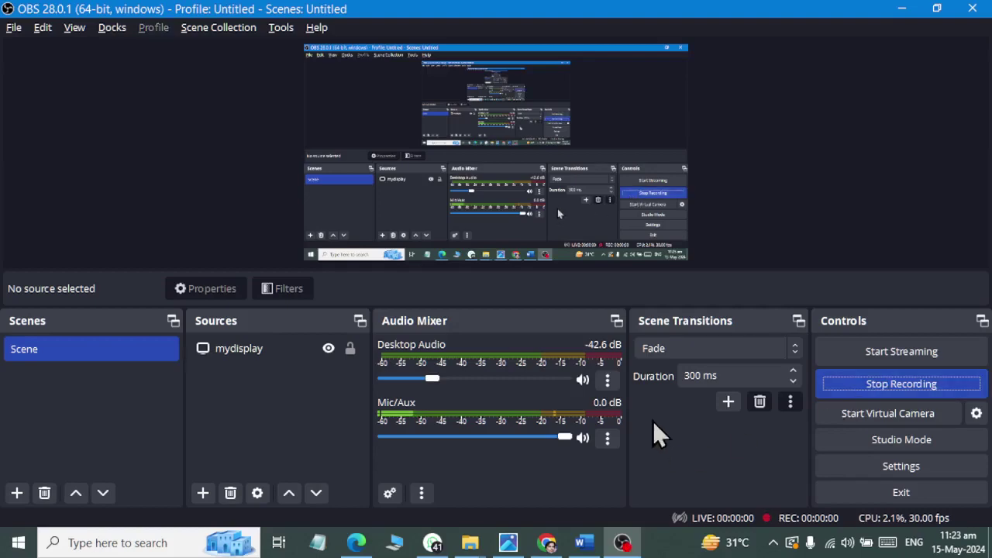
View the finished CV PDF in Edge, then bring the blank Word Document1 to the front.
{"action": "key", "text": "alt+Tab"}
{"action": "key", "text": "Tab"}
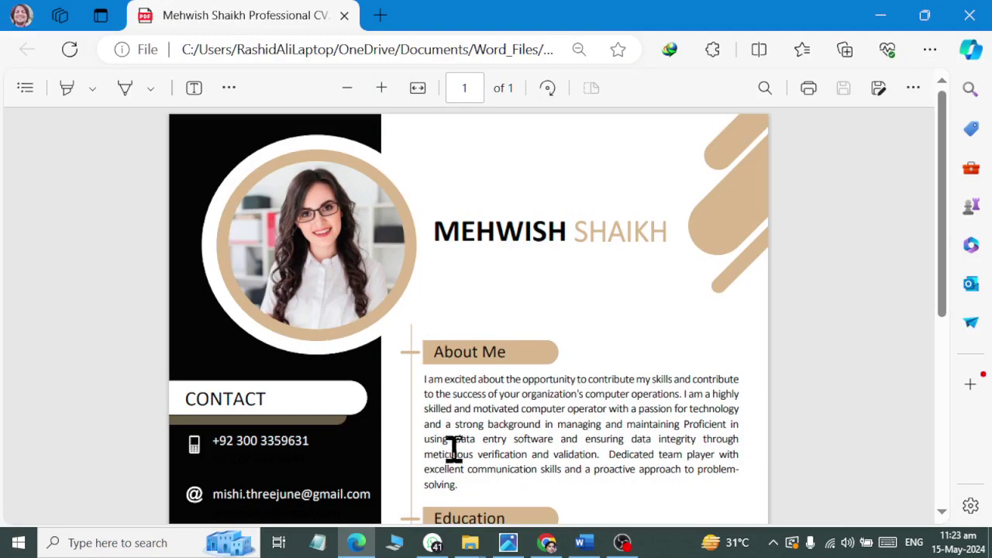
{"action": "key", "text": "alt+Tab"}
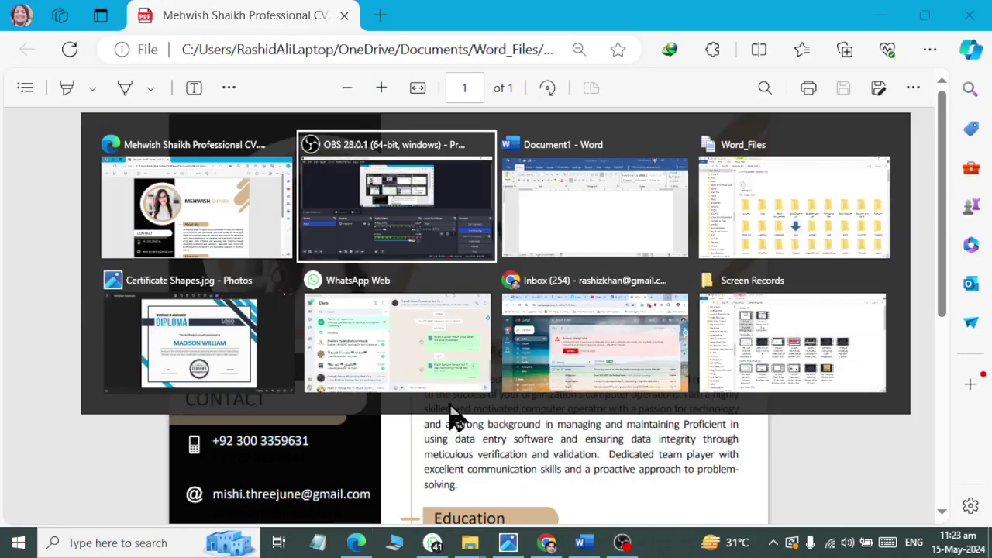
{"action": "key", "text": "Tab"}
{"action": "left_click", "coordinate": [195, 54]}
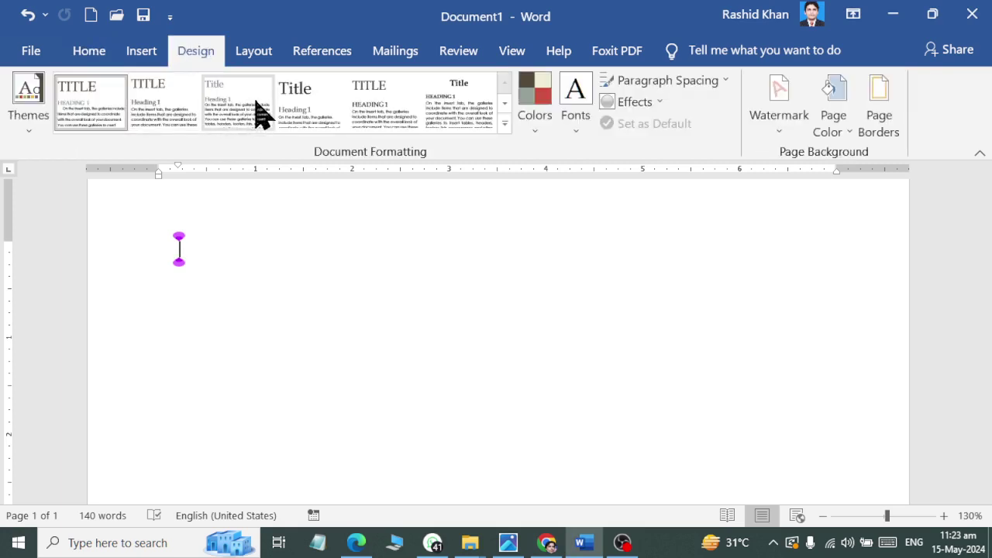
Apply the Left preset column layout to the page through More Columns.
{"action": "left_click", "coordinate": [141, 53]}
{"action": "left_click", "coordinate": [204, 53]}
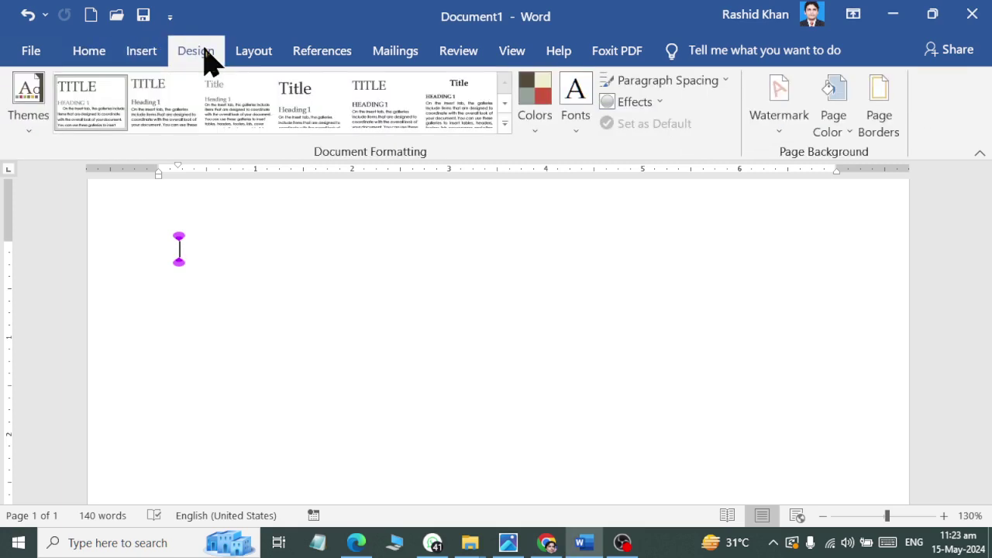
{"action": "left_click", "coordinate": [252, 54]}
{"action": "left_click", "coordinate": [189, 131]}
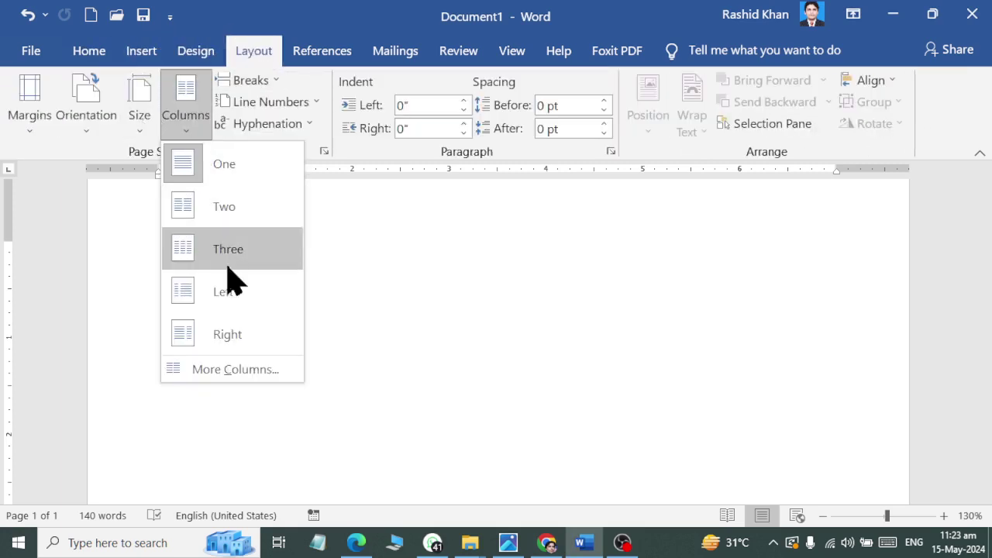
{"action": "left_click", "coordinate": [235, 369]}
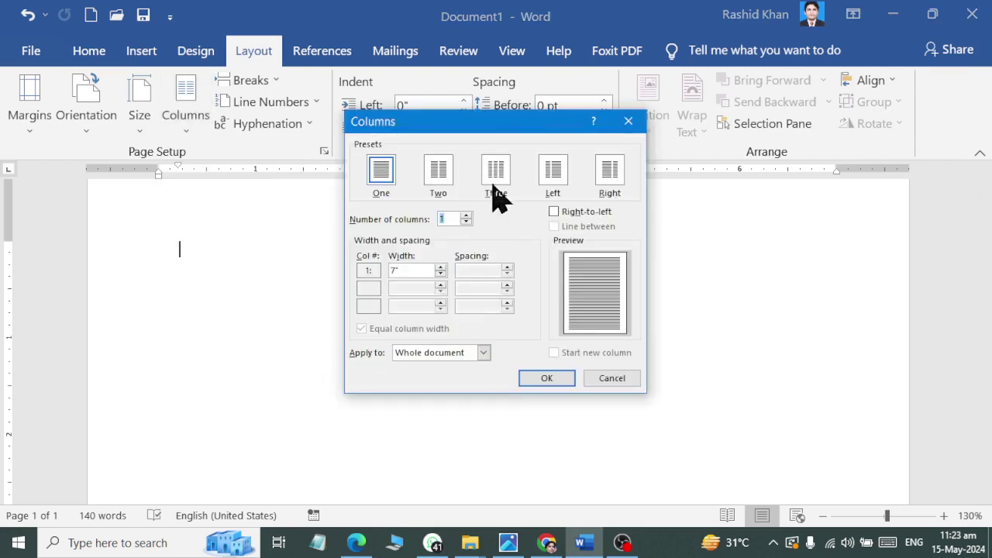
{"action": "left_click", "coordinate": [552, 175]}
{"action": "left_click", "coordinate": [543, 378]}
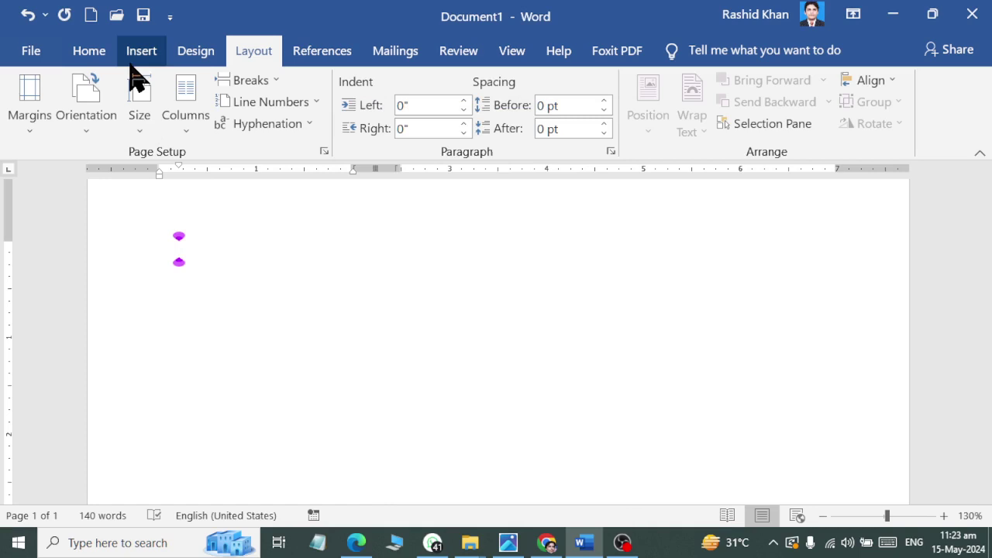
In Save As, browse to Documents > Word_Files and into the user's subfolder.
{"action": "key", "text": "ctrl+s"}
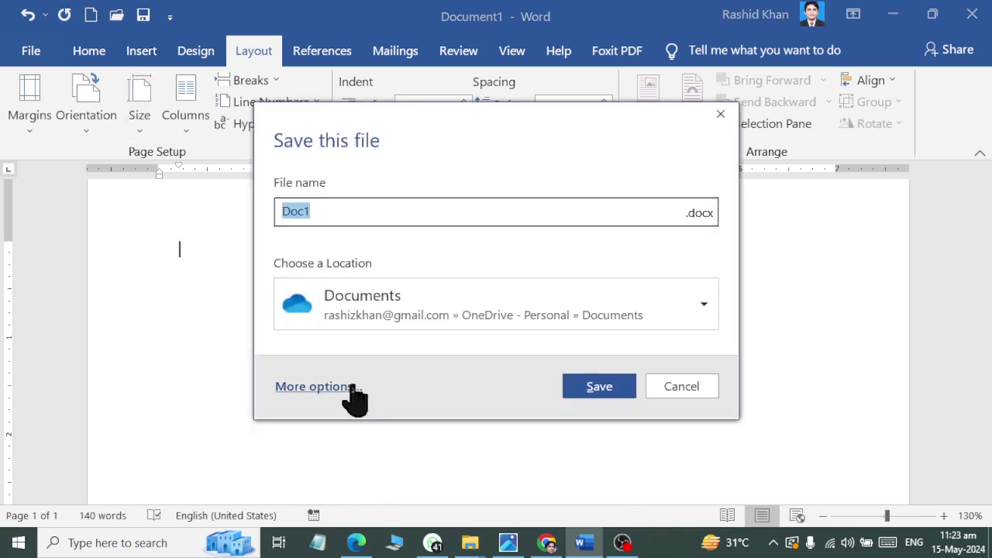
{"action": "left_click", "coordinate": [350, 387]}
{"action": "left_click", "coordinate": [291, 324]}
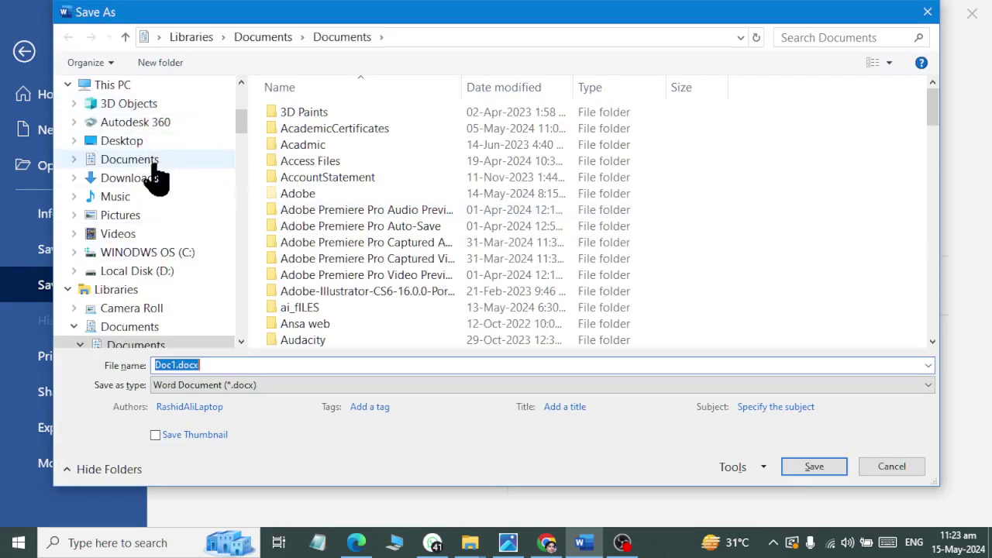
{"action": "left_click", "coordinate": [146, 161]}
{"action": "key", "text": "Home"}
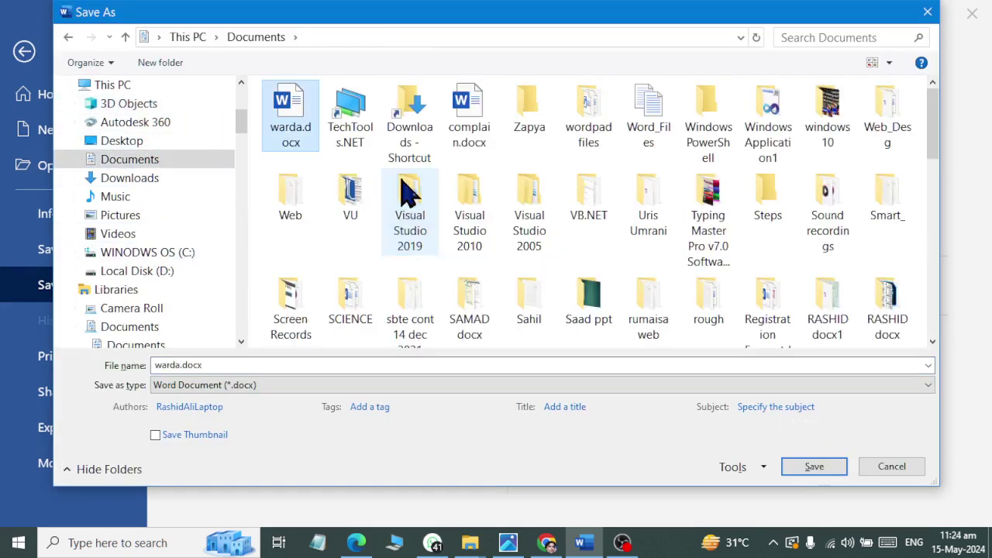
{"action": "key", "text": "w"}
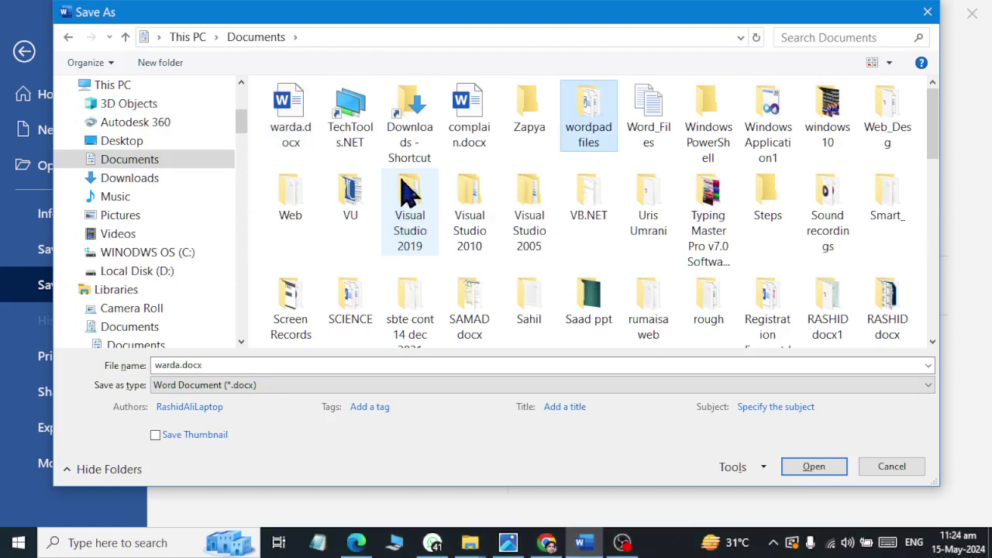
{"action": "key", "text": "w"}
{"action": "key", "text": "Return"}
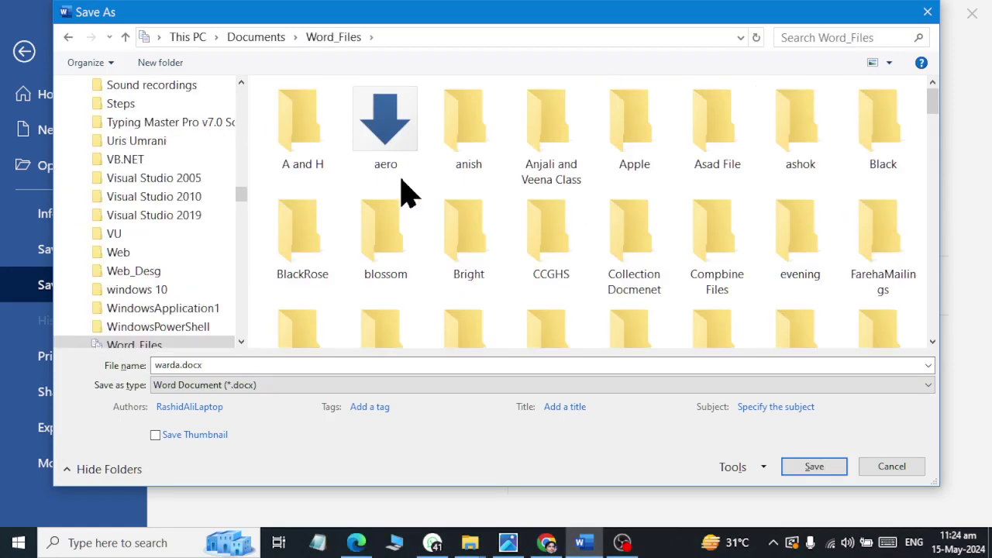
{"action": "key", "text": "j"}
{"action": "key", "text": "j"}
{"action": "key", "text": "j"}
{"action": "key", "text": "Return"}
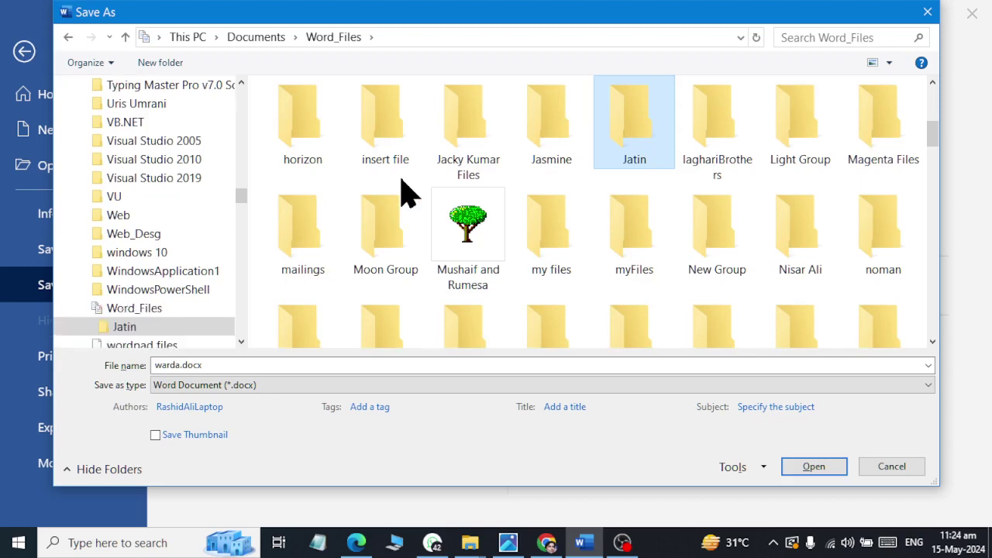
Save the document under the name 'Class 23 Another CV'.
{"action": "scroll", "coordinate": [414, 298], "scroll_direction": "down", "scroll_amount": 1}
{"action": "left_click", "coordinate": [297, 365]}
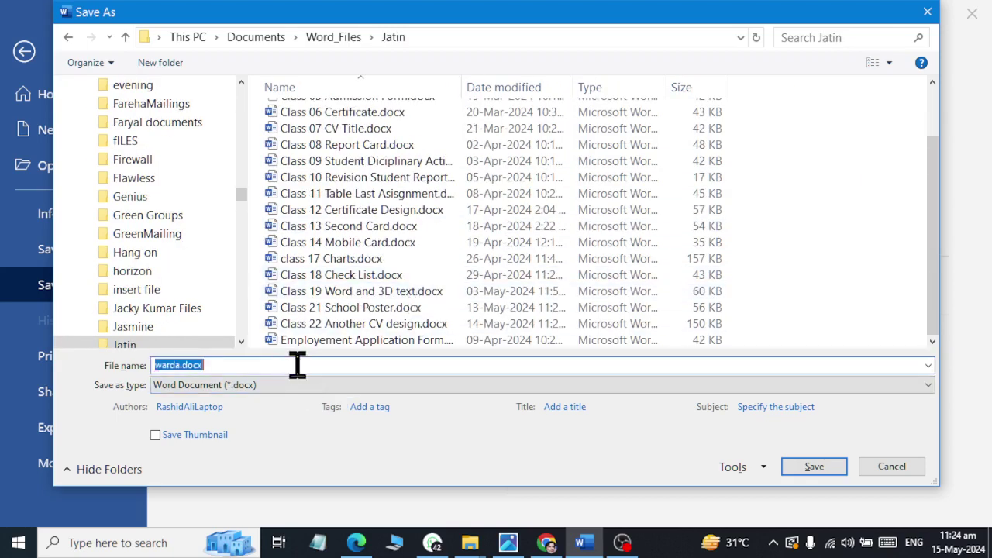
{"action": "type", "text": "Class 23"}
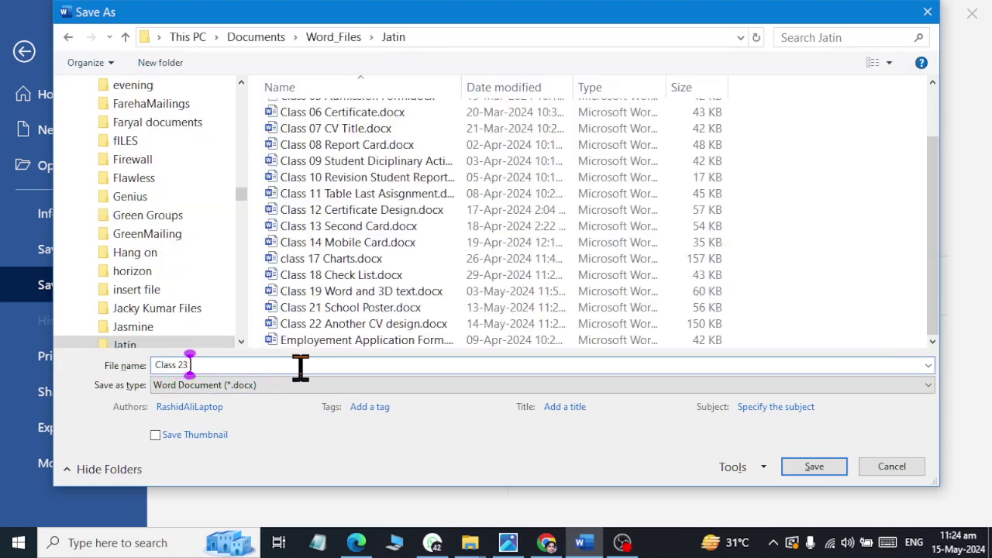
{"action": "type", "text": " Ano"}
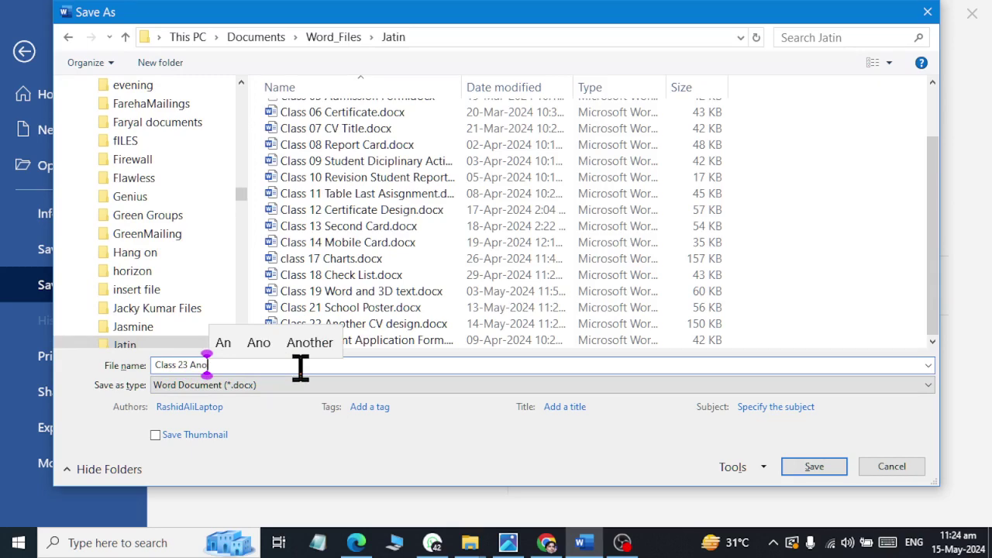
{"action": "type", "text": "ther CV.docx"}
{"action": "key", "text": "Return"}
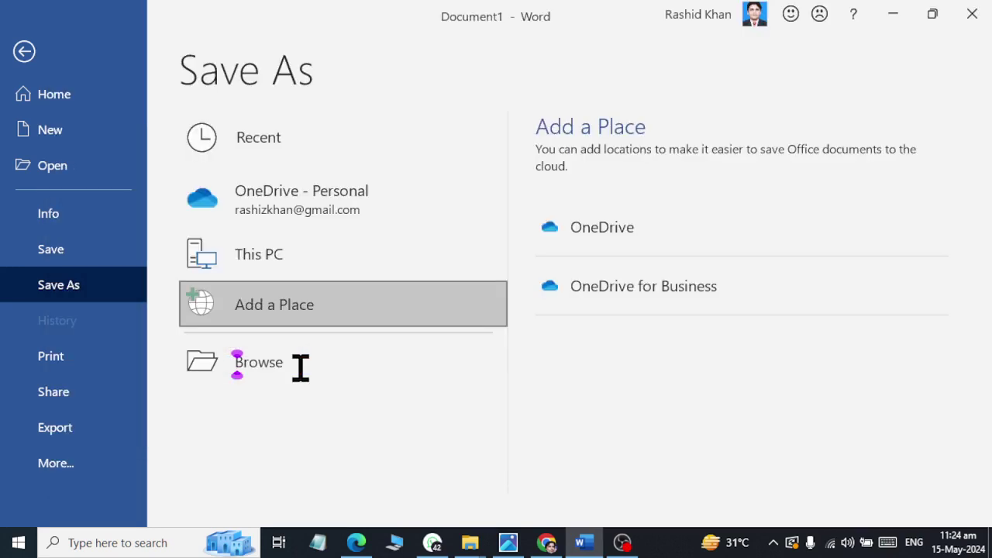
{"action": "left_click", "coordinate": [141, 52]}
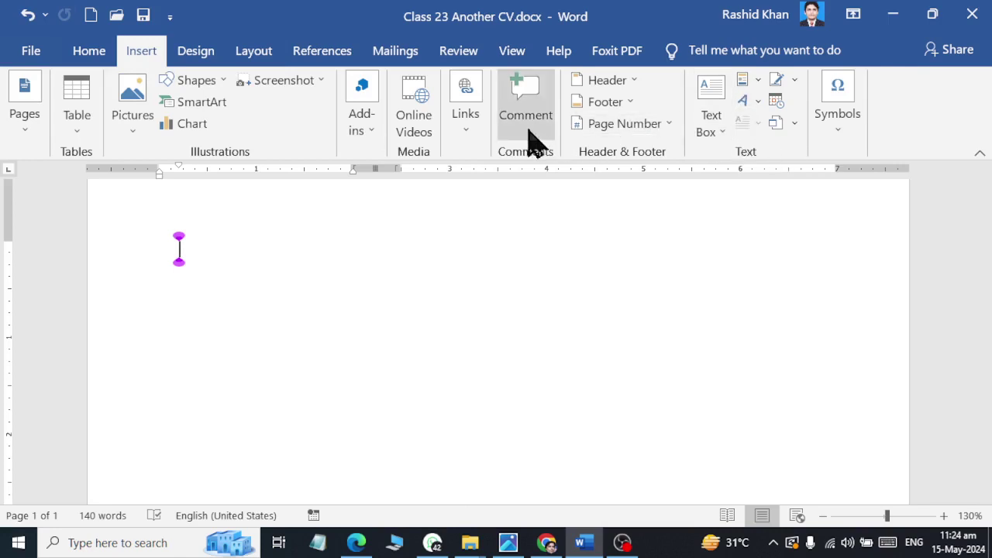
Insert an Intense Sidebar text box, try positioning it, then undo the insertion.
{"action": "left_click", "coordinate": [718, 128]}
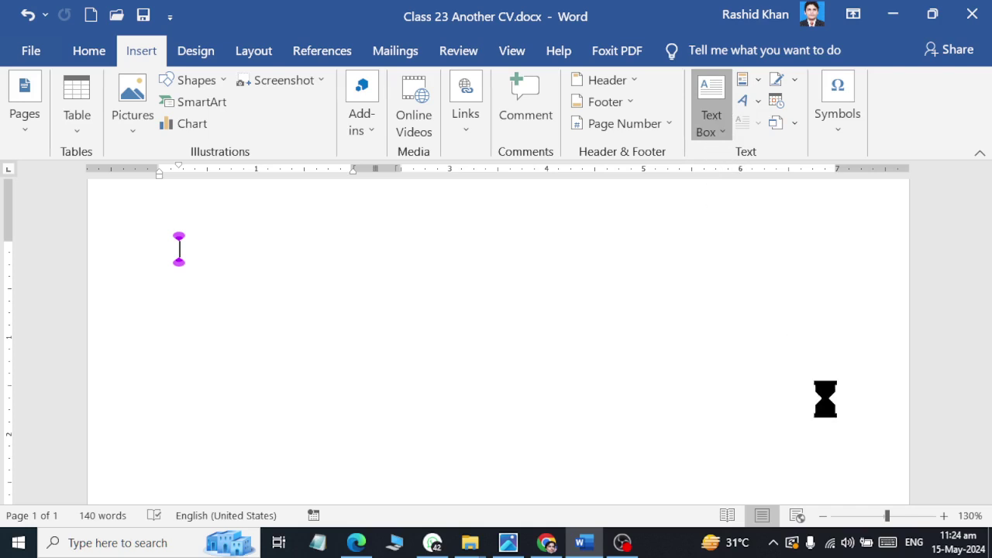
{"action": "scroll", "coordinate": [838, 287], "scroll_direction": "down", "scroll_amount": 5}
{"action": "scroll", "coordinate": [837, 287], "scroll_direction": "up", "scroll_amount": 5}
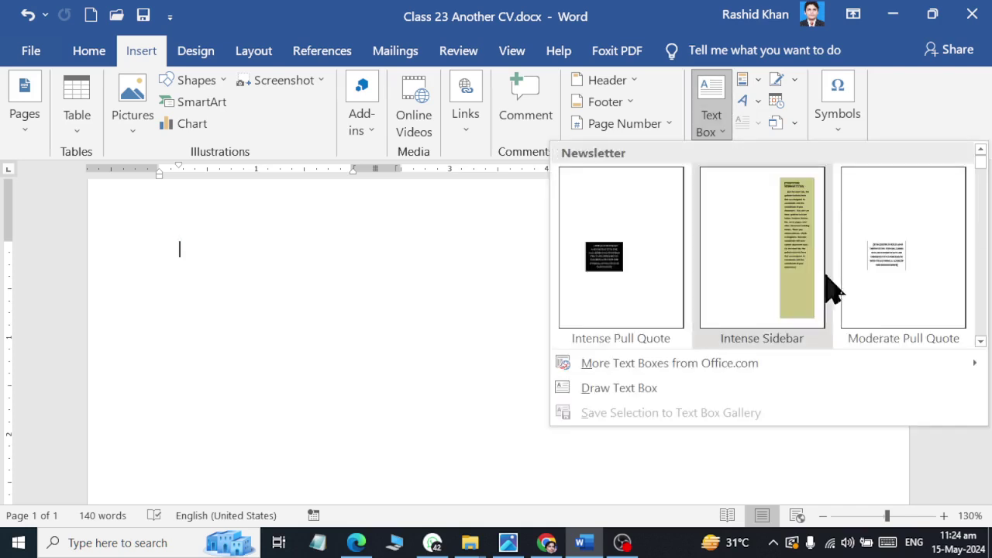
{"action": "left_click", "coordinate": [824, 284]}
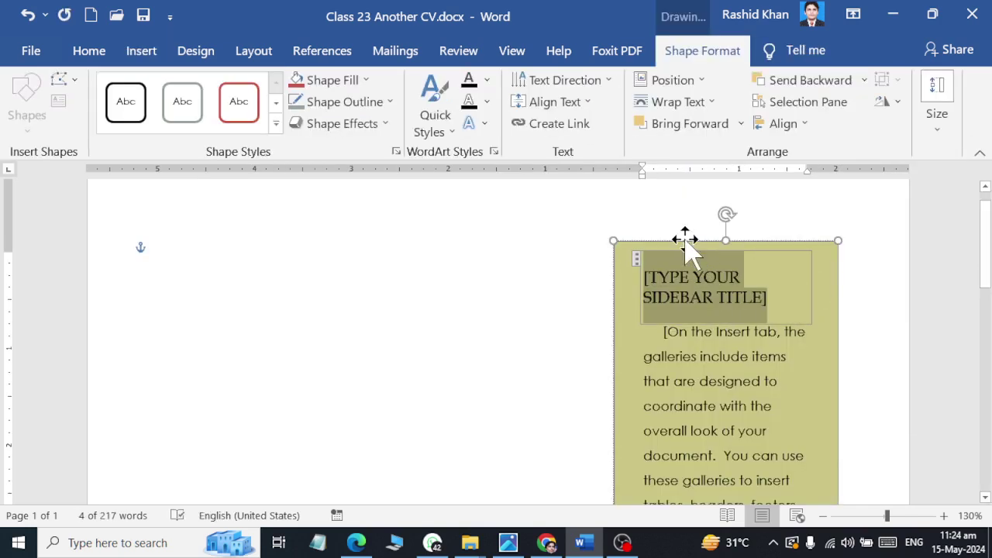
{"action": "left_click_drag", "start_coordinate": [685, 241], "coordinate": [550, 226]}
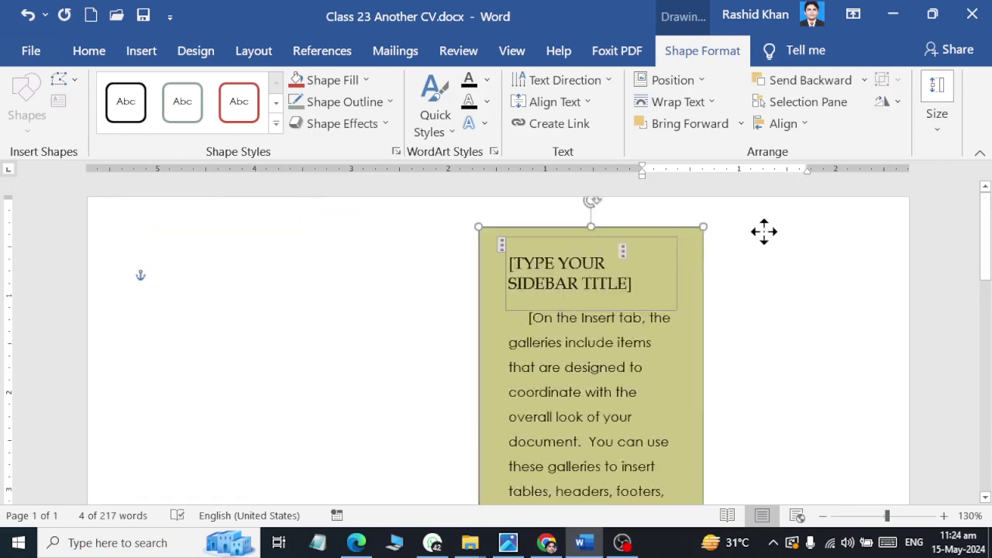
{"action": "left_click_drag", "start_coordinate": [764, 231], "coordinate": [737, 233]}
{"action": "left_click", "coordinate": [250, 279]}
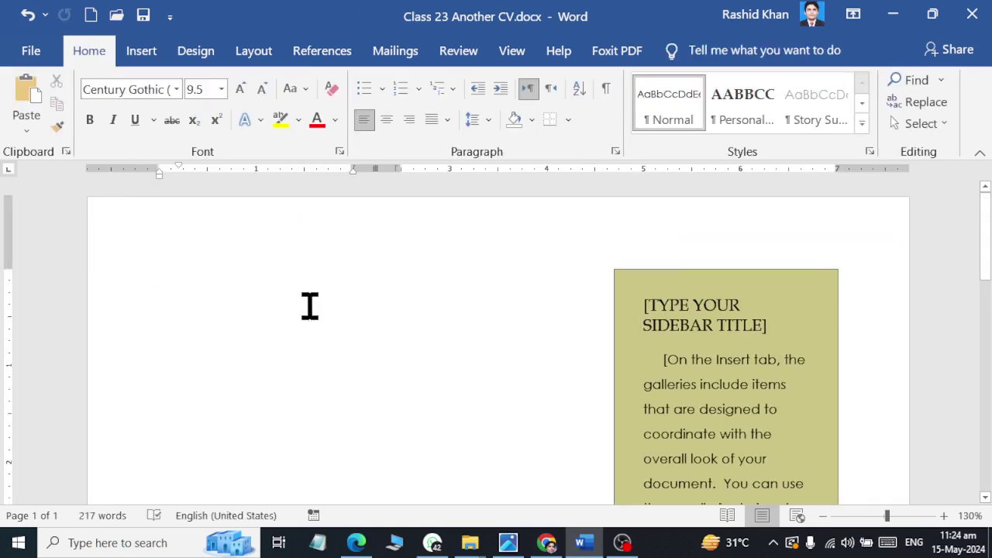
{"action": "key", "text": "ctrl+z"}
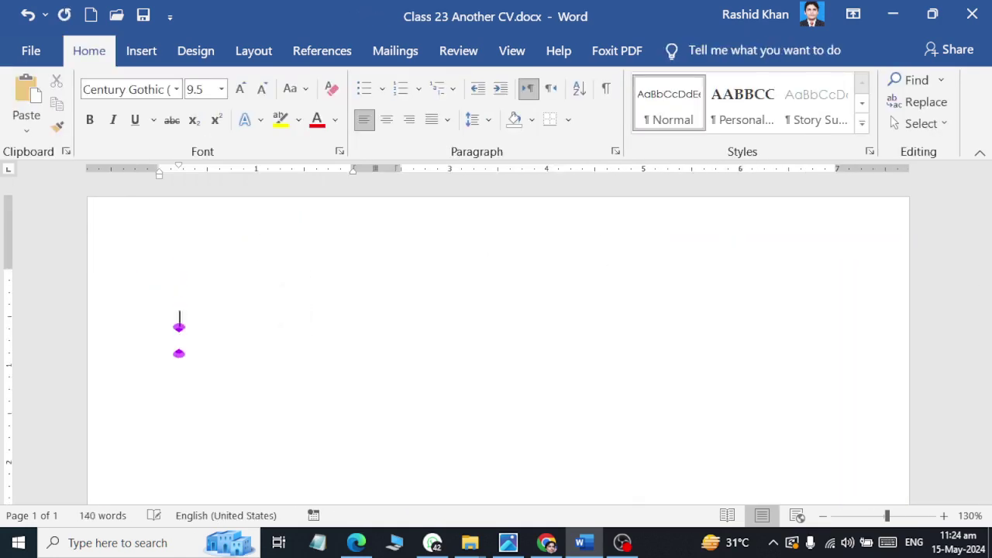
Insert the Intense Sidebar text box again and move it to the page's top-left.
{"action": "scroll", "coordinate": [180, 465], "scroll_direction": "down", "scroll_amount": 1}
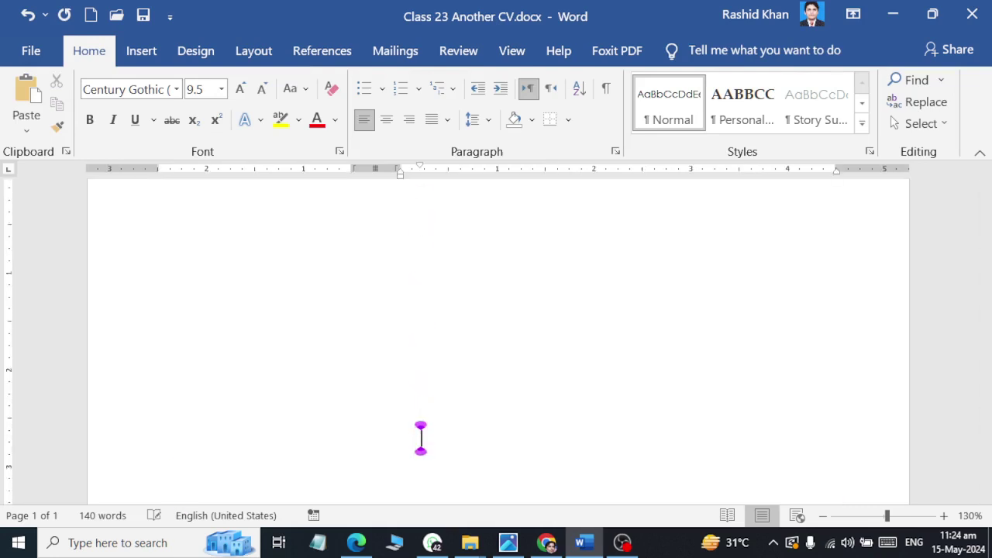
{"action": "scroll", "coordinate": [162, 294], "scroll_direction": "up", "scroll_amount": 1}
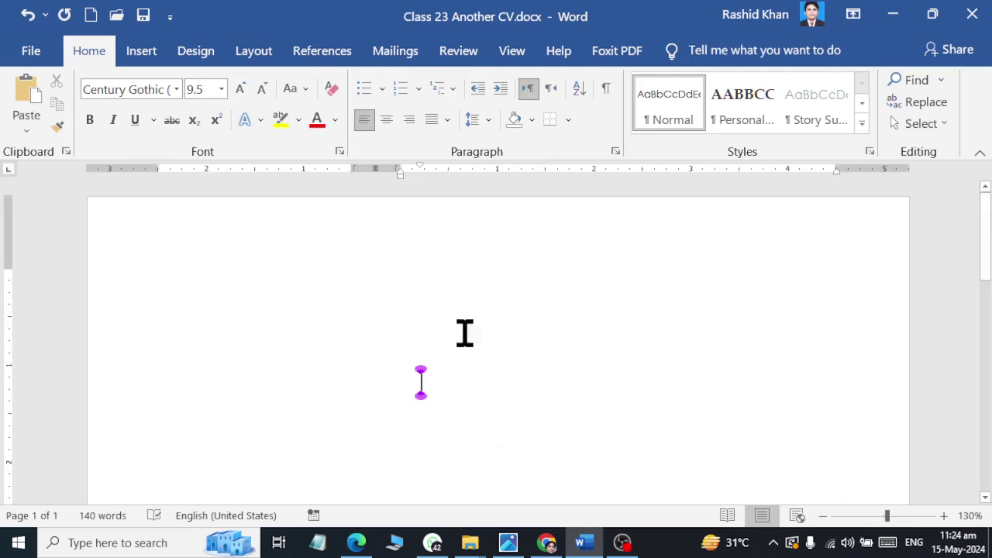
{"action": "left_click", "coordinate": [155, 55]}
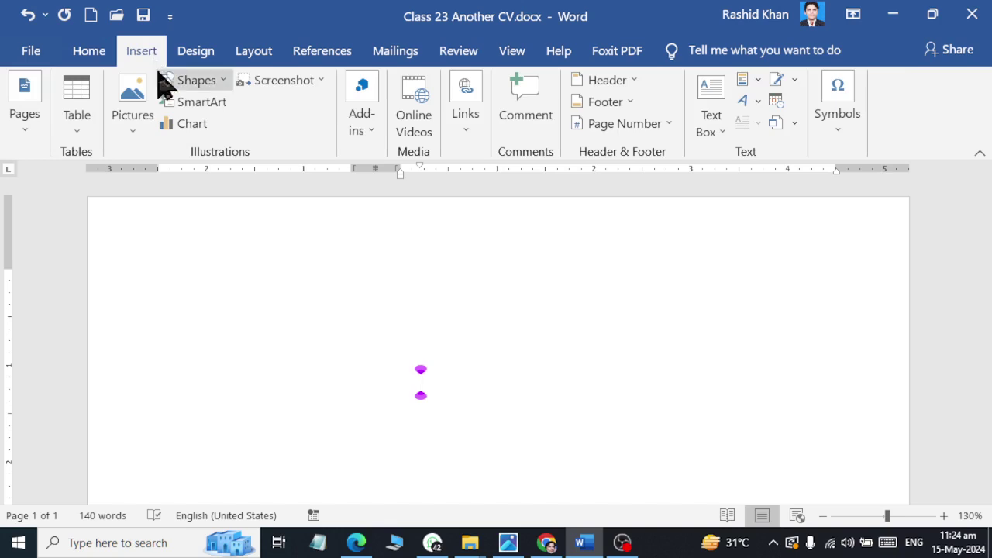
{"action": "left_click", "coordinate": [749, 103]}
{"action": "left_click", "coordinate": [717, 116]}
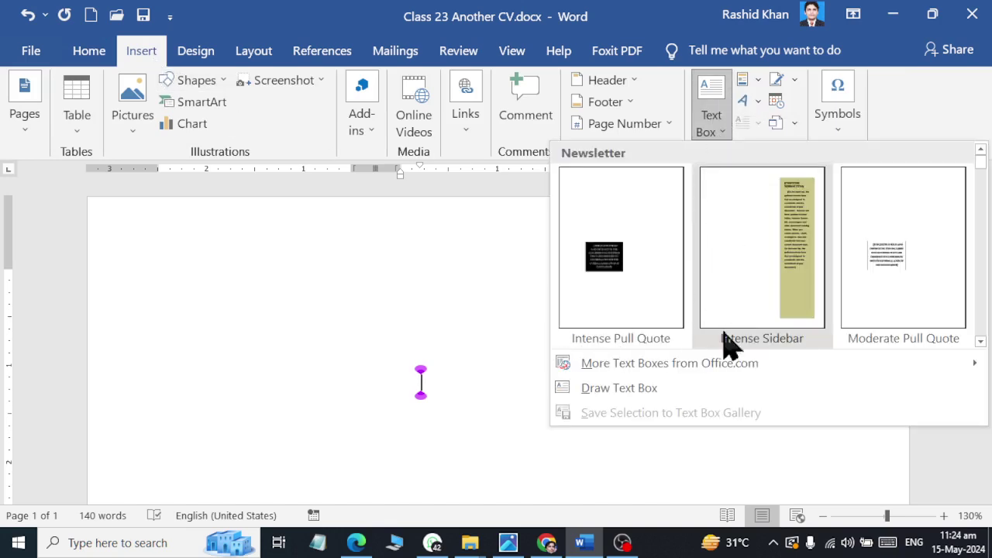
{"action": "left_click", "coordinate": [735, 256]}
{"action": "left_click", "coordinate": [679, 270]}
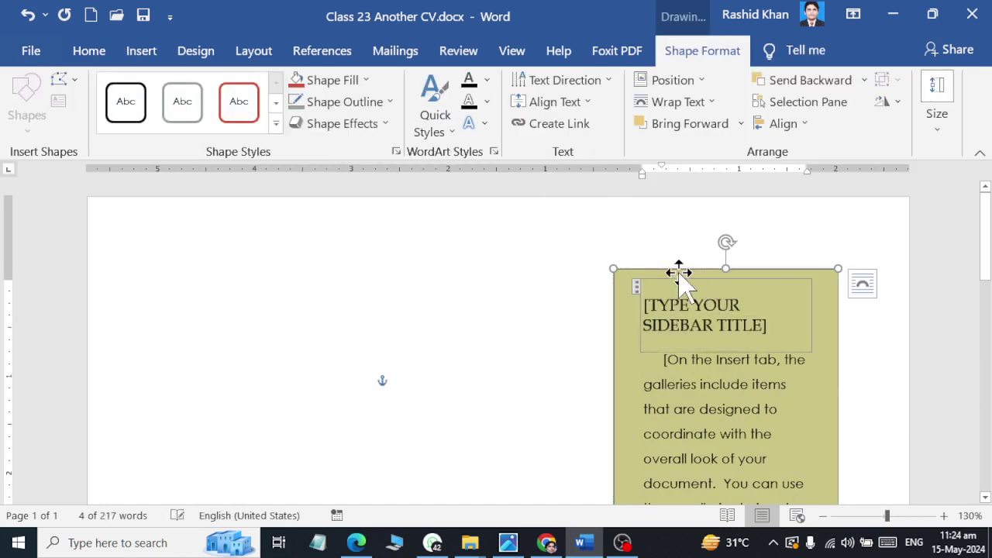
{"action": "left_click_drag", "start_coordinate": [679, 270], "coordinate": [162, 208]}
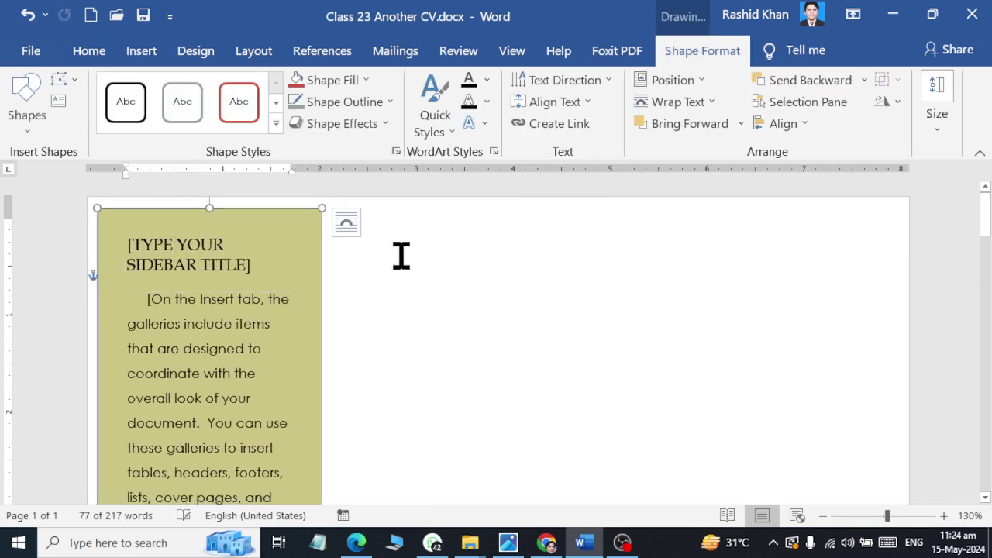
{"action": "left_click", "coordinate": [558, 312]}
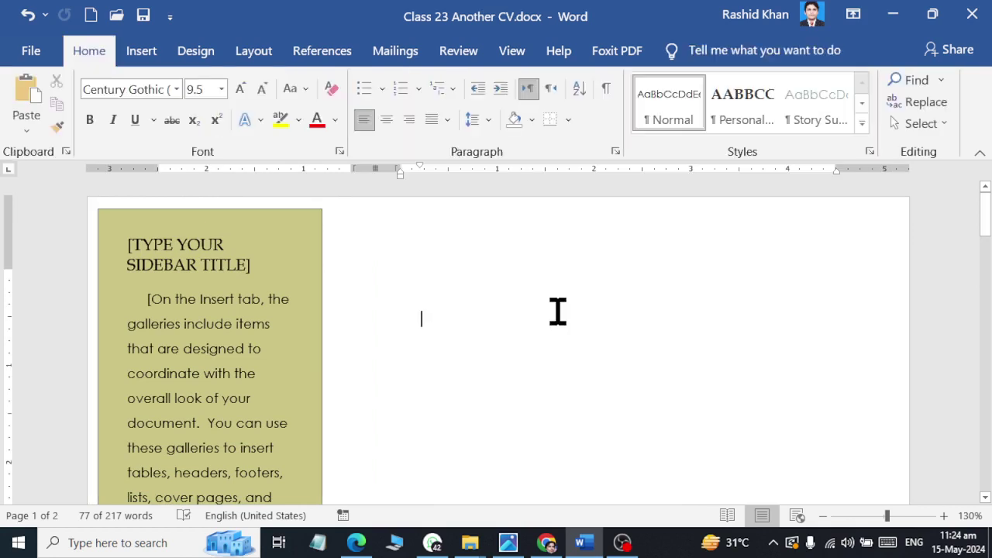
Drag the sidebar's right-edge handle outward to widen the box.
{"action": "left_click", "coordinate": [275, 214]}
{"action": "scroll", "coordinate": [323, 436], "scroll_direction": "down", "scroll_amount": 2}
{"action": "scroll", "coordinate": [324, 394], "scroll_direction": "down", "scroll_amount": 2}
{"action": "scroll", "coordinate": [324, 454], "scroll_direction": "down", "scroll_amount": 3}
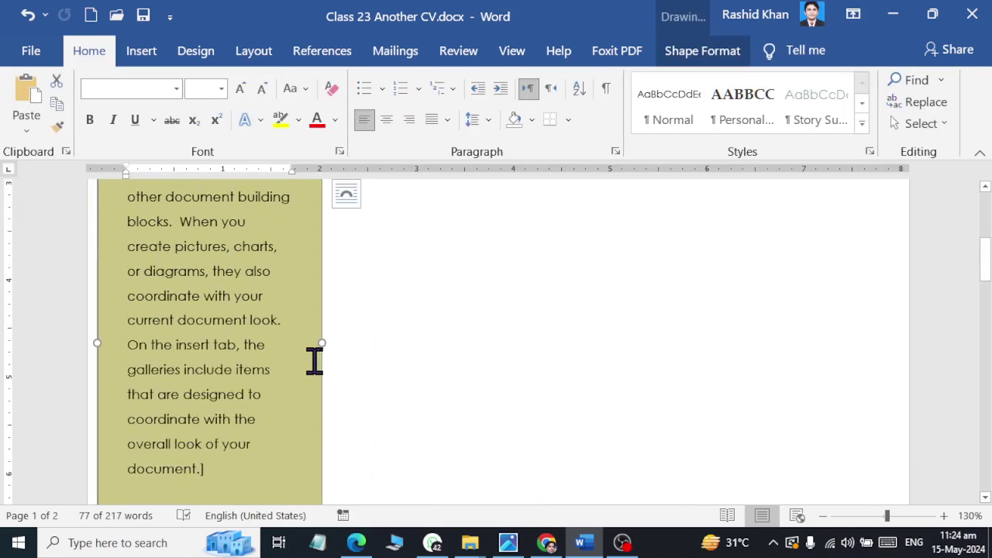
{"action": "left_click_drag", "start_coordinate": [321, 344], "coordinate": [349, 352]}
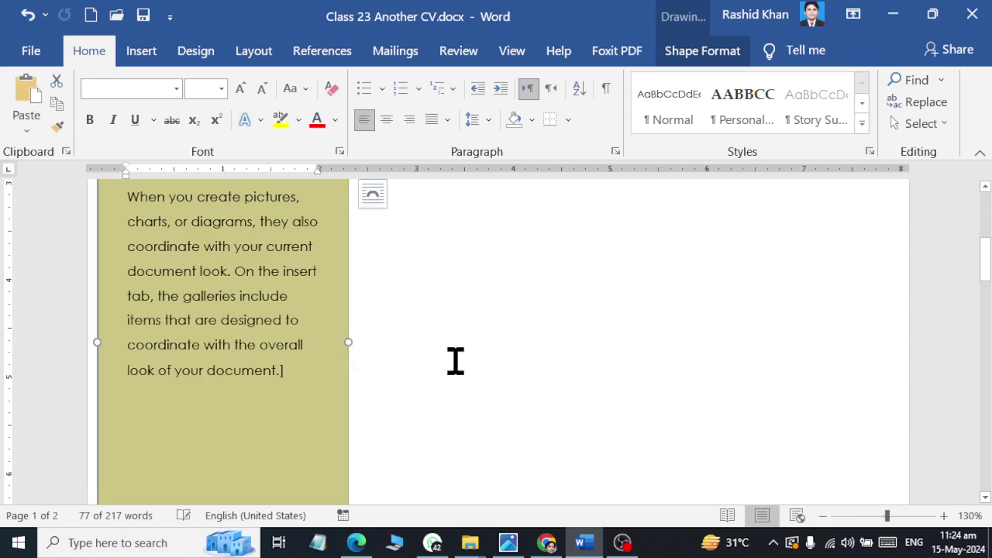
{"action": "scroll", "coordinate": [465, 341], "scroll_direction": "up", "scroll_amount": 3}
{"action": "scroll", "coordinate": [475, 318], "scroll_direction": "up", "scroll_amount": 1}
{"action": "left_click", "coordinate": [481, 308]}
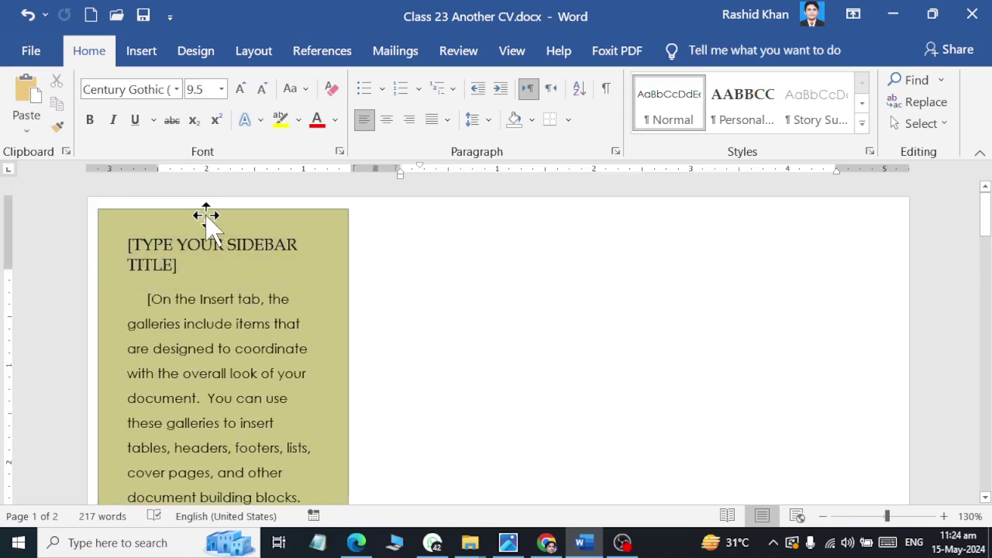
Delete the sidebar's placeholder title and body text.
{"action": "left_click", "coordinate": [203, 261]}
{"action": "key", "text": "Delete"}
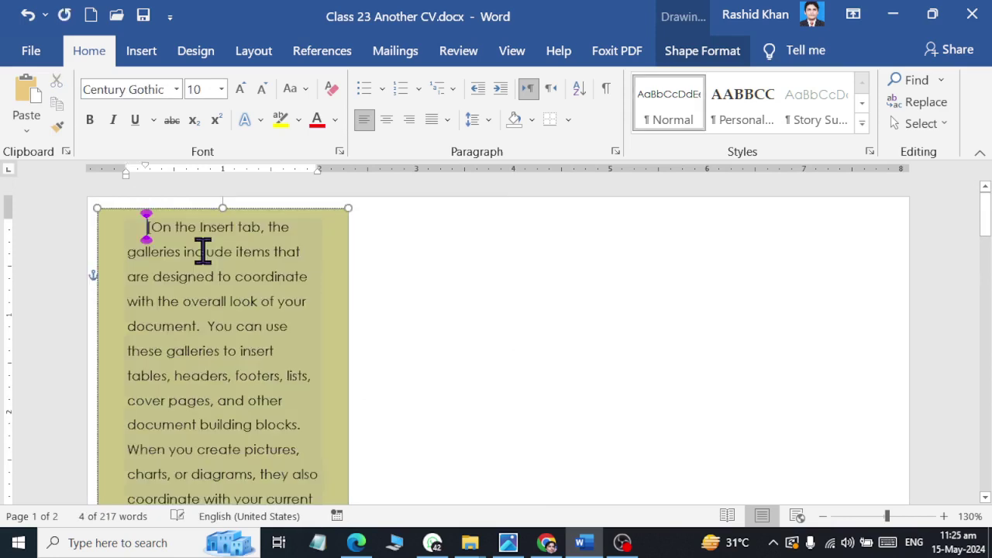
{"action": "left_click", "coordinate": [203, 255]}
{"action": "key", "text": "Delete"}
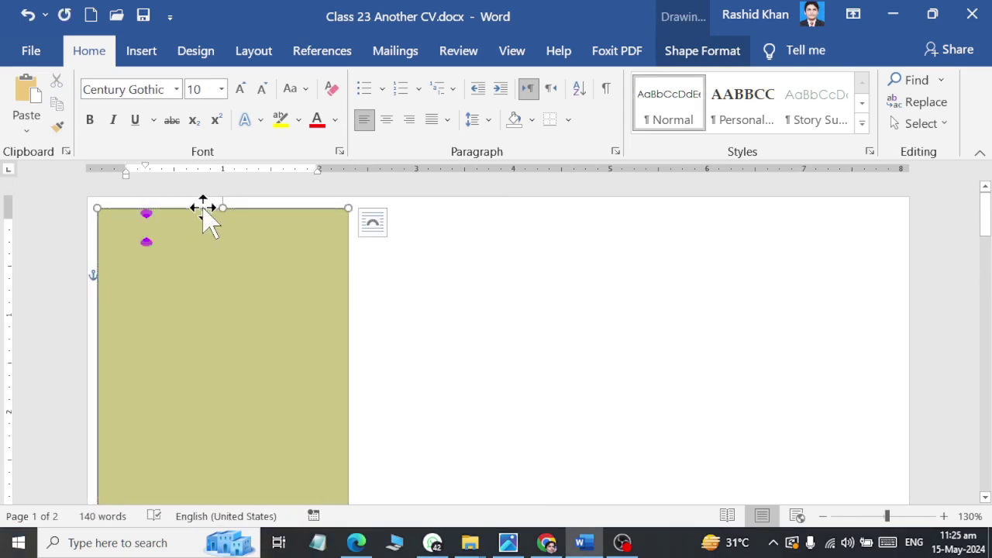
Fill the empty sidebar shape with dark grey via Shape Fill.
{"action": "left_click", "coordinate": [203, 208]}
{"action": "left_click", "coordinate": [704, 54]}
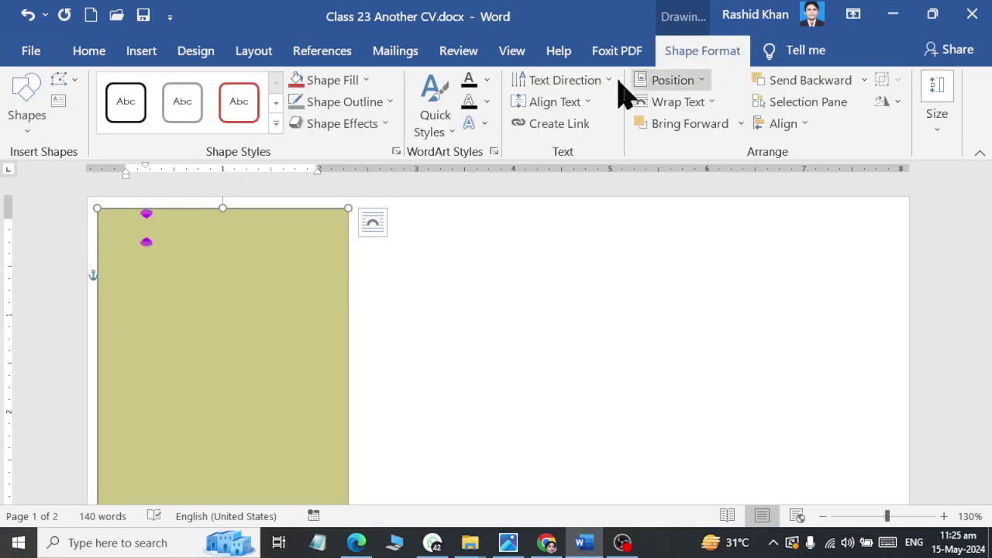
{"action": "left_click", "coordinate": [364, 125]}
{"action": "left_click", "coordinate": [360, 82]}
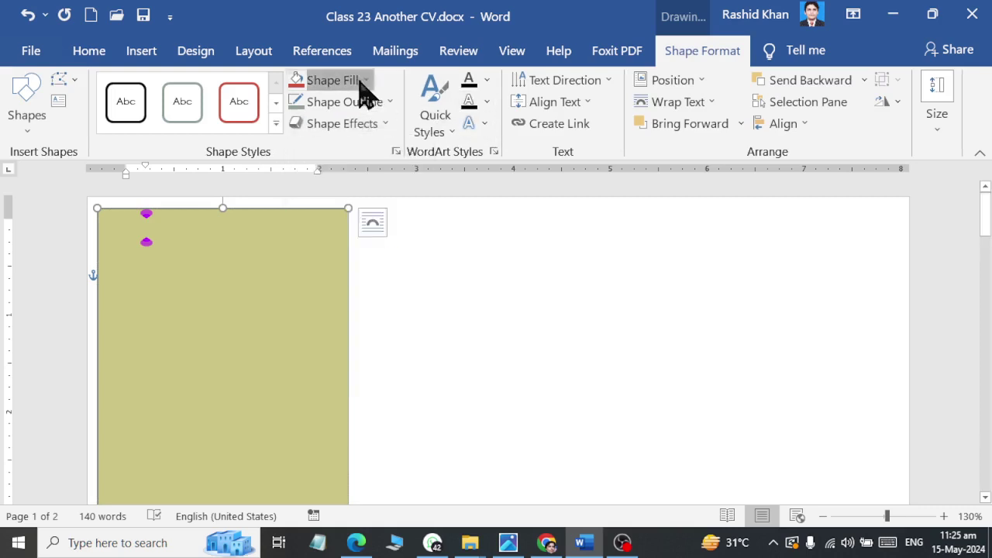
{"action": "left_click", "coordinate": [333, 80]}
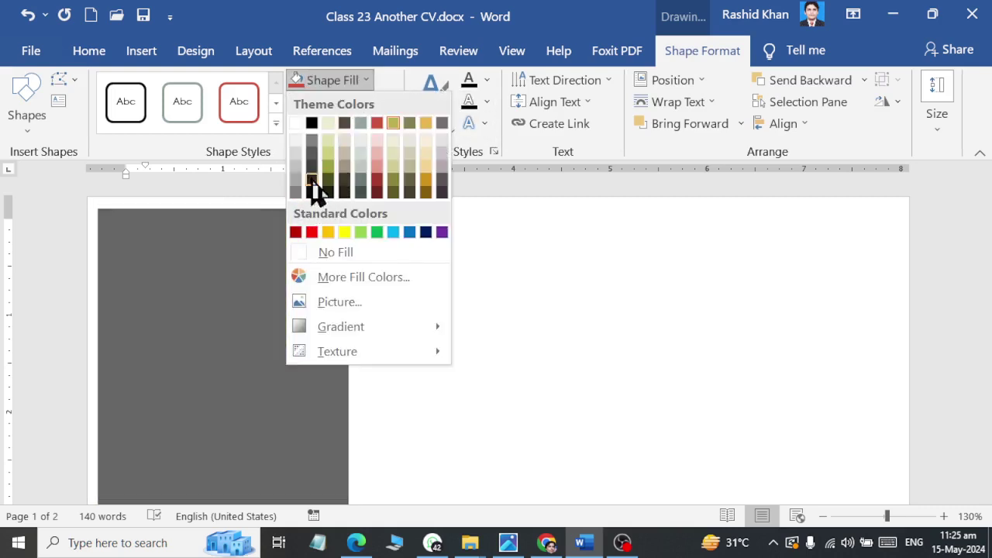
{"action": "left_click", "coordinate": [313, 148]}
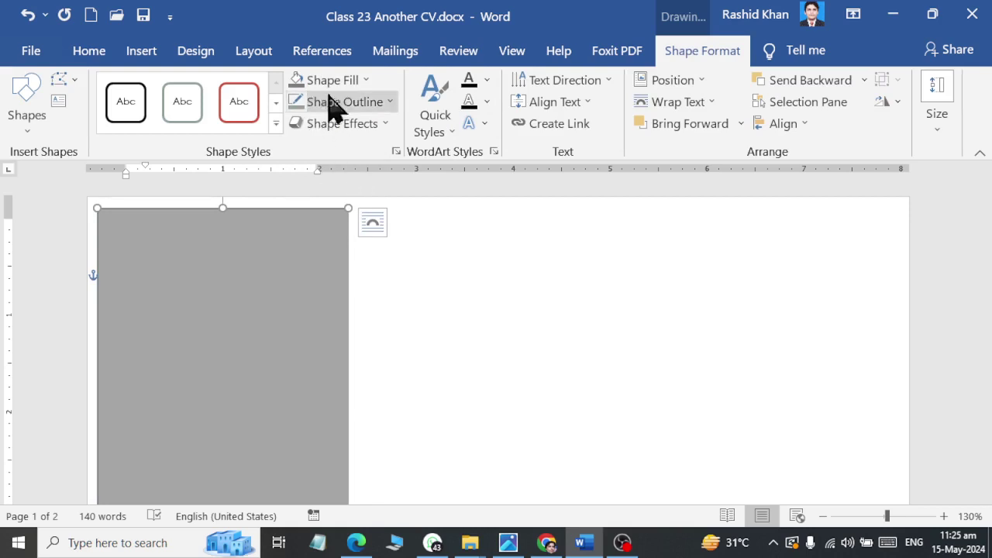
{"action": "left_click", "coordinate": [357, 81]}
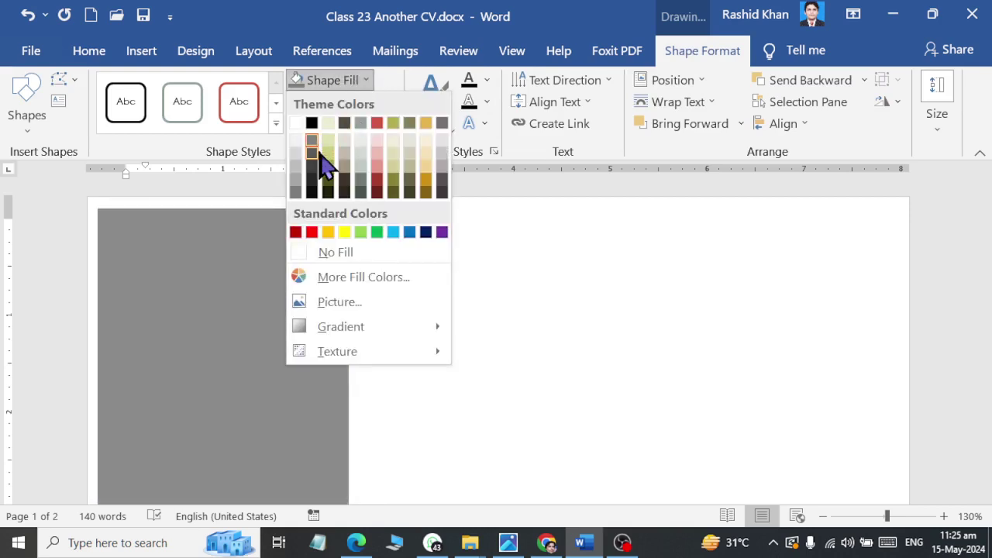
{"action": "left_click", "coordinate": [312, 169]}
{"action": "left_click", "coordinate": [585, 303]}
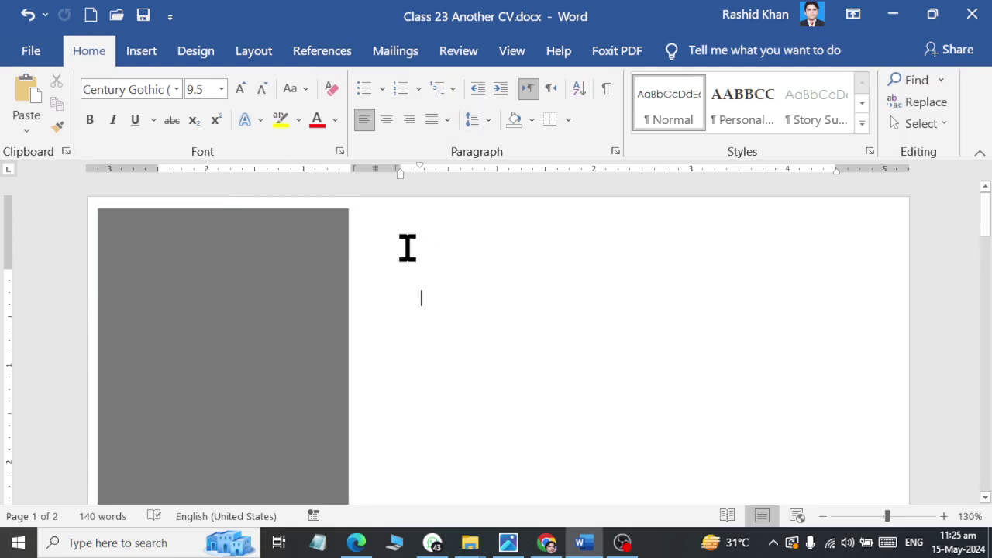
Stretch the grey shape down toward the bottom of the page.
{"action": "scroll", "coordinate": [491, 261], "scroll_direction": "down", "scroll_amount": 2}
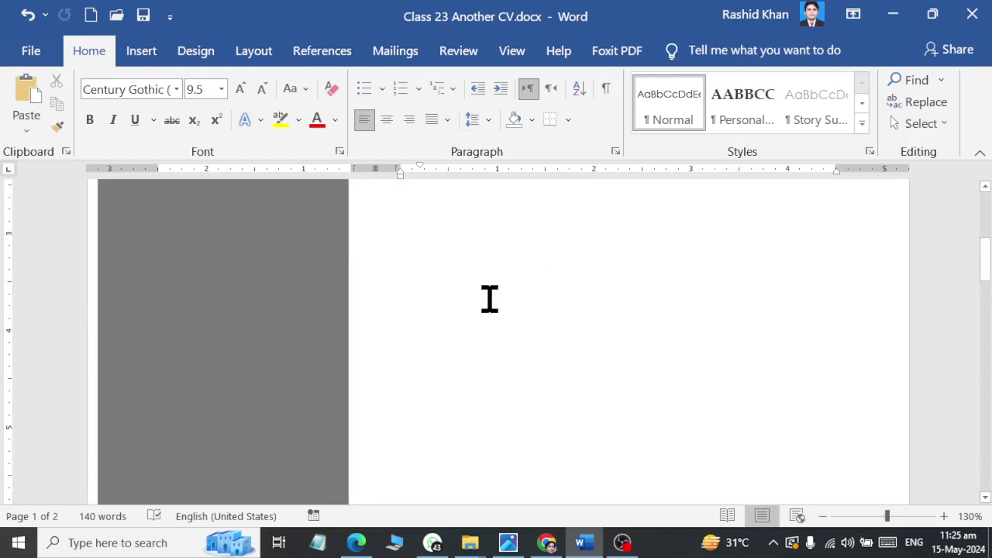
{"action": "scroll", "coordinate": [490, 300], "scroll_direction": "down", "scroll_amount": 3}
{"action": "scroll", "coordinate": [492, 292], "scroll_direction": "up", "scroll_amount": 2}
{"action": "scroll", "coordinate": [489, 277], "scroll_direction": "down", "scroll_amount": 3}
{"action": "scroll", "coordinate": [228, 253], "scroll_direction": "down", "scroll_amount": 1}
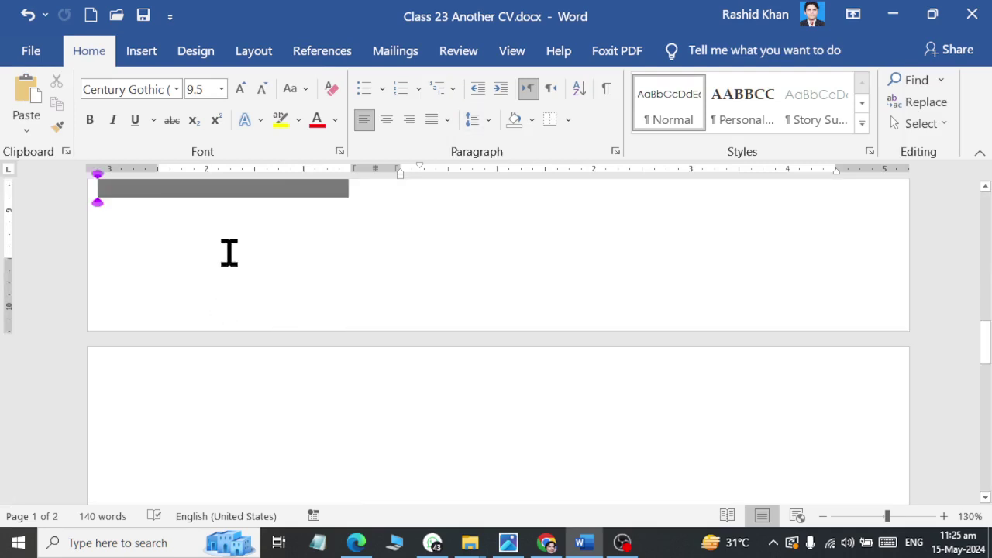
{"action": "scroll", "coordinate": [235, 311], "scroll_direction": "up", "scroll_amount": 3}
{"action": "left_click", "coordinate": [229, 328]}
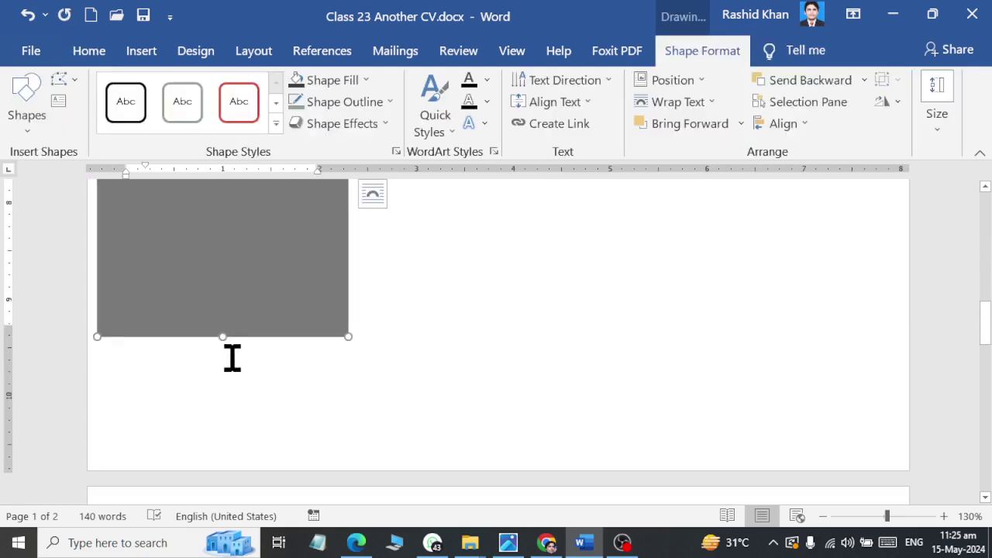
{"action": "left_click_drag", "start_coordinate": [237, 332], "coordinate": [245, 404]}
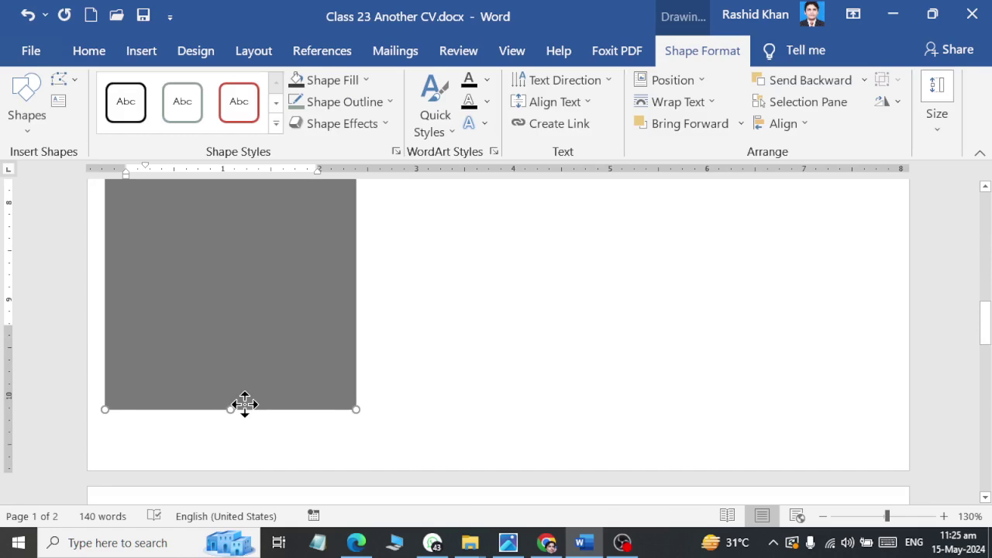
{"action": "scroll", "coordinate": [263, 399], "scroll_direction": "up", "scroll_amount": 10}
{"action": "left_click", "coordinate": [475, 266]}
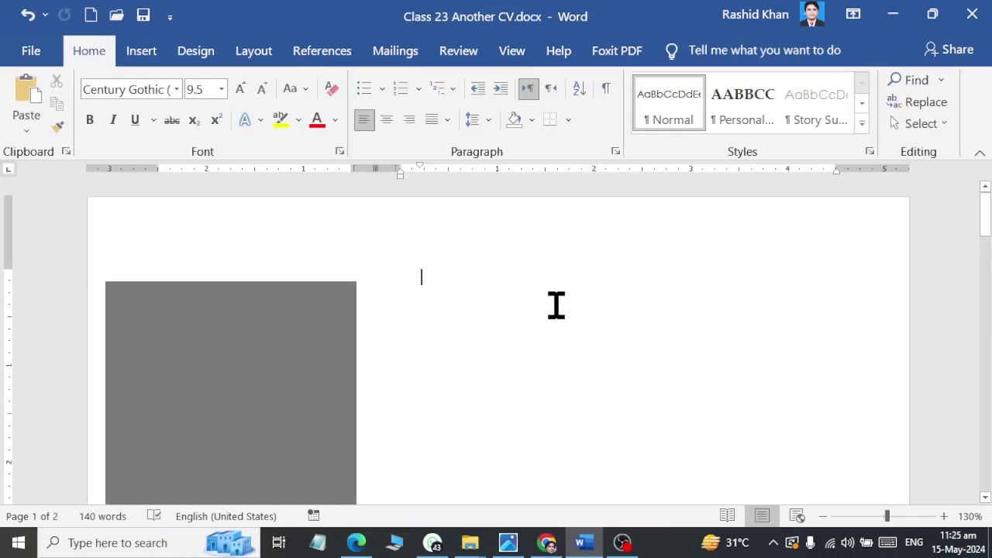
Compare the sidebar against the reference CV PDF in Edge, then return to Word.
{"action": "key", "text": "alt+Tab"}
{"action": "scroll", "coordinate": [364, 178], "scroll_direction": "down", "scroll_amount": 5}
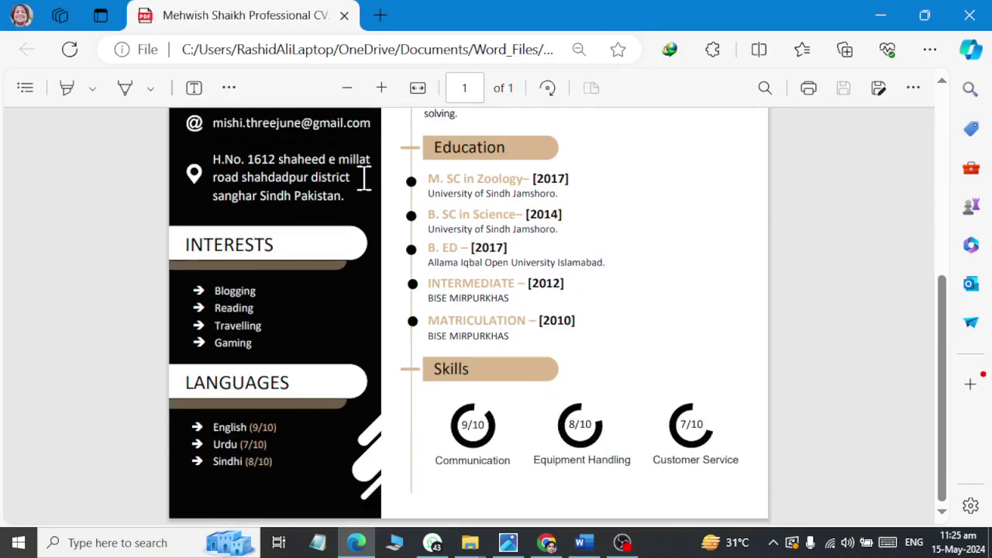
{"action": "scroll", "coordinate": [356, 303], "scroll_direction": "up", "scroll_amount": 4}
{"action": "key", "text": "alt+Tab"}
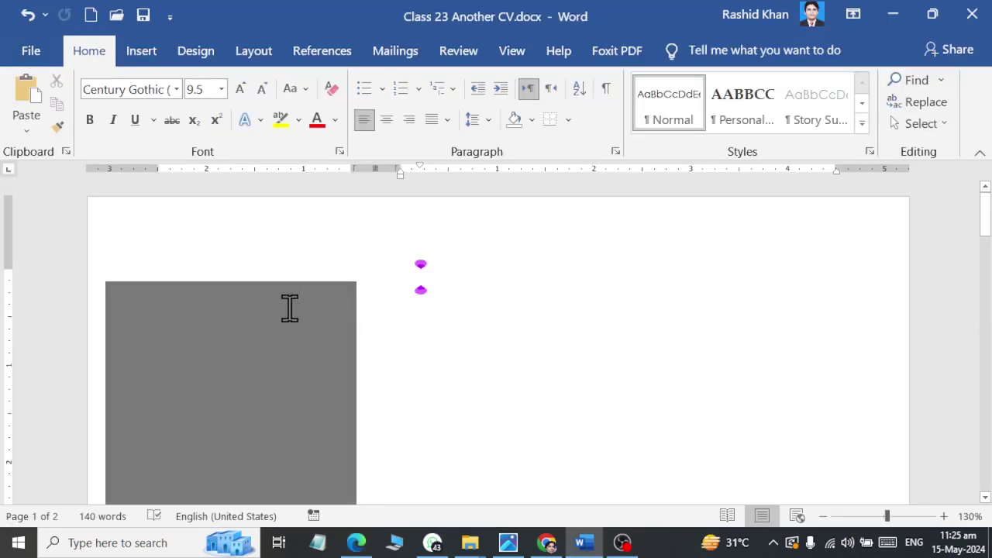
Extend the grey shape to the page top and stretch it to the left and bottom edges.
{"action": "left_click", "coordinate": [266, 295]}
{"action": "left_click_drag", "start_coordinate": [230, 283], "coordinate": [226, 200]}
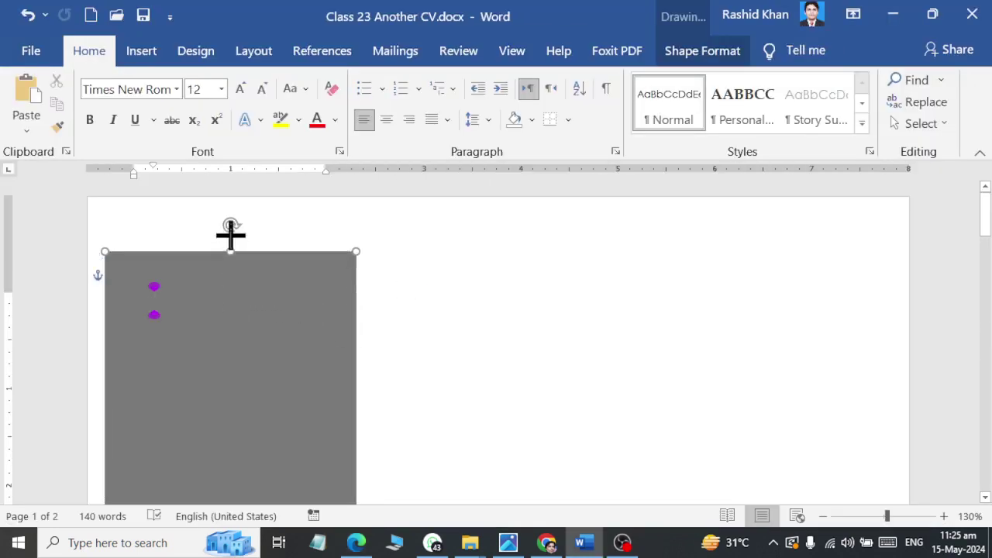
{"action": "scroll", "coordinate": [113, 434], "scroll_direction": "down", "scroll_amount": 5}
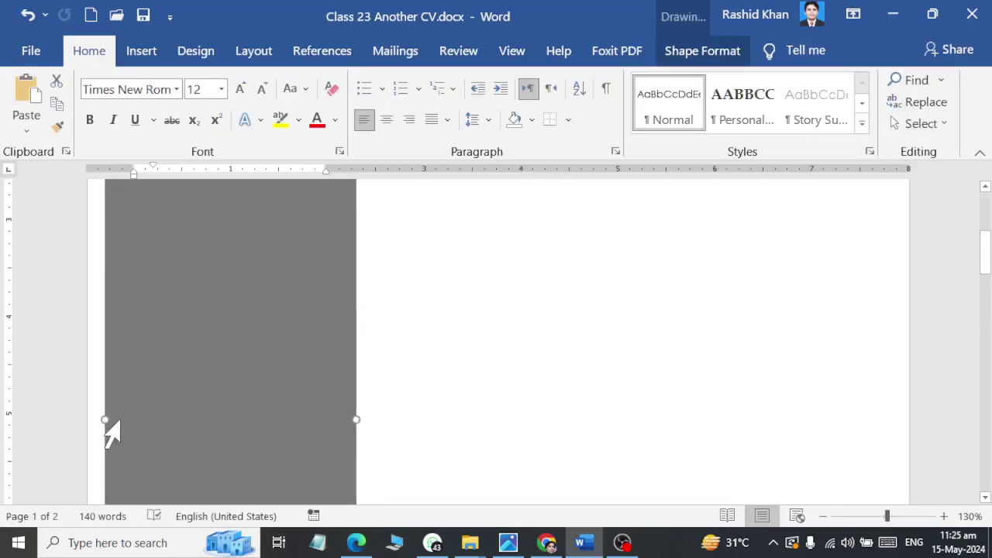
{"action": "left_click_drag", "start_coordinate": [102, 419], "coordinate": [89, 425]}
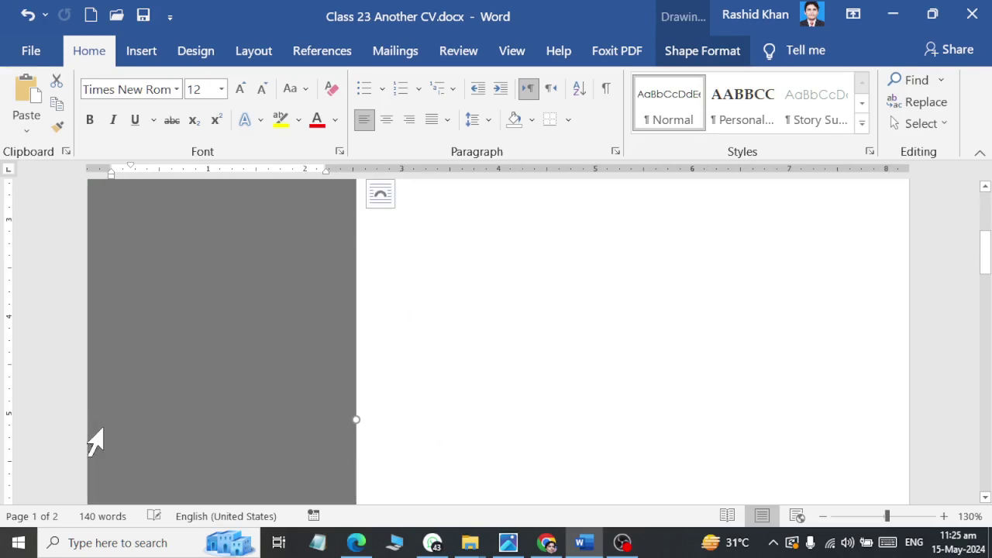
{"action": "scroll", "coordinate": [327, 345], "scroll_direction": "down", "scroll_amount": 5}
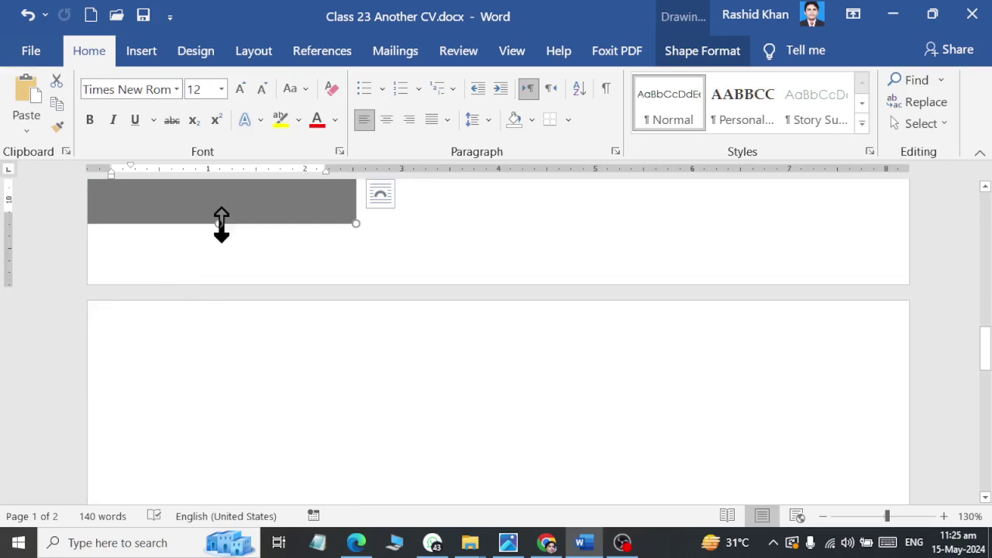
{"action": "left_click_drag", "start_coordinate": [220, 224], "coordinate": [213, 293]}
{"action": "scroll", "coordinate": [409, 332], "scroll_direction": "up", "scroll_amount": 5}
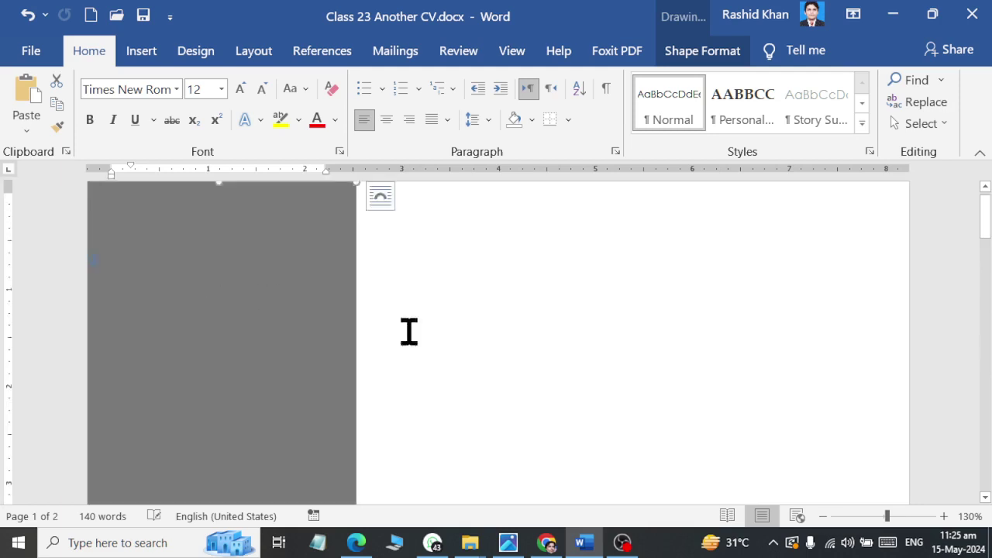
{"action": "left_click", "coordinate": [466, 267]}
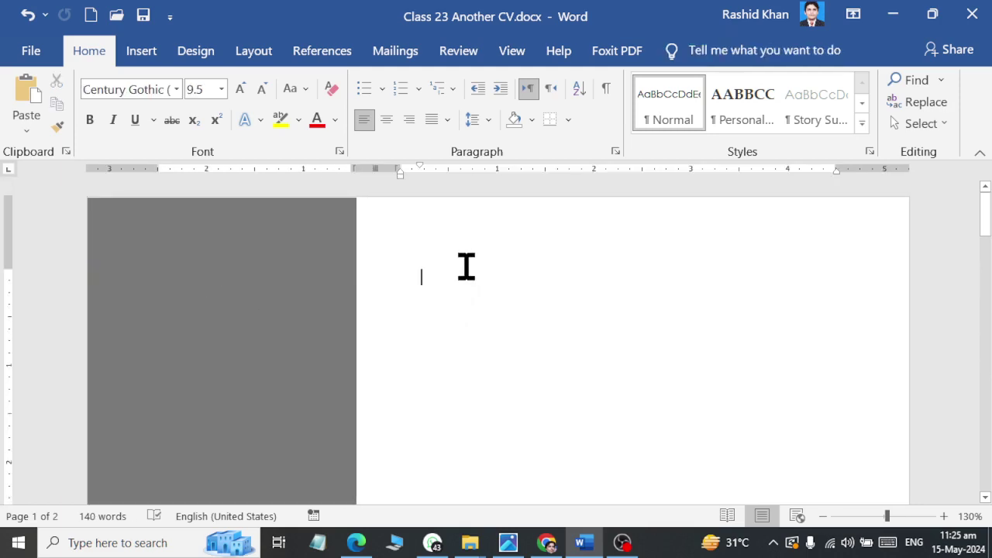
{"action": "key", "text": "alt+Tab"}
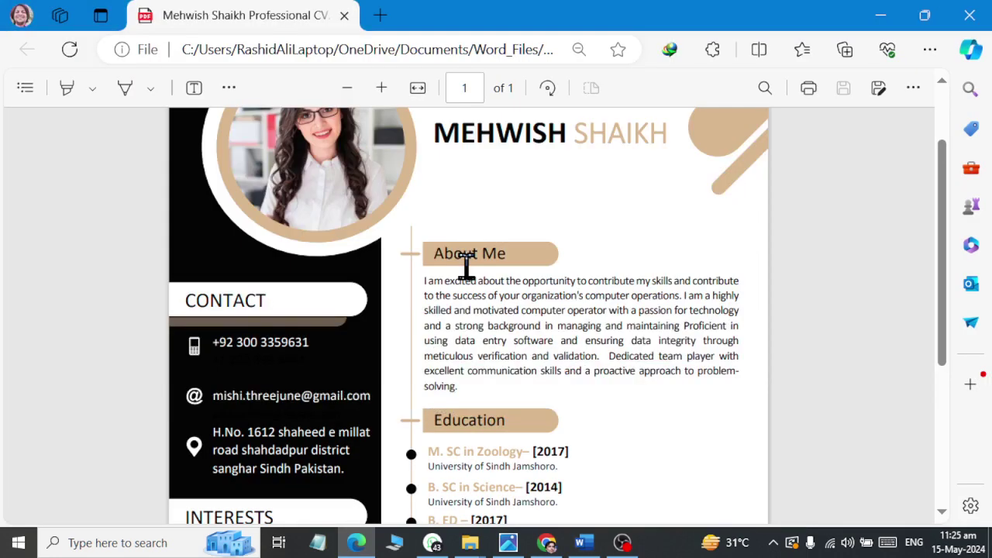
Scroll through the reference CV's photo, name heading and sections, then return to Word.
{"action": "scroll", "coordinate": [462, 267], "scroll_direction": "down", "scroll_amount": 3}
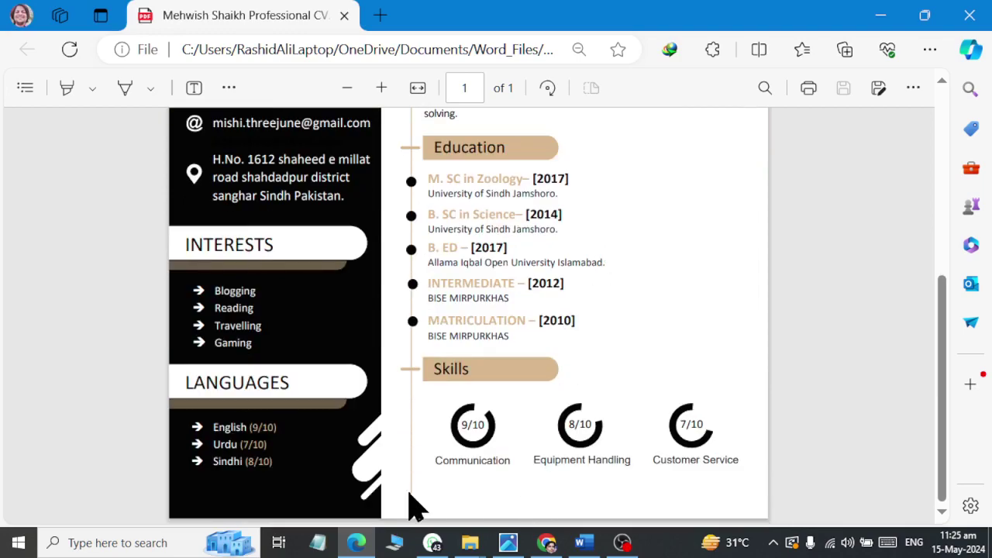
{"action": "scroll", "coordinate": [419, 470], "scroll_direction": "up", "scroll_amount": 3}
{"action": "scroll", "coordinate": [419, 466], "scroll_direction": "down", "scroll_amount": 1}
{"action": "scroll", "coordinate": [416, 461], "scroll_direction": "down", "scroll_amount": 2}
{"action": "scroll", "coordinate": [417, 462], "scroll_direction": "up", "scroll_amount": 4}
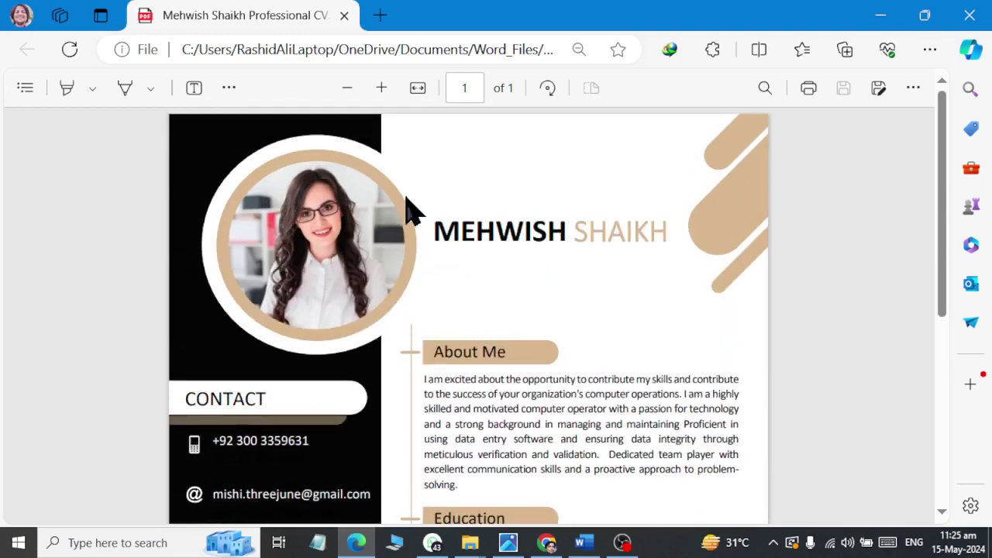
{"action": "scroll", "coordinate": [572, 337], "scroll_direction": "down", "scroll_amount": 3}
{"action": "scroll", "coordinate": [580, 344], "scroll_direction": "up", "scroll_amount": 3}
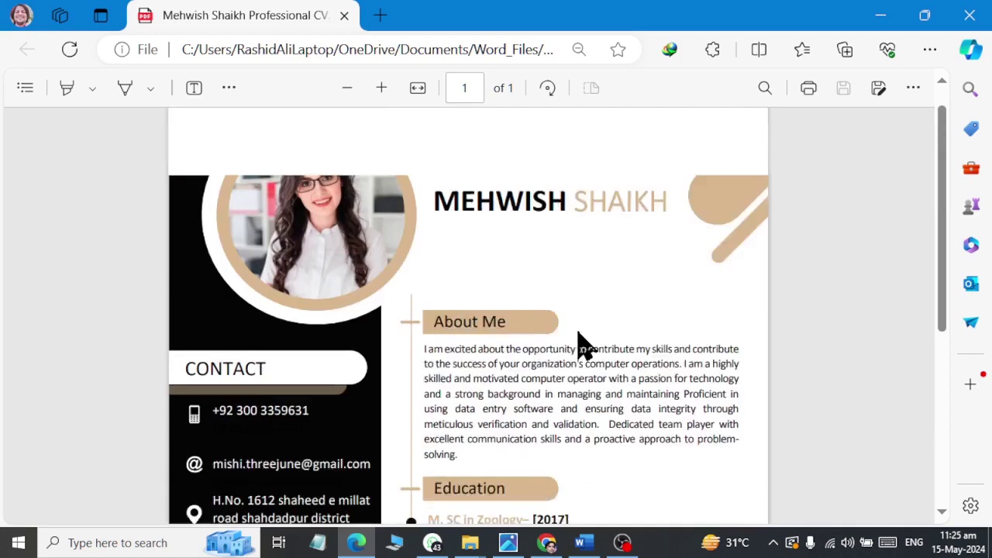
{"action": "scroll", "coordinate": [586, 268], "scroll_direction": "down", "scroll_amount": 4}
{"action": "scroll", "coordinate": [310, 294], "scroll_direction": "up", "scroll_amount": 1}
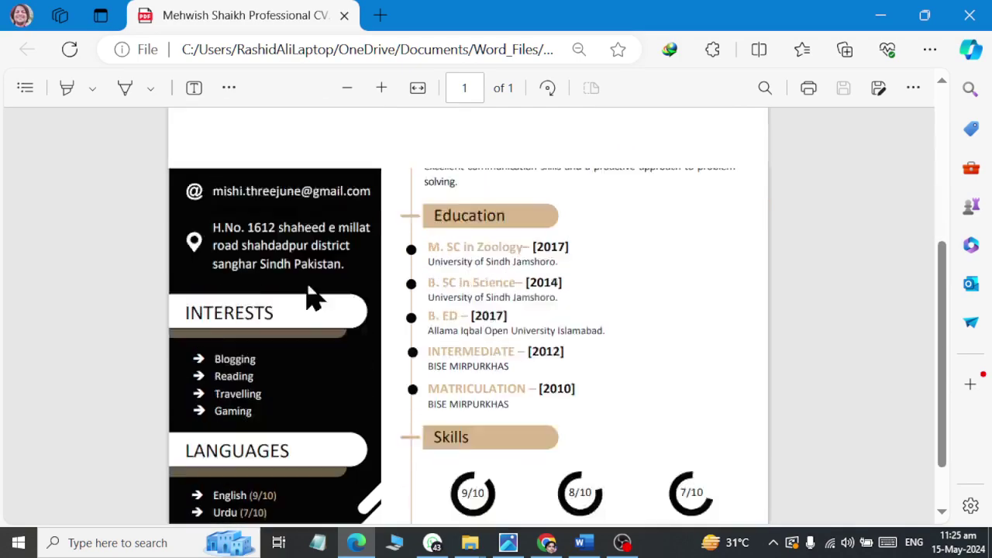
{"action": "scroll", "coordinate": [506, 252], "scroll_direction": "up", "scroll_amount": 3}
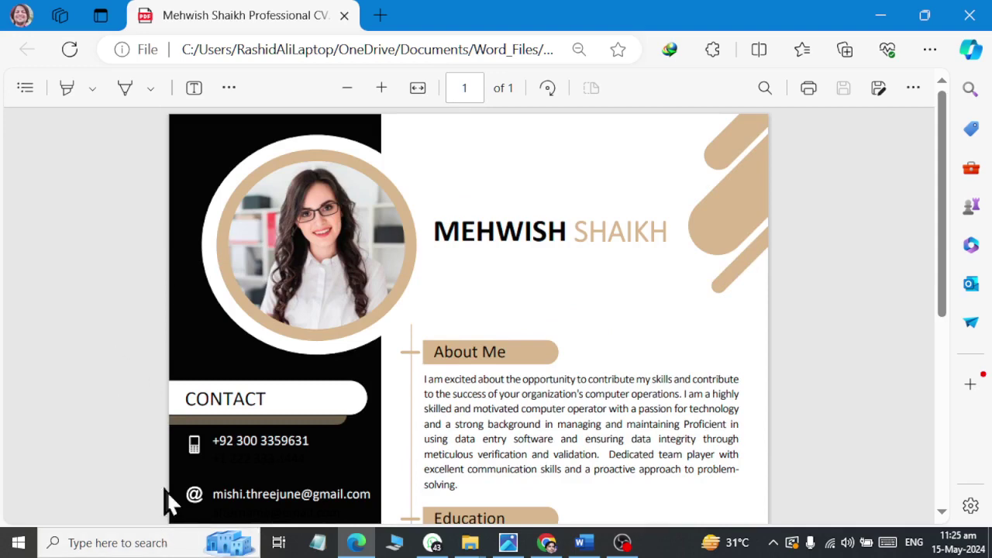
{"action": "key", "text": "alt+Tab"}
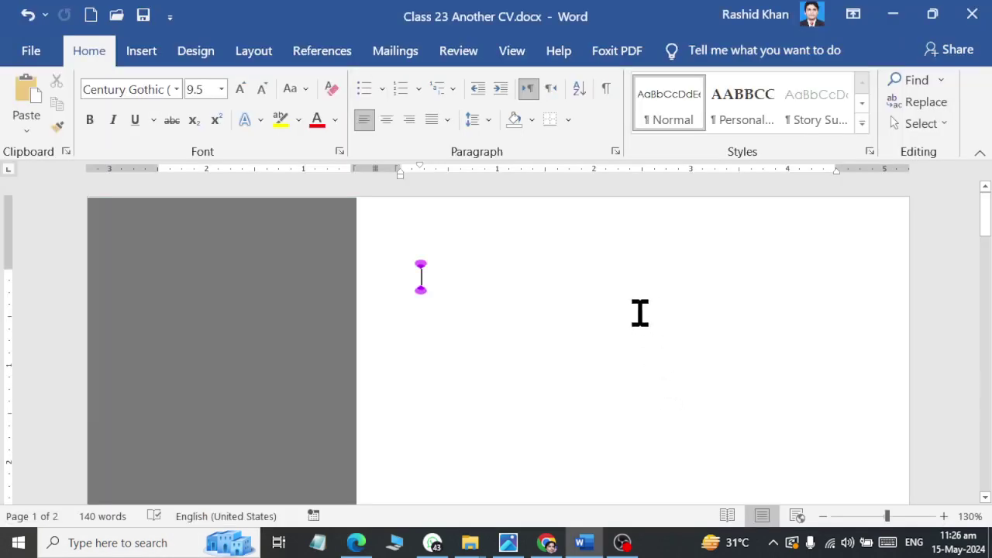
Insert a WordArt text box and widen it so the text fits one line.
{"action": "key", "text": "alt+Tab"}
{"action": "key", "text": "alt+Tab"}
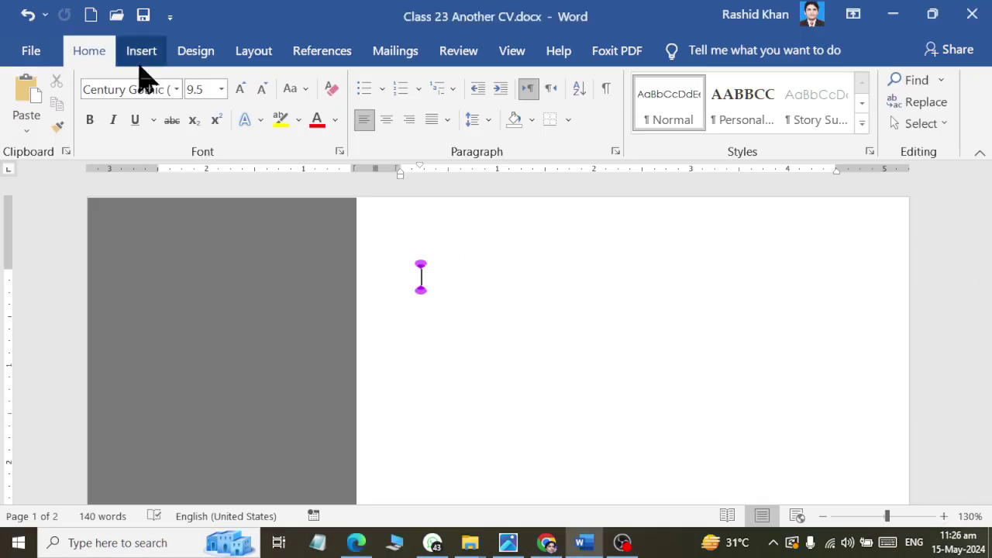
{"action": "left_click", "coordinate": [141, 56]}
{"action": "type", "text": "s"}
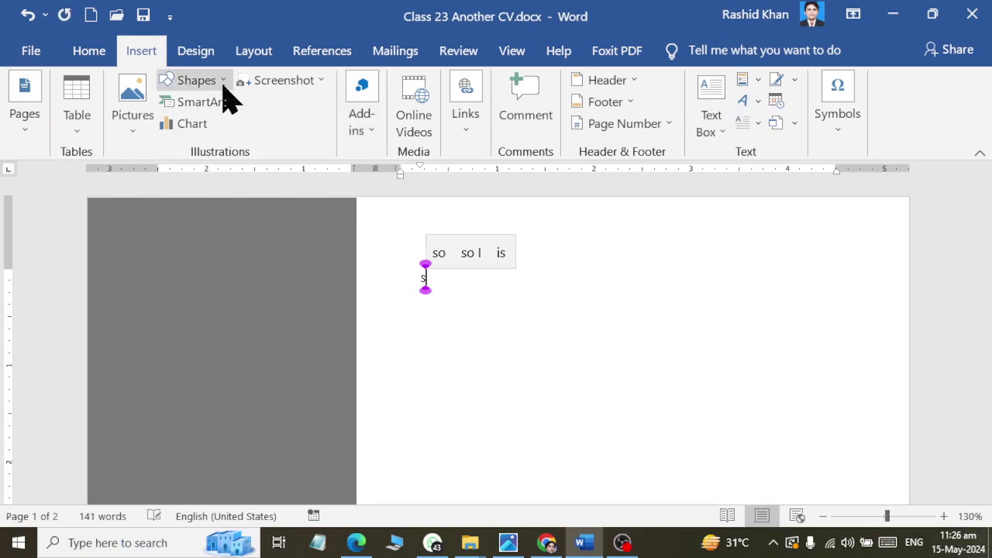
{"action": "key", "text": "Return"}
{"action": "key", "text": "BackSpace"}
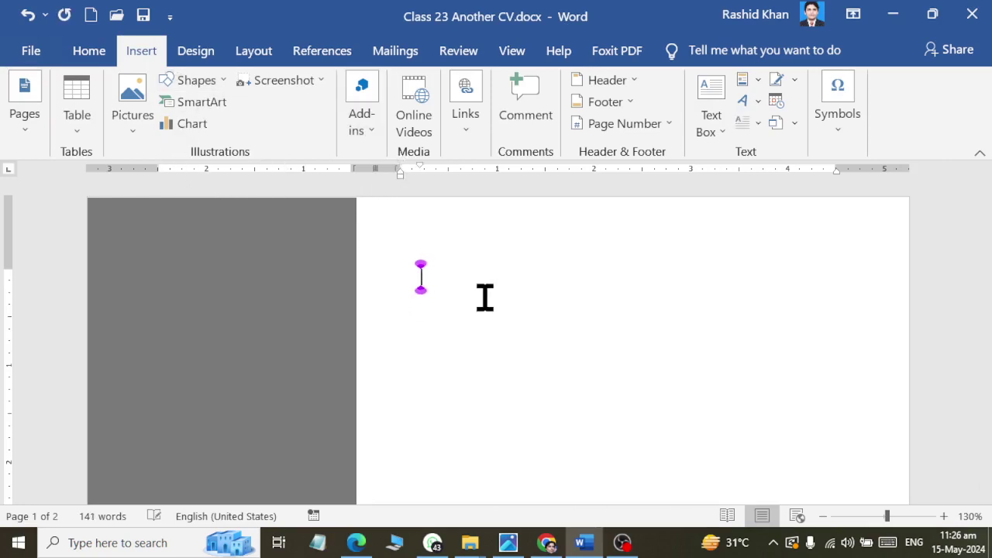
{"action": "left_click", "coordinate": [746, 102]}
{"action": "left_click", "coordinate": [729, 155]}
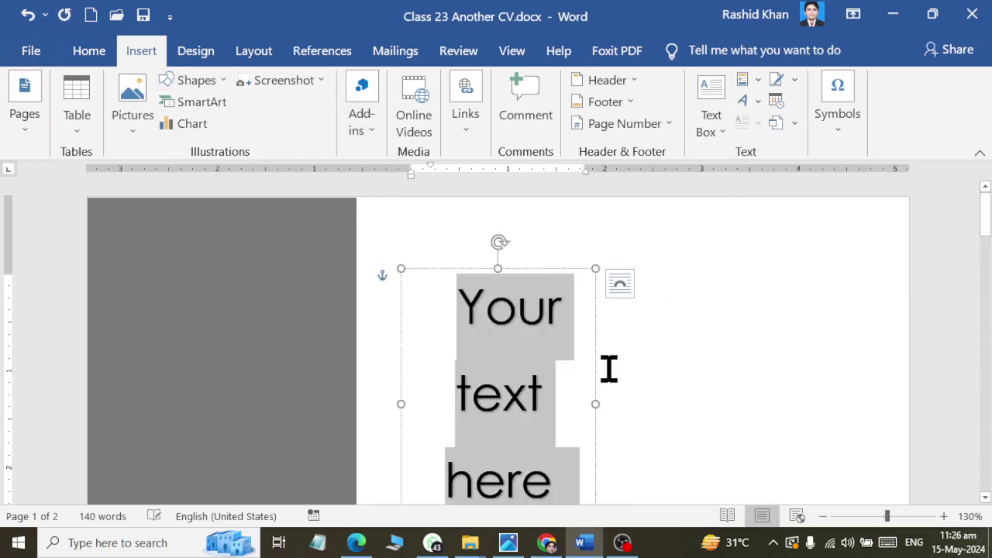
{"action": "left_click_drag", "start_coordinate": [599, 406], "coordinate": [869, 359]}
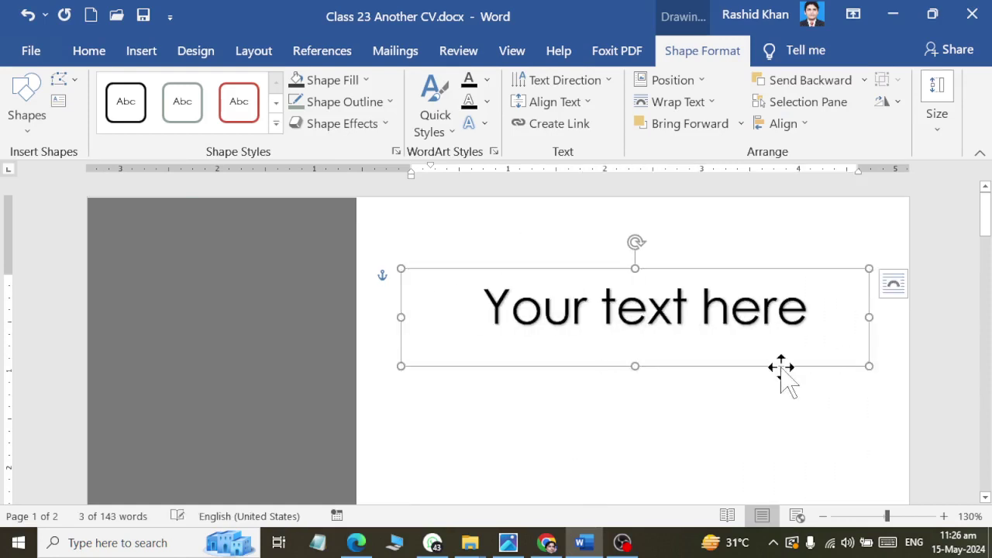
Replace the WordArt placeholder with the candidate's full name, prefixed 'Mr.'.
{"action": "left_click", "coordinate": [685, 310]}
{"action": "key", "text": "ctrl+a"}
{"action": "type", "text": "Mr. "}
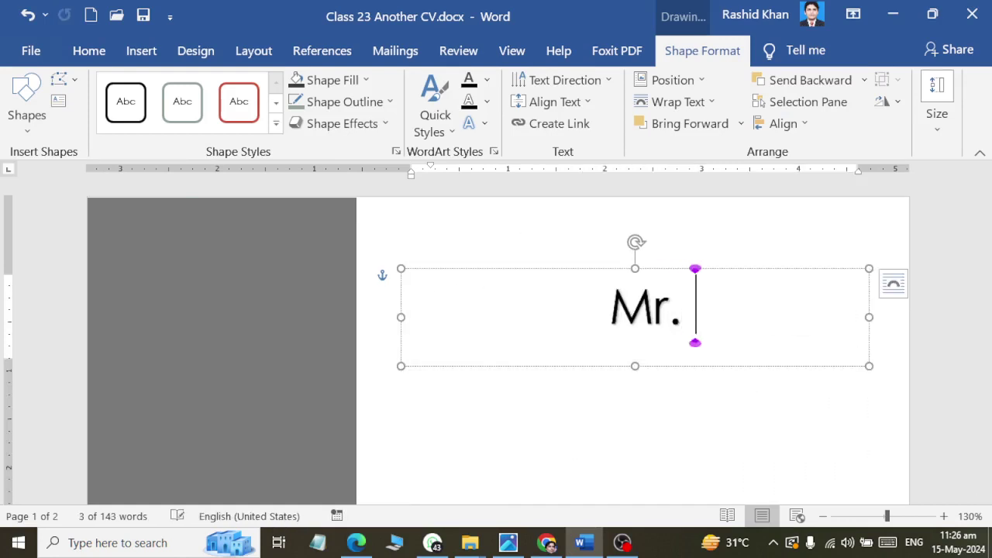
{"action": "type", "text": "JATIN"}
{"action": "key", "text": "BackSpace"}
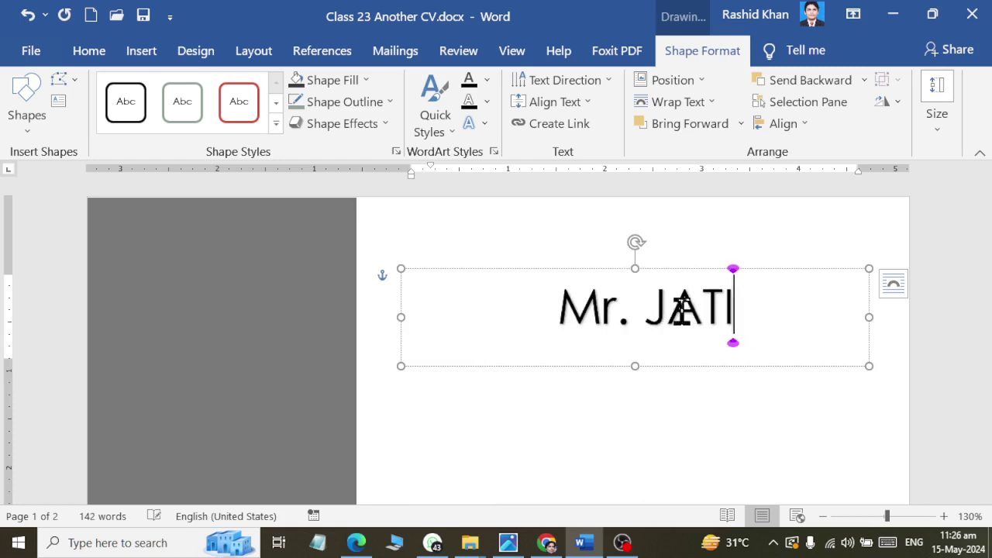
{"action": "key", "text": "BackSpace"}
{"action": "key", "text": "BackSpace"}
{"action": "key", "text": "BackSpace"}
{"action": "type", "text": ". FARHAN "}
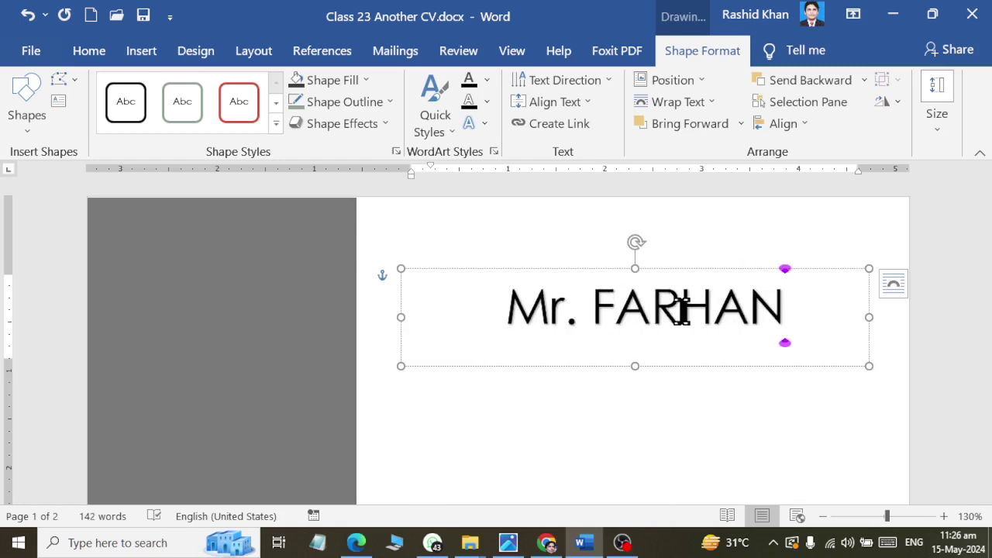
{"action": "type", "text": "ALI"}
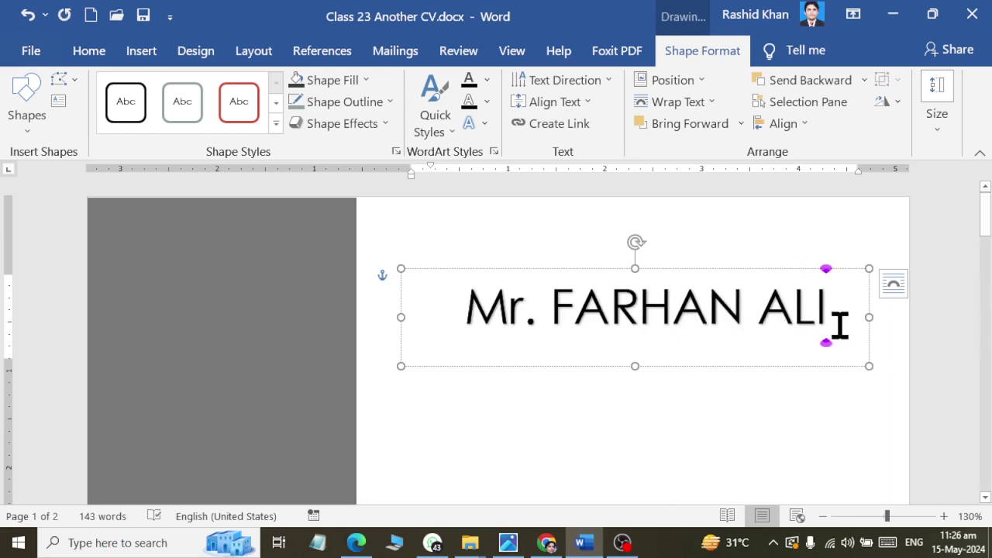
{"action": "key", "text": "ctrl+a"}
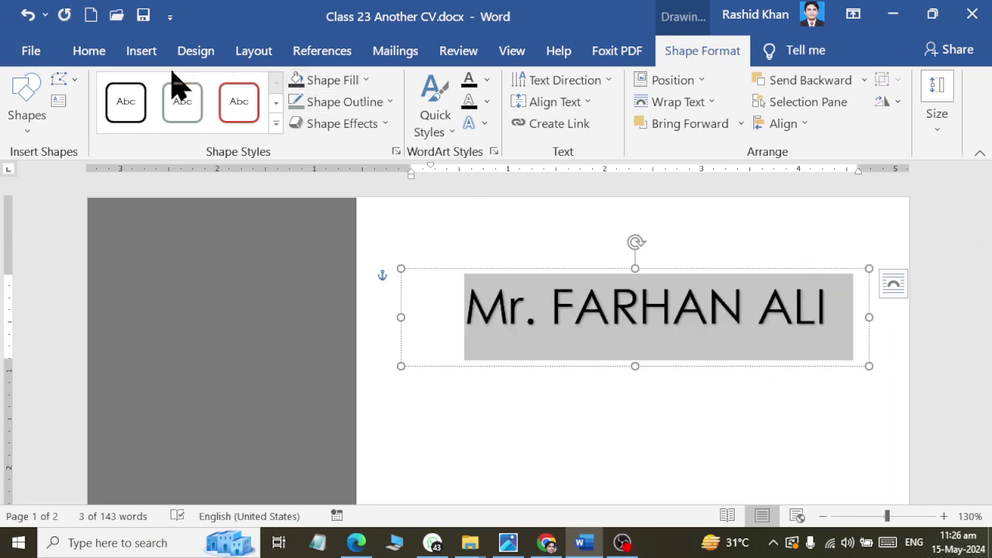
Set the name heading's font size to 26.
{"action": "left_click", "coordinate": [88, 56]}
{"action": "left_click", "coordinate": [221, 89]}
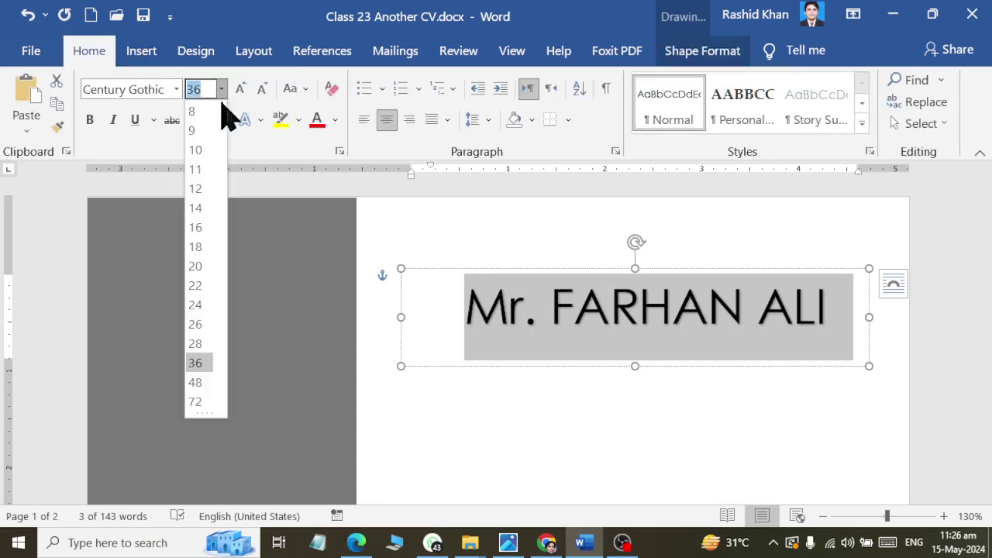
{"action": "left_click", "coordinate": [198, 324]}
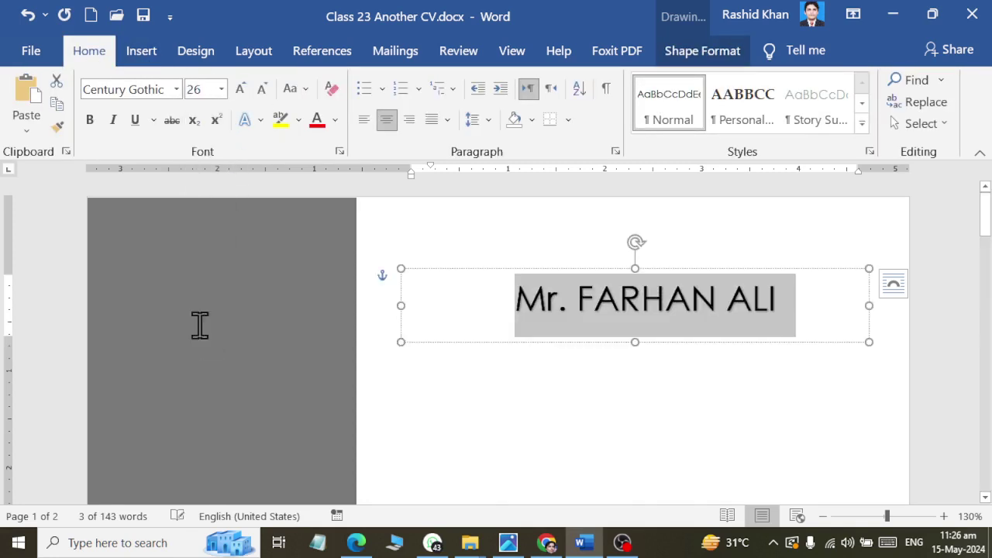
{"action": "left_click", "coordinate": [594, 316]}
{"action": "left_click_drag", "start_coordinate": [734, 306], "coordinate": [852, 303]}
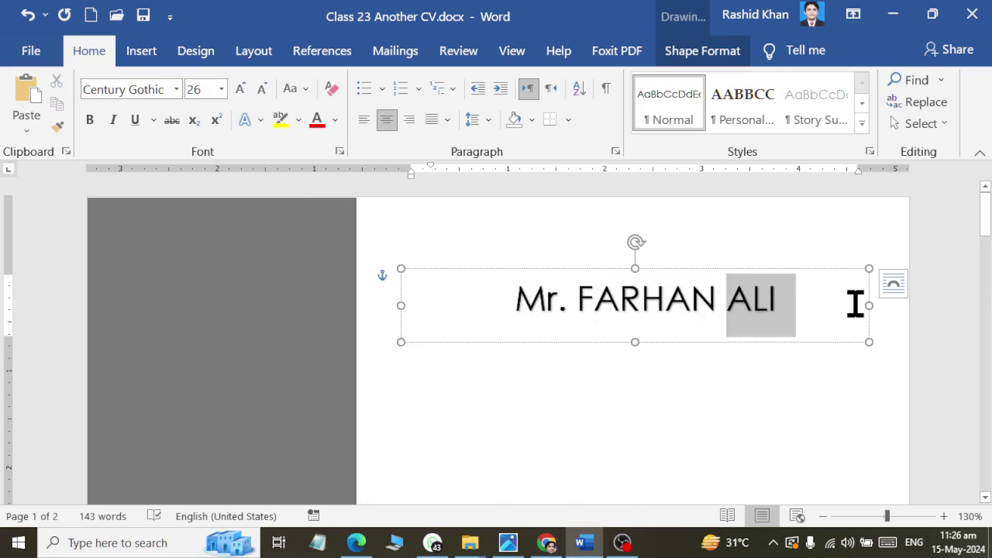
{"action": "left_click_drag", "start_coordinate": [532, 301], "coordinate": [811, 303]}
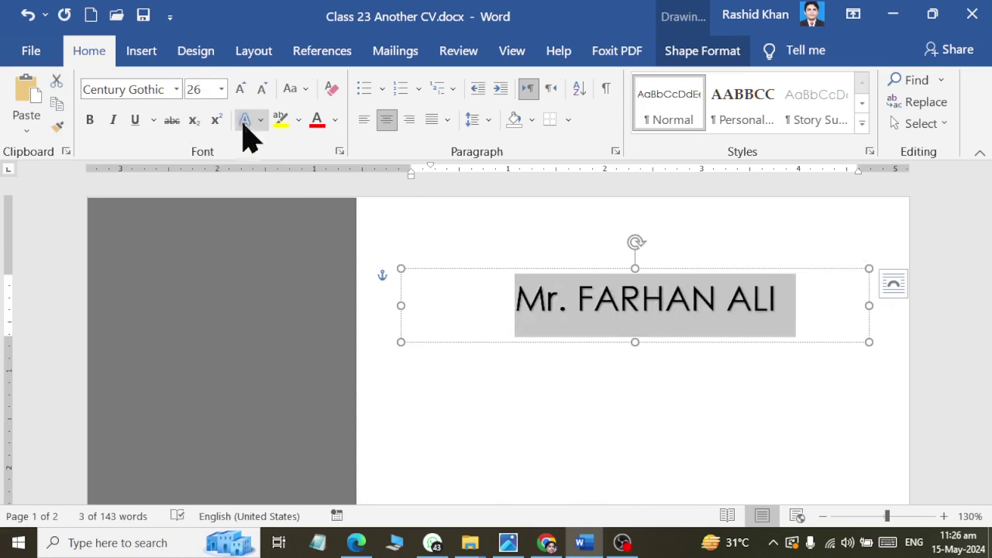
Apply the Eras Bold ITC font to the whole name.
{"action": "left_click", "coordinate": [335, 120]}
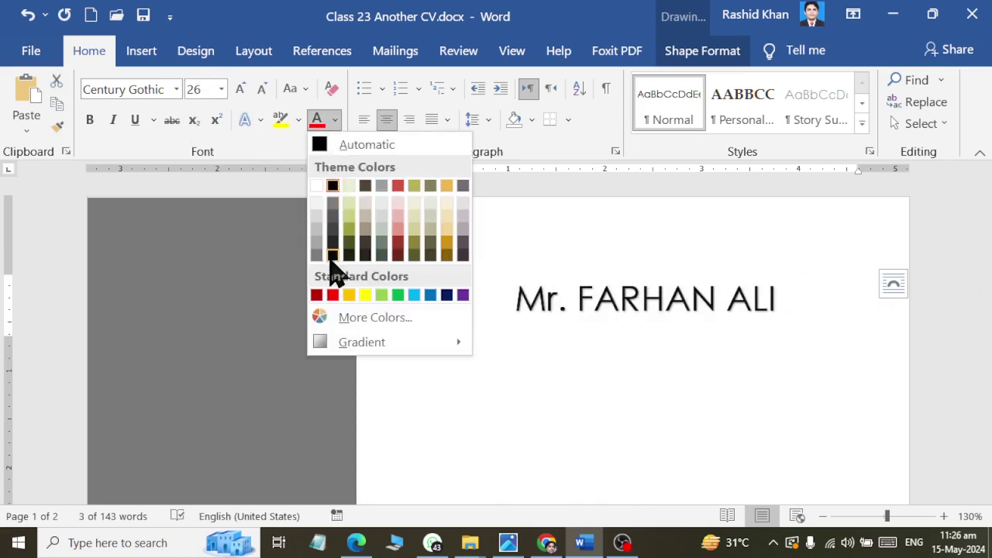
{"action": "left_click", "coordinate": [188, 100]}
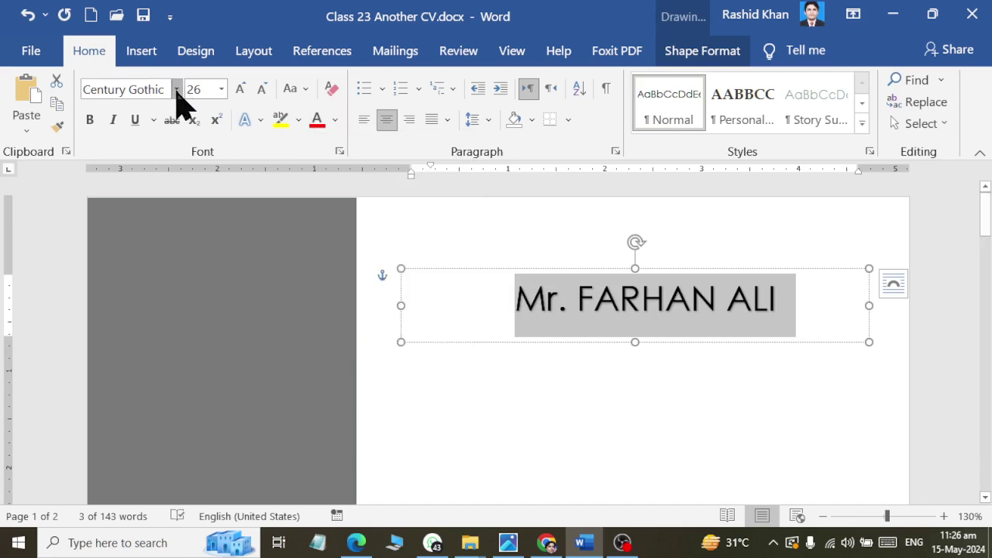
{"action": "left_click", "coordinate": [177, 91]}
{"action": "scroll", "coordinate": [194, 360], "scroll_direction": "down", "scroll_amount": 5}
{"action": "scroll", "coordinate": [222, 396], "scroll_direction": "down", "scroll_amount": 5}
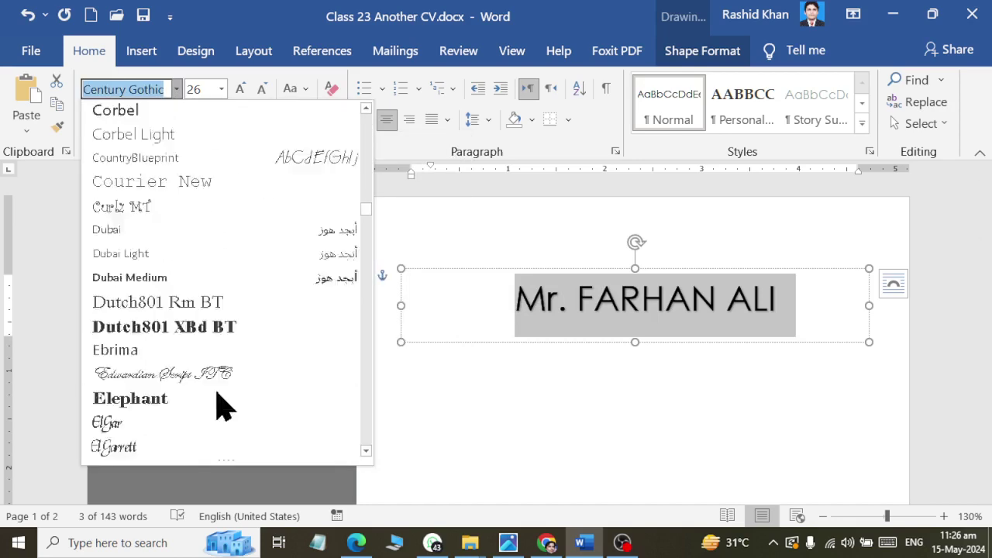
{"action": "scroll", "coordinate": [221, 404], "scroll_direction": "down", "scroll_amount": 3}
{"action": "left_click", "coordinate": [244, 304]}
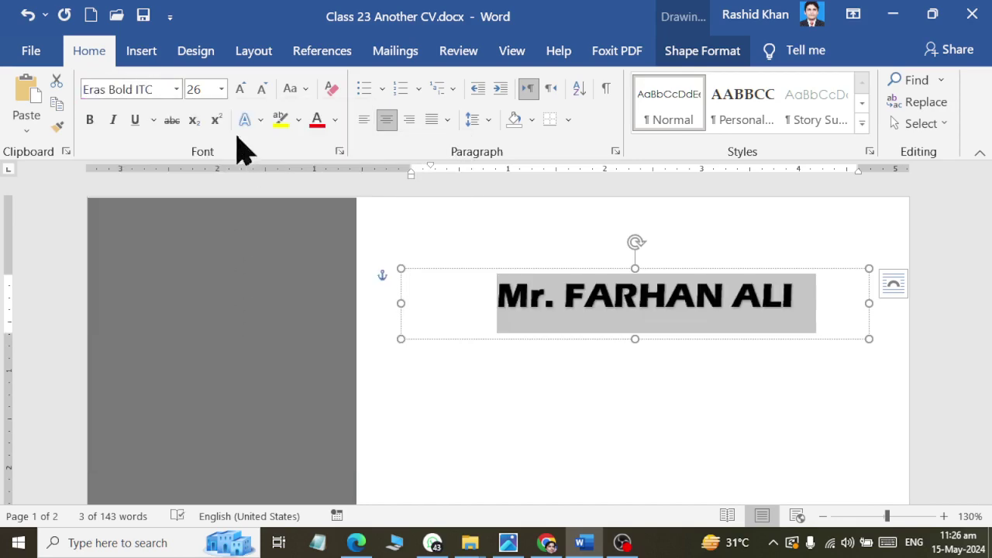
{"action": "left_click", "coordinate": [667, 298]}
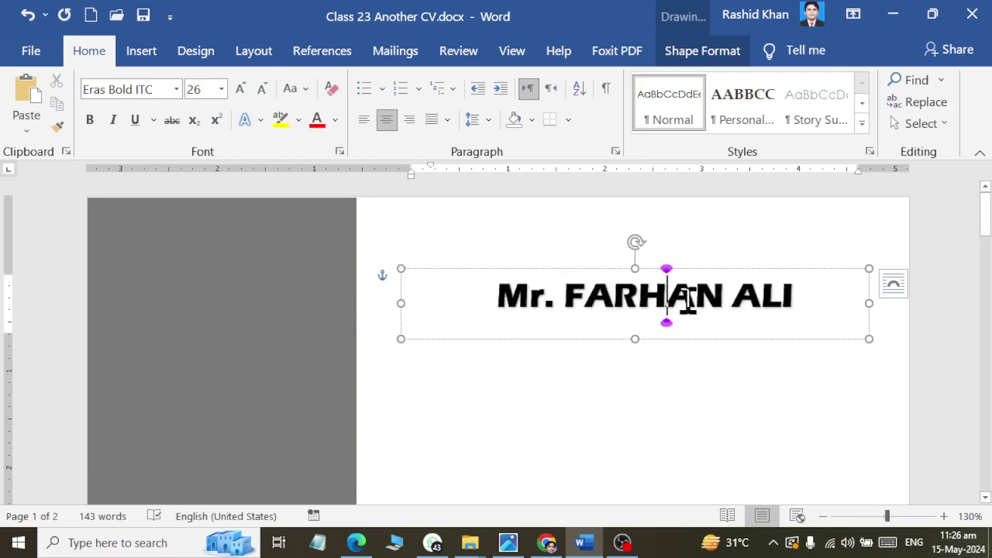
{"action": "left_click_drag", "start_coordinate": [565, 298], "coordinate": [708, 310]}
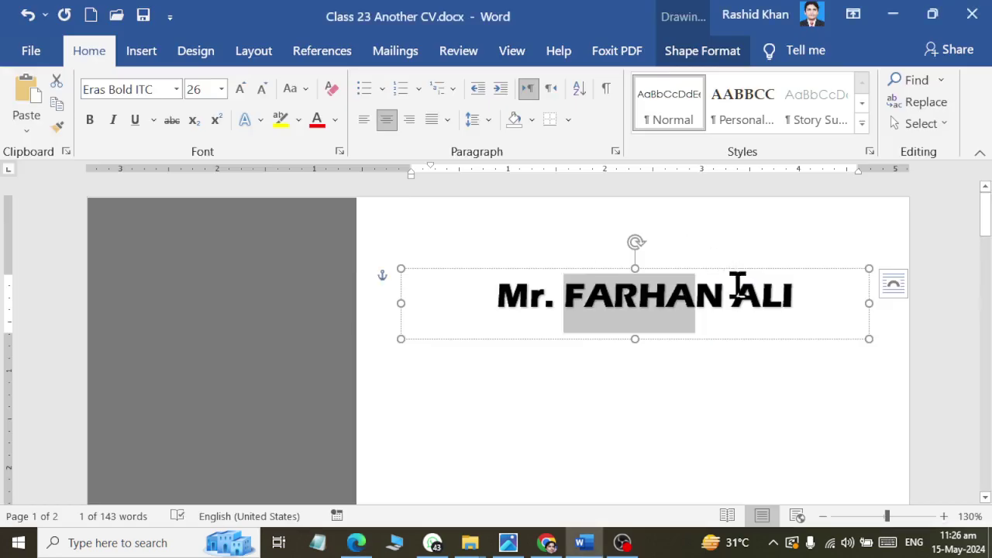
Colour the heading's surname light blue, then duplicate the name box just below.
{"action": "left_click_drag", "start_coordinate": [794, 298], "coordinate": [733, 298]}
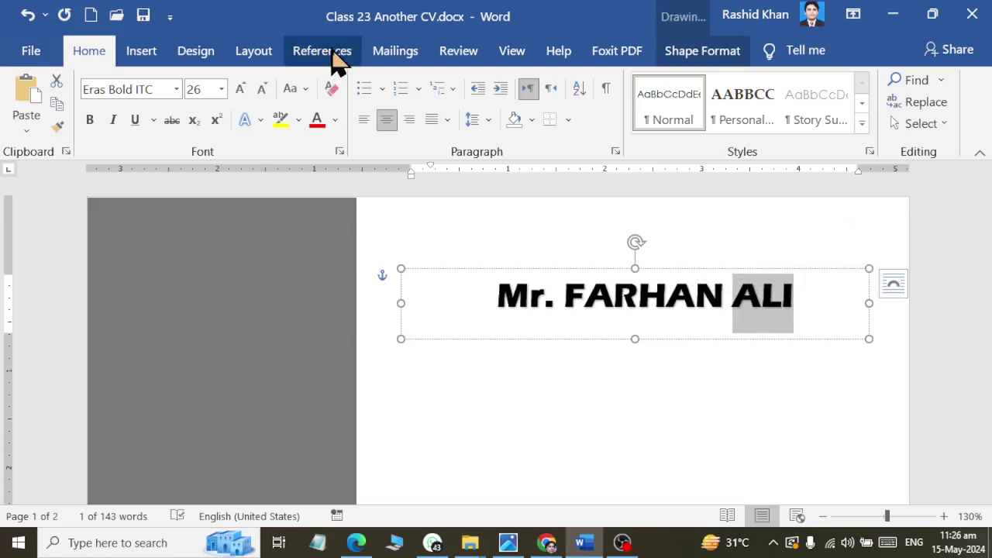
{"action": "left_click", "coordinate": [335, 120]}
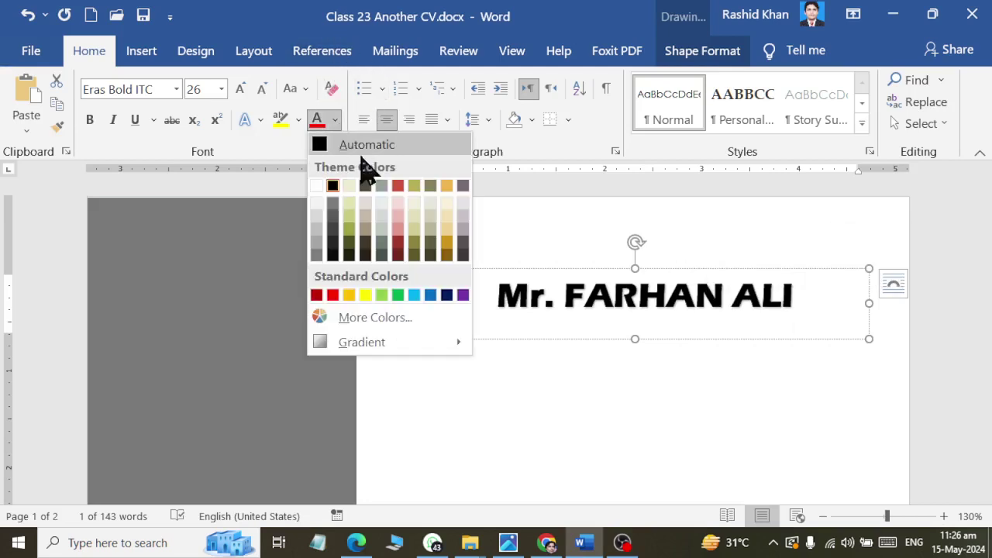
{"action": "left_click", "coordinate": [414, 296]}
{"action": "left_click", "coordinate": [655, 315]}
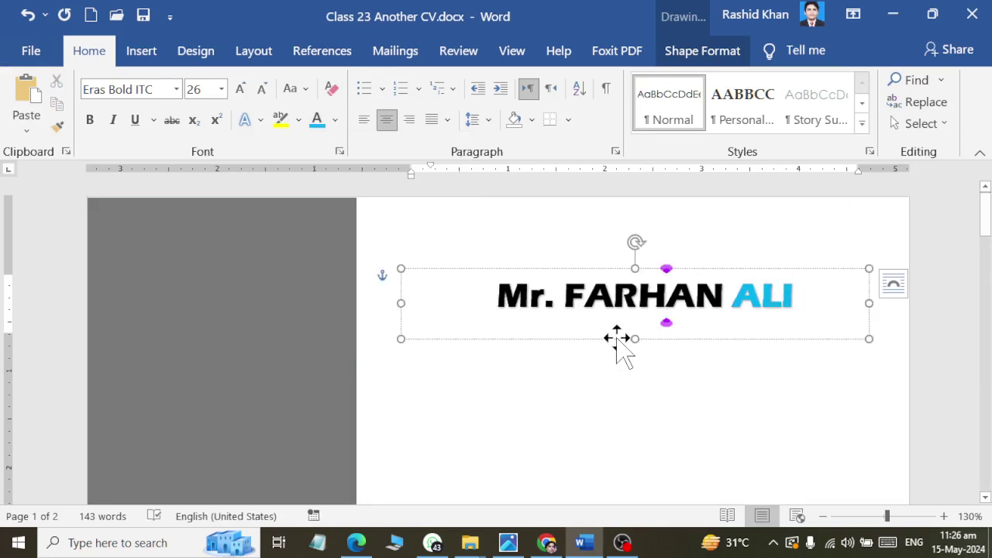
{"action": "left_click_drag", "start_coordinate": [616, 341], "coordinate": [594, 369]}
Move the copied heading box into place and replace its text with the candidate's correctly spelled surname.
{"action": "left_click_drag", "start_coordinate": [570, 303], "coordinate": [589, 309]}
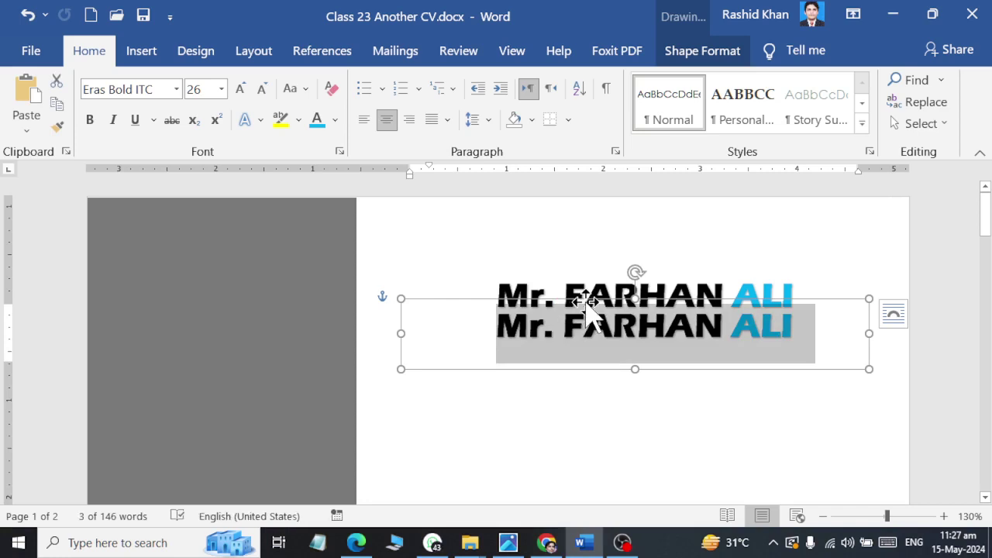
{"action": "type", "text": "snaj"}
{"action": "key", "text": "BackSpace"}
{"action": "key", "text": "BackSpace"}
{"action": "key", "text": "BackSpace"}
{"action": "key", "text": "BackSpace"}
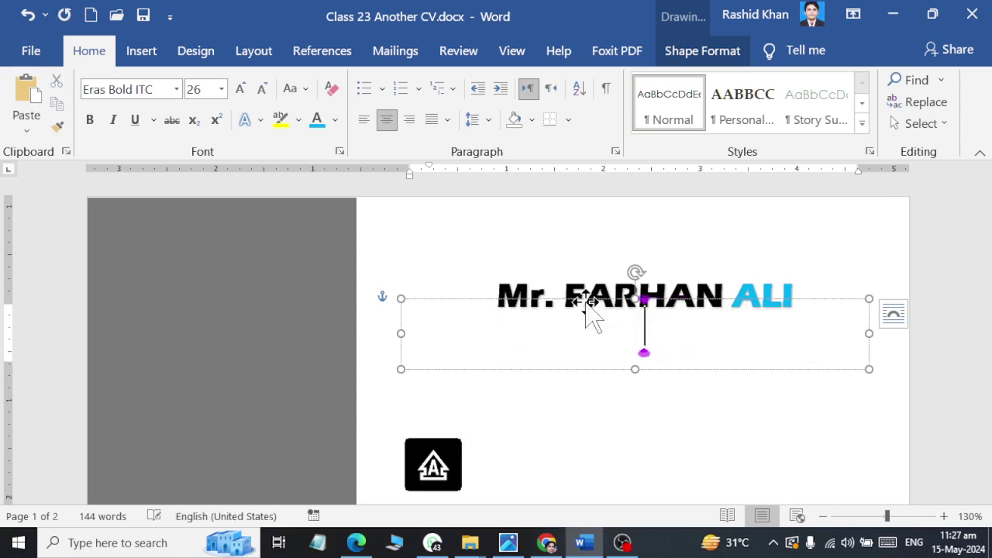
{"action": "type", "text": "SANJRA"}
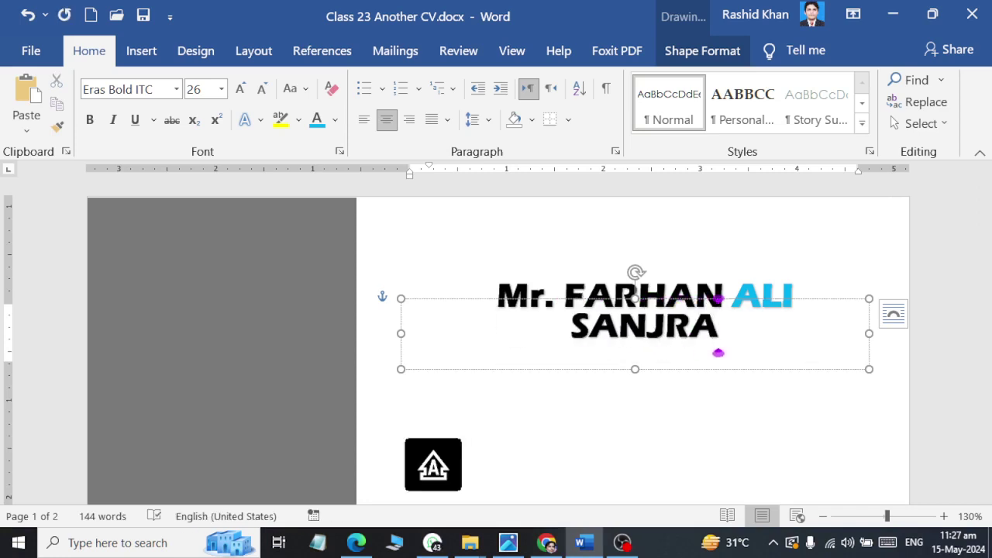
{"action": "key", "text": "BackSpace"}
{"action": "key", "text": "BackSpace"}
{"action": "type", "text": "H"}
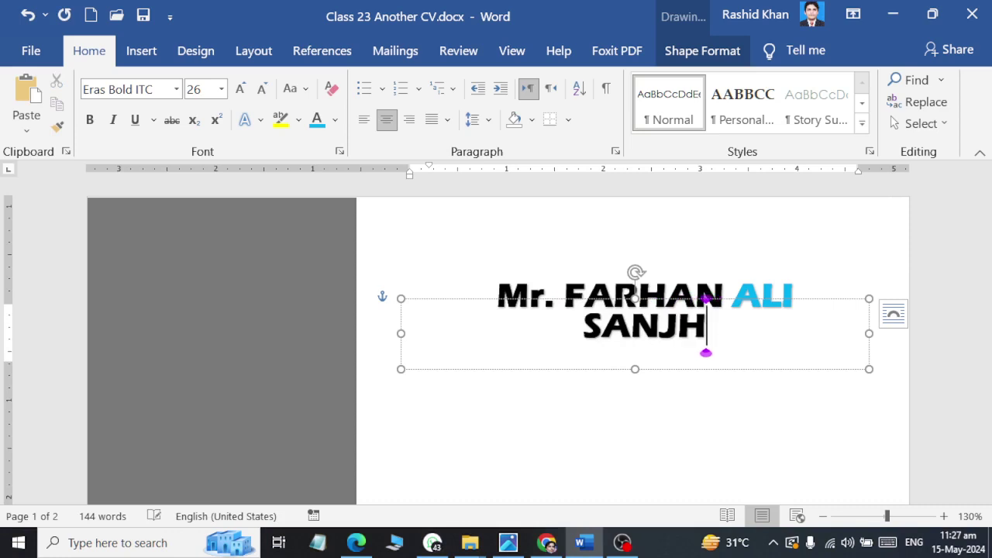
{"action": "key", "text": "BackSpace"}
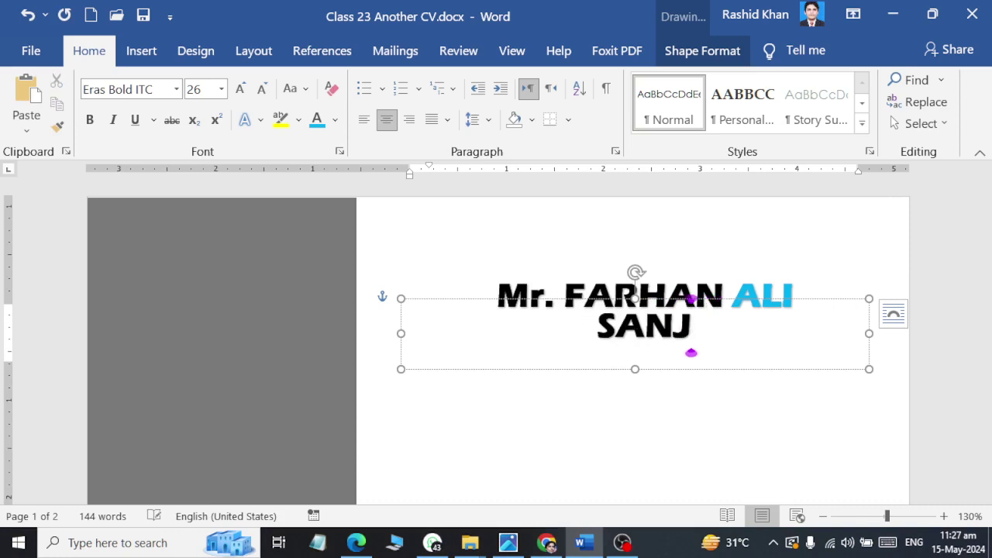
{"action": "type", "text": "RANI"}
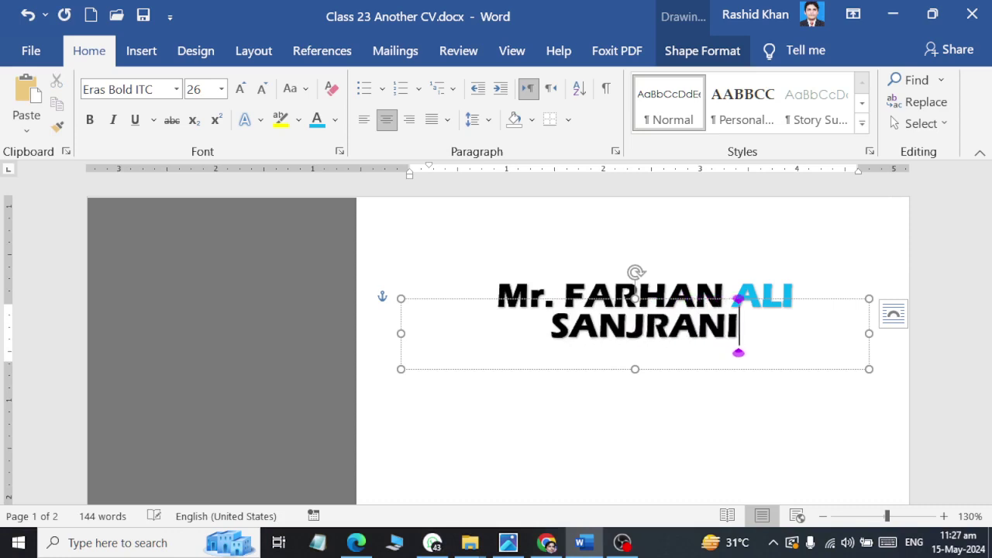
Expand the surname's character spacing by 4 pt in the Font dialog.
{"action": "double_click", "coordinate": [598, 319]}
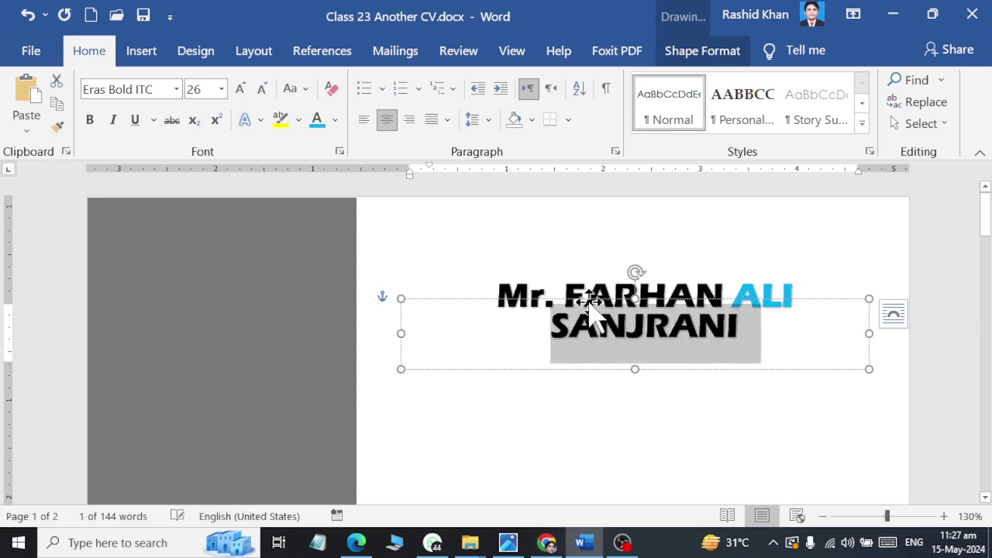
{"action": "left_click", "coordinate": [340, 151]}
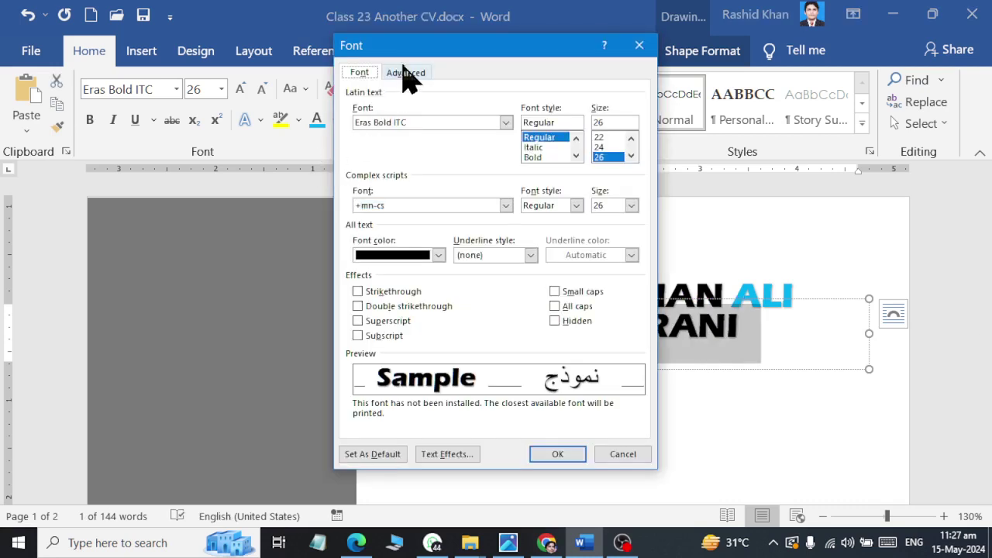
{"action": "left_click", "coordinate": [407, 72]}
{"action": "left_click", "coordinate": [424, 128]}
{"action": "left_click", "coordinate": [426, 150]}
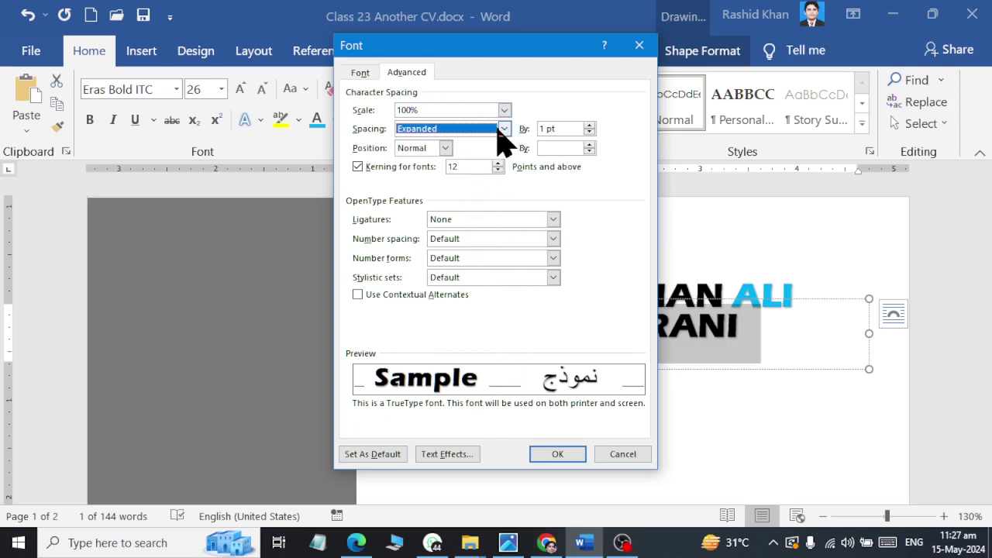
{"action": "double_click", "coordinate": [564, 129]}
{"action": "type", "text": "4"}
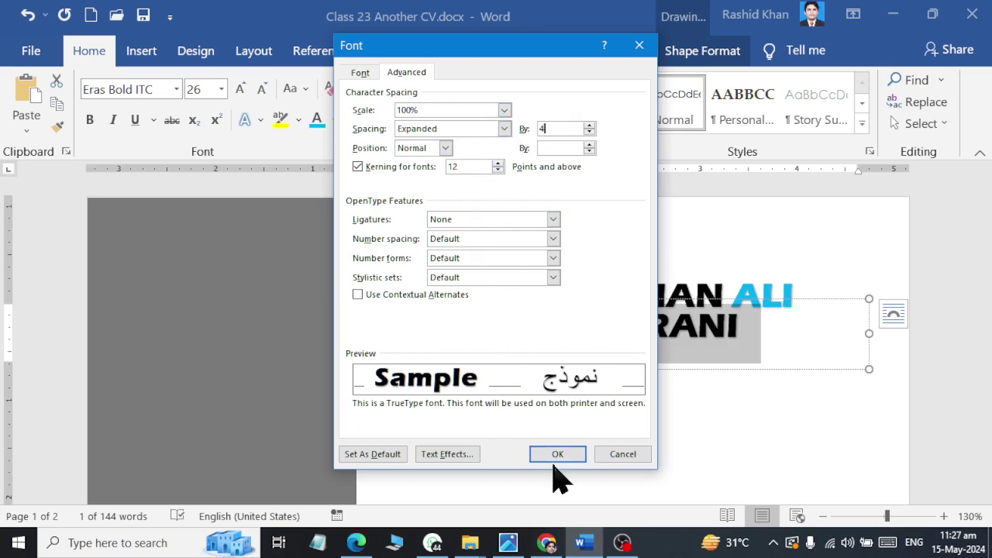
{"action": "left_click", "coordinate": [557, 453]}
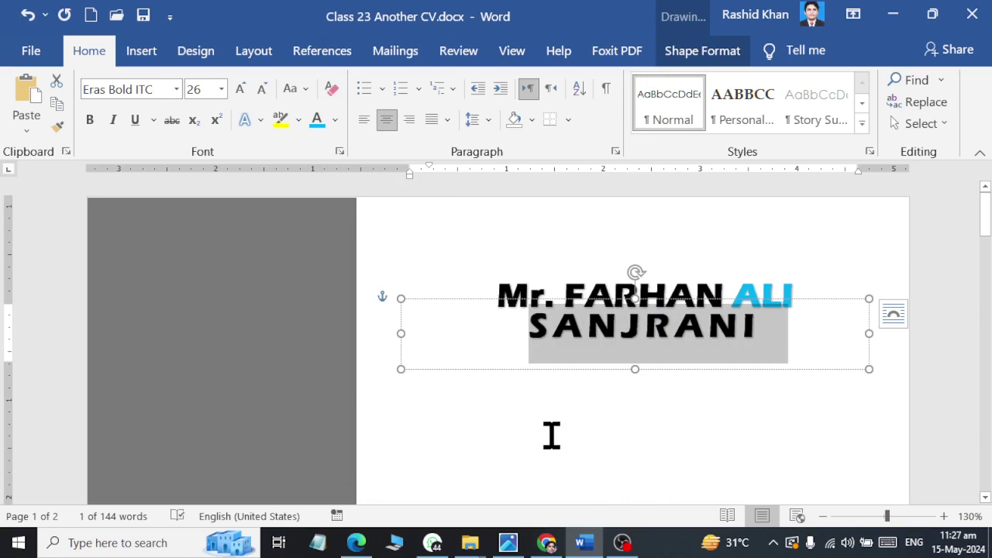
Reduce the surname font size to 16 pt.
{"action": "left_click", "coordinate": [262, 89]}
{"action": "left_click", "coordinate": [262, 88]}
{"action": "left_click", "coordinate": [262, 88]}
{"action": "left_click", "coordinate": [262, 88]}
{"action": "left_click", "coordinate": [262, 89]}
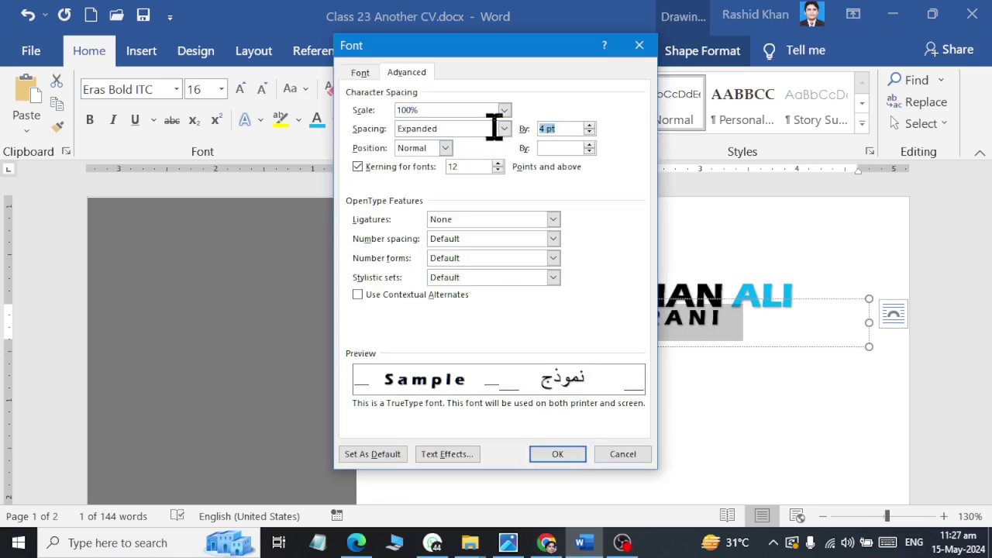
{"action": "left_click", "coordinate": [566, 456]}
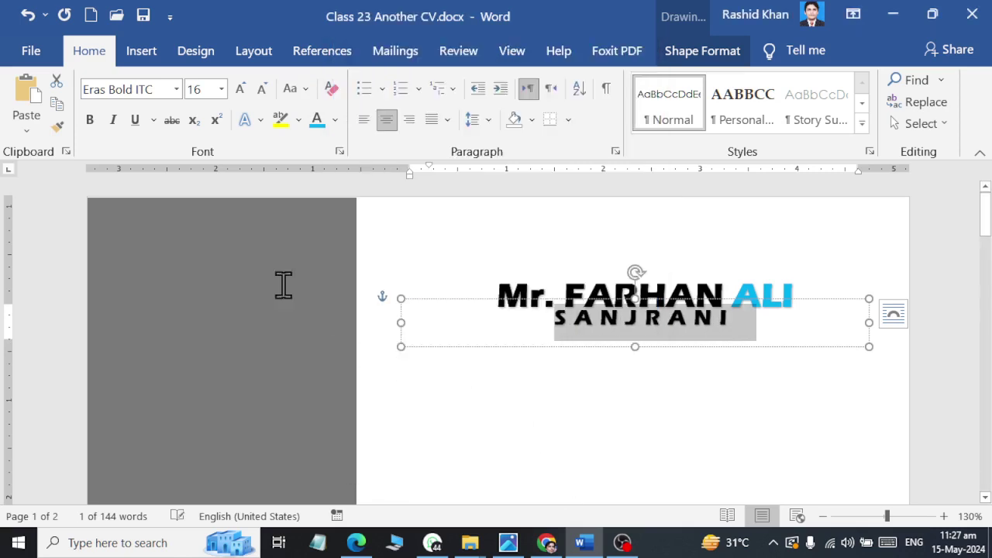
Set the surname in blue Arial and nudge its text box down.
{"action": "left_click", "coordinate": [176, 90]}
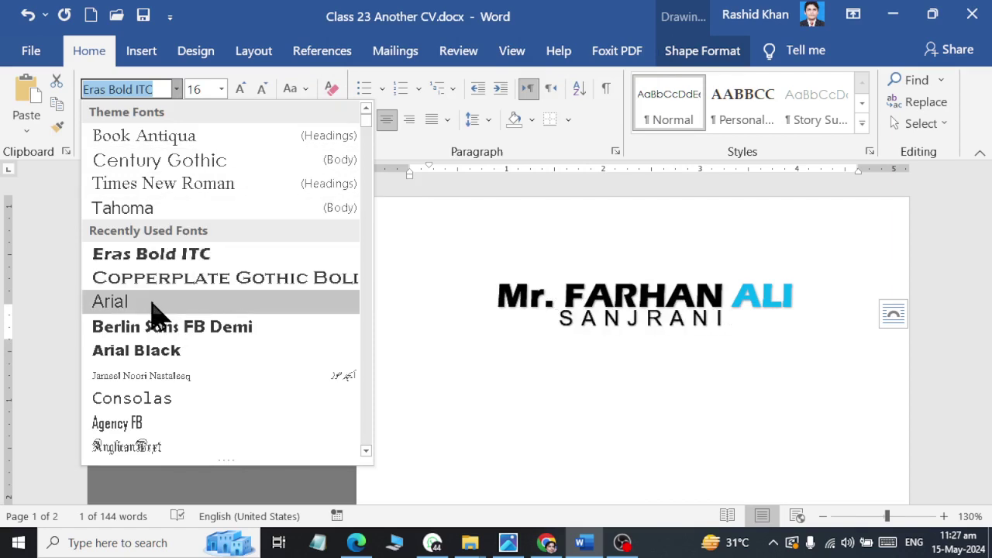
{"action": "left_click", "coordinate": [154, 303]}
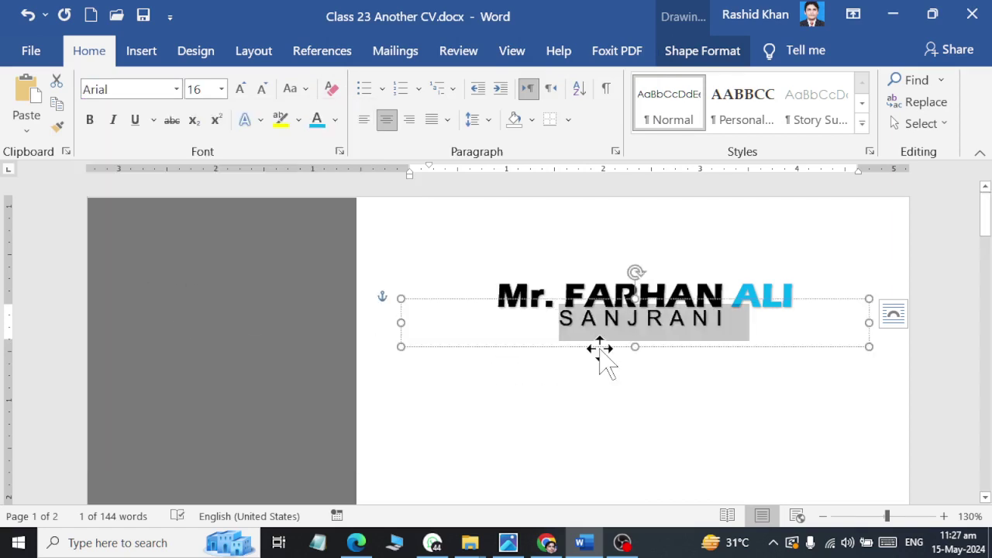
{"action": "left_click", "coordinate": [591, 347]}
{"action": "key", "text": "Down"}
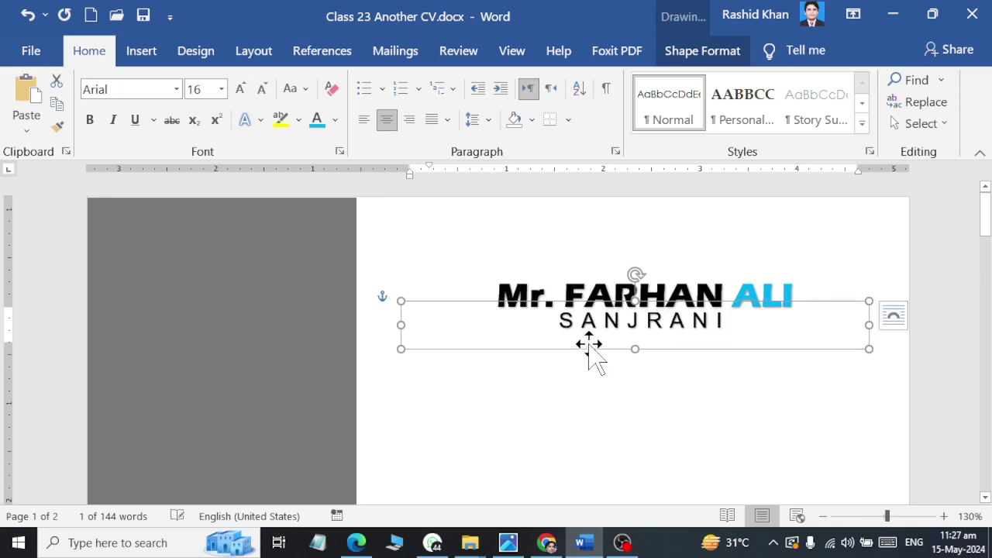
{"action": "triple_click", "coordinate": [577, 314]}
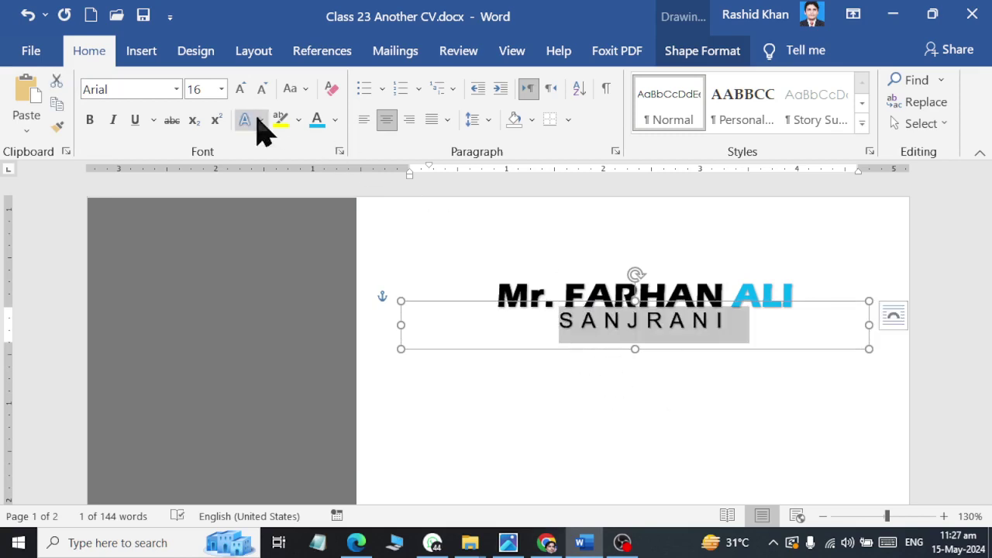
{"action": "left_click", "coordinate": [317, 121]}
Shift the surname text box slightly right, then bring up the reference CV PDF.
{"action": "left_click", "coordinate": [628, 439]}
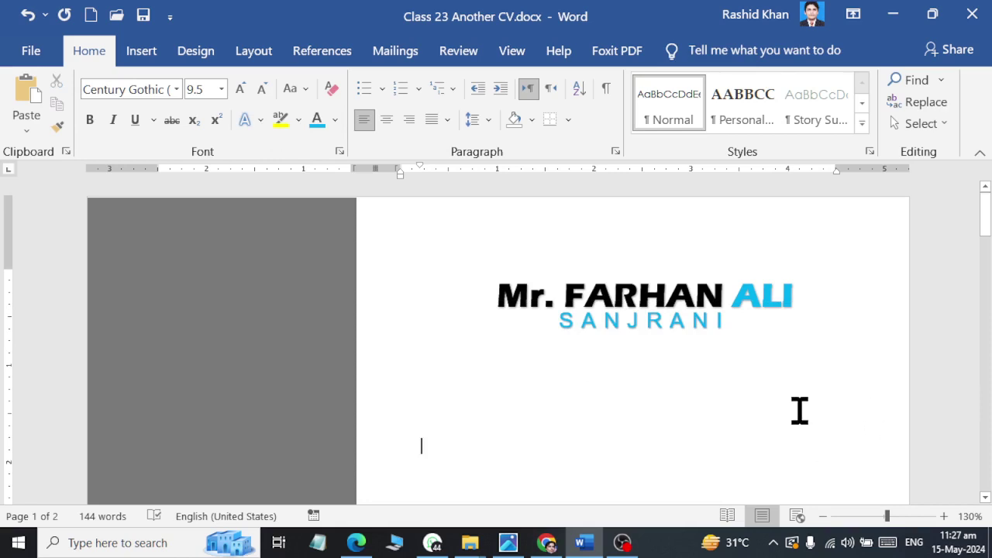
{"action": "left_click", "coordinate": [618, 335]}
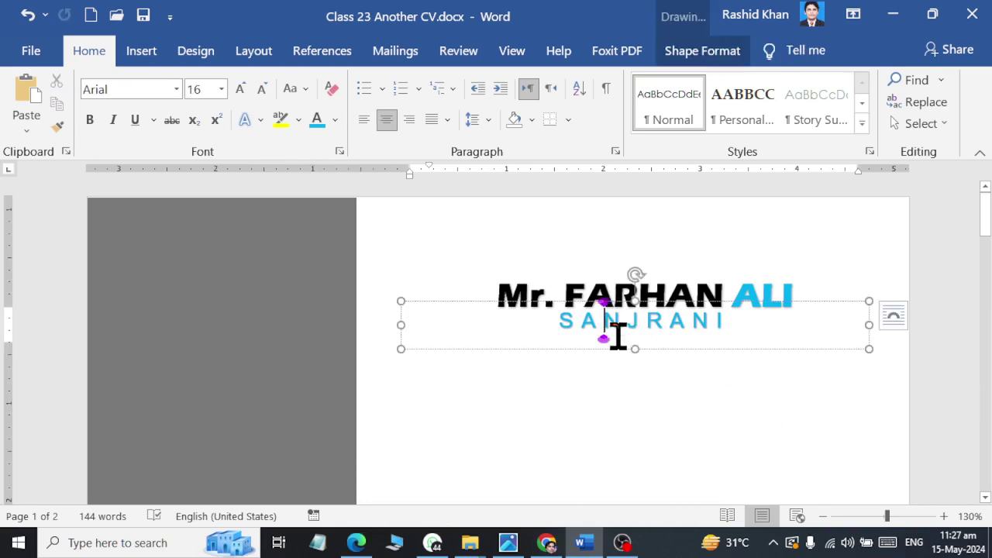
{"action": "left_click_drag", "start_coordinate": [616, 353], "coordinate": [620, 356]}
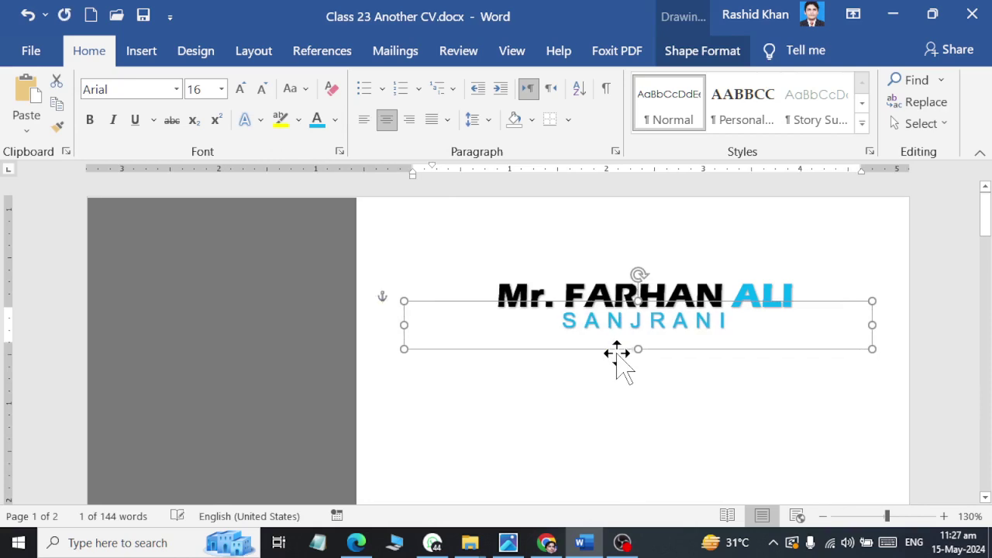
{"action": "left_click", "coordinate": [591, 404]}
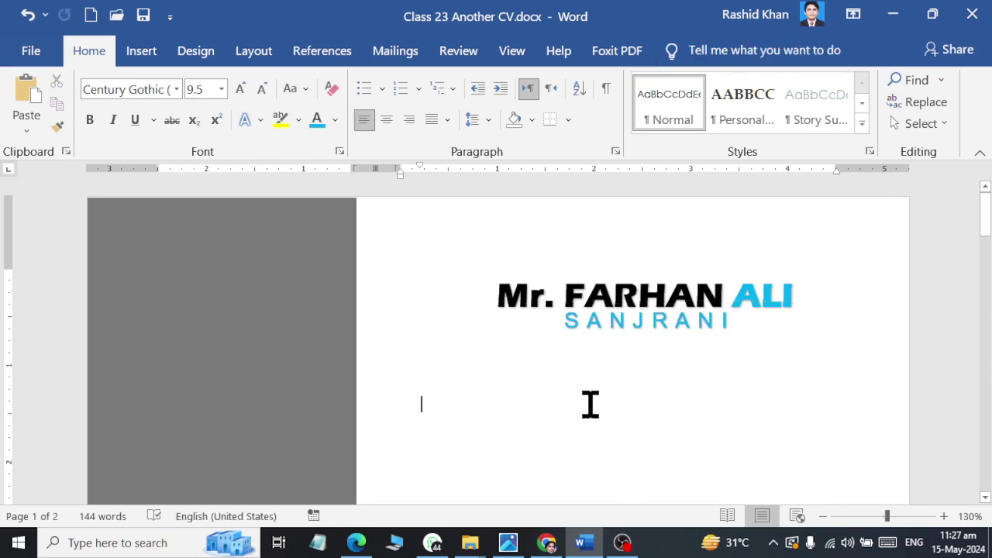
{"action": "key", "text": "alt+Tab"}
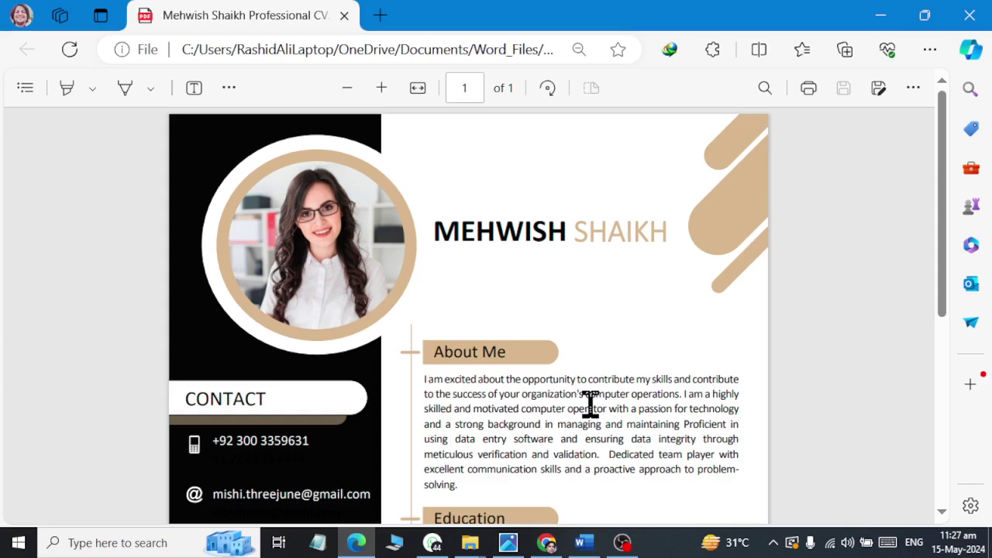
Draw a tall rounded rectangle bar left of the name heading.
{"action": "key", "text": "alt+Tab"}
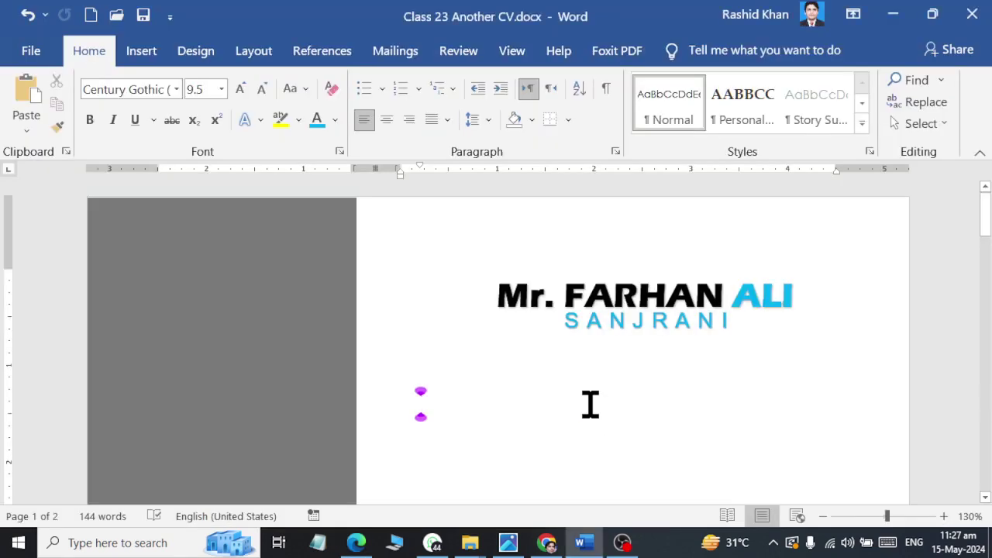
{"action": "left_click", "coordinate": [142, 53]}
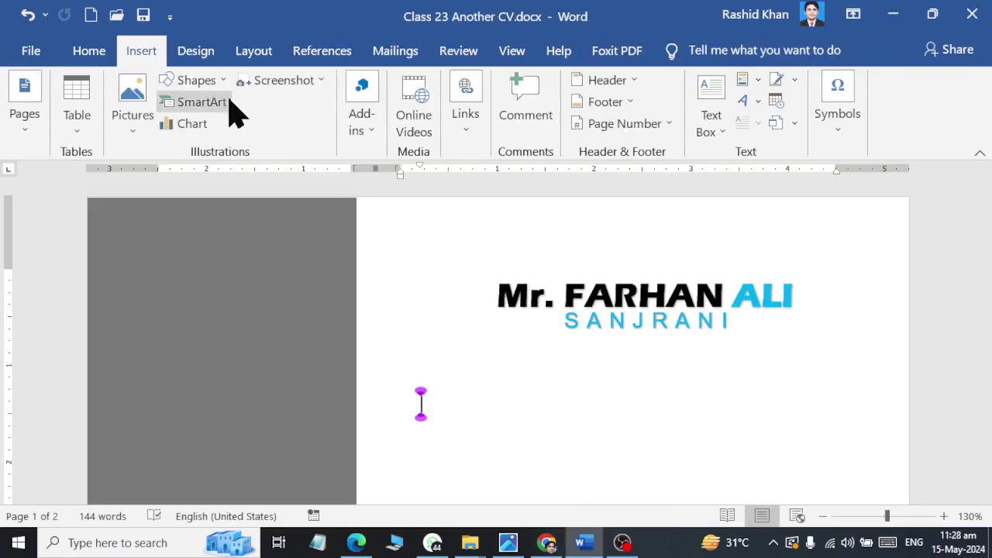
{"action": "left_click", "coordinate": [198, 80]}
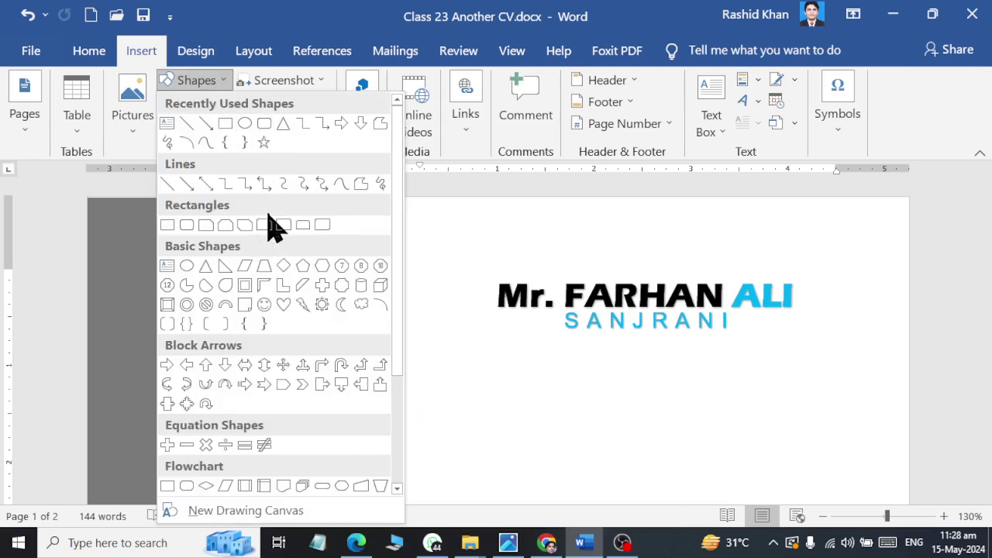
{"action": "left_click", "coordinate": [259, 124]}
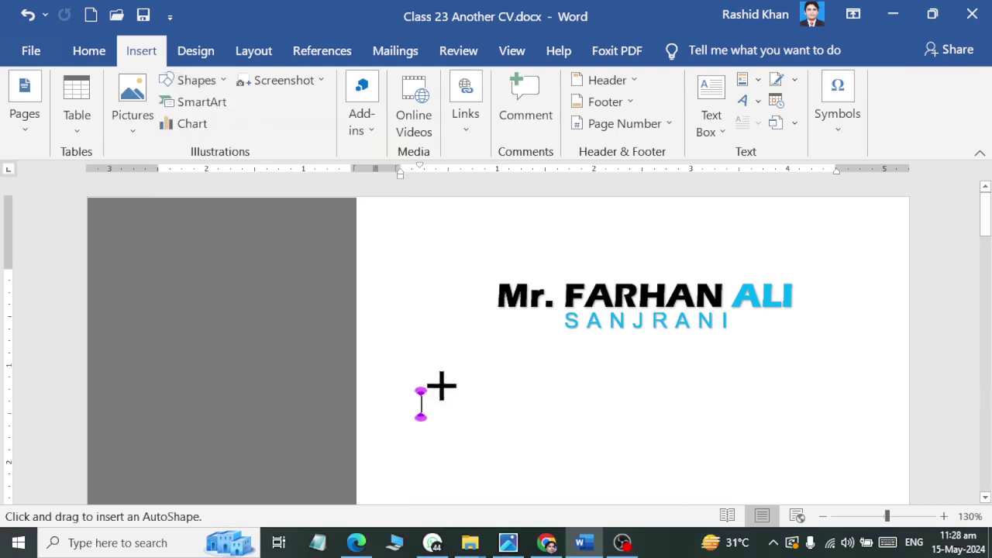
{"action": "left_click_drag", "start_coordinate": [440, 309], "coordinate": [478, 468]}
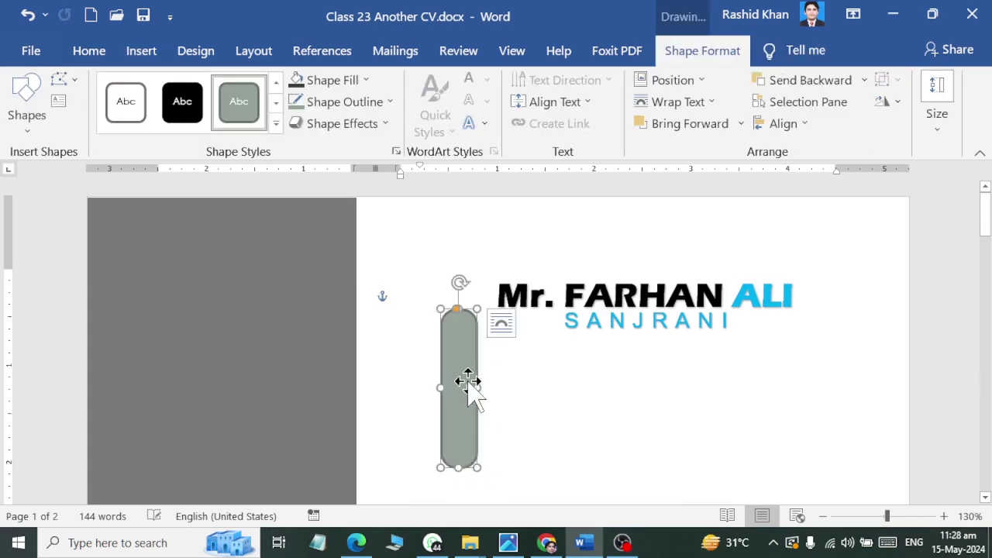
{"action": "left_click_drag", "start_coordinate": [464, 382], "coordinate": [443, 390]}
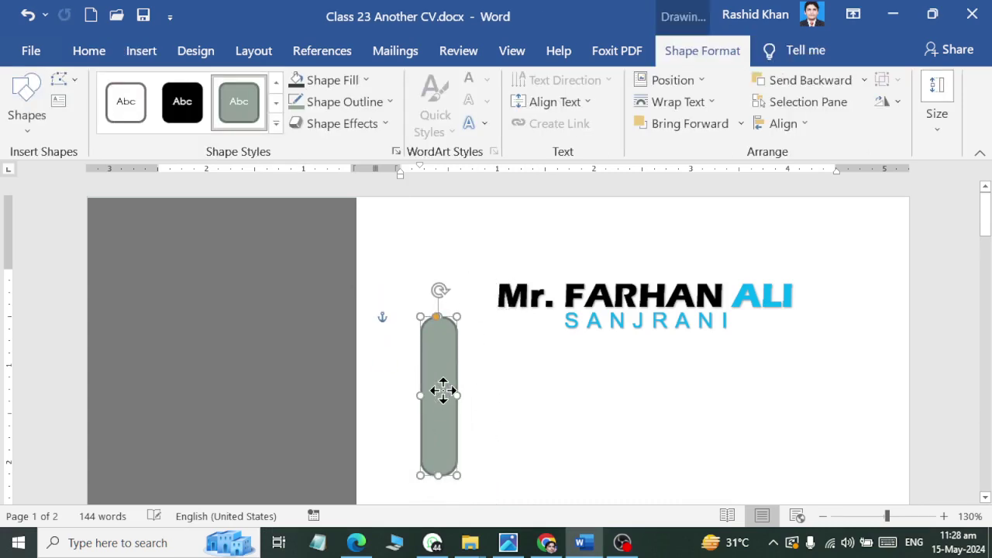
{"action": "scroll", "coordinate": [451, 365], "scroll_direction": "up", "scroll_amount": 4, "text": "ctrl"}
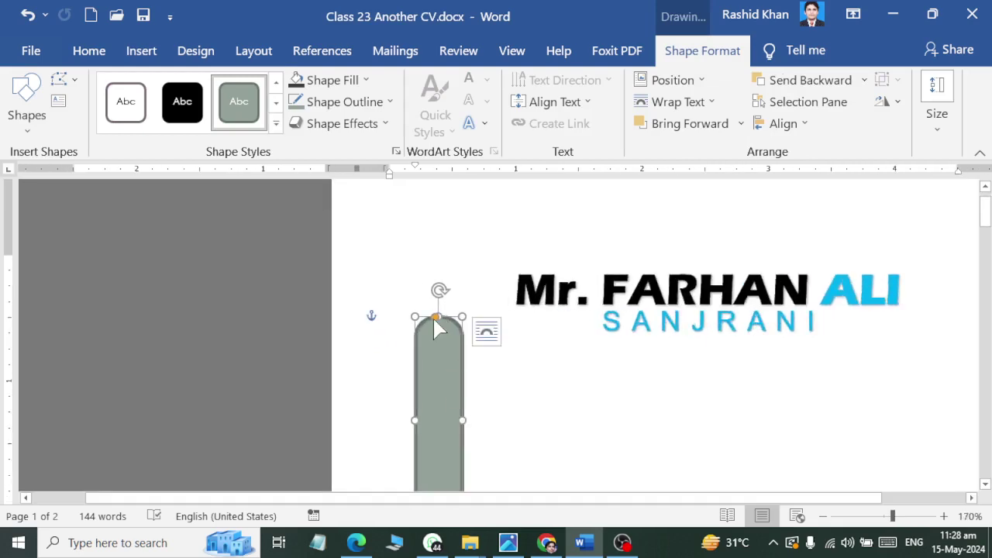
Give the bar a light blue fill and light blue outline, comparing with the reference CV.
{"action": "key", "text": "alt+Tab"}
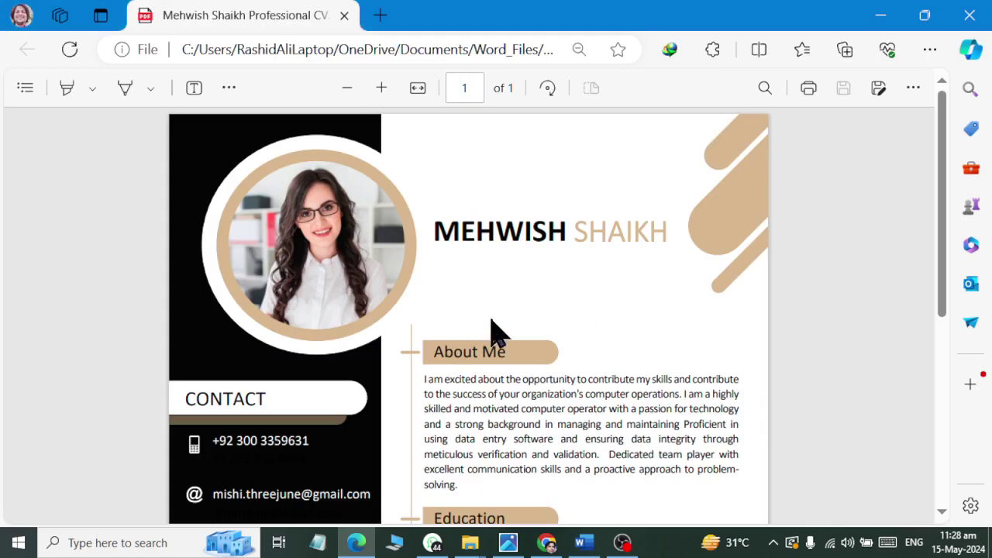
{"action": "key", "text": "alt+Tab"}
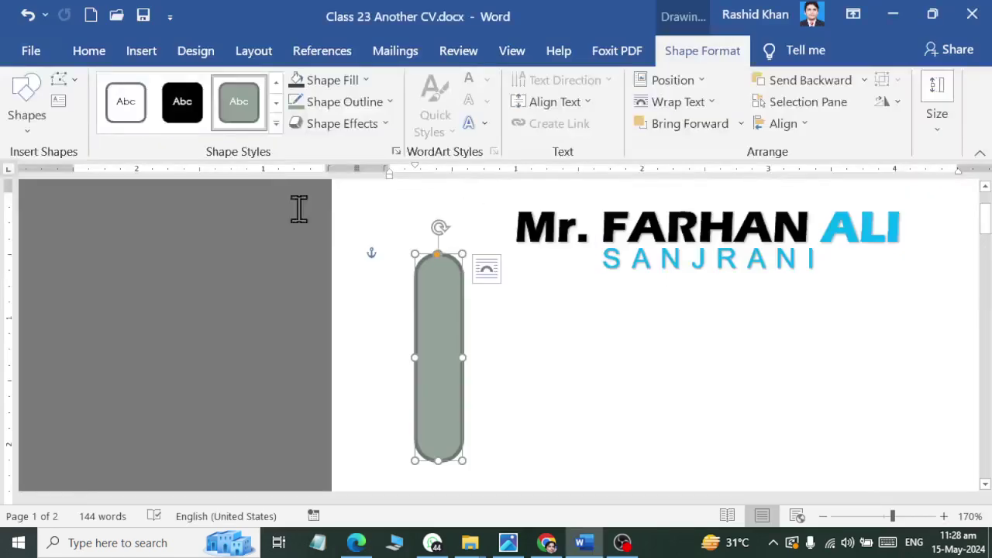
{"action": "left_click", "coordinate": [316, 82]}
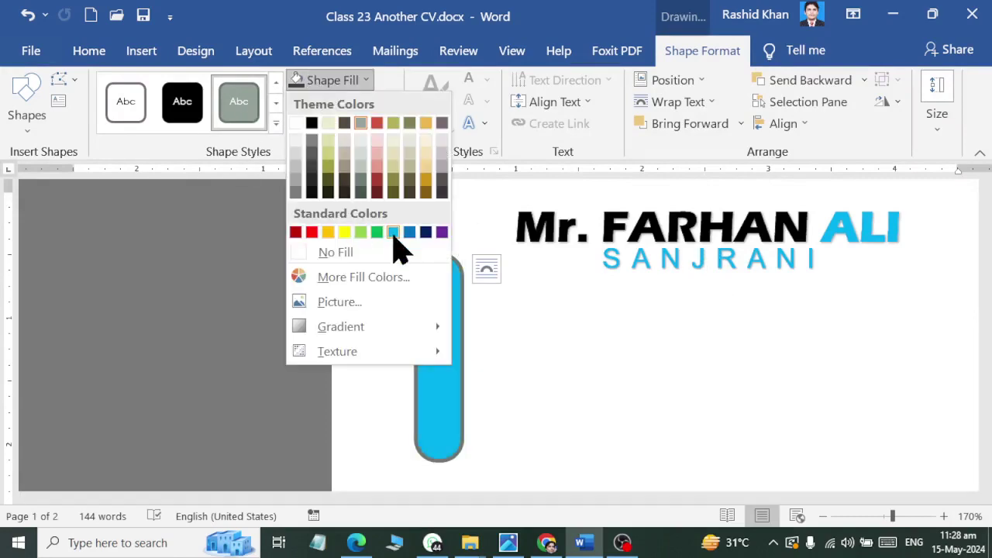
{"action": "left_click", "coordinate": [394, 232]}
{"action": "left_click", "coordinate": [341, 101]}
{"action": "key", "text": "alt+Tab"}
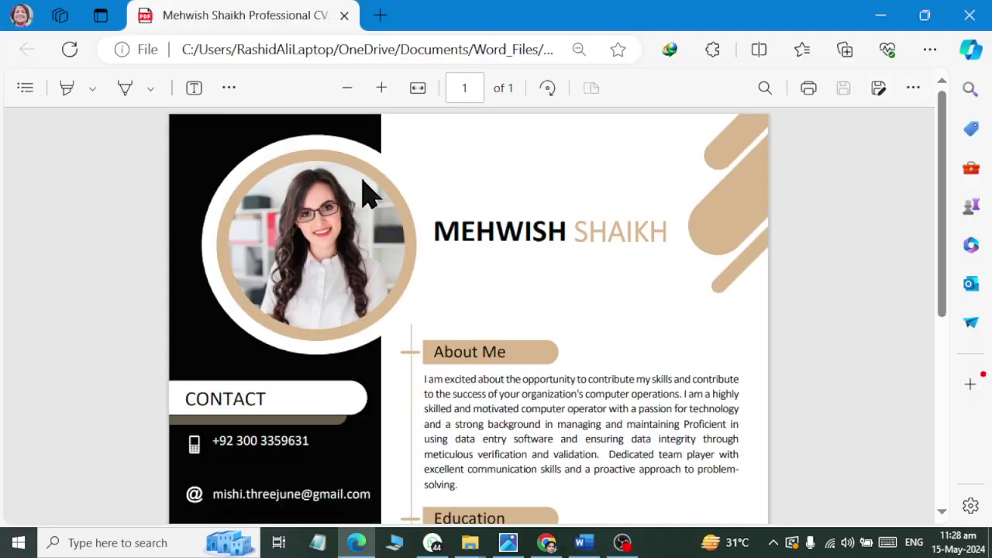
{"action": "key", "text": "alt+Tab"}
{"action": "left_click", "coordinate": [351, 104]}
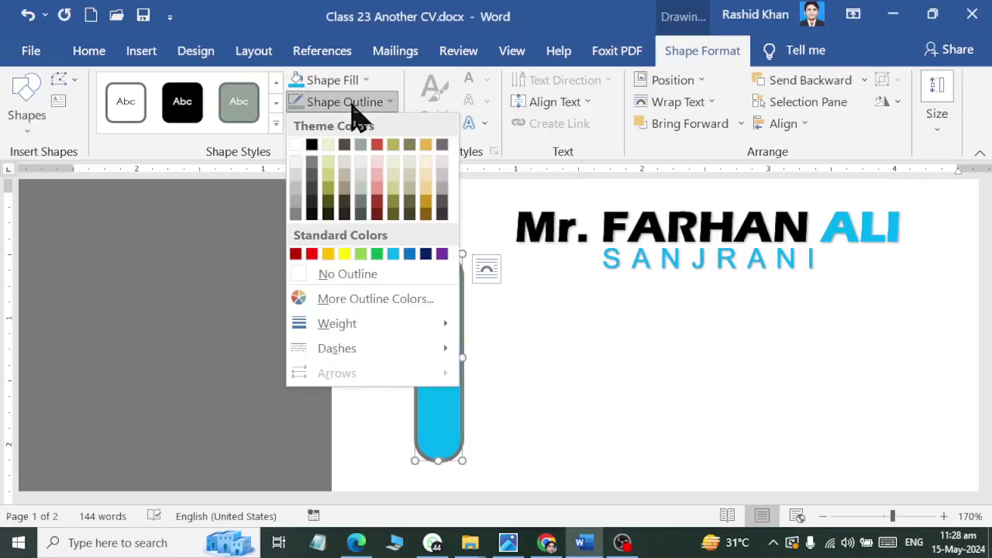
{"action": "left_click", "coordinate": [393, 254]}
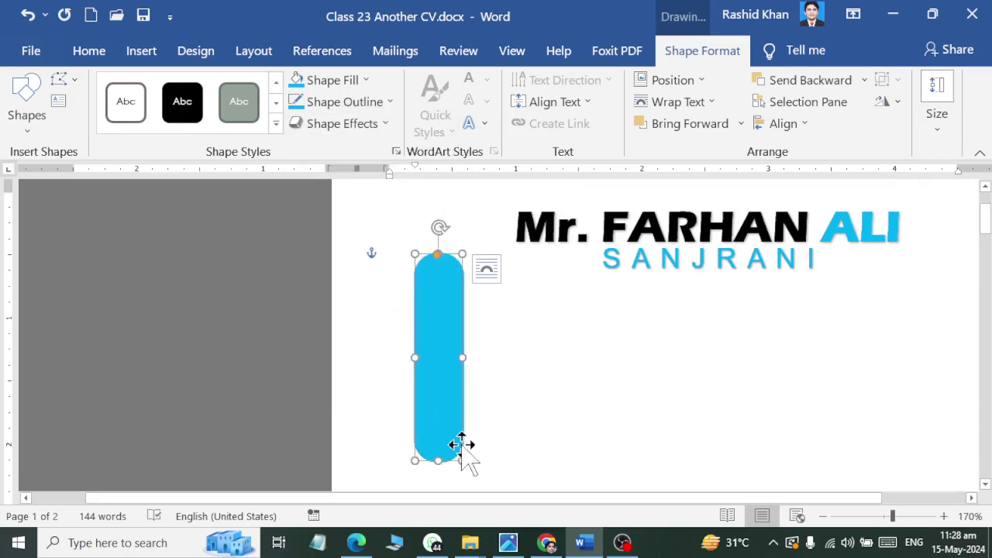
{"action": "key", "text": "alt+Tab"}
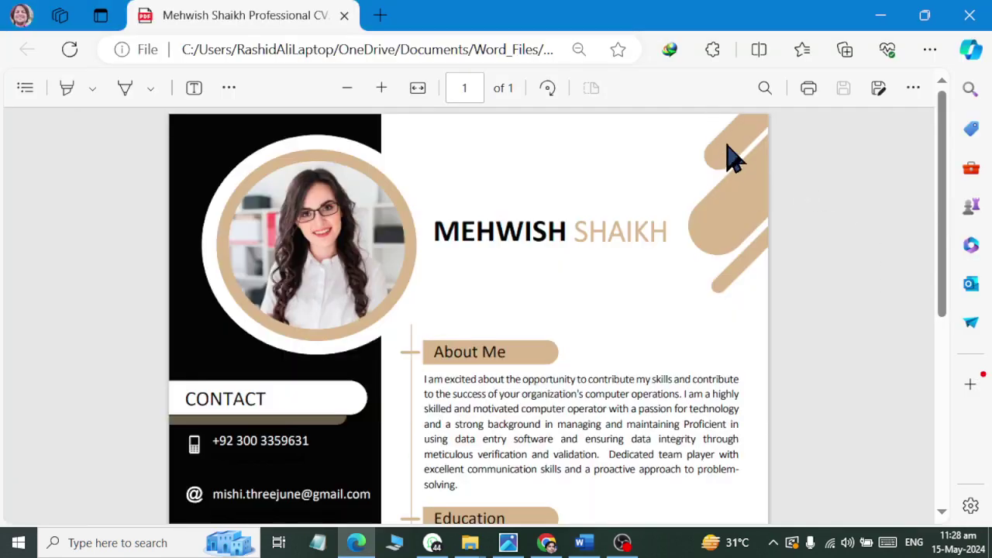
{"action": "key", "text": "alt+Tab"}
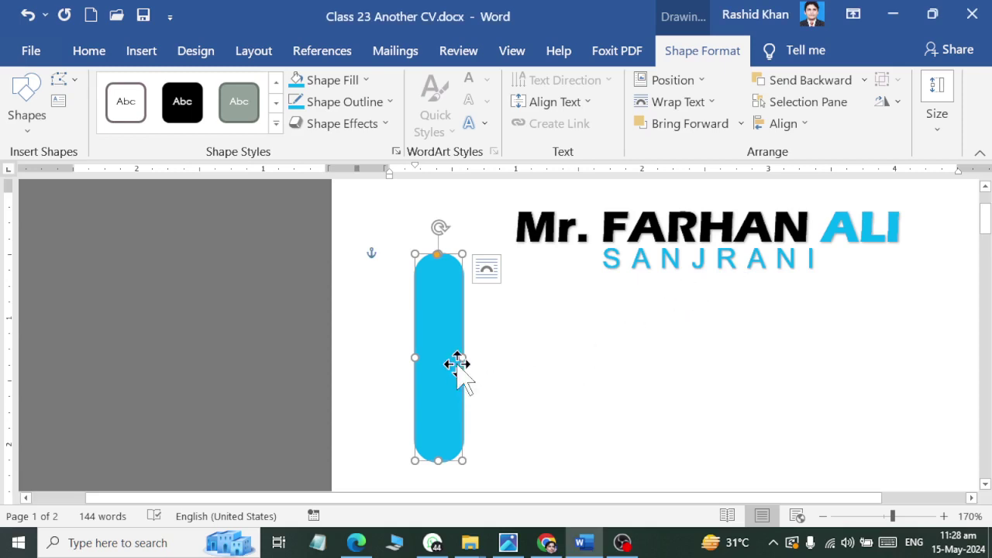
Widen the blue pill and nudge the large middle pill slightly down.
{"action": "mouse_move", "coordinate": [468, 359]}
{"action": "left_mouse_down"}
{"action": "mouse_move", "coordinate": [494, 363]}
{"action": "mouse_move", "coordinate": [477, 378]}
{"action": "mouse_move", "coordinate": [387, 370]}
{"action": "mouse_move", "coordinate": [403, 379]}
{"action": "mouse_move", "coordinate": [521, 372]}
{"action": "left_mouse_up"}
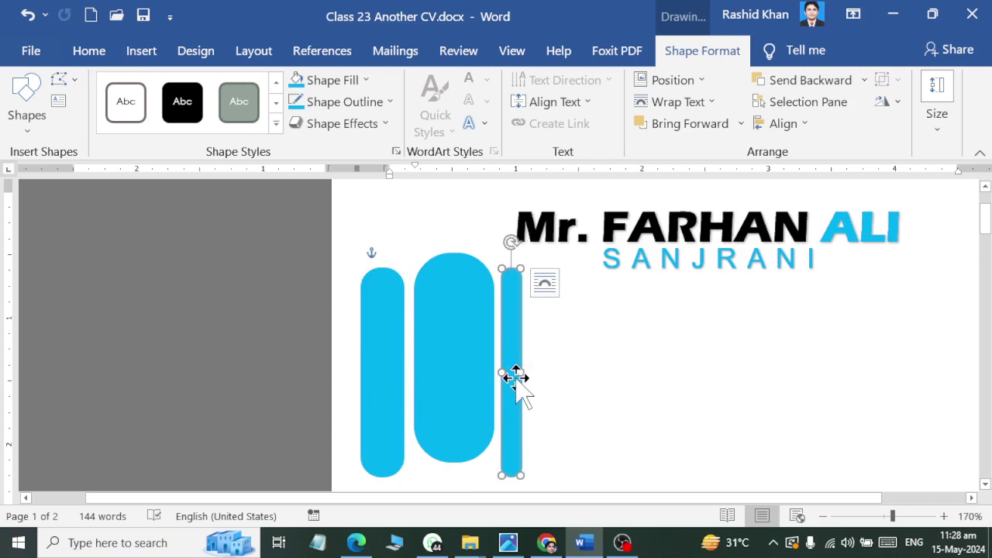
{"action": "left_click", "coordinate": [433, 392]}
{"action": "left_click_drag", "start_coordinate": [432, 392], "coordinate": [430, 400]}
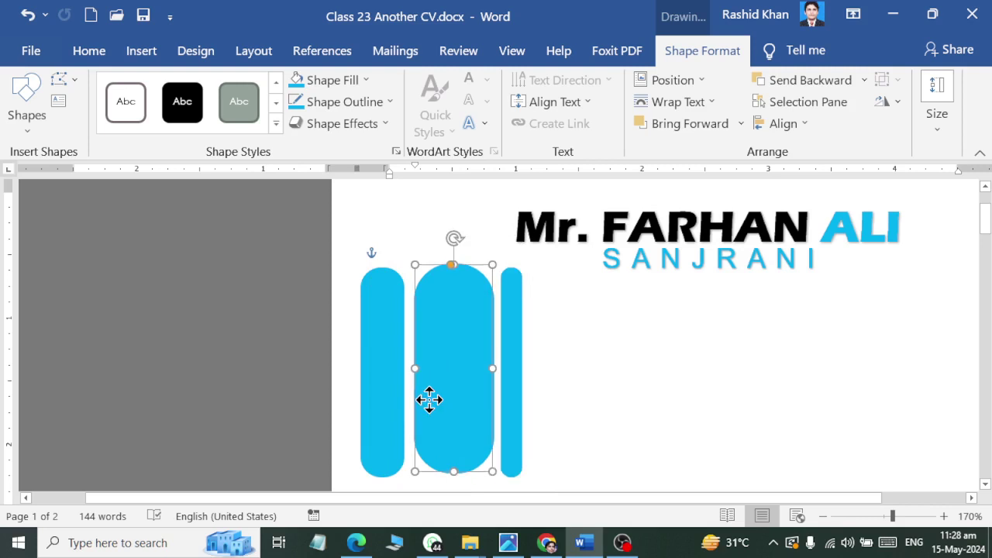
Select all three pills, align their tops, and group them.
{"action": "left_click", "coordinate": [511, 395]}
{"action": "left_click", "coordinate": [456, 394], "text": "shift"}
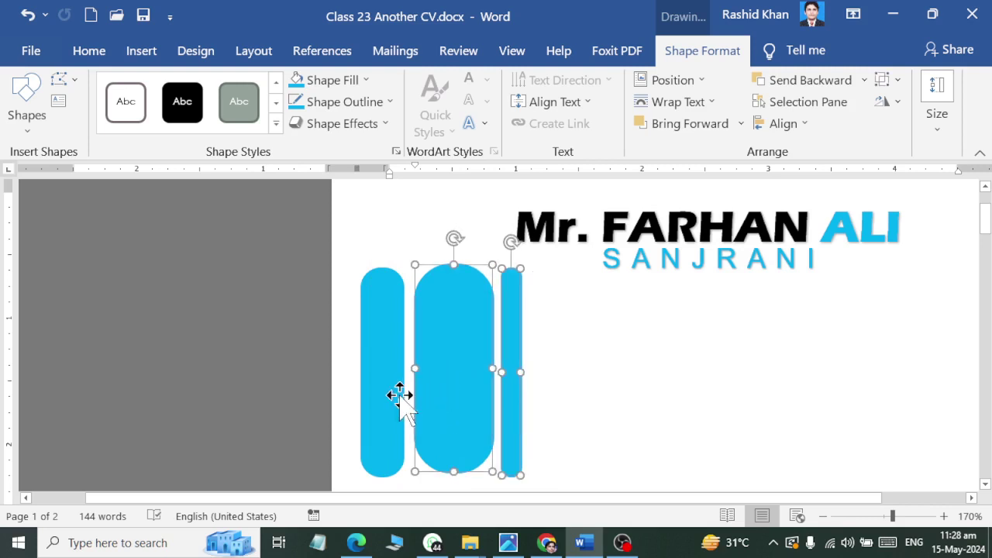
{"action": "left_click", "coordinate": [384, 352], "text": "shift"}
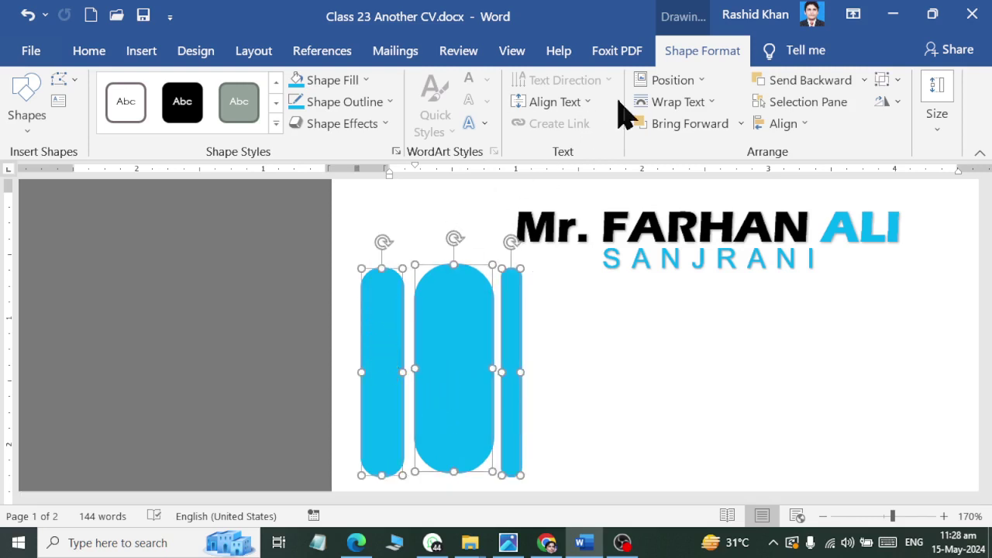
{"action": "left_click", "coordinate": [804, 125]}
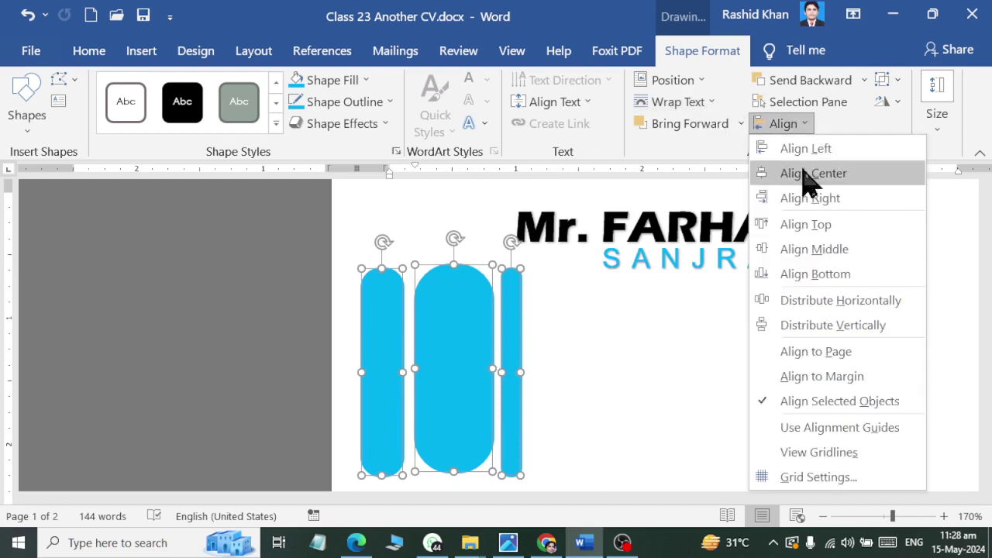
{"action": "left_click", "coordinate": [811, 245]}
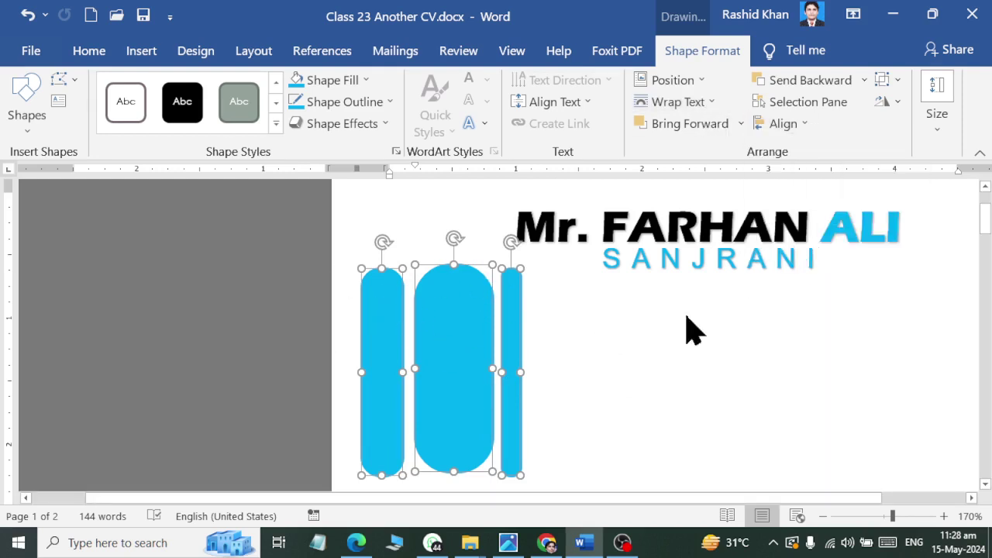
{"action": "key", "text": "ctrl+z"}
{"action": "left_click", "coordinate": [783, 124]}
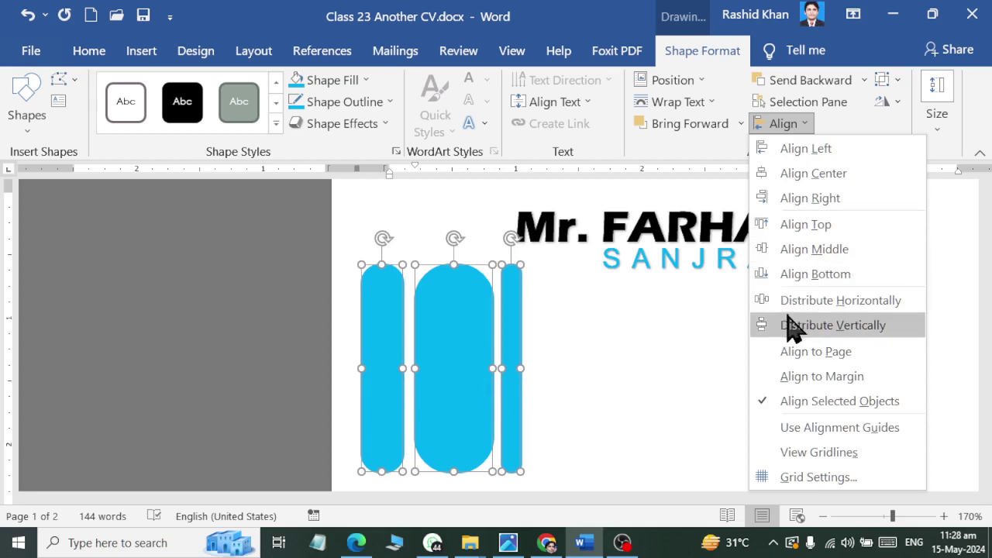
{"action": "left_click", "coordinate": [792, 302]}
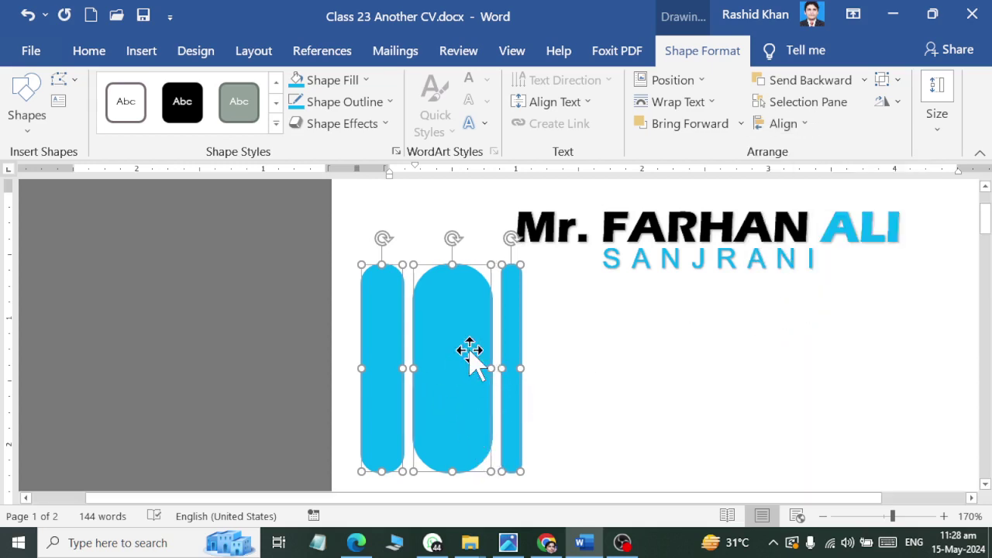
{"action": "left_click", "coordinate": [884, 79]}
{"action": "left_click", "coordinate": [904, 104]}
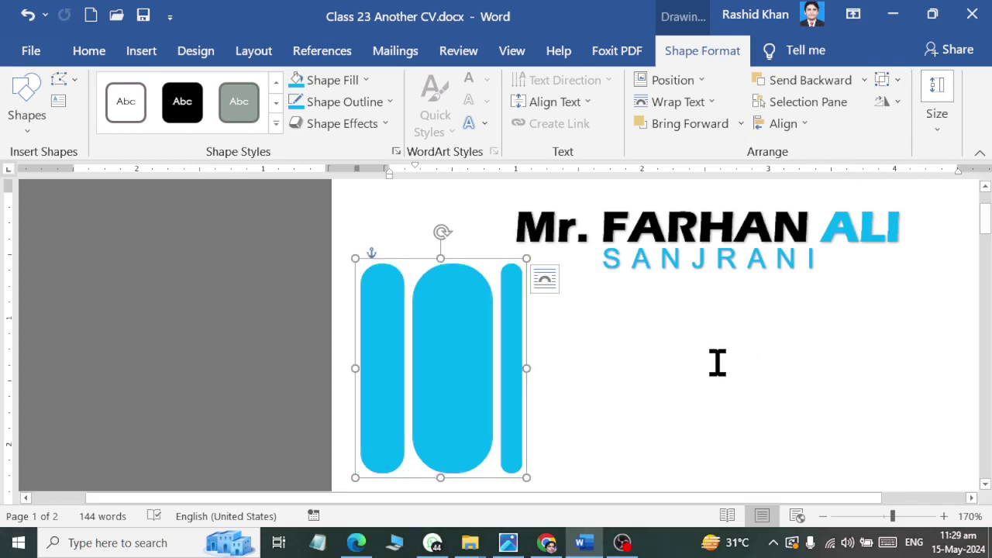
Rotate the pill group diagonally and fit it into the page's top-right corner.
{"action": "scroll", "coordinate": [717, 363], "scroll_direction": "down", "scroll_amount": 3}
{"action": "scroll", "coordinate": [715, 361], "scroll_direction": "down", "scroll_amount": 1}
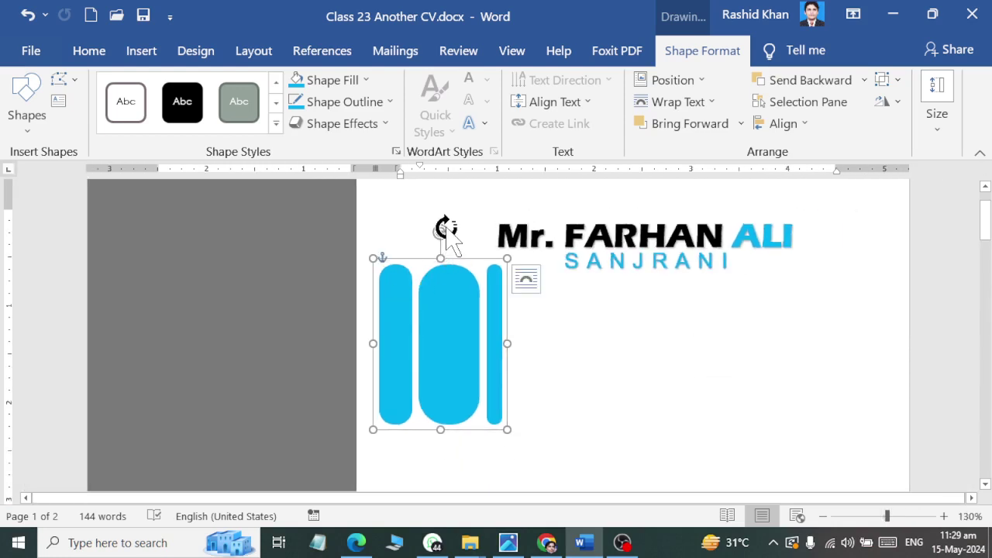
{"action": "left_click_drag", "start_coordinate": [446, 230], "coordinate": [536, 291]}
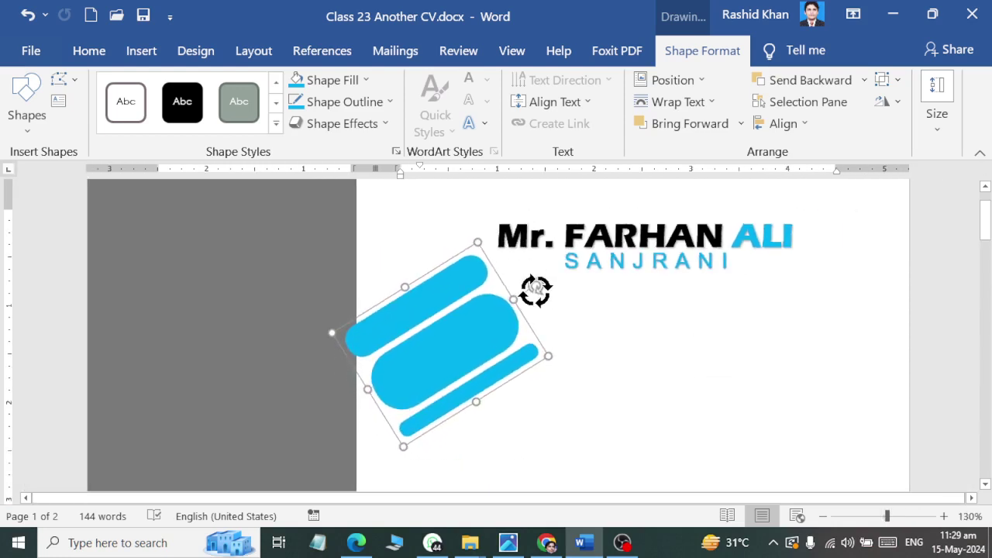
{"action": "left_click_drag", "start_coordinate": [432, 395], "coordinate": [918, 230]}
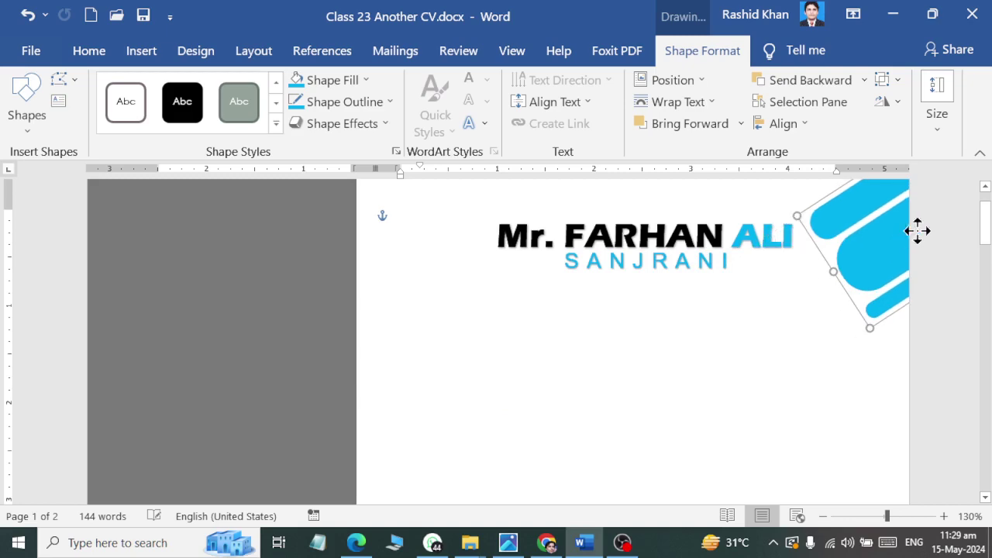
{"action": "mouse_move", "coordinate": [918, 231]}
{"action": "left_mouse_down"}
{"action": "mouse_move", "coordinate": [923, 244]}
{"action": "mouse_move", "coordinate": [915, 215]}
{"action": "left_mouse_up"}
{"action": "key", "text": "alt+Tab"}
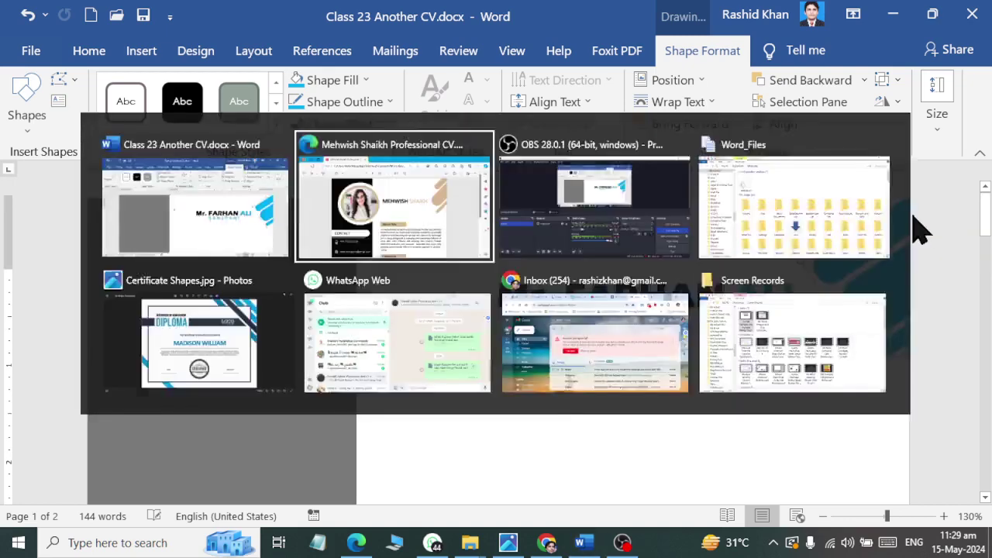
{"action": "key", "text": "alt+Tab"}
{"action": "mouse_move", "coordinate": [875, 248]}
{"action": "left_mouse_down"}
{"action": "mouse_move", "coordinate": [885, 261]}
{"action": "mouse_move", "coordinate": [878, 273]}
{"action": "left_mouse_up"}
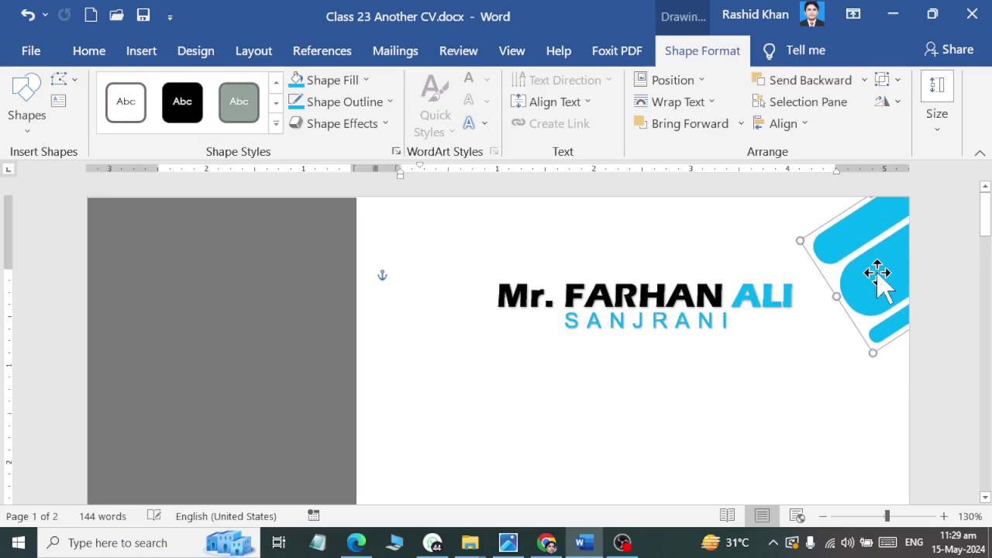
Check the reference CV and drag the pill group out of the corner toward the name.
{"action": "left_click", "coordinate": [920, 386]}
{"action": "scroll", "coordinate": [576, 372], "scroll_direction": "down", "scroll_amount": 1}
{"action": "scroll", "coordinate": [585, 363], "scroll_direction": "up", "scroll_amount": 1}
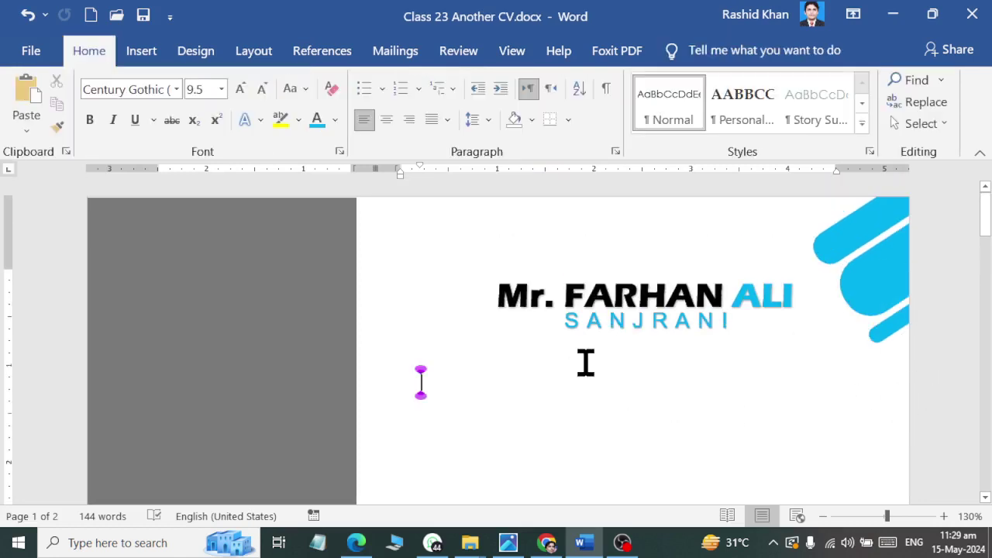
{"action": "key", "text": "alt+Tab"}
{"action": "key", "text": "alt+Tab"}
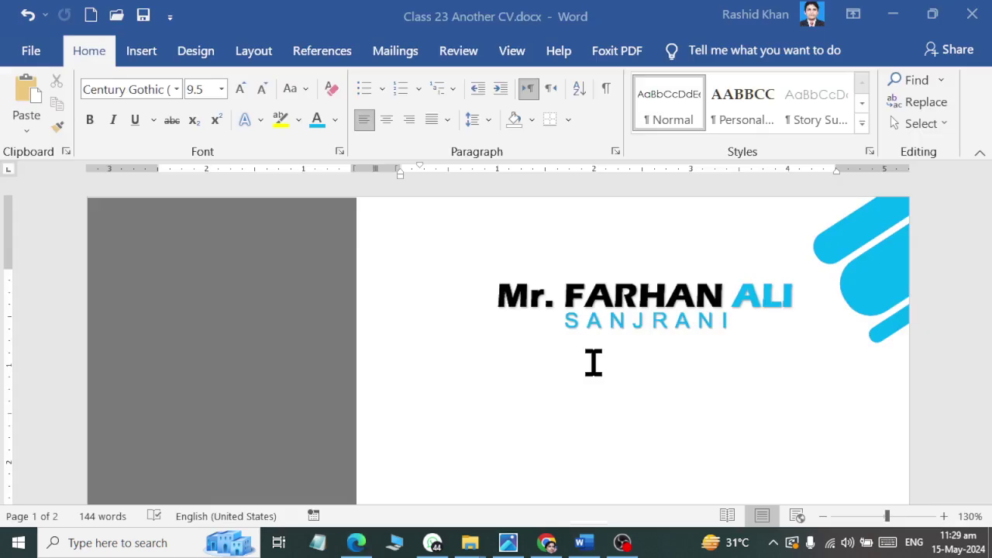
{"action": "key", "text": "alt+Tab"}
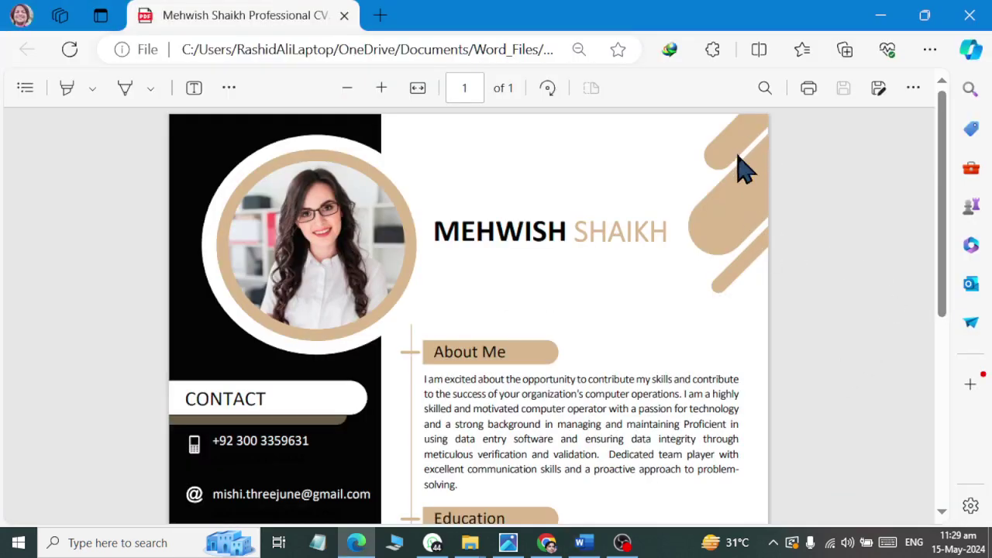
{"action": "key", "text": "alt+Tab"}
{"action": "left_click_drag", "start_coordinate": [890, 313], "coordinate": [542, 380]}
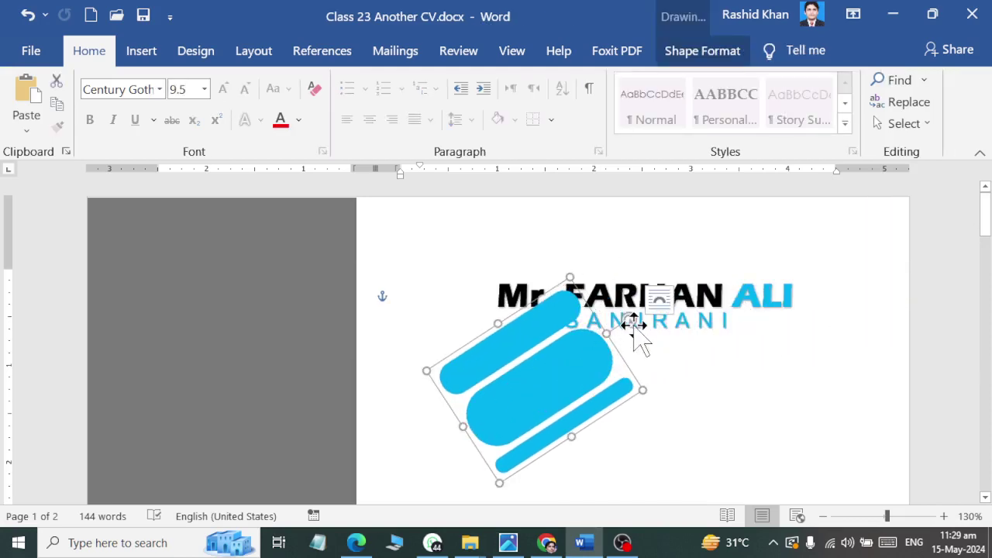
Rotate the pill group upright and place it below the name heading.
{"action": "left_click_drag", "start_coordinate": [632, 322], "coordinate": [556, 269]}
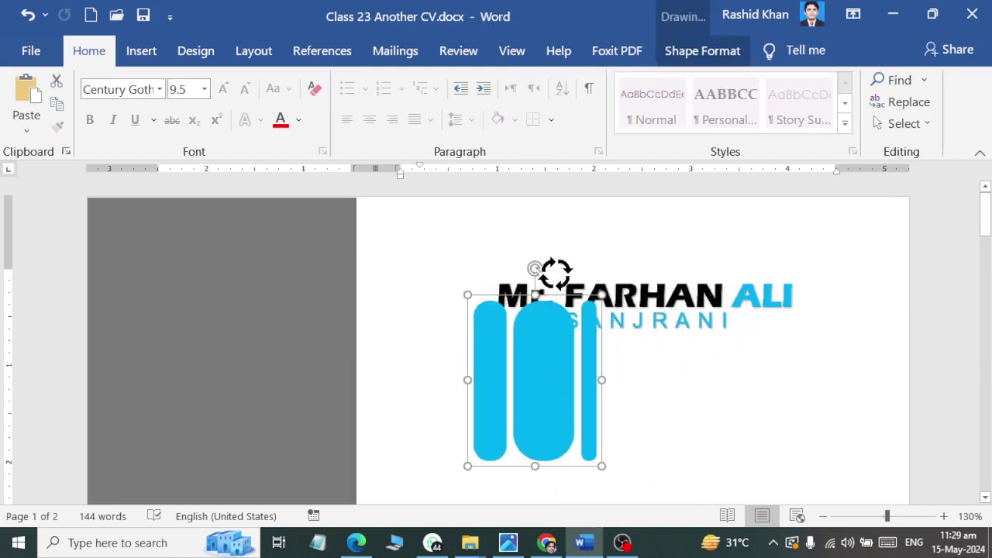
{"action": "key", "text": "alt+Tab"}
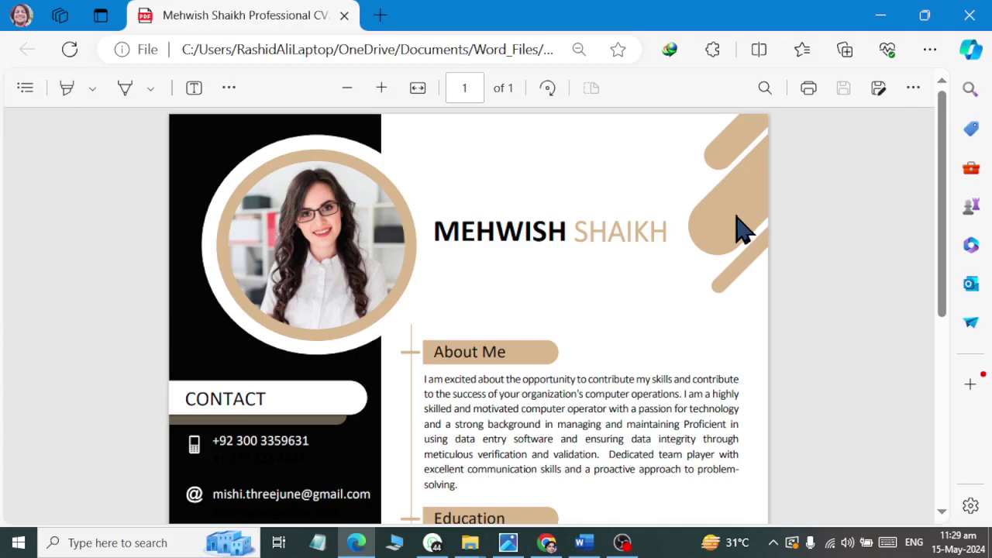
{"action": "key", "text": "alt+Tab"}
{"action": "left_click_drag", "start_coordinate": [532, 387], "coordinate": [488, 443]}
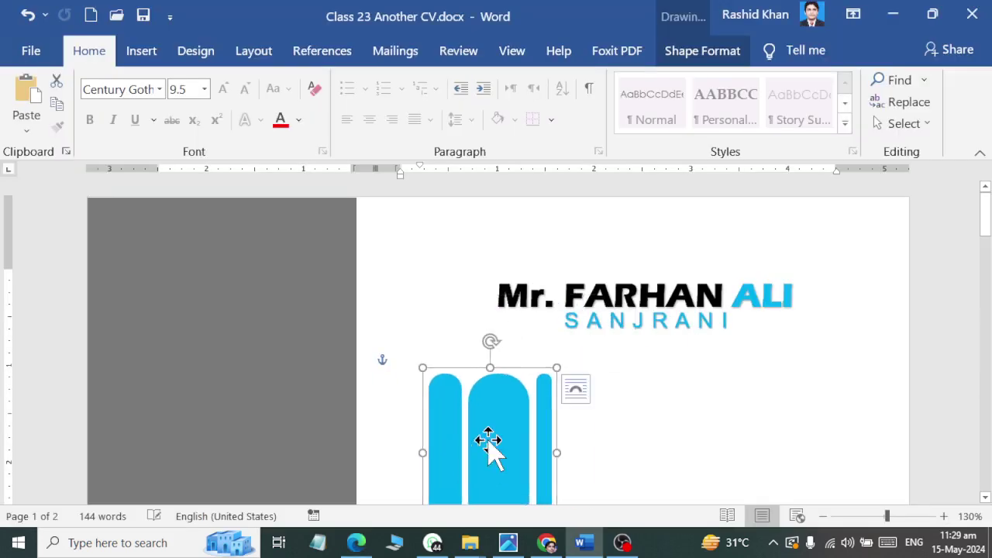
{"action": "scroll", "coordinate": [496, 403], "scroll_direction": "down", "scroll_amount": 4}
{"action": "scroll", "coordinate": [509, 343], "scroll_direction": "up", "scroll_amount": 2}
Ungroup the pills and raise the middle pill and thin right pill upward.
{"action": "right_click", "coordinate": [511, 376]}
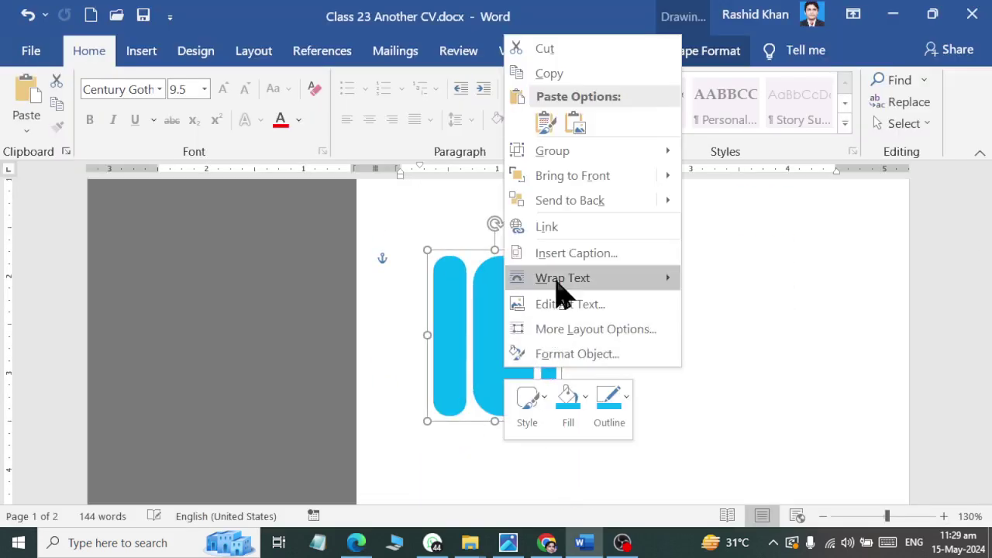
{"action": "mouse_move", "coordinate": [552, 150]}
{"action": "left_click", "coordinate": [702, 180]}
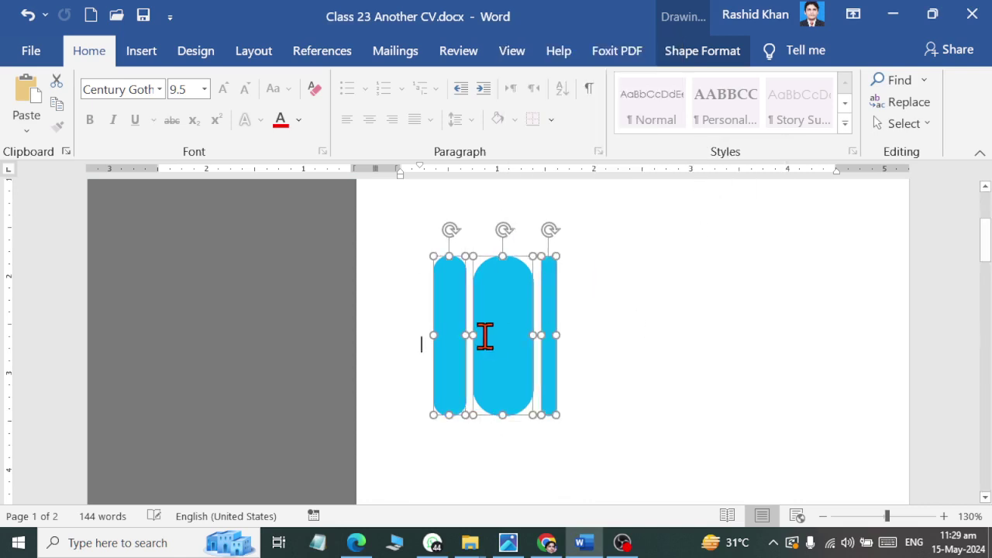
{"action": "left_click", "coordinate": [578, 425]}
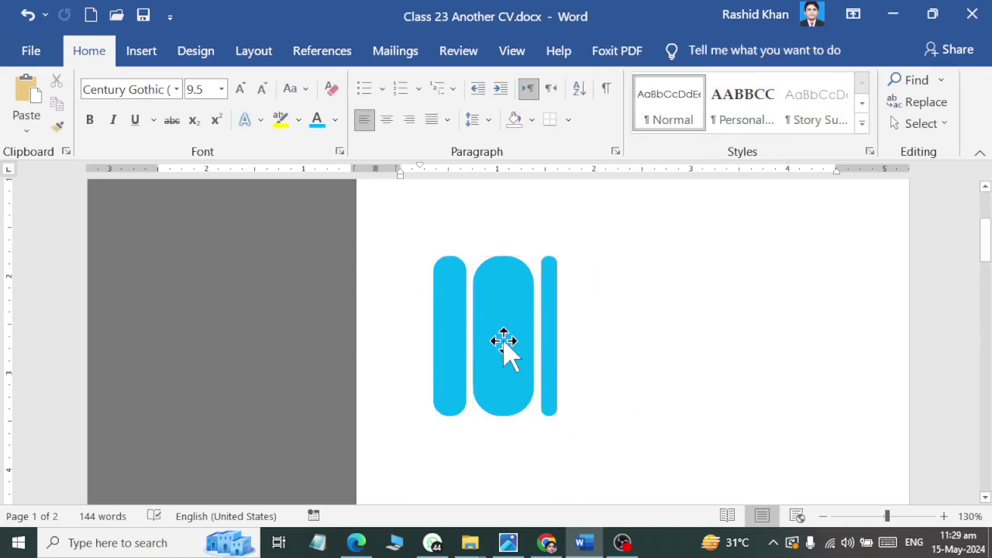
{"action": "left_click_drag", "start_coordinate": [501, 338], "coordinate": [504, 304]}
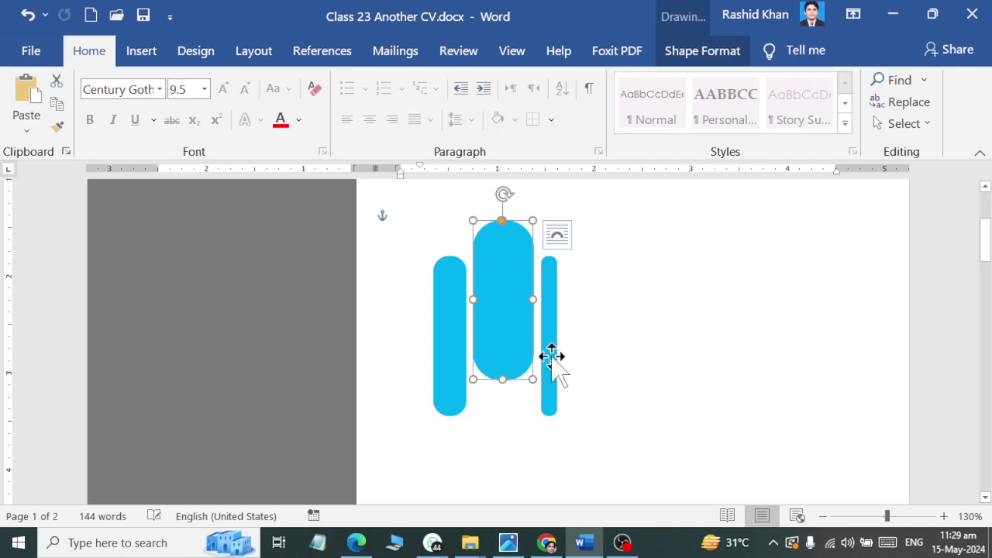
{"action": "left_click_drag", "start_coordinate": [552, 353], "coordinate": [554, 271]}
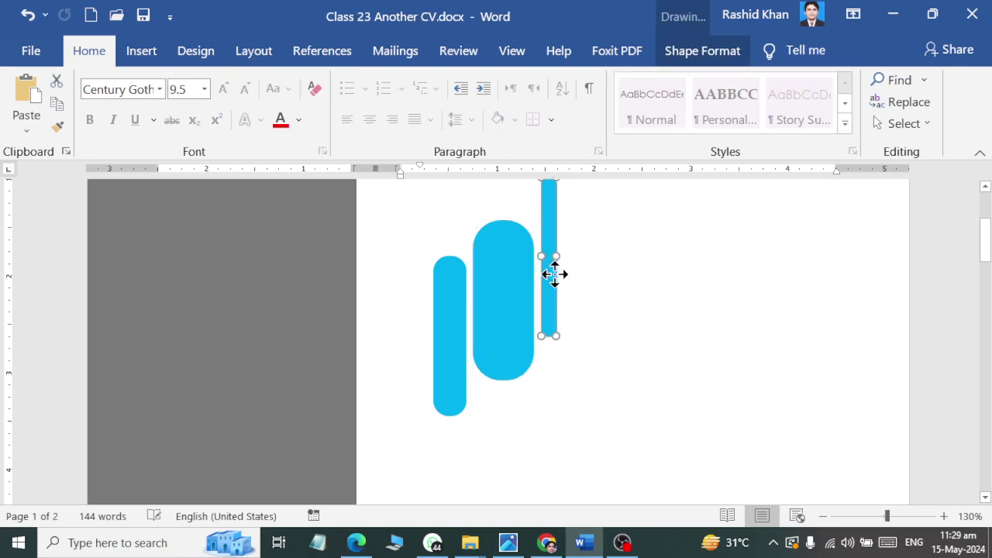
Select the three pill shapes and group them again.
{"action": "left_click", "coordinate": [495, 301]}
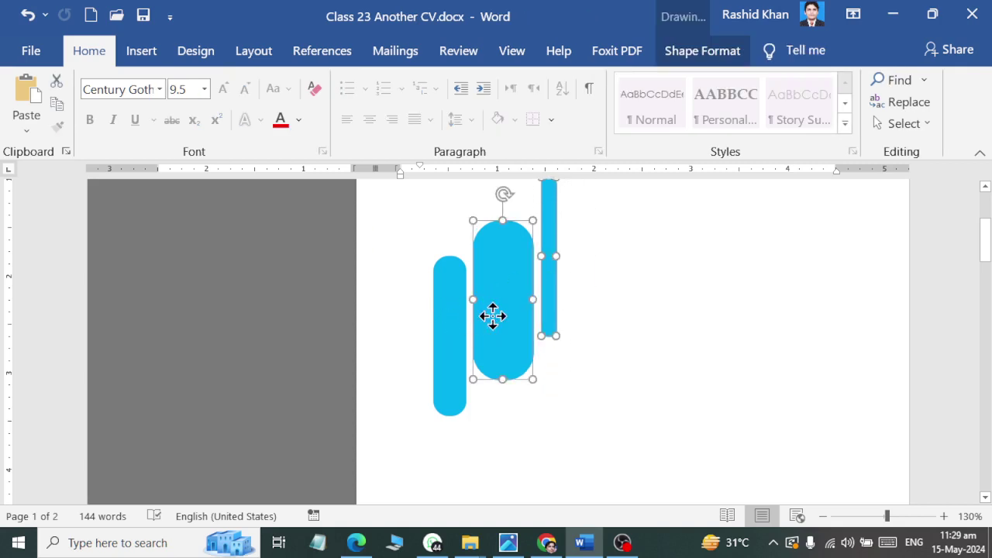
{"action": "left_click", "coordinate": [454, 279], "text": "shift"}
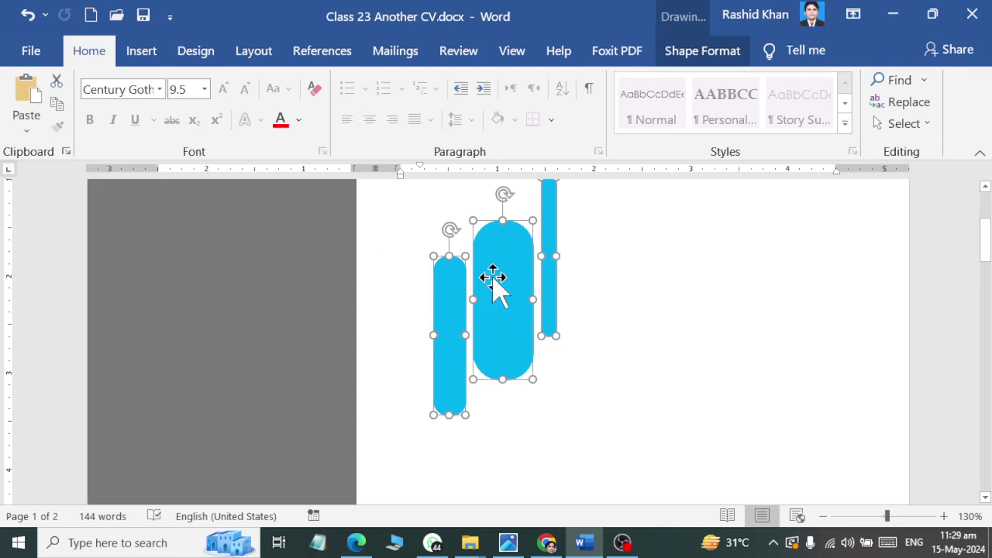
{"action": "right_click", "coordinate": [517, 277]}
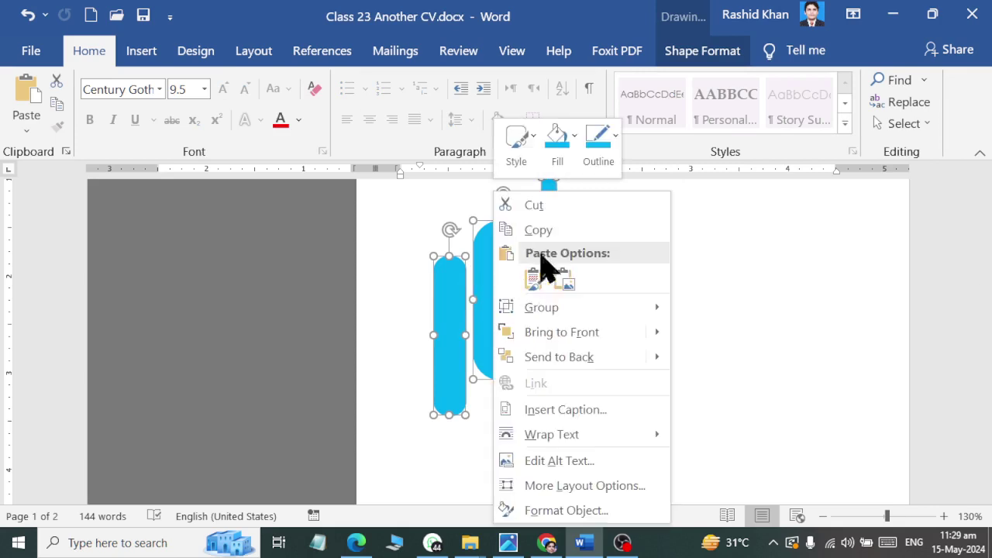
{"action": "left_click", "coordinate": [709, 332]}
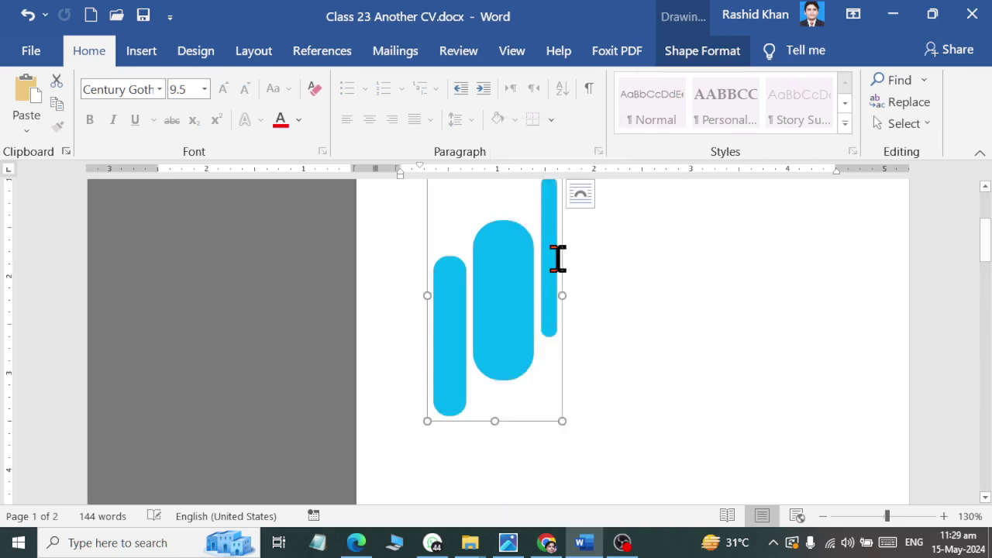
Tilt the pill group diagonally and drag it over the name heading.
{"action": "scroll", "coordinate": [559, 259], "scroll_direction": "up", "scroll_amount": 3}
{"action": "left_click_drag", "start_coordinate": [503, 329], "coordinate": [621, 383]}
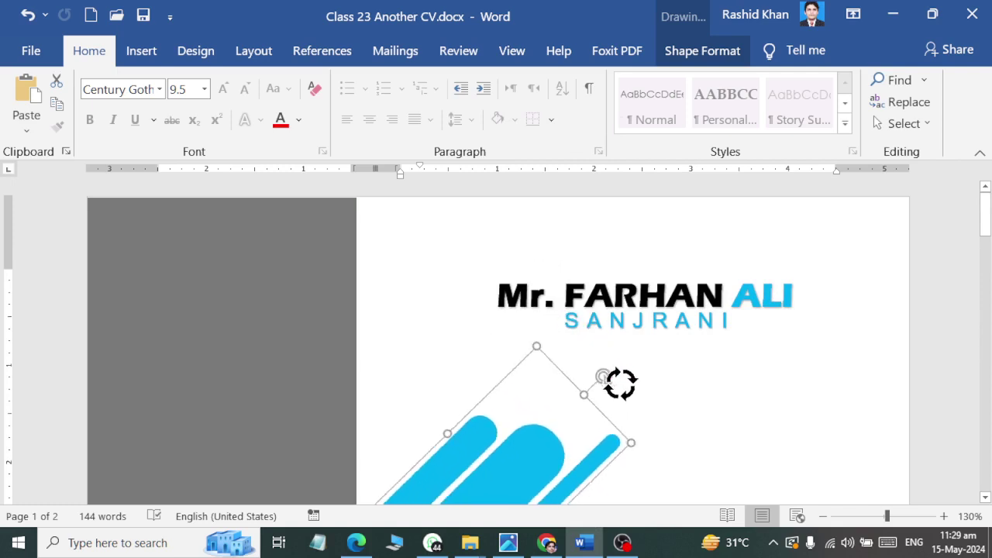
{"action": "scroll", "coordinate": [605, 416], "scroll_direction": "down", "scroll_amount": 3}
{"action": "left_click_drag", "start_coordinate": [472, 305], "coordinate": [751, 276]}
{"action": "scroll", "coordinate": [808, 284], "scroll_direction": "up", "scroll_amount": 3}
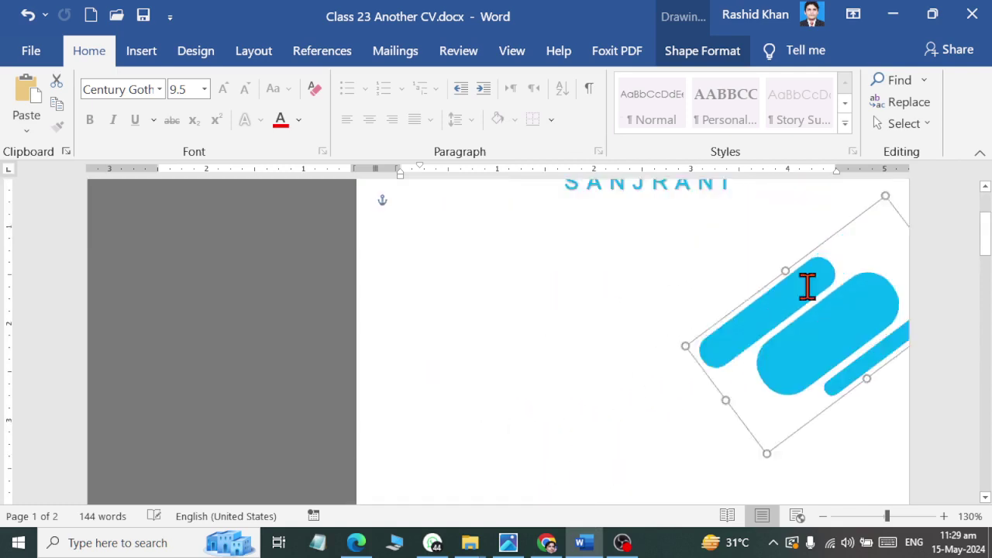
{"action": "scroll", "coordinate": [864, 491], "scroll_direction": "up", "scroll_amount": 2}
{"action": "mouse_move", "coordinate": [864, 491]}
{"action": "left_mouse_down"}
{"action": "mouse_move", "coordinate": [897, 244]}
{"action": "mouse_move", "coordinate": [935, 214]}
{"action": "mouse_move", "coordinate": [907, 243]}
{"action": "mouse_move", "coordinate": [924, 240]}
{"action": "mouse_move", "coordinate": [871, 274]}
{"action": "mouse_move", "coordinate": [892, 239]}
{"action": "mouse_move", "coordinate": [857, 255]}
{"action": "left_mouse_up"}
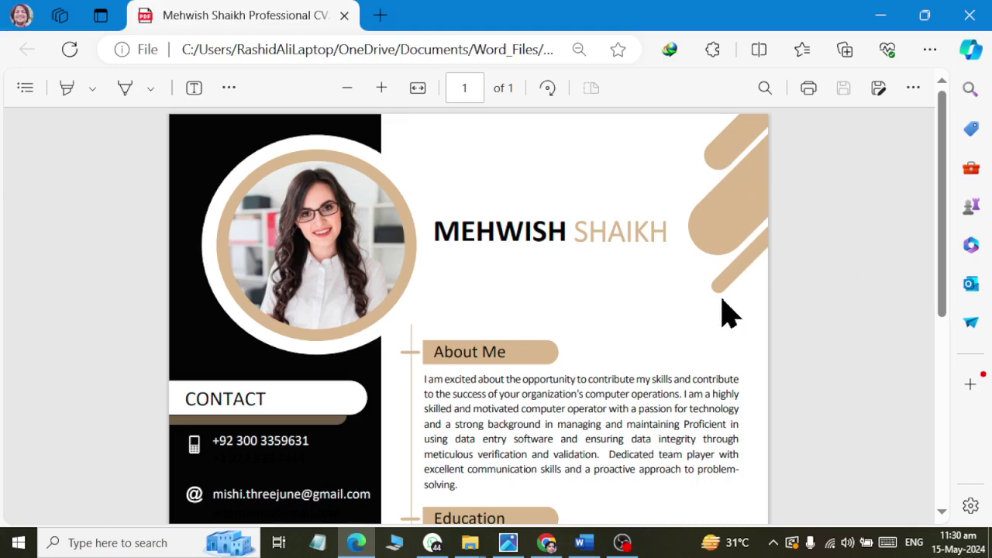
{"action": "key", "text": "alt+Tab"}
{"action": "mouse_move", "coordinate": [871, 285]}
{"action": "left_mouse_down"}
{"action": "mouse_move", "coordinate": [581, 376]}
{"action": "mouse_move", "coordinate": [643, 392]}
{"action": "left_mouse_up"}
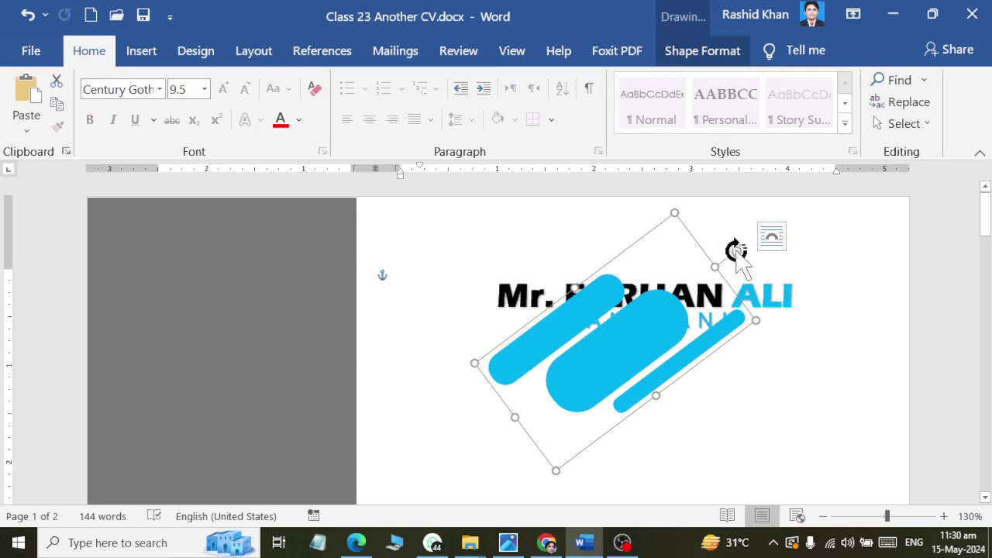
Rotate the pill group, move it top-right, and flip it horizontally.
{"action": "left_click_drag", "start_coordinate": [737, 252], "coordinate": [538, 386]}
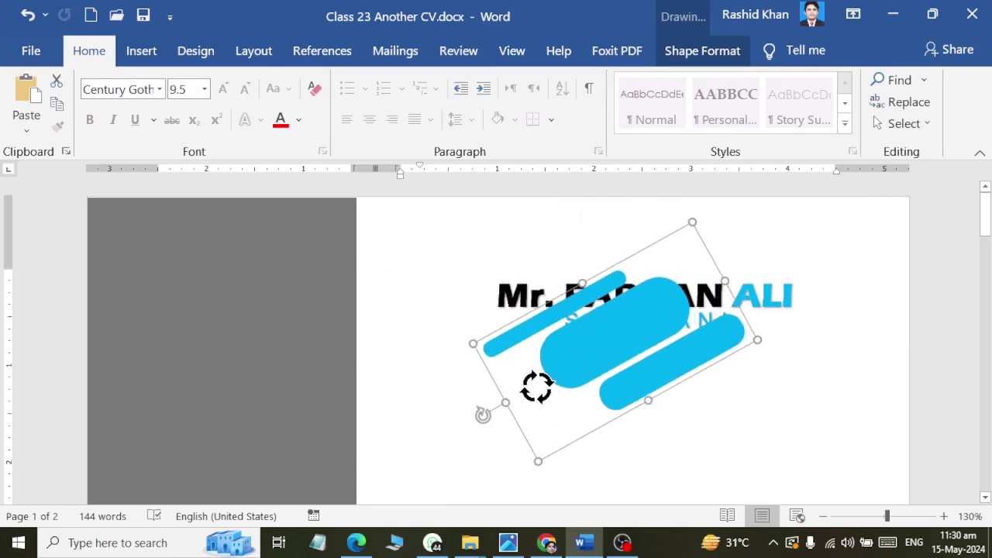
{"action": "mouse_move", "coordinate": [580, 354]}
{"action": "left_mouse_down"}
{"action": "mouse_move", "coordinate": [895, 247]}
{"action": "mouse_move", "coordinate": [857, 268]}
{"action": "mouse_move", "coordinate": [676, 298]}
{"action": "left_mouse_up"}
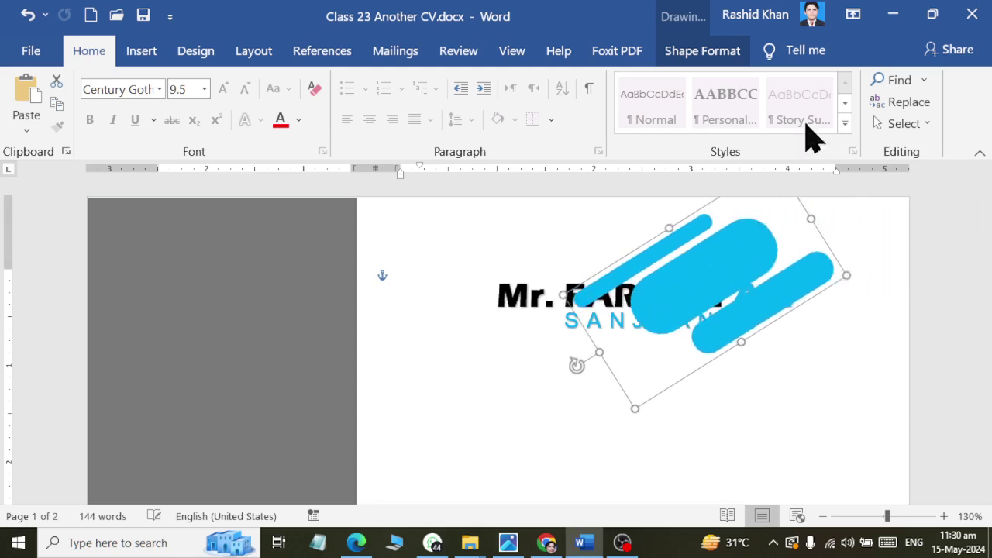
{"action": "left_click", "coordinate": [667, 53]}
{"action": "left_click", "coordinate": [884, 101]}
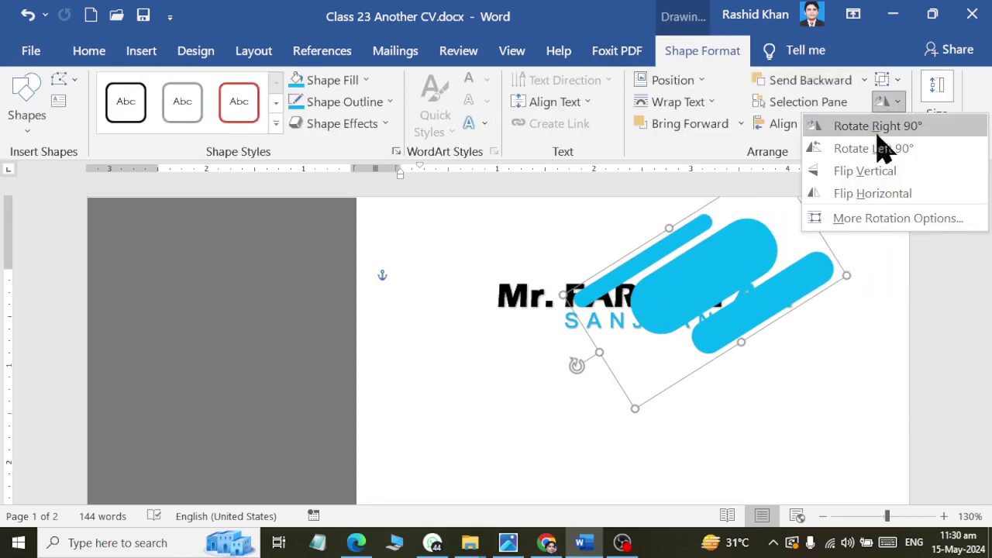
{"action": "left_click", "coordinate": [877, 194]}
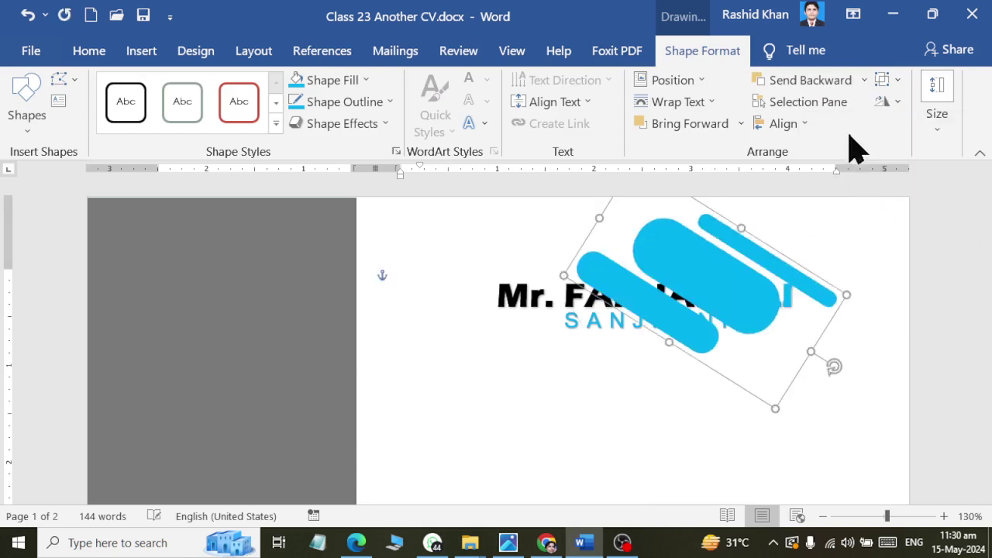
Flip the group vertically and rotate it upright over the middle of the name.
{"action": "left_click", "coordinate": [886, 102]}
{"action": "left_click", "coordinate": [876, 171]}
{"action": "mouse_move", "coordinate": [787, 250]}
{"action": "left_mouse_down"}
{"action": "mouse_move", "coordinate": [793, 287]}
{"action": "mouse_move", "coordinate": [851, 258]}
{"action": "mouse_move", "coordinate": [556, 377]}
{"action": "left_mouse_up"}
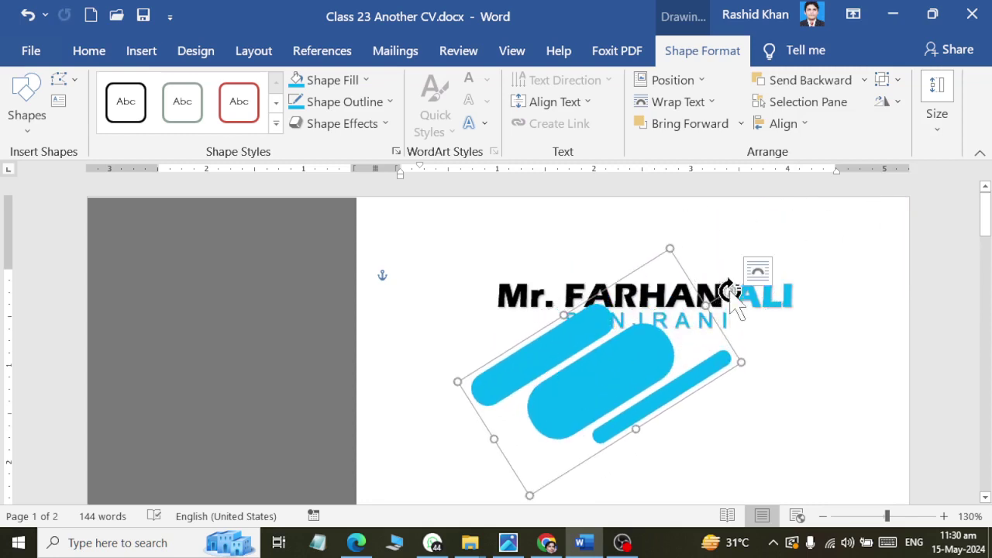
{"action": "mouse_move", "coordinate": [733, 293]}
{"action": "left_mouse_down"}
{"action": "mouse_move", "coordinate": [592, 265]}
{"action": "mouse_move", "coordinate": [608, 283]}
{"action": "left_mouse_up"}
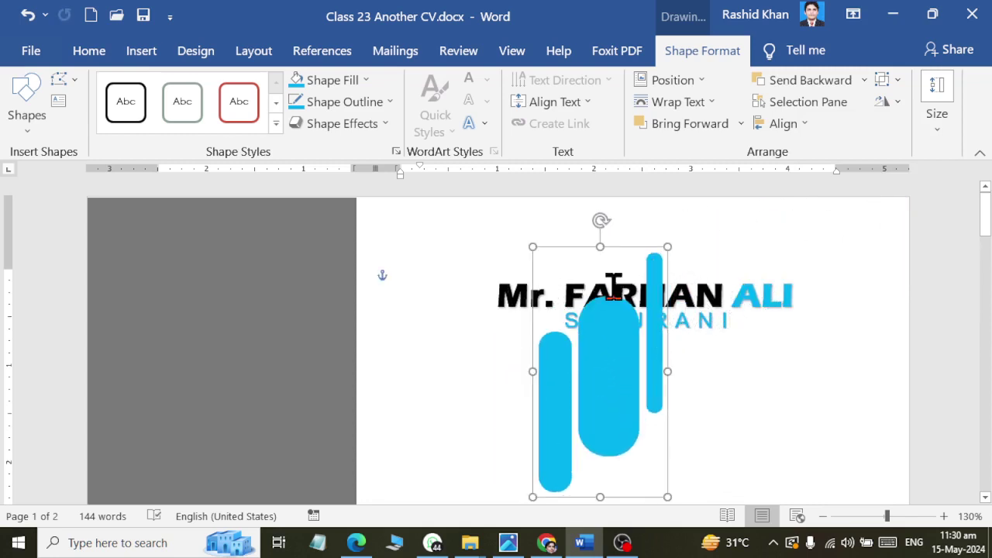
Ungroup the pills and lengthen the middle pill and the thin right bar downward.
{"action": "right_click", "coordinate": [615, 343]}
{"action": "mouse_move", "coordinate": [665, 125]}
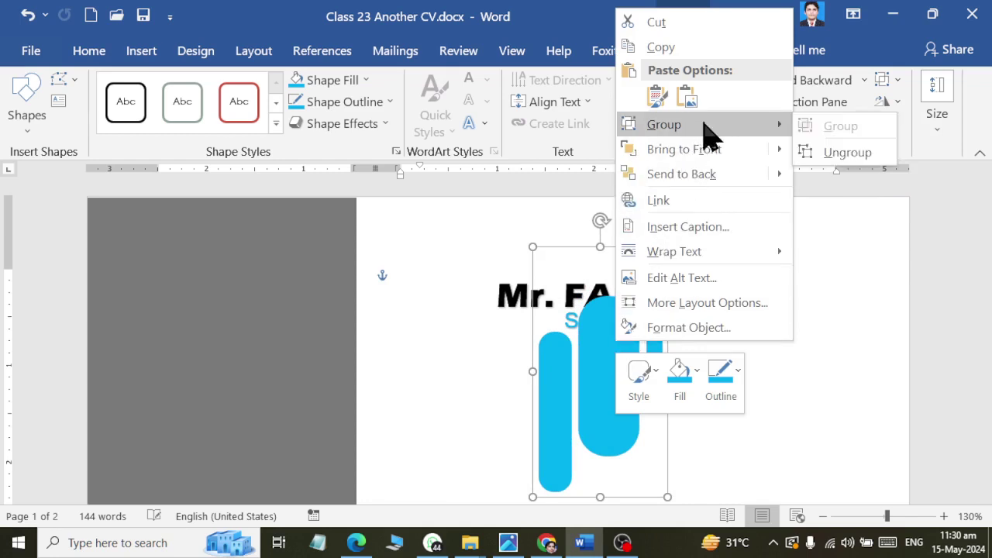
{"action": "left_click", "coordinate": [830, 153]}
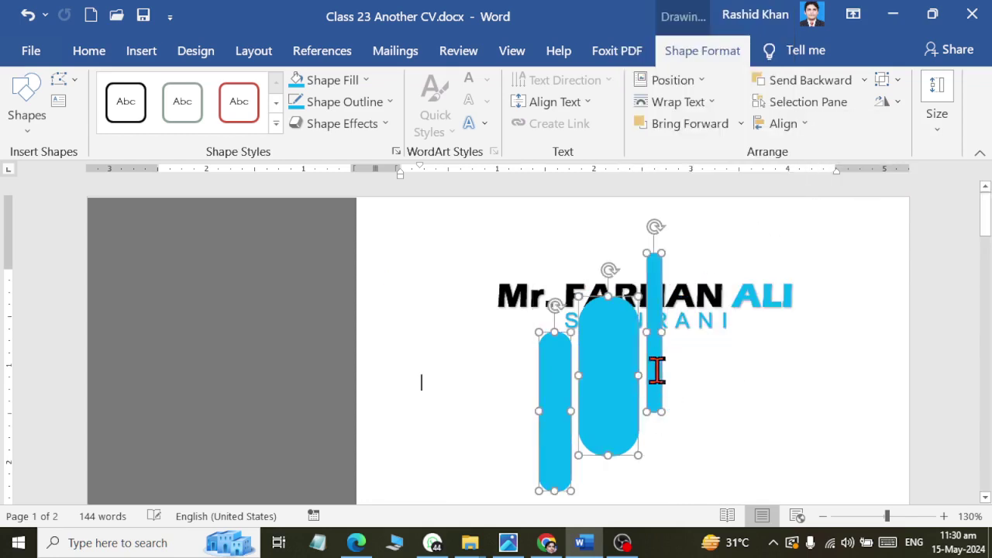
{"action": "scroll", "coordinate": [687, 412], "scroll_direction": "down", "scroll_amount": 1}
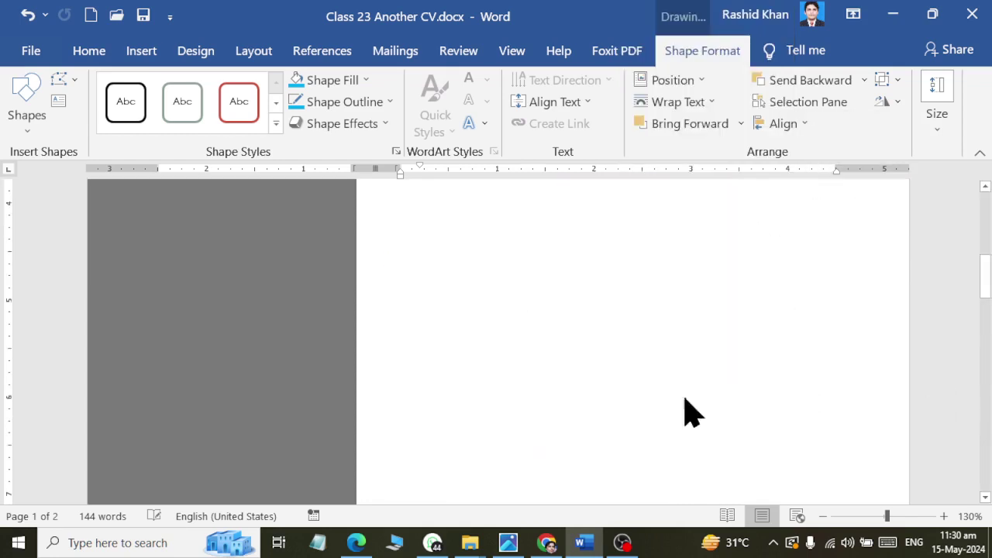
{"action": "left_click", "coordinate": [687, 412]}
{"action": "left_click", "coordinate": [560, 388]}
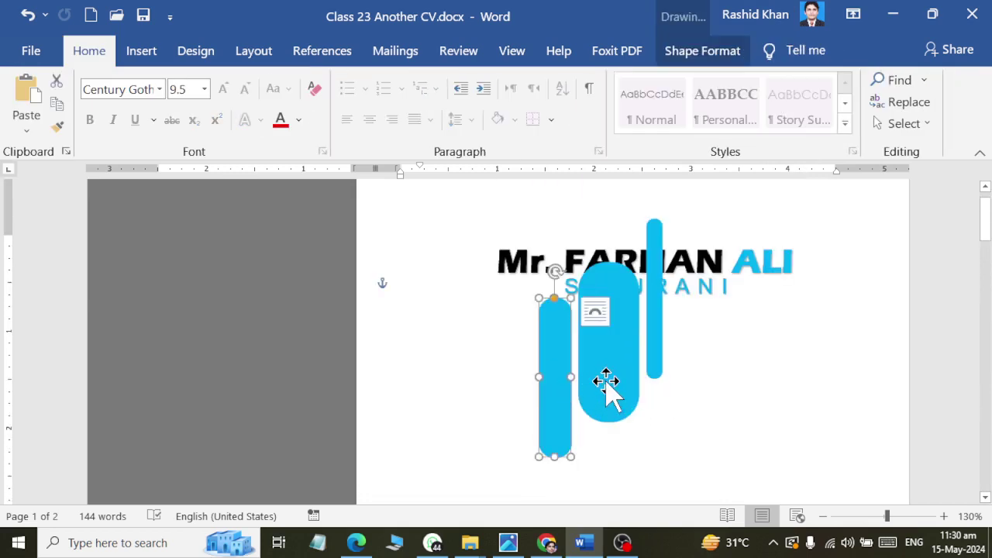
{"action": "left_click", "coordinate": [609, 387]}
{"action": "left_click_drag", "start_coordinate": [606, 423], "coordinate": [598, 482]}
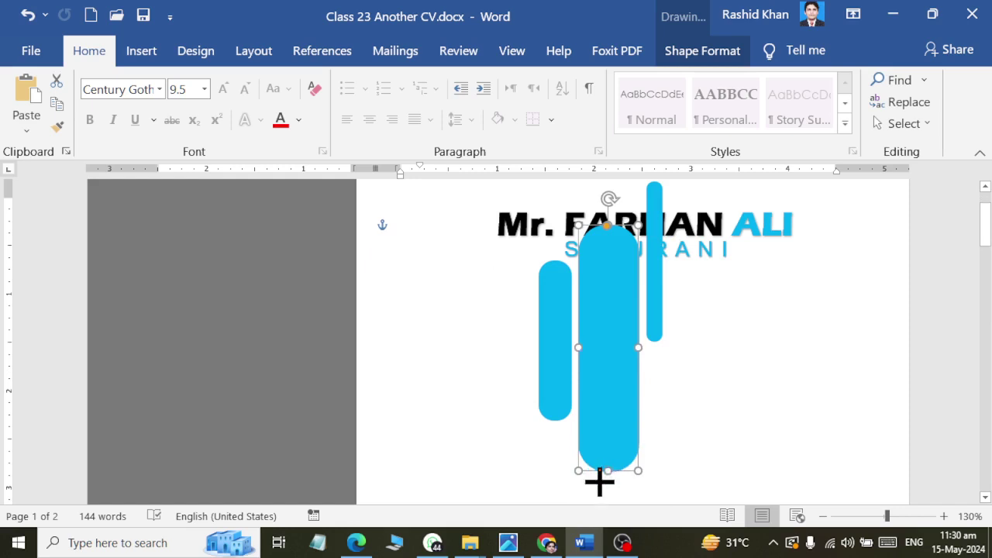
{"action": "left_click", "coordinate": [653, 318]}
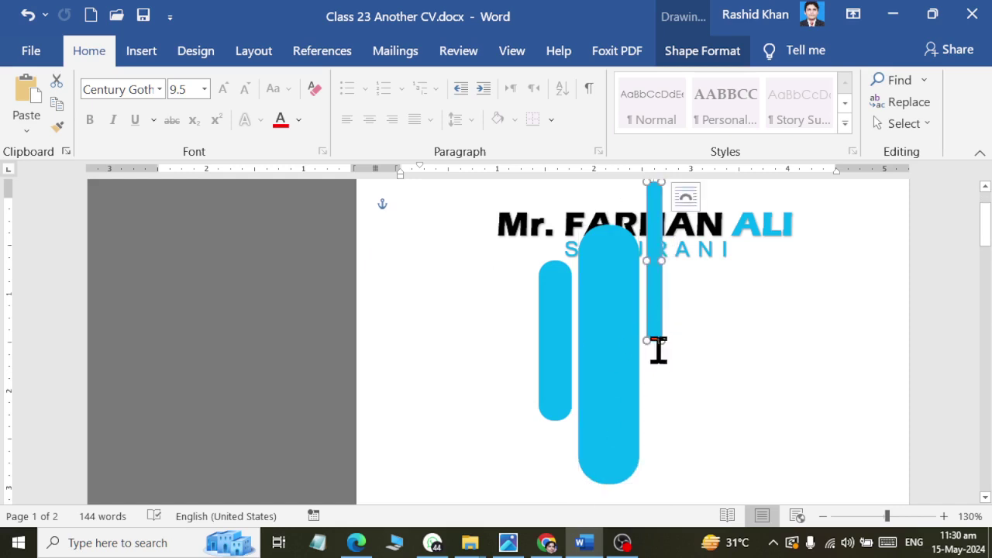
{"action": "mouse_move", "coordinate": [656, 340]}
{"action": "left_mouse_down"}
{"action": "mouse_move", "coordinate": [658, 498]}
{"action": "mouse_move", "coordinate": [657, 481]}
{"action": "left_mouse_up"}
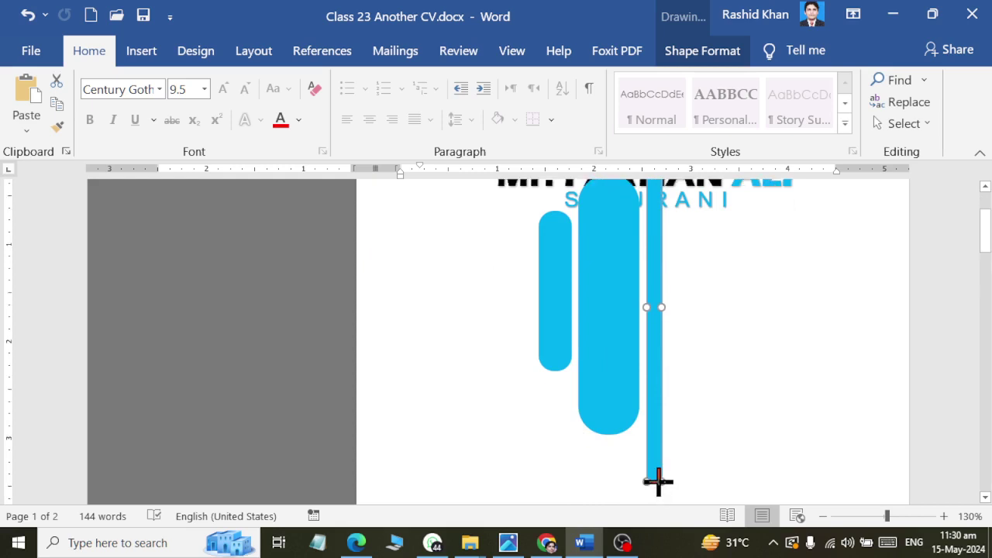
Undo a trial resize of the left pill, then regroup all three shapes.
{"action": "left_click", "coordinate": [558, 326]}
{"action": "scroll", "coordinate": [574, 294], "scroll_direction": "up", "scroll_amount": 1}
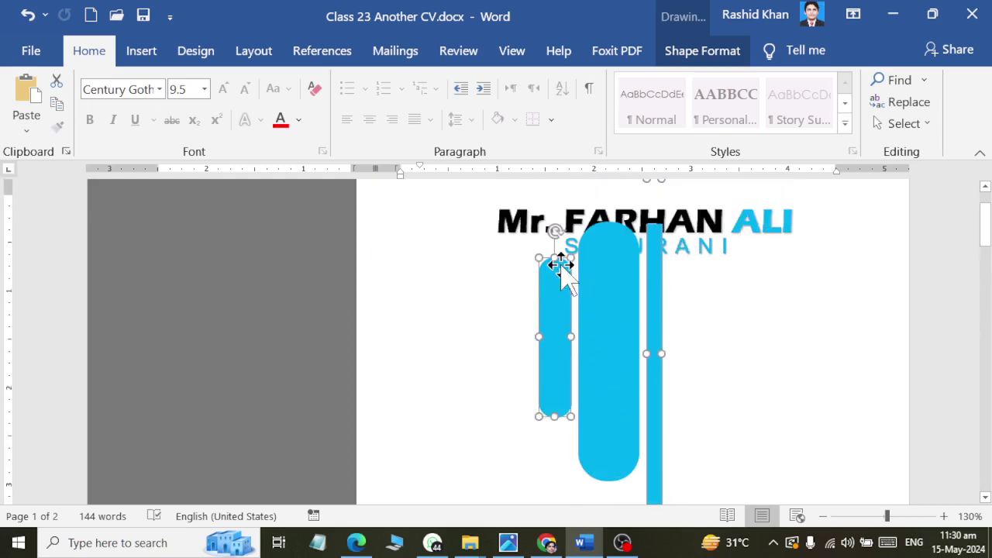
{"action": "scroll", "coordinate": [557, 261], "scroll_direction": "up", "scroll_amount": 2}
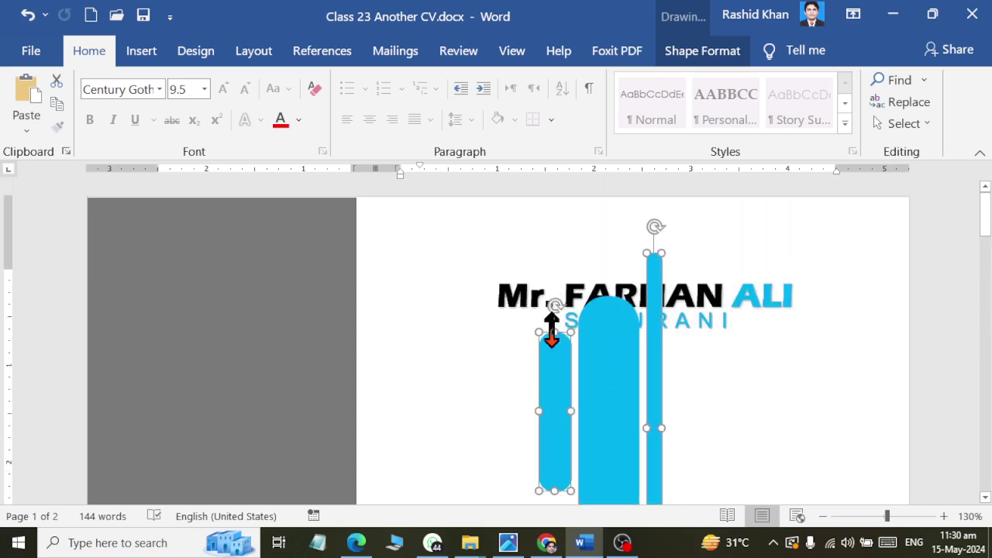
{"action": "left_click_drag", "start_coordinate": [555, 322], "coordinate": [555, 312]}
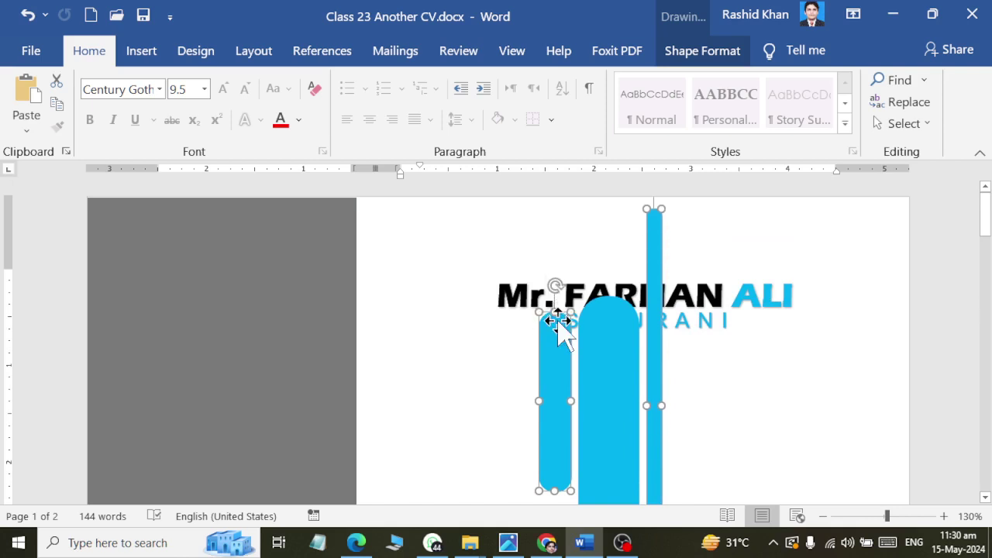
{"action": "key", "text": "ctrl+z"}
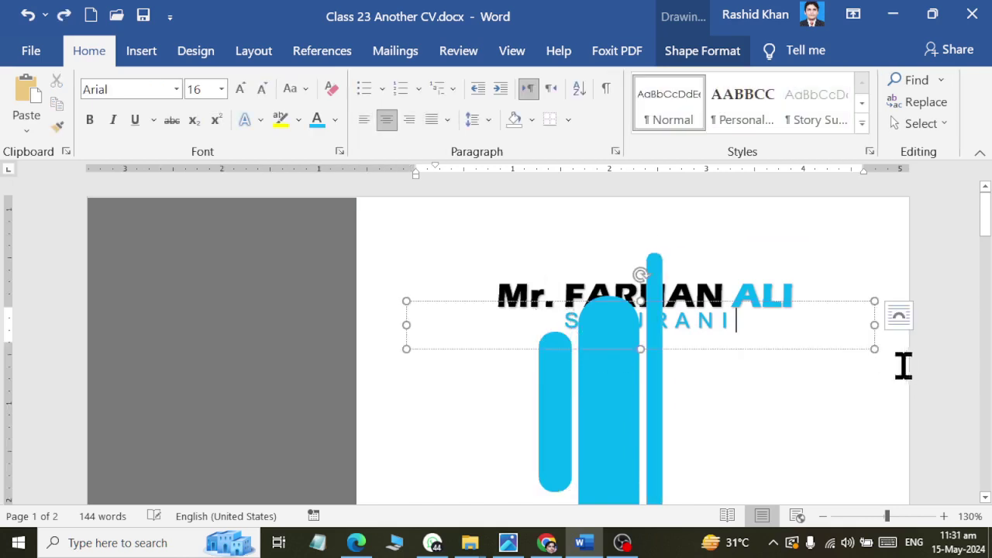
{"action": "left_click", "coordinate": [554, 385]}
{"action": "left_click", "coordinate": [636, 393], "text": "shift"}
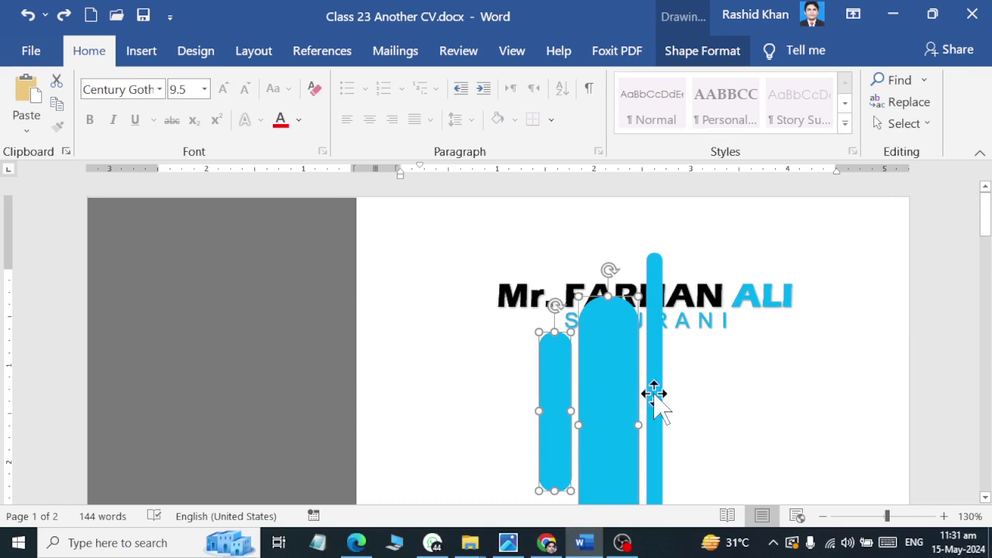
{"action": "left_click", "coordinate": [650, 394], "text": "shift"}
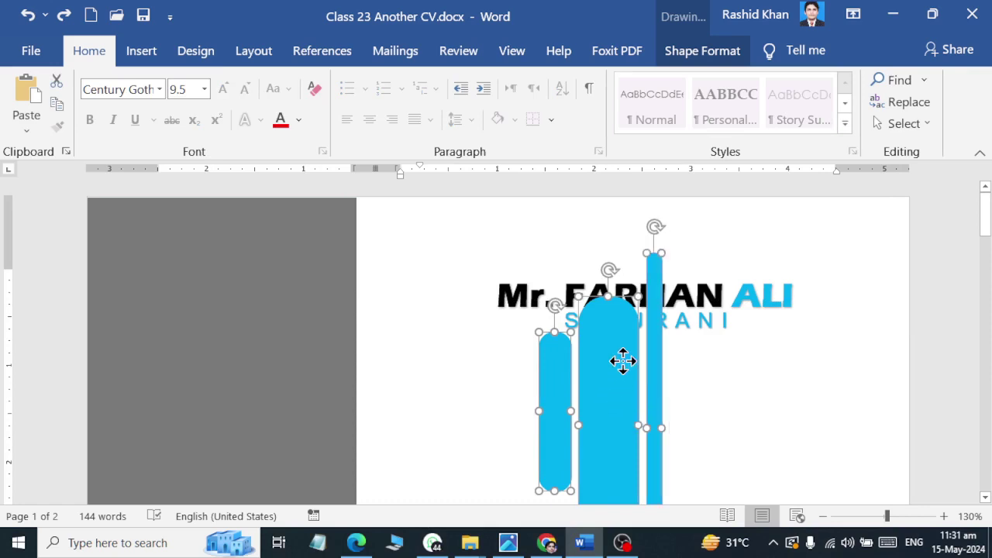
{"action": "right_click", "coordinate": [629, 231]}
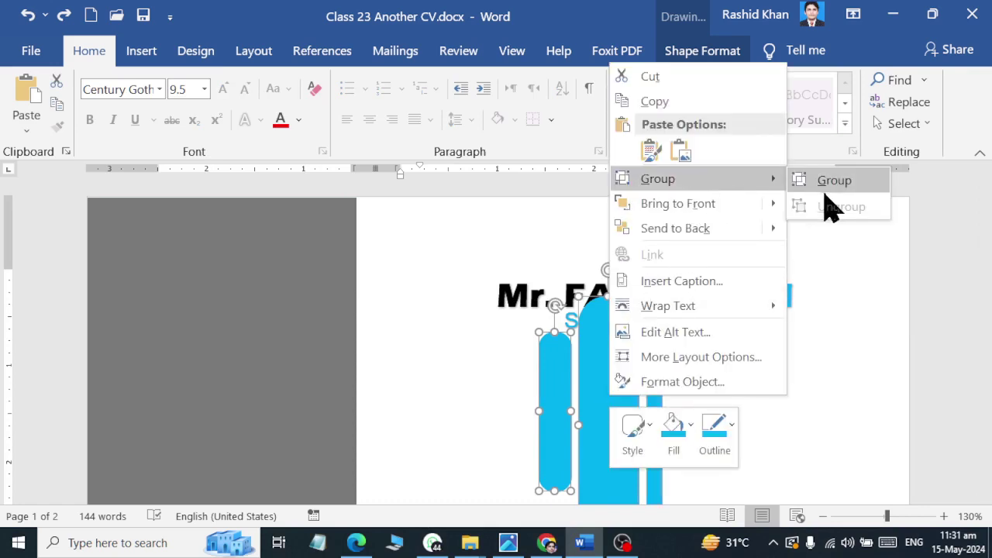
{"action": "left_click", "coordinate": [826, 180]}
Tilt the group and place it in the page's top-right corner, then view the reference CV.
{"action": "left_click_drag", "start_coordinate": [601, 220], "coordinate": [724, 305]}
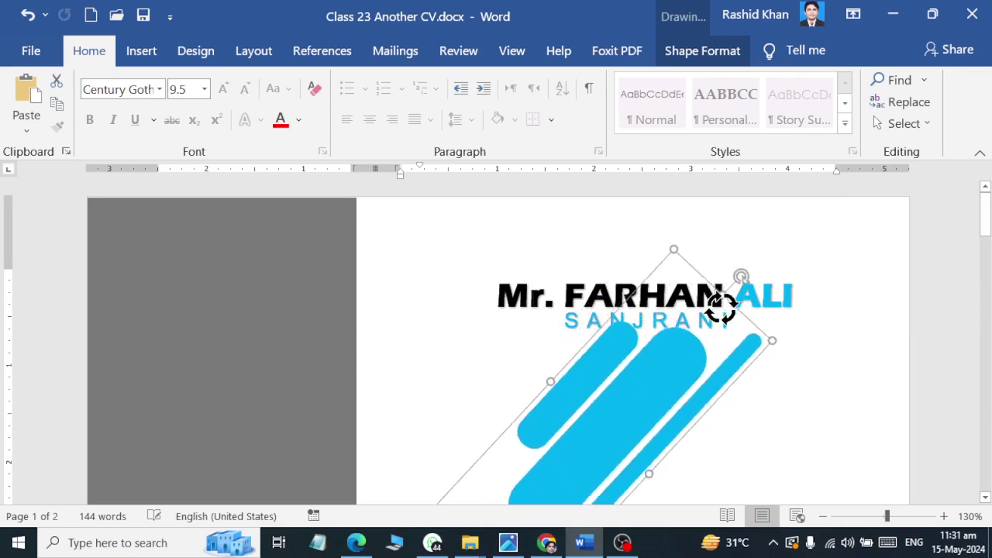
{"action": "scroll", "coordinate": [651, 394], "scroll_direction": "down", "scroll_amount": 3}
{"action": "left_click_drag", "start_coordinate": [616, 321], "coordinate": [887, 209]}
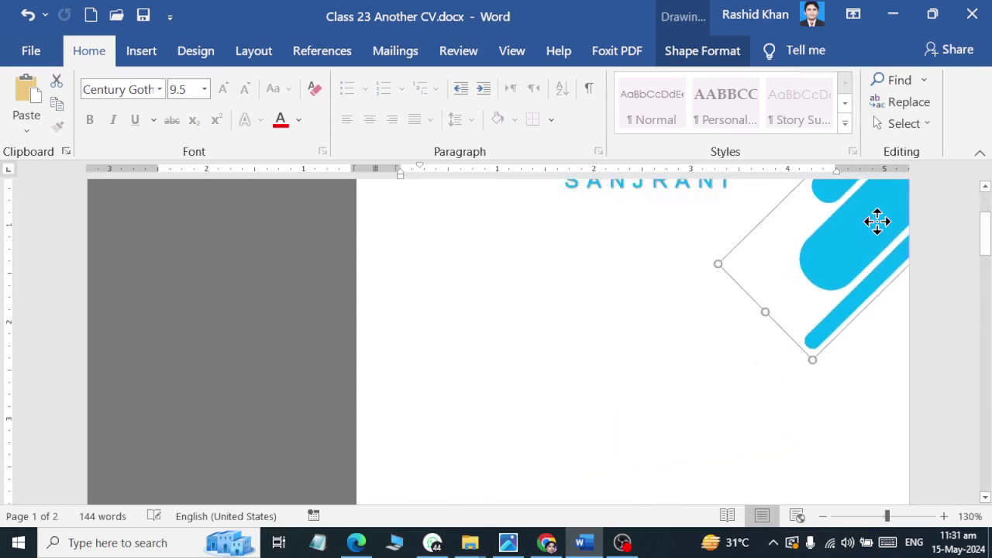
{"action": "scroll", "coordinate": [884, 225], "scroll_direction": "up", "scroll_amount": 3}
{"action": "left_click_drag", "start_coordinate": [858, 365], "coordinate": [868, 311]}
{"action": "left_click", "coordinate": [686, 419]}
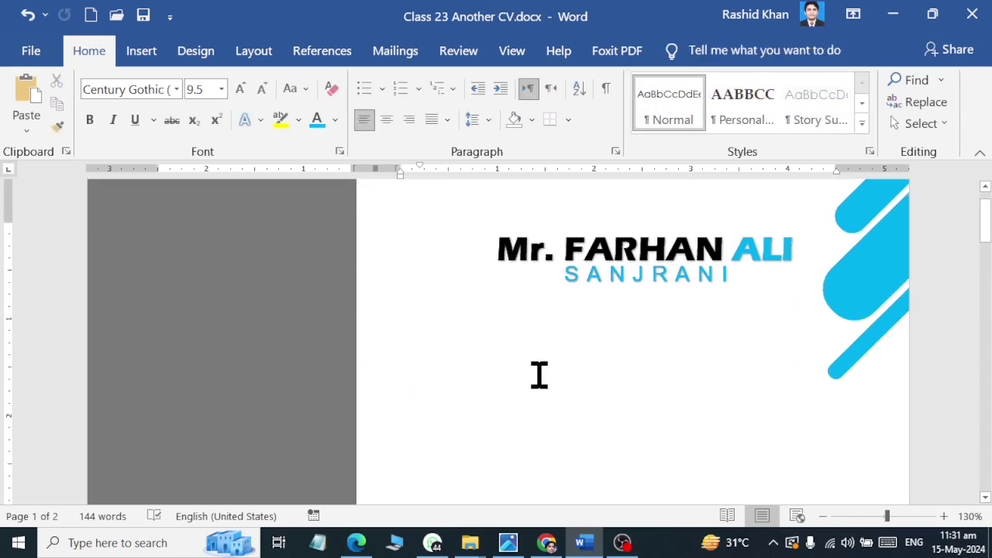
{"action": "key", "text": "alt+Tab"}
{"action": "key", "text": "alt+Tab"}
{"action": "key", "text": "alt+Tab"}
{"action": "key", "text": "alt+Tab"}
{"action": "key", "text": "alt+Tab"}
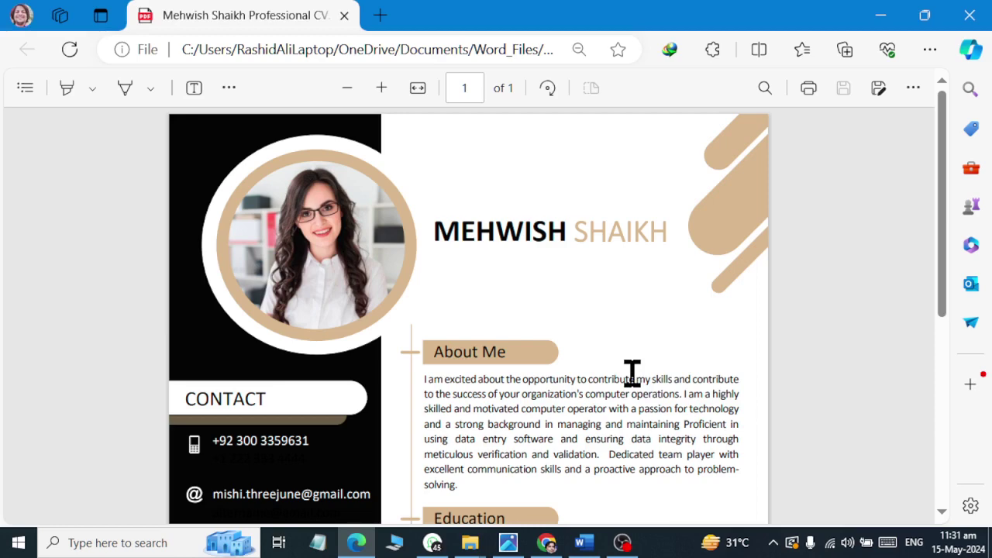
{"action": "scroll", "coordinate": [583, 424], "scroll_direction": "down", "scroll_amount": 2}
{"action": "scroll", "coordinate": [494, 295], "scroll_direction": "down", "scroll_amount": 1}
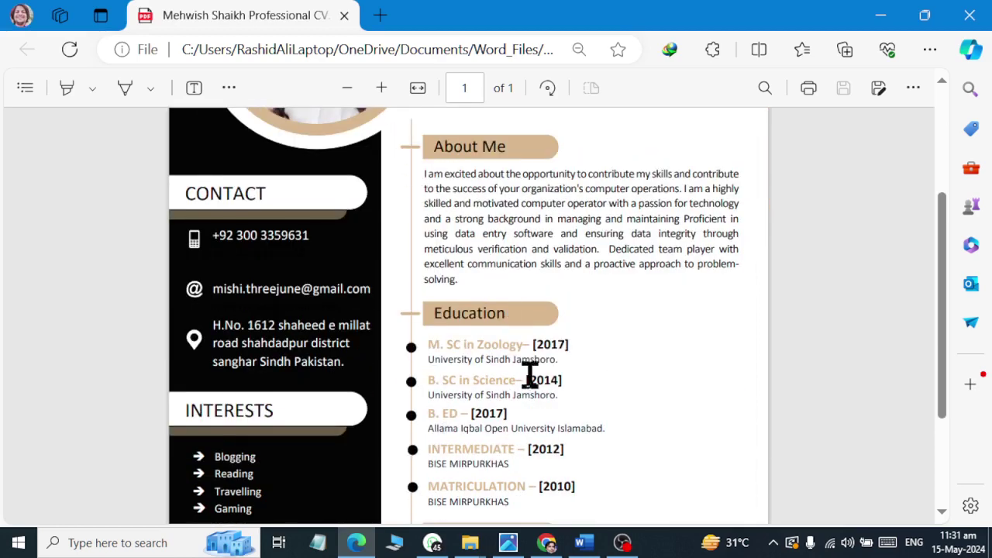
{"action": "mouse_move", "coordinate": [948, 284]}
{"action": "left_mouse_down"}
{"action": "mouse_move", "coordinate": [949, 364]}
{"action": "mouse_move", "coordinate": [924, 249]}
{"action": "mouse_move", "coordinate": [915, 349]}
{"action": "mouse_move", "coordinate": [904, 281]}
{"action": "left_mouse_up"}
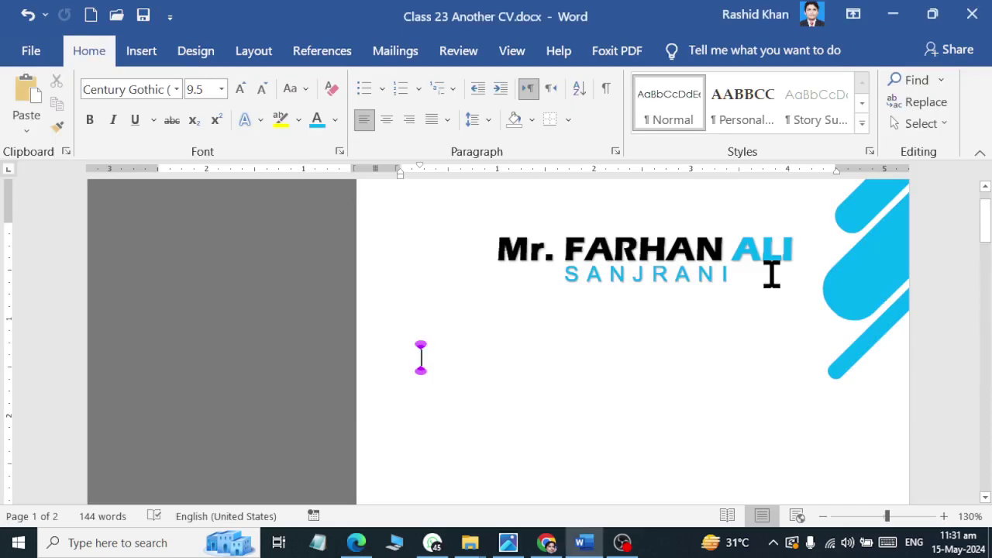
Draw a straight vertical line down the page beside the grey sidebar.
{"action": "key", "text": "alt+Tab"}
{"action": "left_click", "coordinate": [140, 56]}
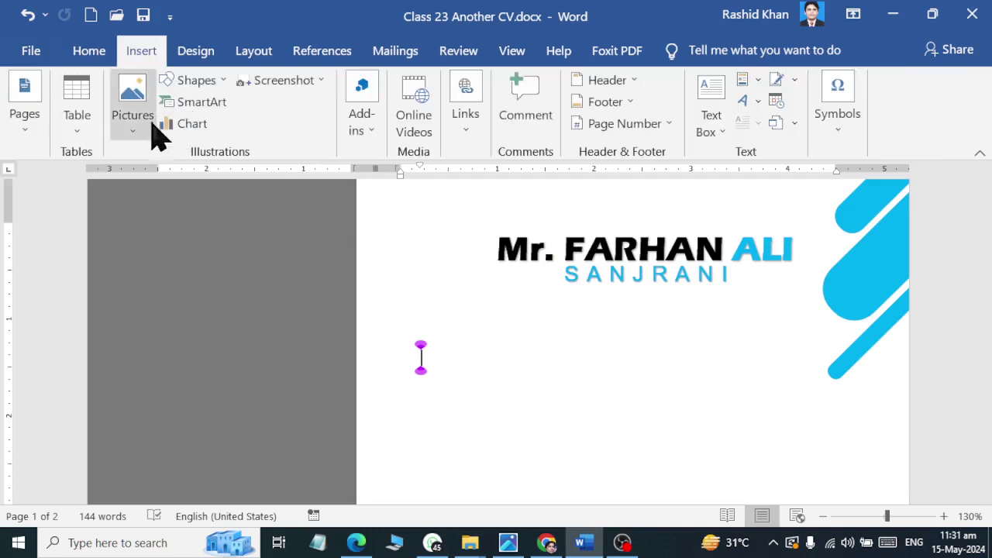
{"action": "left_click", "coordinate": [194, 80]}
{"action": "left_click", "coordinate": [186, 127]}
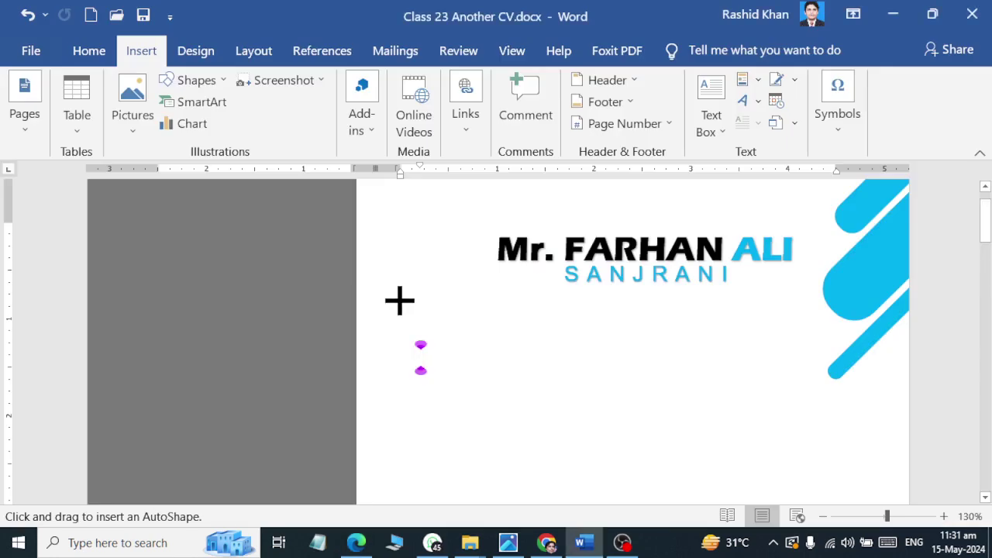
{"action": "left_click_drag", "start_coordinate": [400, 301], "coordinate": [388, 533]}
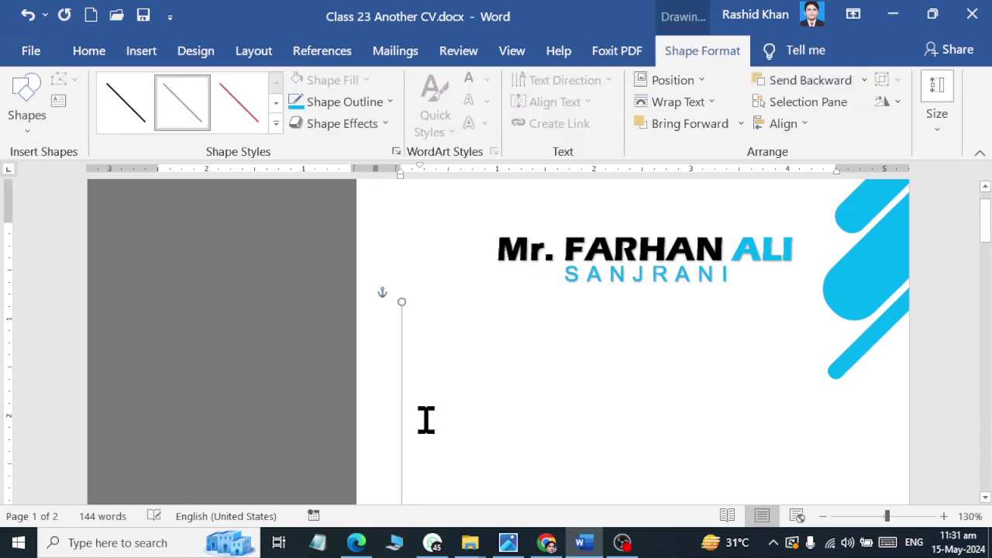
Give the line a thick black style and extend it toward the page bottom.
{"action": "scroll", "coordinate": [398, 295], "scroll_direction": "down", "scroll_amount": 4}
{"action": "left_click", "coordinate": [276, 124]}
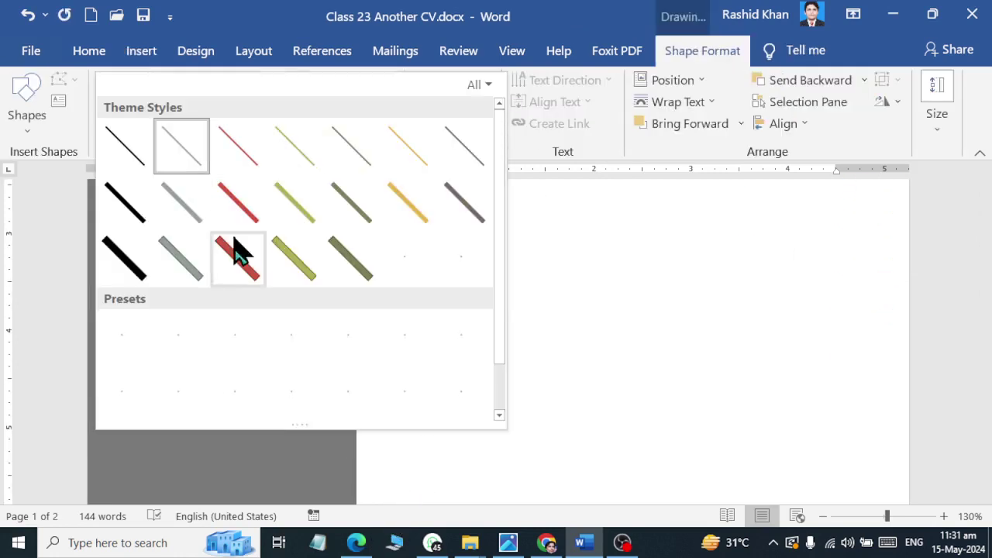
{"action": "left_click", "coordinate": [136, 221]}
{"action": "mouse_move", "coordinate": [400, 247]}
{"action": "left_mouse_down"}
{"action": "mouse_move", "coordinate": [404, 528]}
{"action": "mouse_move", "coordinate": [400, 511]}
{"action": "left_mouse_up"}
{"action": "scroll", "coordinate": [424, 401], "scroll_direction": "down", "scroll_amount": 5}
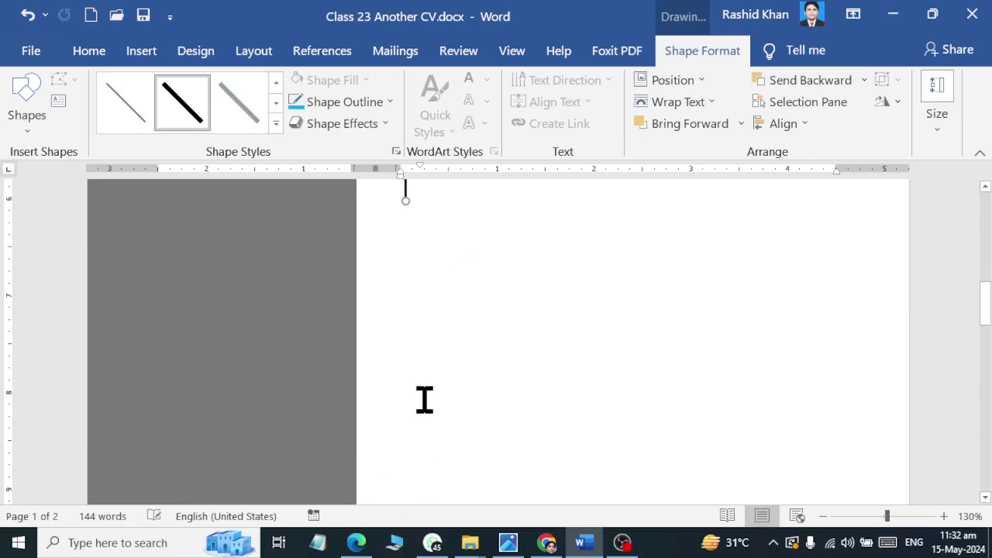
{"action": "scroll", "coordinate": [401, 313], "scroll_direction": "up", "scroll_amount": 8}
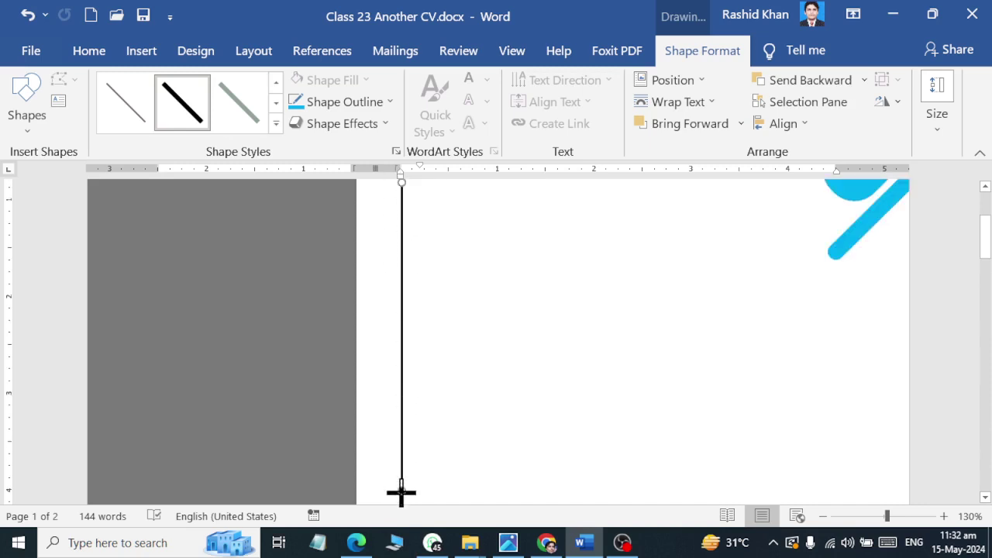
{"action": "scroll", "coordinate": [407, 472], "scroll_direction": "down", "scroll_amount": 6, "text": "ctrl"}
{"action": "scroll", "coordinate": [396, 380], "scroll_direction": "down", "scroll_amount": 2, "text": "ctrl"}
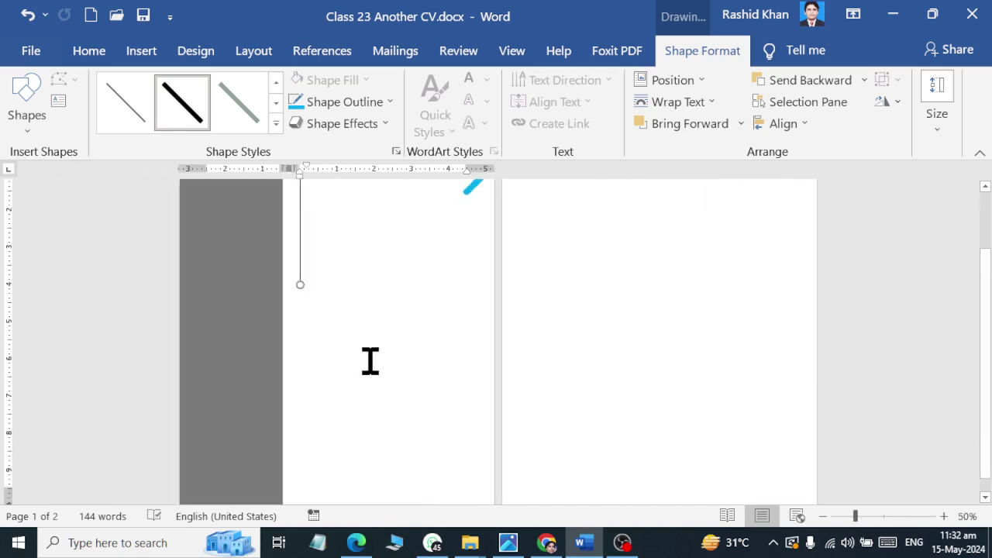
{"action": "scroll", "coordinate": [370, 361], "scroll_direction": "down", "scroll_amount": 1, "text": "ctrl"}
{"action": "left_click_drag", "start_coordinate": [341, 314], "coordinate": [345, 354]}
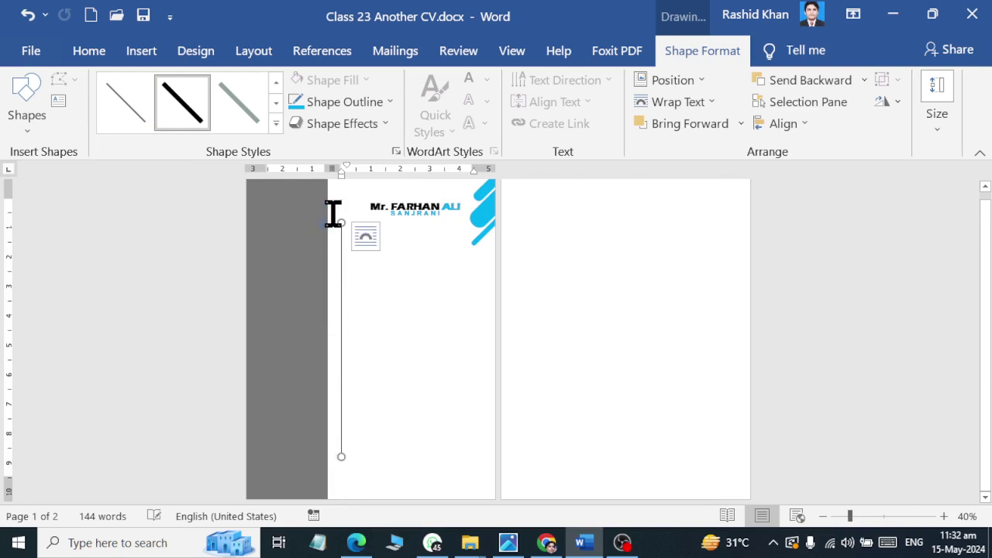
Apply the thickest line style and recolour the divider line light blue.
{"action": "left_click", "coordinate": [362, 233]}
{"action": "left_click", "coordinate": [276, 124]}
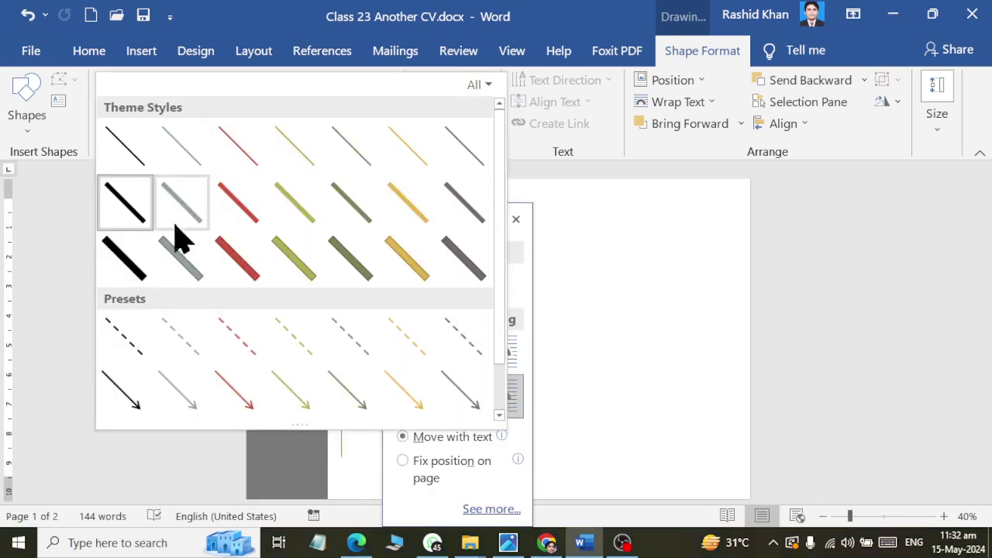
{"action": "left_click", "coordinate": [117, 258]}
{"action": "left_click", "coordinate": [369, 103]}
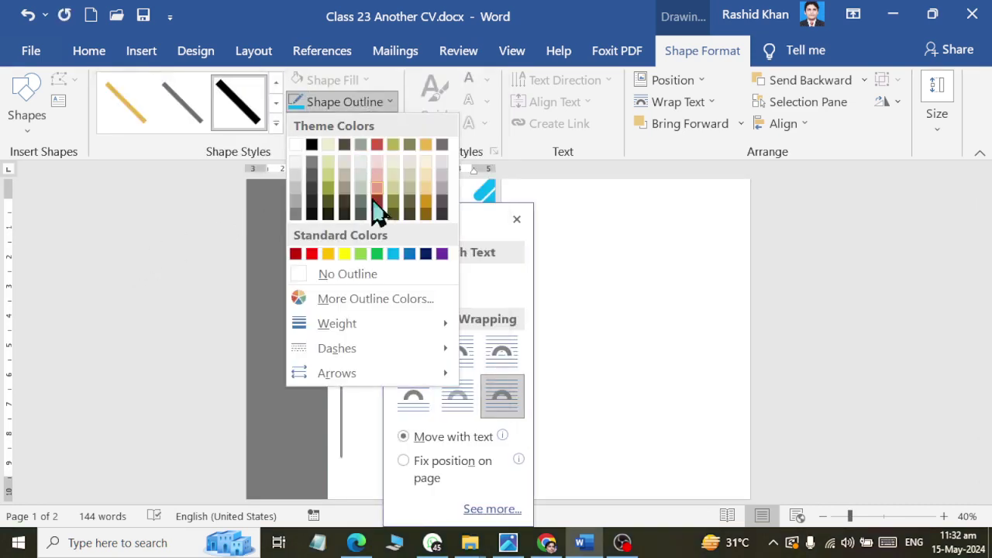
{"action": "left_click", "coordinate": [396, 255]}
{"action": "left_click", "coordinate": [589, 302]}
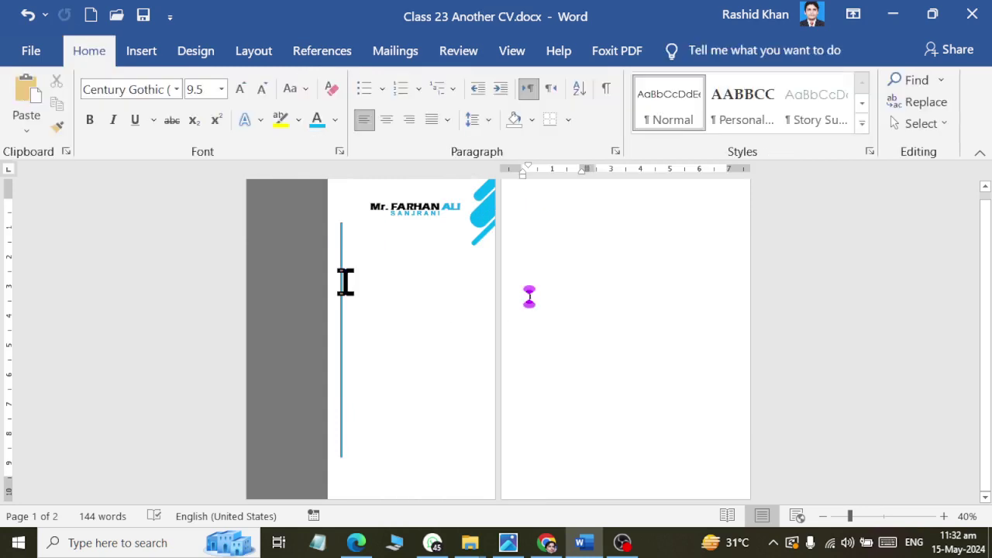
Try removing the blue line's outline, then undo to keep it.
{"action": "scroll", "coordinate": [348, 270], "scroll_direction": "up", "scroll_amount": 1}
{"action": "scroll", "coordinate": [351, 260], "scroll_direction": "up", "scroll_amount": 2}
{"action": "scroll", "coordinate": [352, 266], "scroll_direction": "up", "scroll_amount": 3}
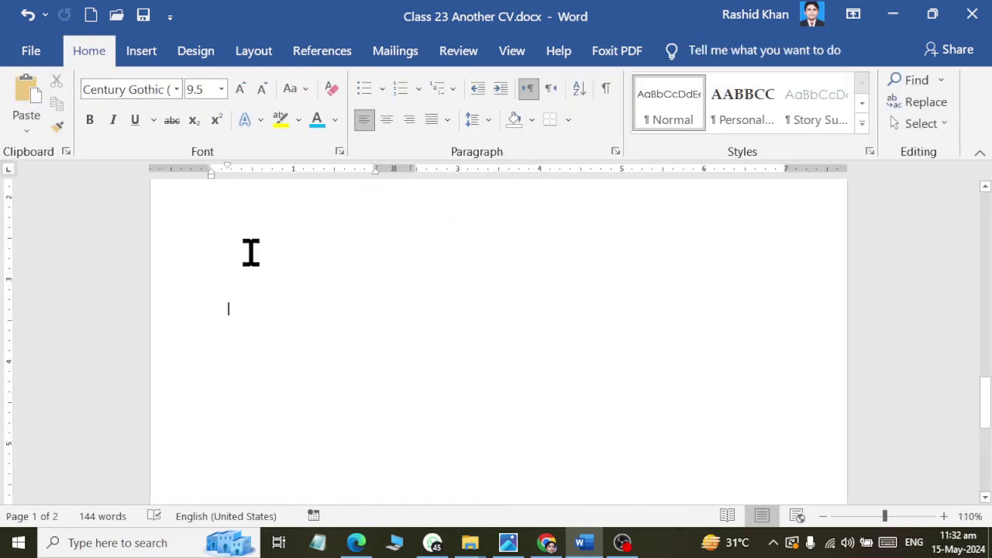
{"action": "scroll", "coordinate": [250, 253], "scroll_direction": "up", "scroll_amount": 4}
{"action": "scroll", "coordinate": [969, 344], "scroll_direction": "up", "scroll_amount": 2}
{"action": "scroll", "coordinate": [968, 343], "scroll_direction": "up", "scroll_amount": 5}
{"action": "scroll", "coordinate": [961, 346], "scroll_direction": "up", "scroll_amount": 5}
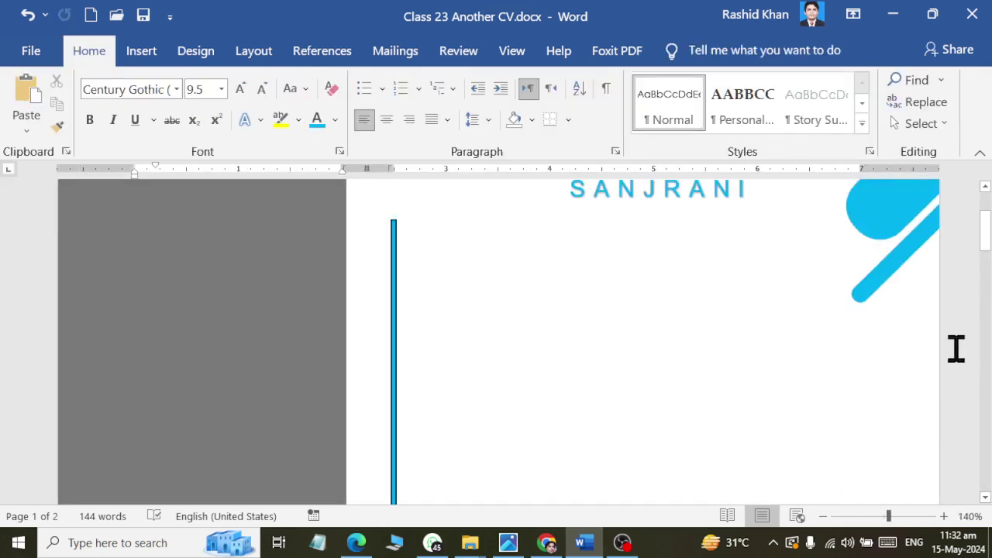
{"action": "left_click", "coordinate": [390, 241]}
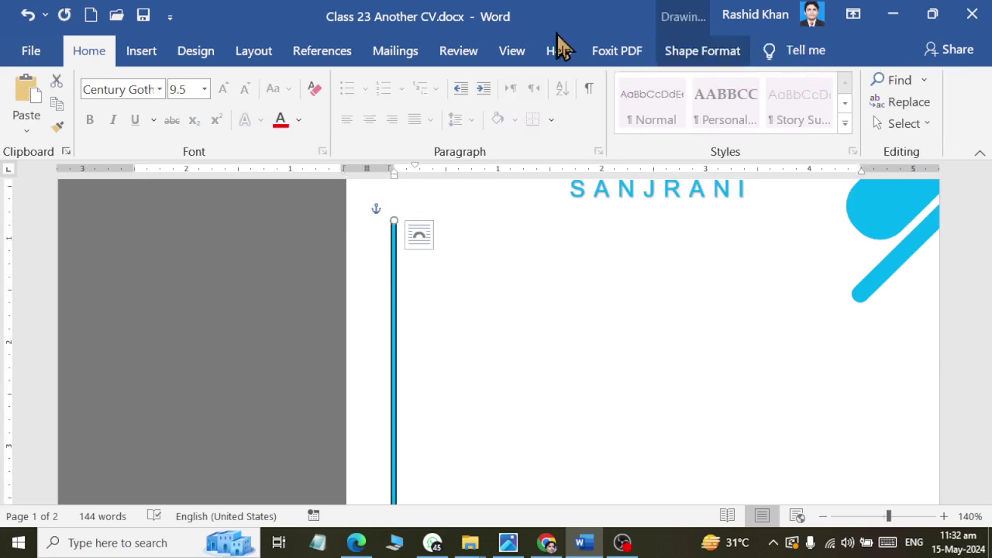
{"action": "left_click", "coordinate": [693, 53]}
{"action": "left_click", "coordinate": [365, 107]}
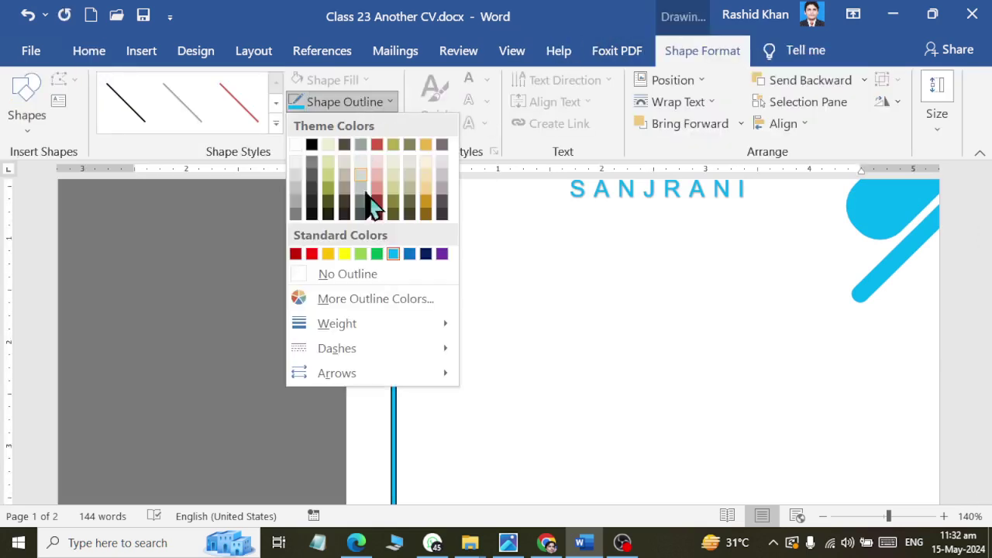
{"action": "left_click", "coordinate": [351, 276]}
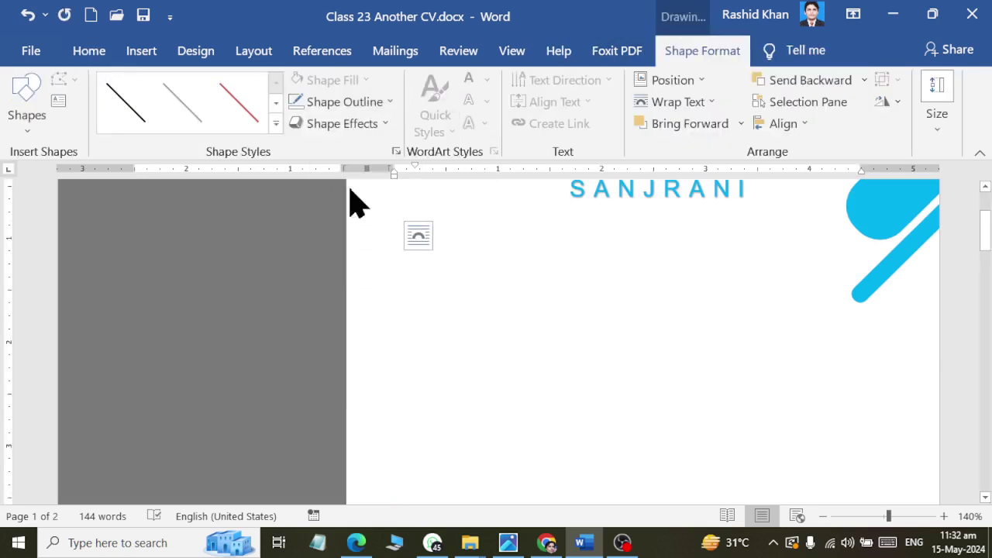
{"action": "key", "text": "ctrl+z"}
Review the line's thickness, reflection and glow options without applying any effect.
{"action": "left_click", "coordinate": [345, 102]}
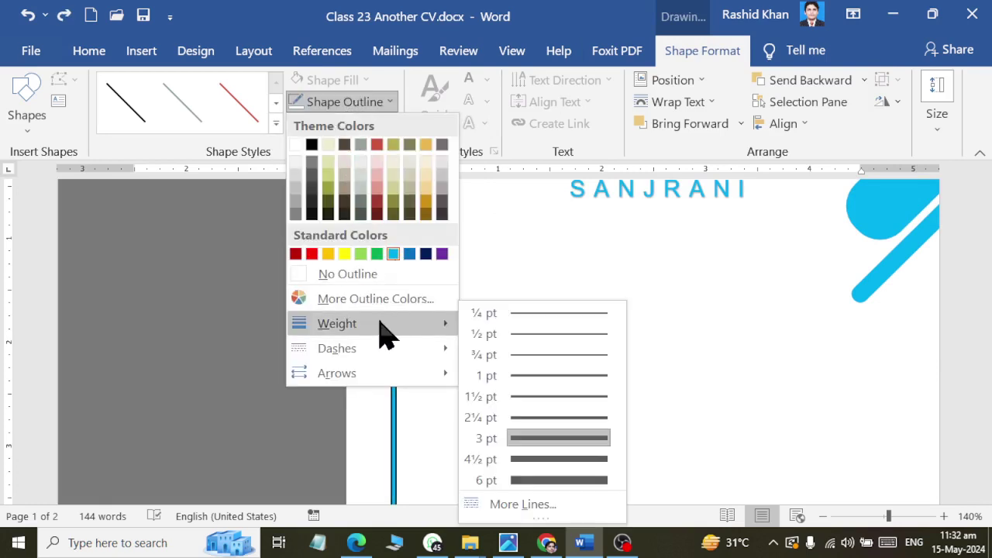
{"action": "left_click", "coordinate": [403, 25]}
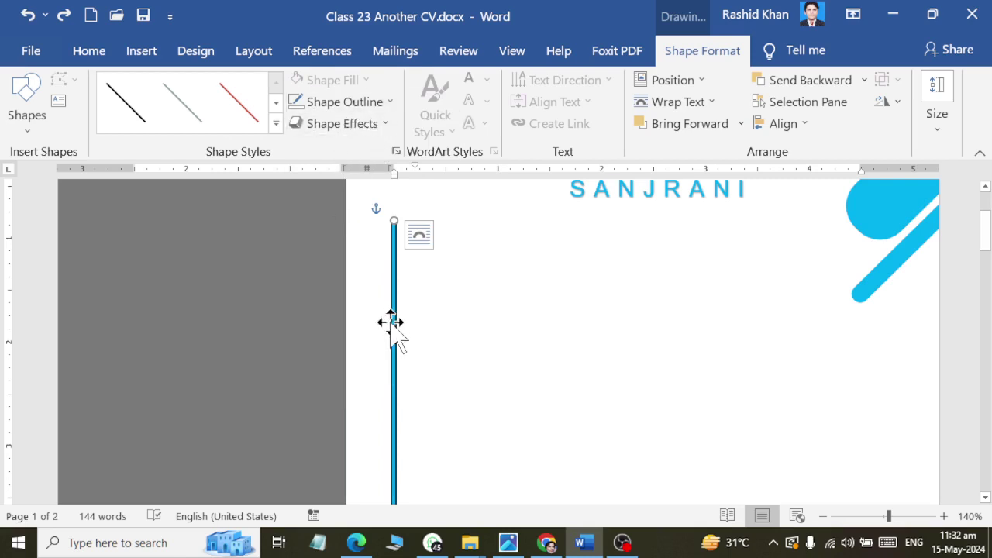
{"action": "left_click", "coordinate": [333, 124]}
{"action": "mouse_move", "coordinate": [351, 160]}
{"action": "left_click", "coordinate": [446, 194]}
{"action": "left_click", "coordinate": [345, 124]}
{"action": "mouse_move", "coordinate": [362, 250]}
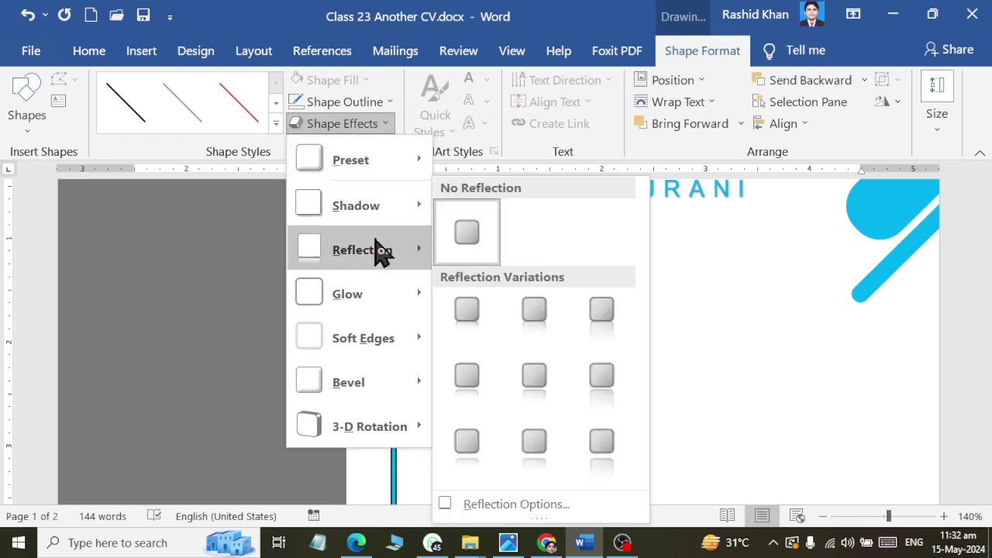
{"action": "left_click", "coordinate": [466, 232]}
{"action": "left_click", "coordinate": [345, 124]}
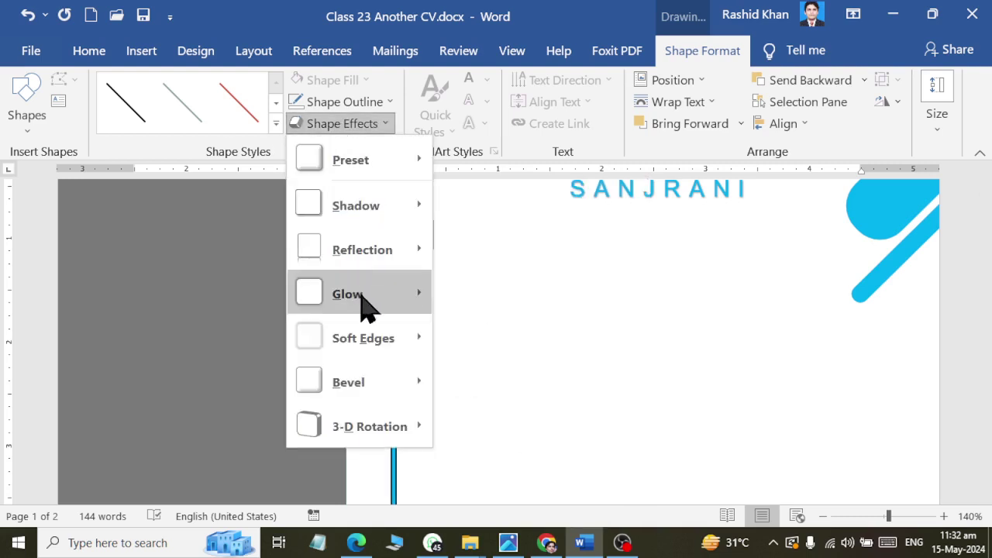
{"action": "mouse_move", "coordinate": [347, 294]}
{"action": "left_click", "coordinate": [458, 193]}
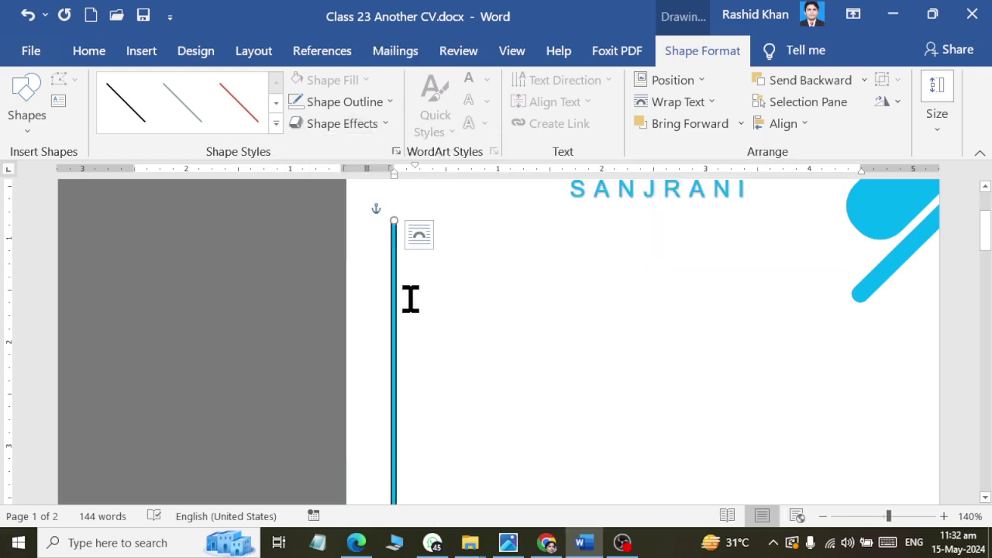
{"action": "scroll", "coordinate": [410, 300], "scroll_direction": "down", "scroll_amount": 2}
{"action": "scroll", "coordinate": [409, 300], "scroll_direction": "up", "scroll_amount": 3}
Compare the Word page against the reference CV PDF.
{"action": "key", "text": "alt+Tab"}
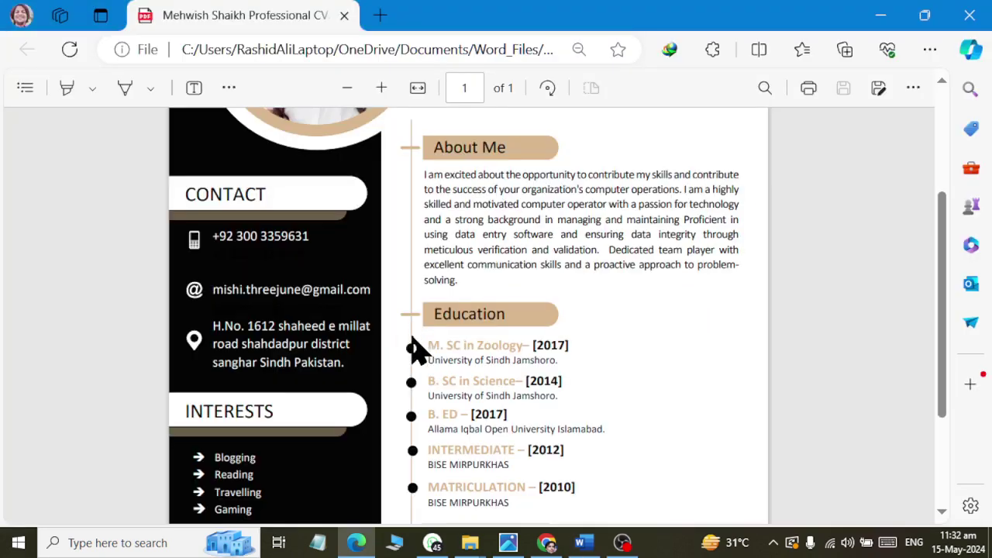
{"action": "key", "text": "alt+Tab"}
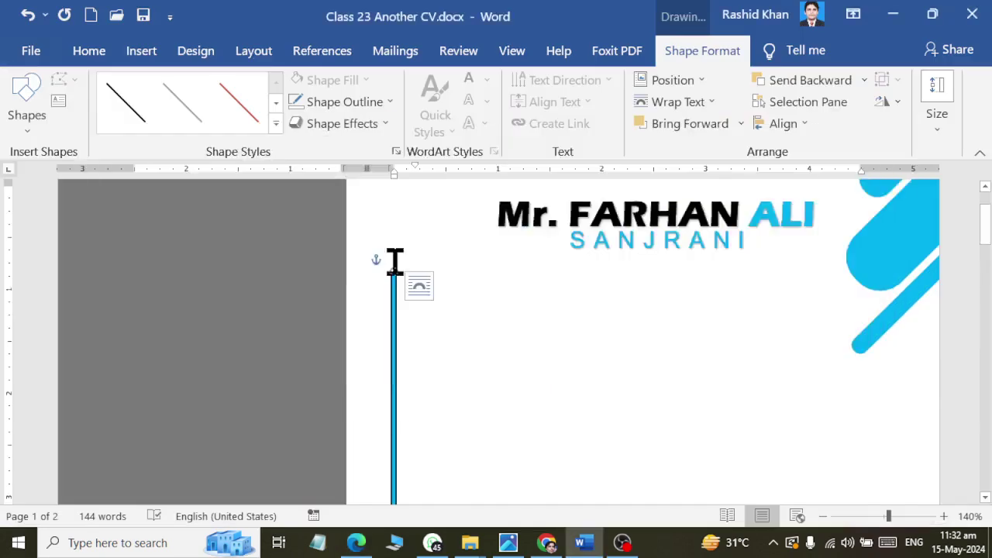
{"action": "key", "text": "alt+Tab"}
{"action": "key", "text": "alt+Tab"}
{"action": "left_click", "coordinate": [130, 53]}
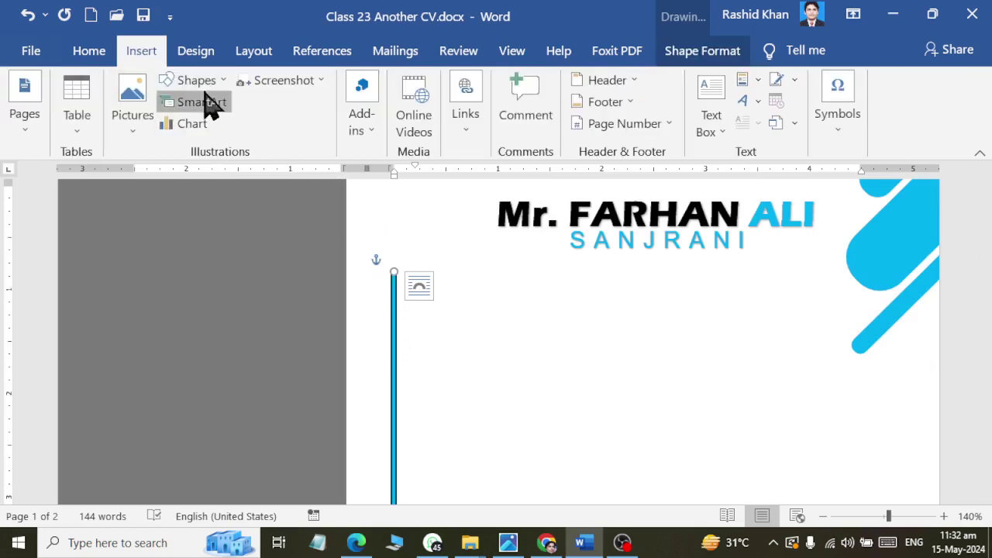
Draw a rounded rectangle to the right of the divider line.
{"action": "left_click", "coordinate": [206, 101]}
{"action": "left_click", "coordinate": [802, 436]}
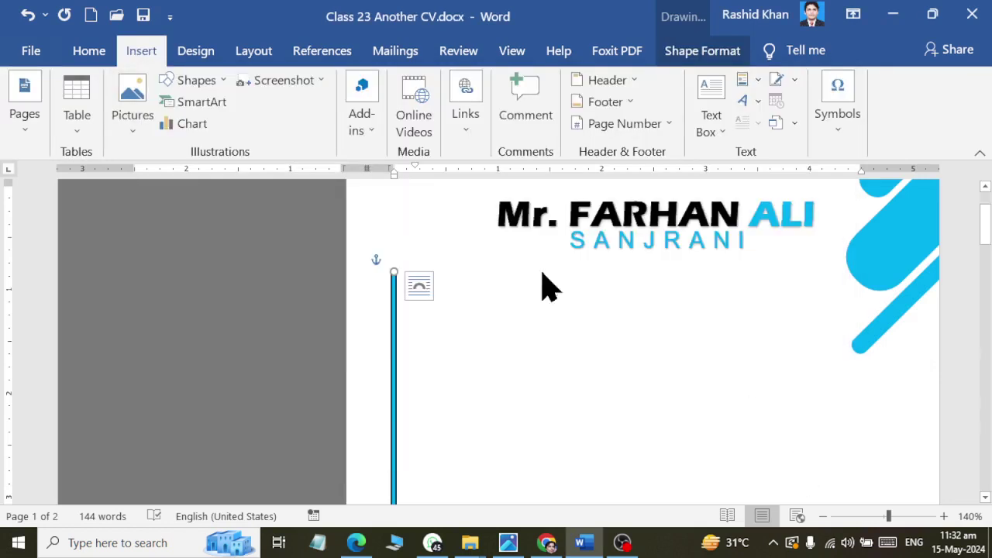
{"action": "left_click", "coordinate": [190, 81]}
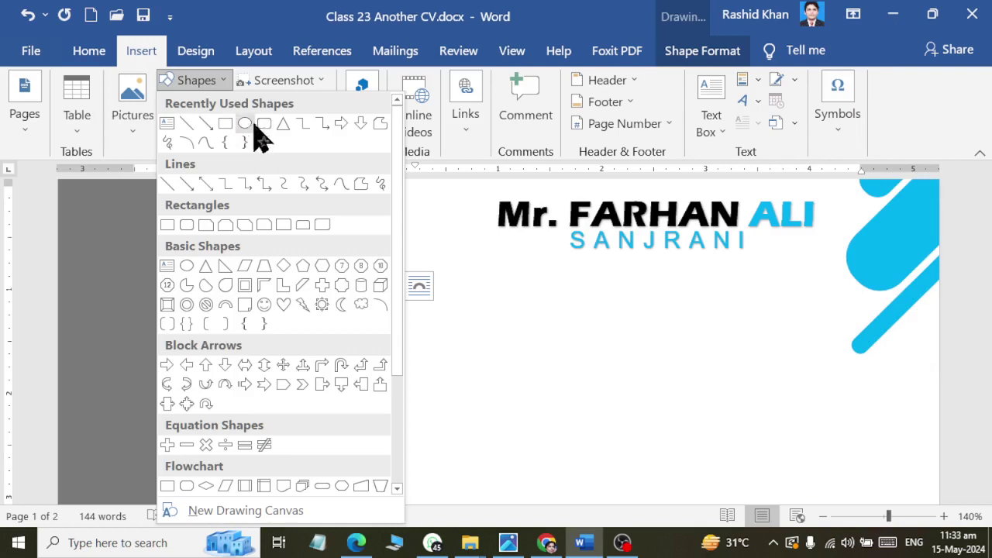
{"action": "left_click", "coordinate": [265, 125]}
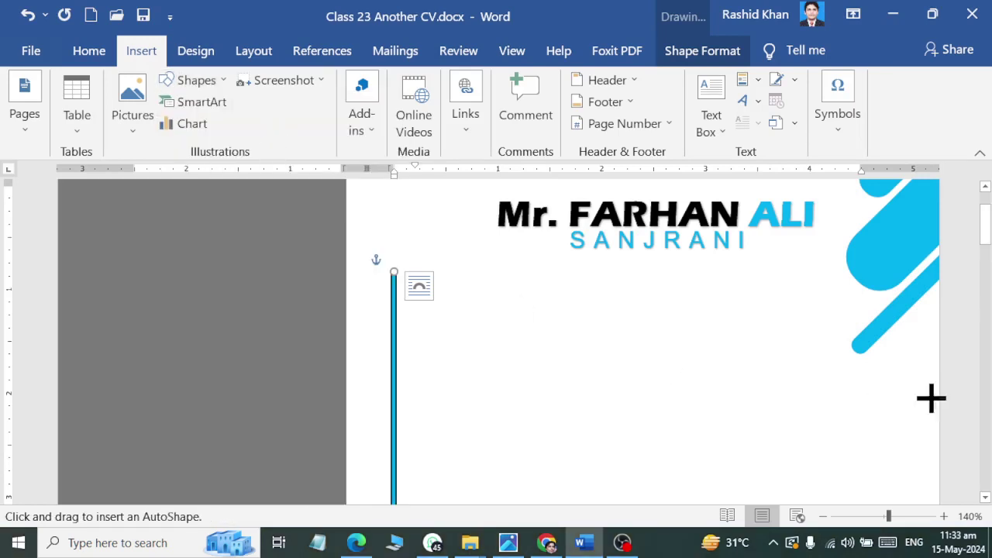
{"action": "left_click_drag", "start_coordinate": [431, 309], "coordinate": [566, 341]}
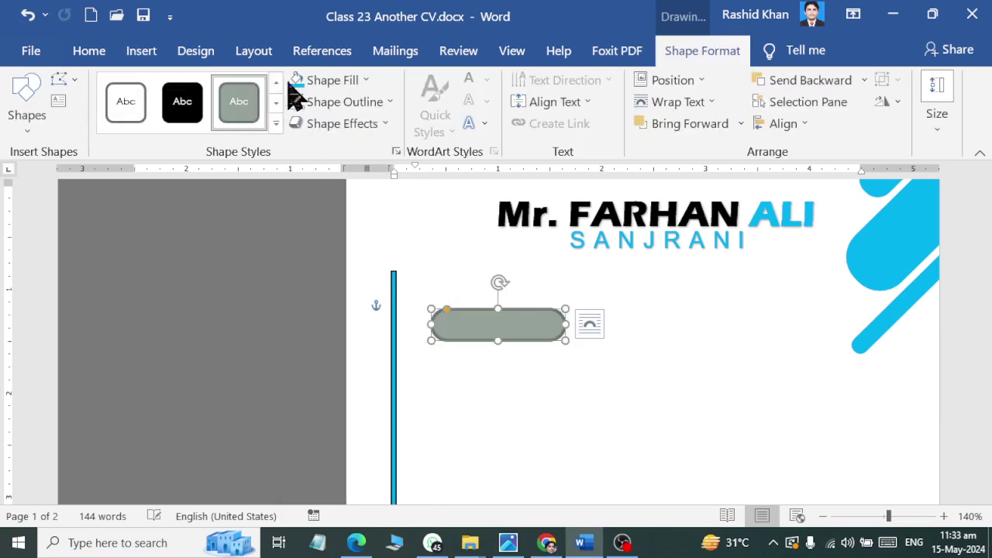
Give the rounded rectangle a light-blue fill and outline, and move it beside the divider.
{"action": "left_click", "coordinate": [326, 80]}
{"action": "left_click", "coordinate": [393, 232]}
{"action": "left_click", "coordinate": [345, 102]}
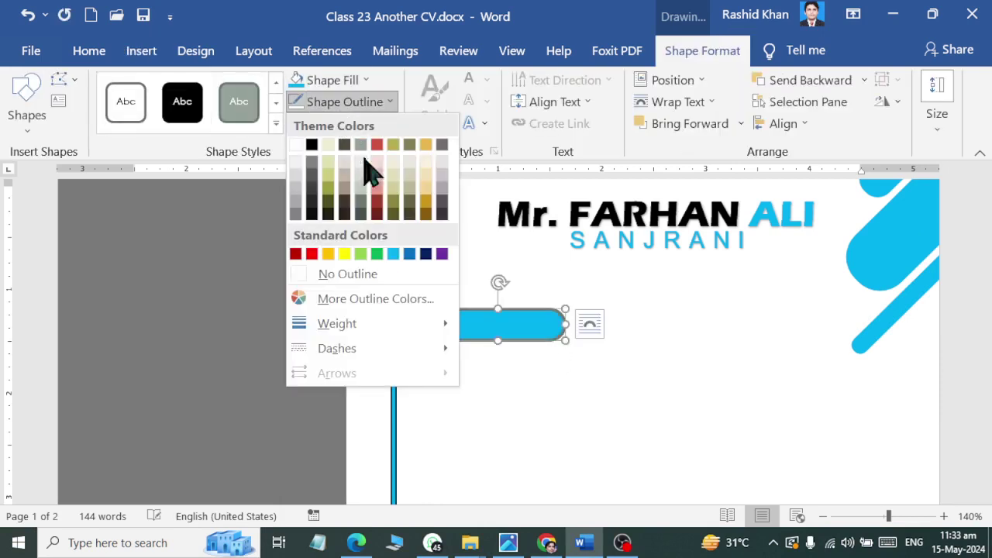
{"action": "left_click", "coordinate": [393, 256]}
{"action": "mouse_move", "coordinate": [516, 342]}
{"action": "left_mouse_down"}
{"action": "mouse_move", "coordinate": [496, 306]}
{"action": "mouse_move", "coordinate": [495, 321]}
{"action": "left_mouse_up"}
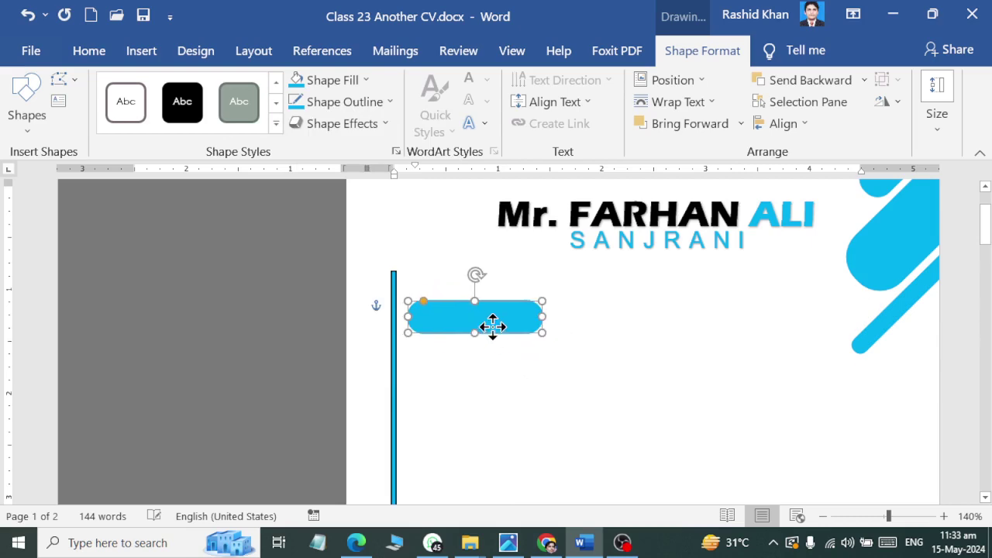
Widen the blue pill bar to the right and nudge it slightly right, matching the reference CV.
{"action": "key", "text": "alt+Tab"}
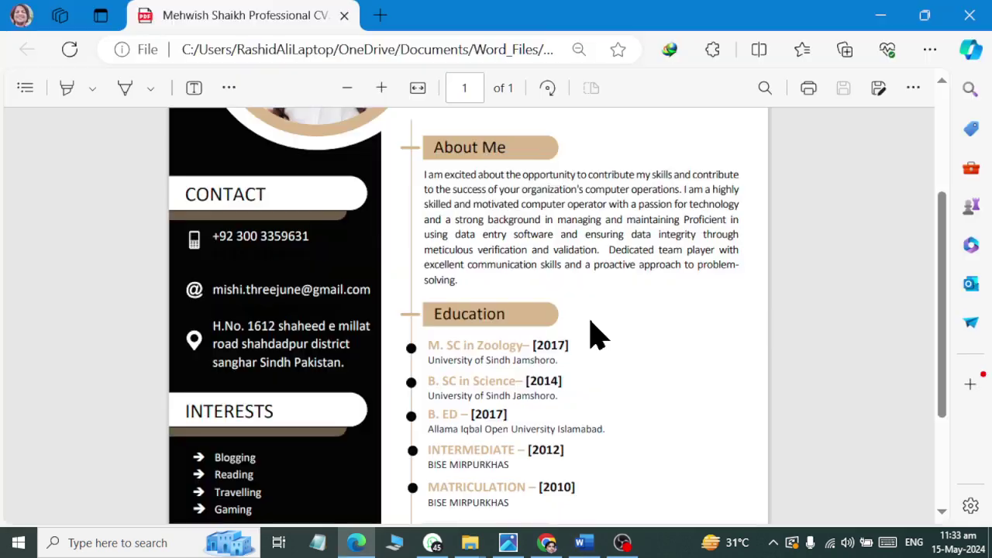
{"action": "key", "text": "alt+Tab"}
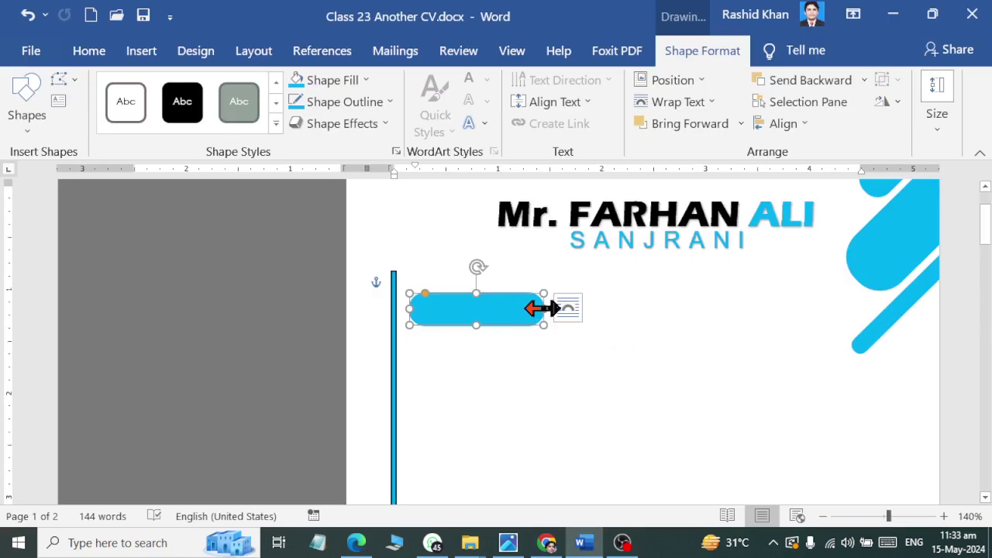
{"action": "left_click_drag", "start_coordinate": [543, 308], "coordinate": [617, 309]}
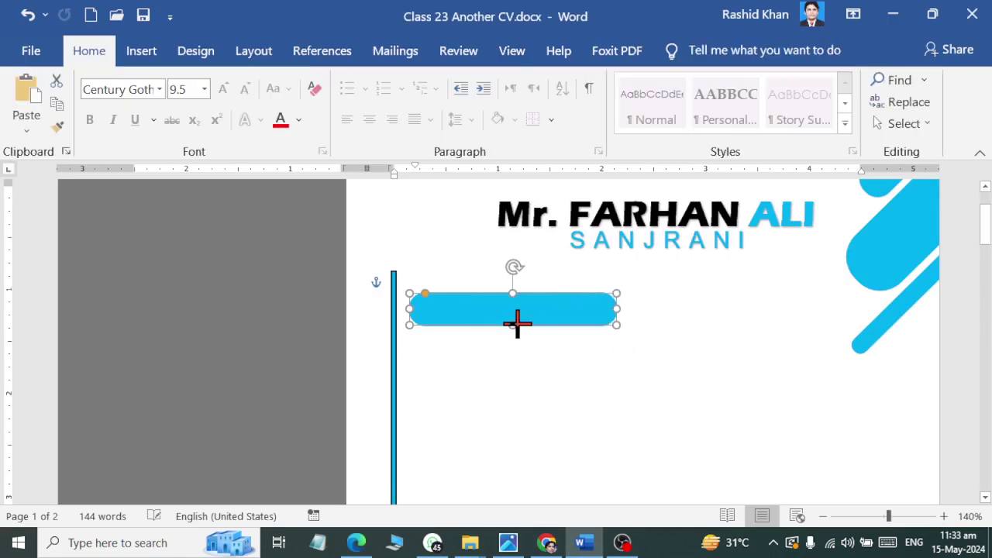
{"action": "left_click", "coordinate": [633, 321]}
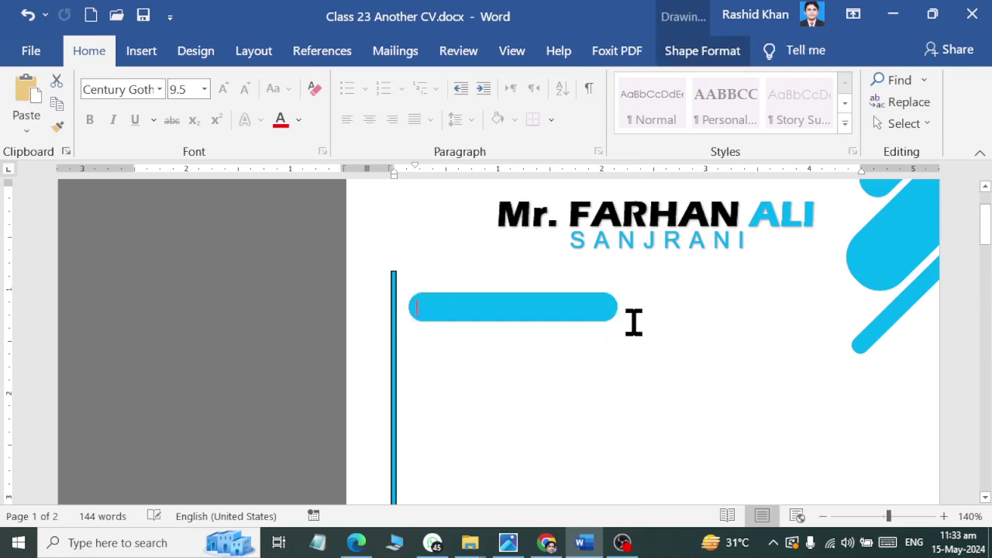
{"action": "left_click", "coordinate": [508, 314]}
{"action": "key", "text": "alt+Tab"}
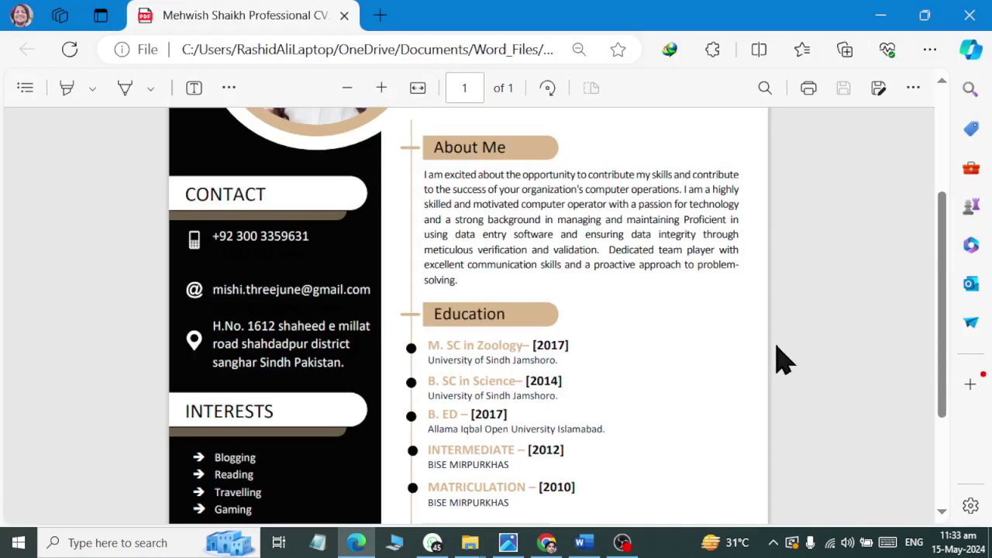
{"action": "key", "text": "alt+Tab"}
{"action": "key", "text": "Right"}
{"action": "key", "text": "Right"}
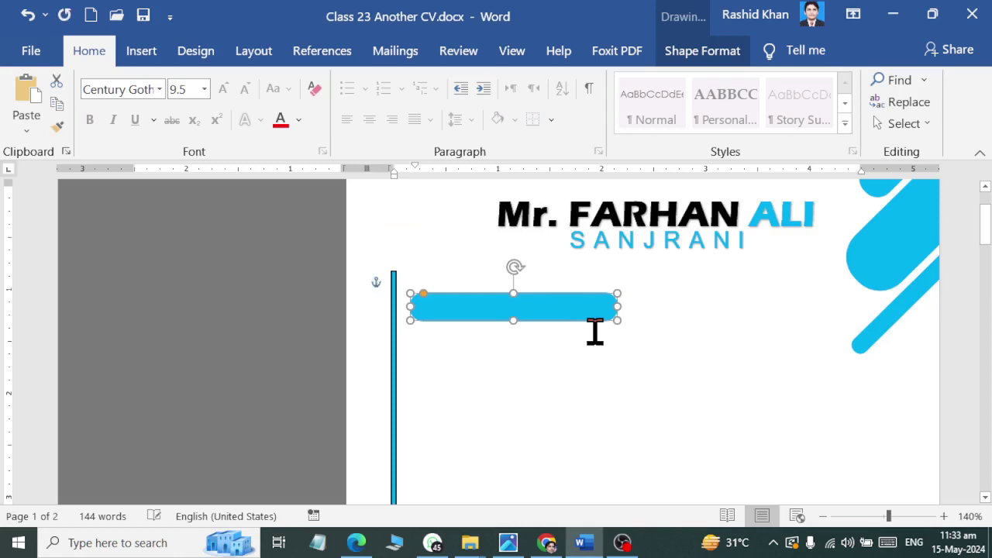
{"action": "key", "text": "Right"}
{"action": "key", "text": "Right"}
Duplicate the blue pill bar and try placing the copy lower, undoing misplaced moves.
{"action": "key", "text": "ctrl+d"}
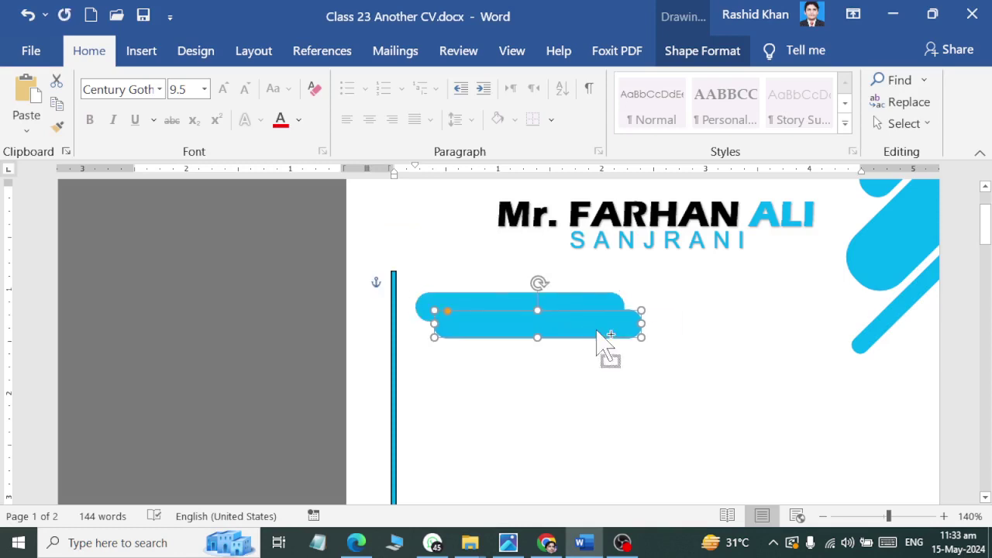
{"action": "mouse_move", "coordinate": [537, 330]}
{"action": "left_mouse_down"}
{"action": "mouse_move", "coordinate": [487, 507]}
{"action": "mouse_move", "coordinate": [507, 470]}
{"action": "mouse_move", "coordinate": [521, 484]}
{"action": "left_mouse_up"}
{"action": "scroll", "coordinate": [535, 396], "scroll_direction": "down", "scroll_amount": 3}
{"action": "scroll", "coordinate": [536, 392], "scroll_direction": "up", "scroll_amount": 1}
{"action": "scroll", "coordinate": [533, 391], "scroll_direction": "down", "scroll_amount": 5, "text": "ctrl"}
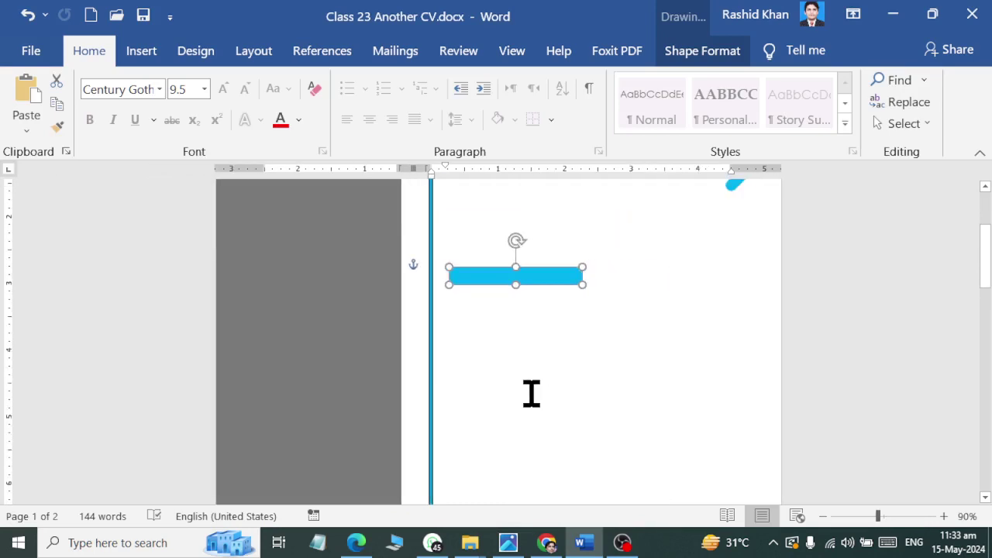
{"action": "scroll", "coordinate": [531, 391], "scroll_direction": "up", "scroll_amount": 3}
{"action": "key", "text": "ctrl+z"}
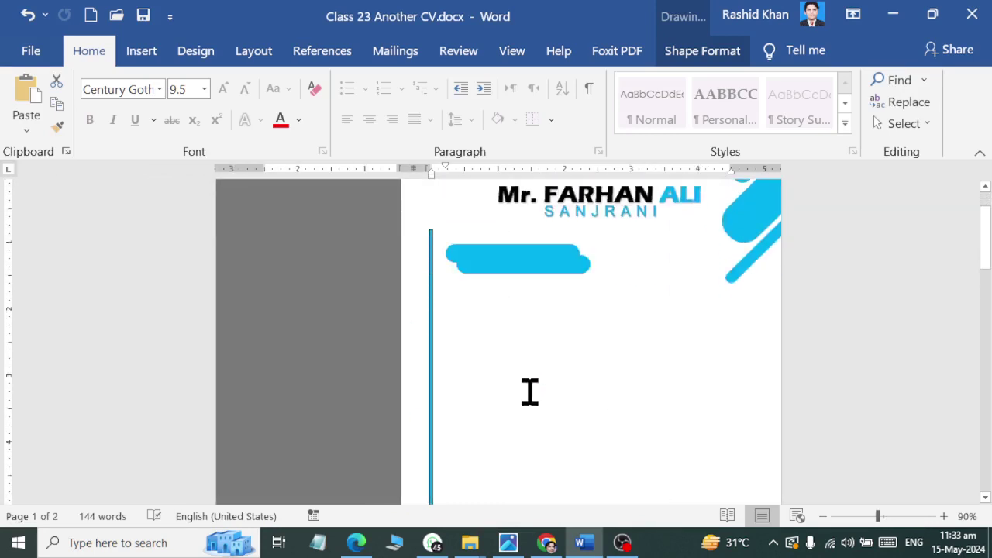
{"action": "key", "text": "ctrl+z"}
{"action": "left_click_drag", "start_coordinate": [526, 267], "coordinate": [515, 404]}
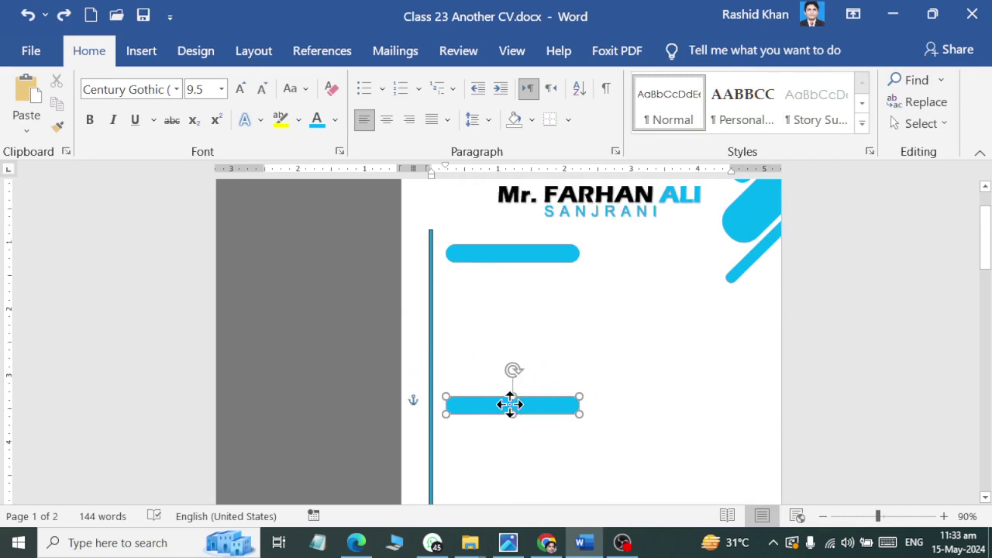
{"action": "left_click_drag", "start_coordinate": [515, 404], "coordinate": [509, 400]}
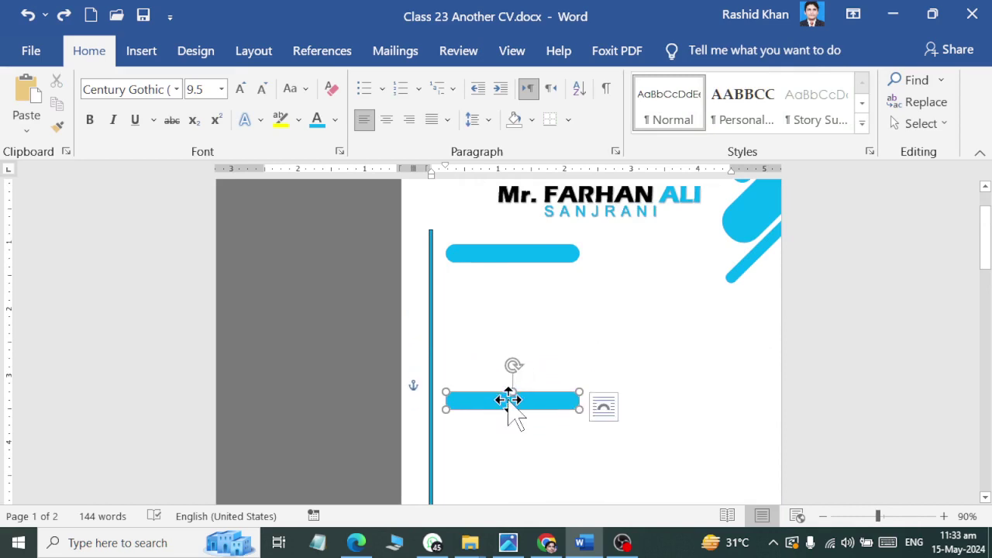
{"action": "scroll", "coordinate": [512, 403], "scroll_direction": "down", "scroll_amount": 2}
{"action": "key", "text": "ctrl+z"}
{"action": "key", "text": "ctrl+z"}
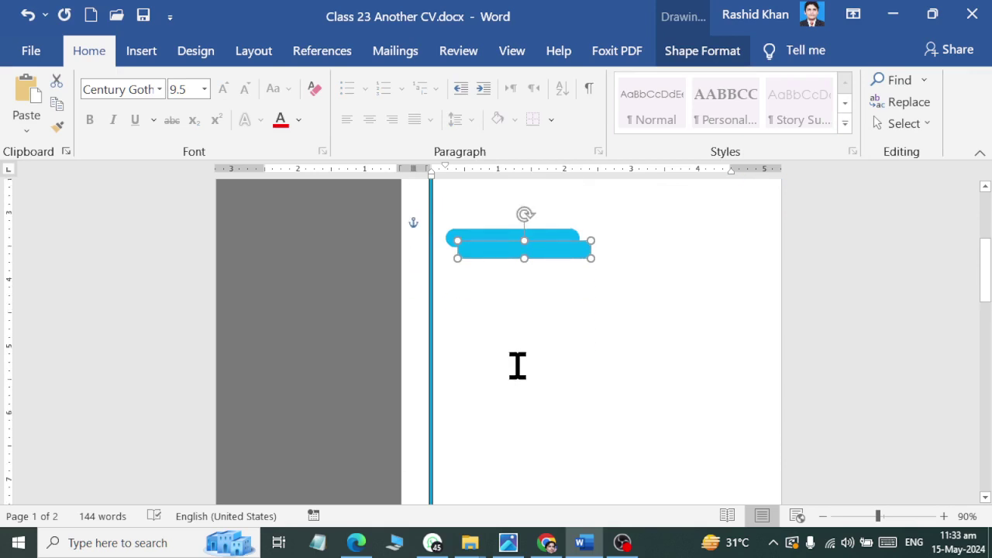
Move the copied bar further down, matching the reference CV's section spacing.
{"action": "left_click_drag", "start_coordinate": [512, 250], "coordinate": [504, 443]}
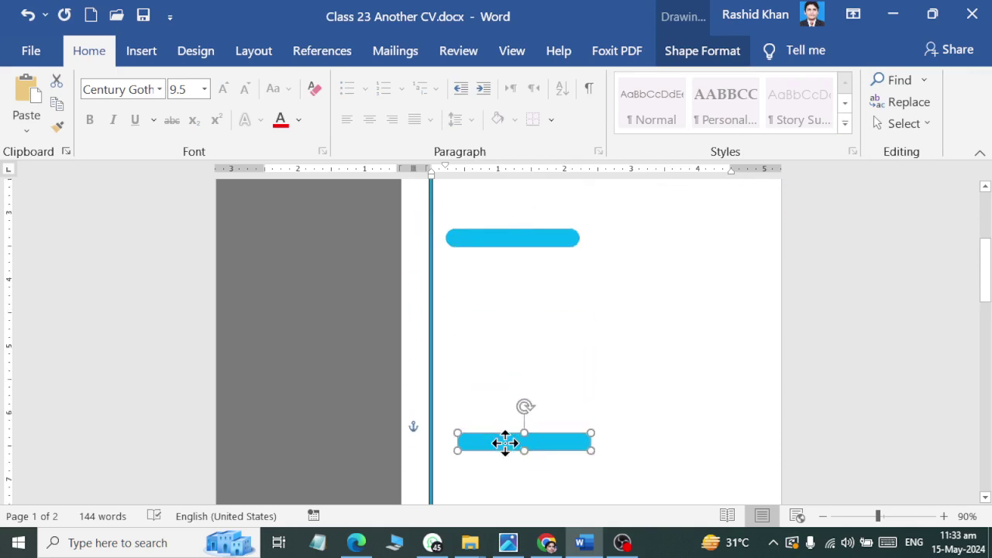
{"action": "scroll", "coordinate": [505, 423], "scroll_direction": "down", "scroll_amount": 5}
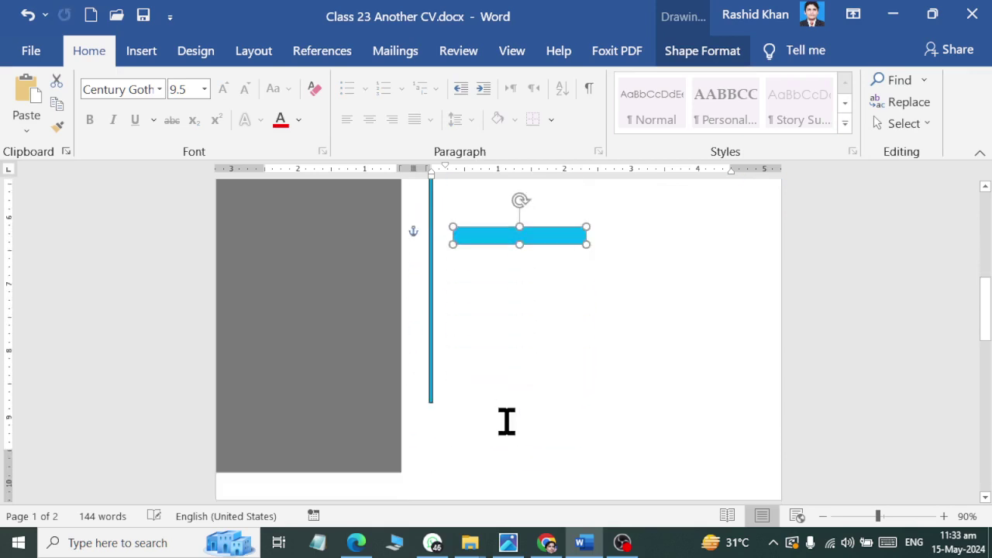
{"action": "key", "text": "alt+Tab"}
{"action": "scroll", "coordinate": [505, 405], "scroll_direction": "down", "scroll_amount": 3}
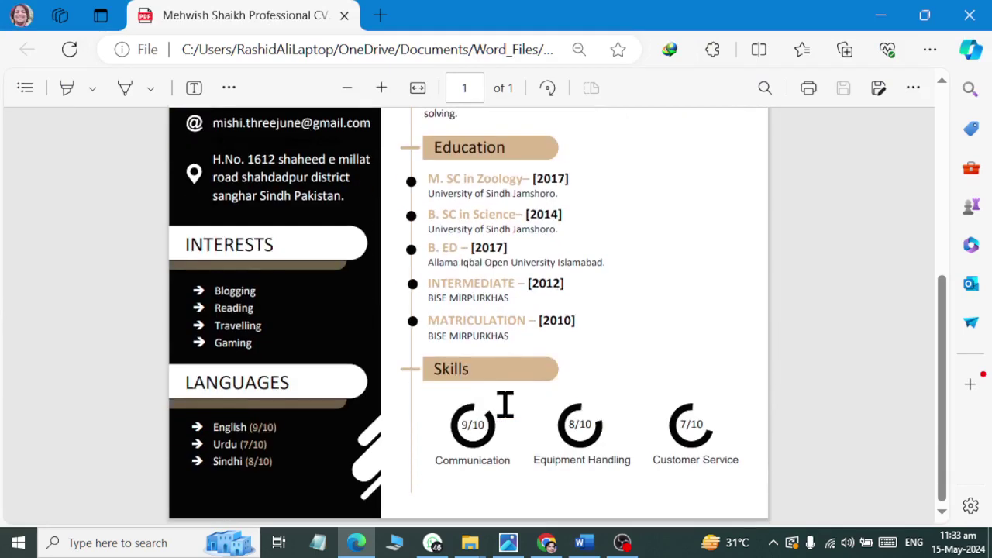
{"action": "key", "text": "alt+Tab"}
{"action": "scroll", "coordinate": [505, 390], "scroll_direction": "down", "scroll_amount": 2}
{"action": "scroll", "coordinate": [512, 334], "scroll_direction": "up", "scroll_amount": 3}
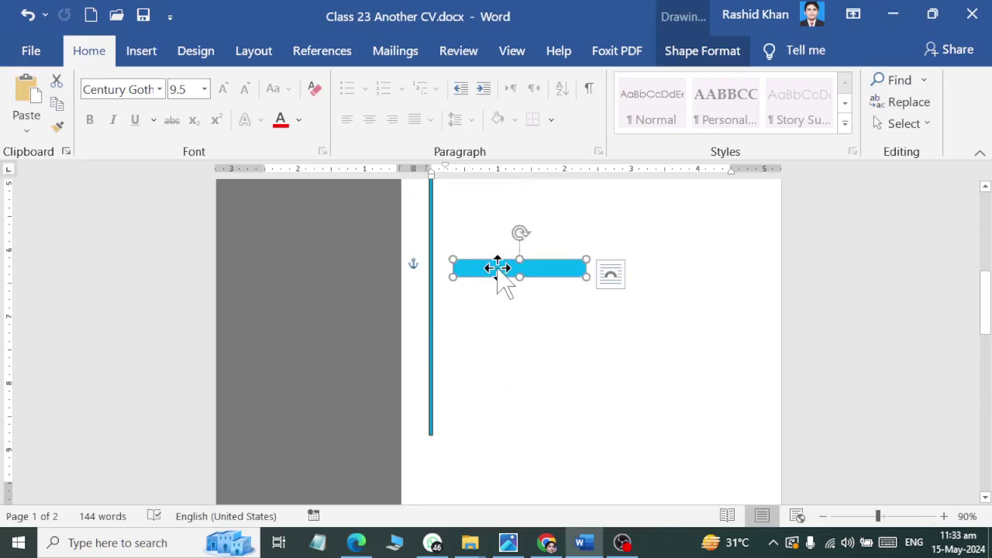
{"action": "left_click_drag", "start_coordinate": [497, 268], "coordinate": [498, 322]}
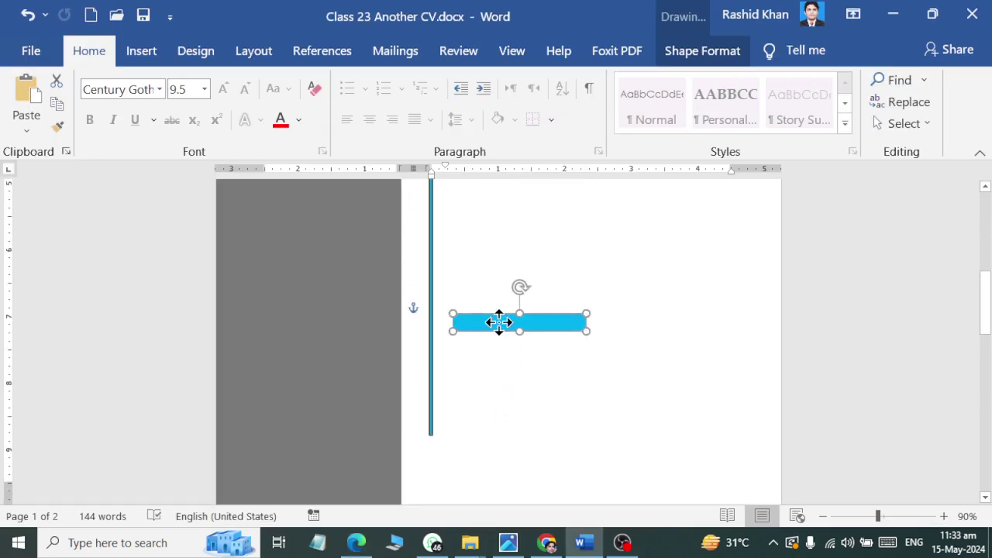
{"action": "scroll", "coordinate": [505, 332], "scroll_direction": "up", "scroll_amount": 4}
{"action": "key", "text": "alt+Tab"}
{"action": "key", "text": "alt+Tab"}
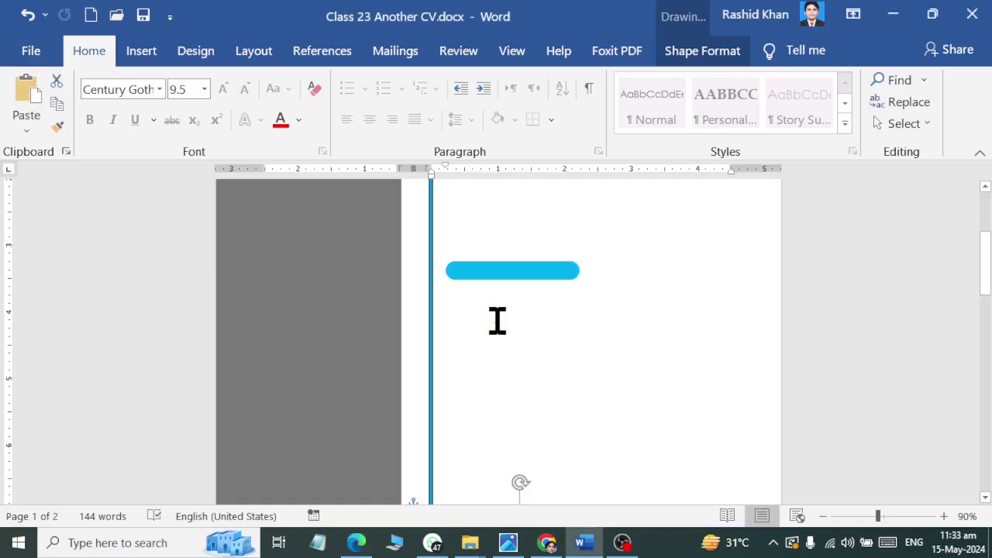
{"action": "scroll", "coordinate": [440, 434], "scroll_direction": "down", "scroll_amount": 3}
{"action": "scroll", "coordinate": [427, 435], "scroll_direction": "down", "scroll_amount": 2}
Extend the vertical divider line further down the page.
{"action": "left_click", "coordinate": [427, 435]}
{"action": "scroll", "coordinate": [431, 411], "scroll_direction": "down", "scroll_amount": 4}
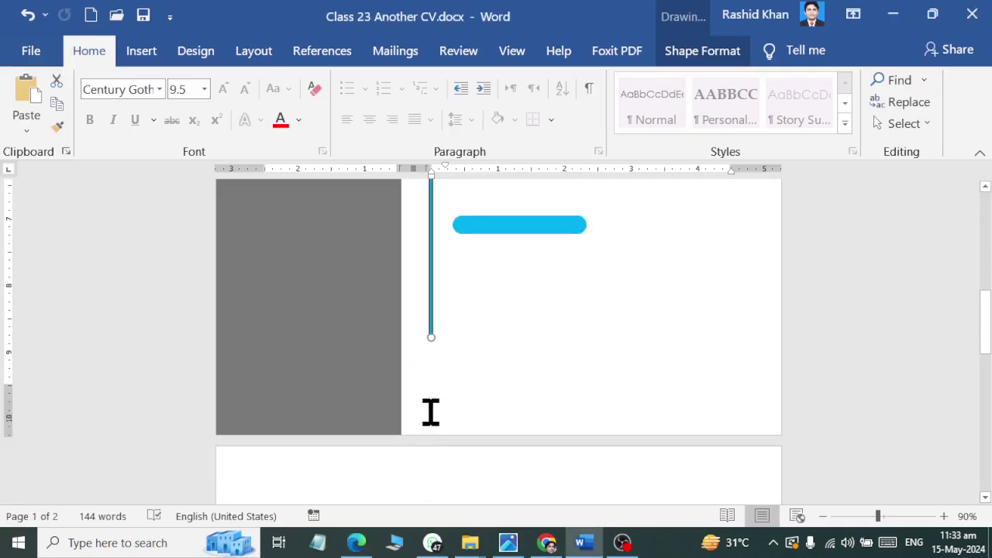
{"action": "left_click_drag", "start_coordinate": [431, 337], "coordinate": [432, 361]}
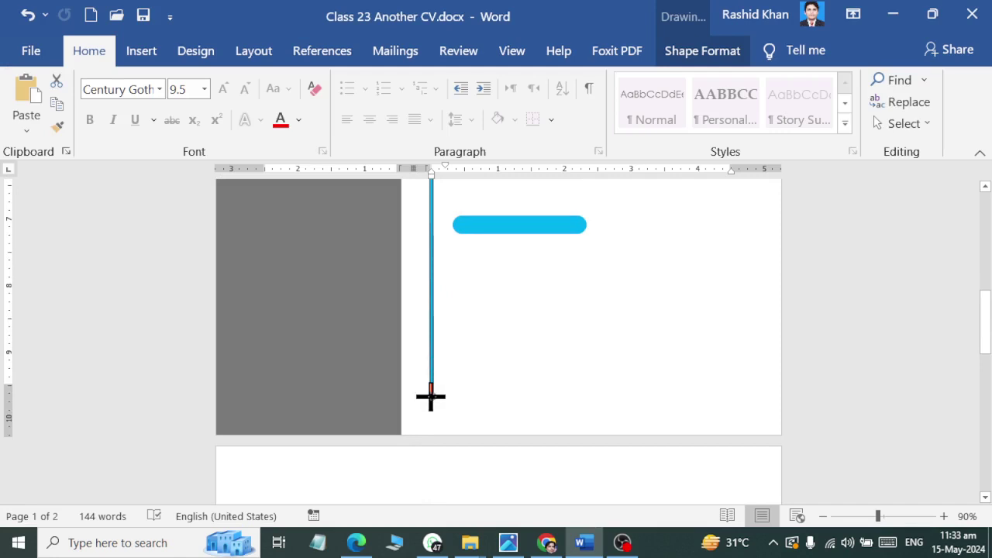
{"action": "scroll", "coordinate": [434, 392], "scroll_direction": "up", "scroll_amount": 5}
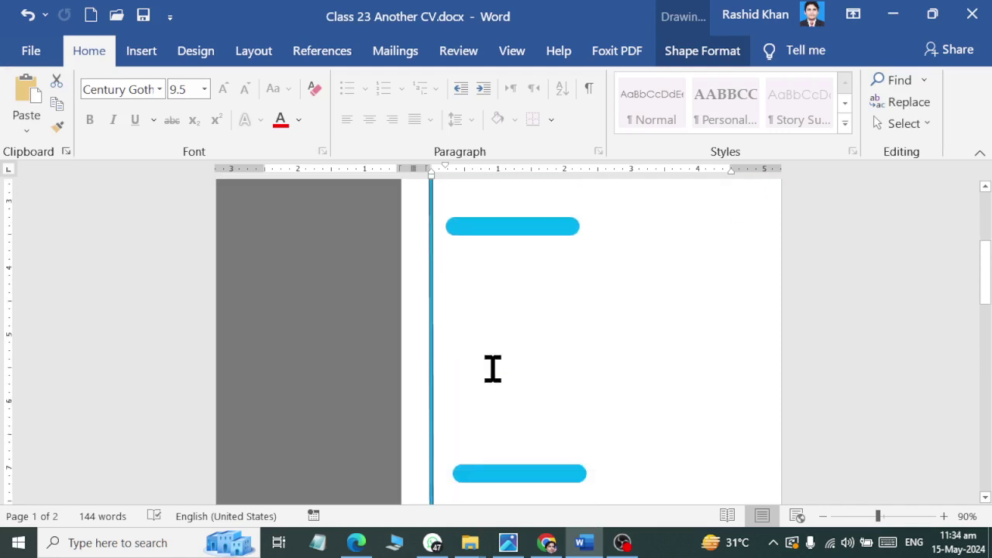
{"action": "scroll", "coordinate": [497, 358], "scroll_direction": "down", "scroll_amount": 2}
Fine-tune the second bar's position lower on the page, leaving a gap below the first.
{"action": "left_click_drag", "start_coordinate": [501, 321], "coordinate": [488, 348]}
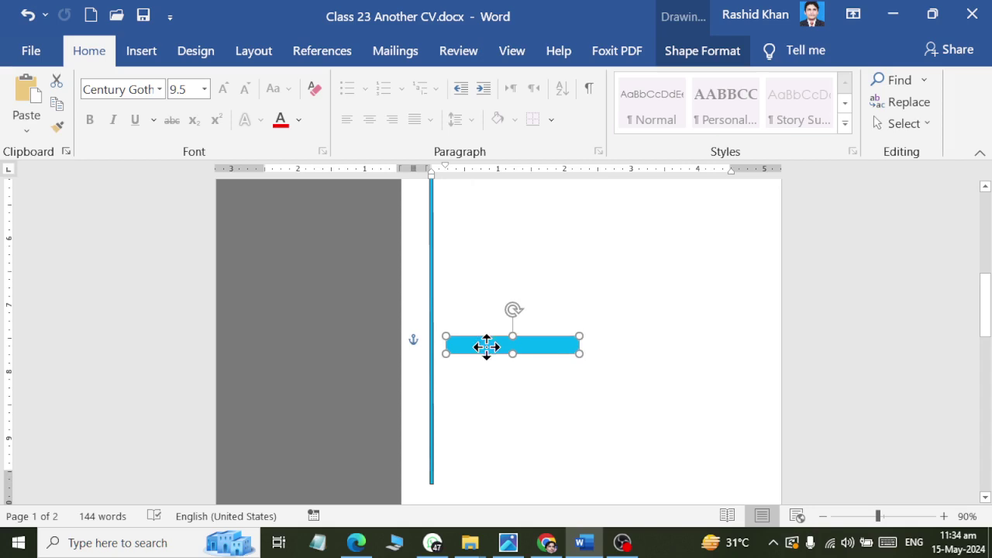
{"action": "left_click", "coordinate": [489, 323]}
{"action": "scroll", "coordinate": [491, 290], "scroll_direction": "up", "scroll_amount": 3}
{"action": "scroll", "coordinate": [494, 410], "scroll_direction": "up", "scroll_amount": 2}
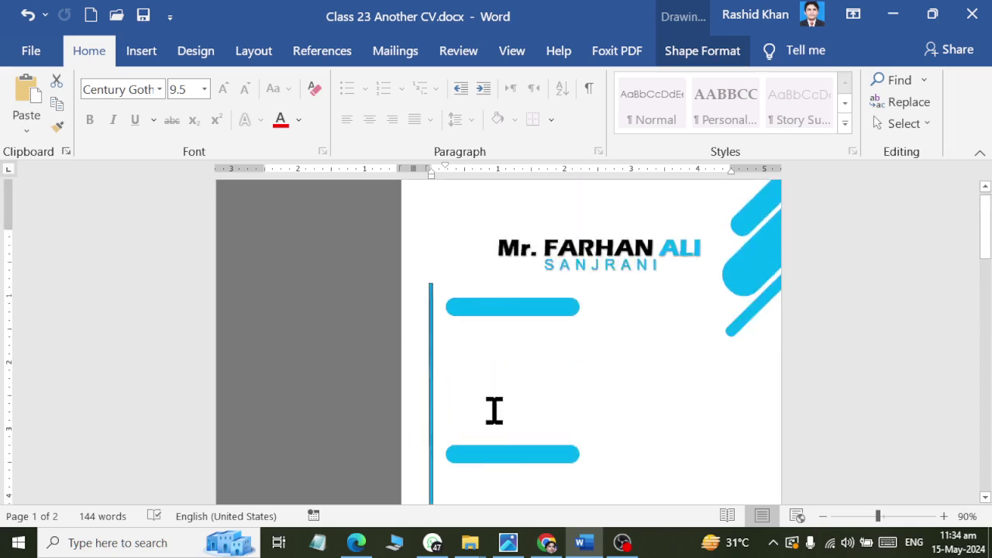
{"action": "scroll", "coordinate": [498, 421], "scroll_direction": "down", "scroll_amount": 3}
{"action": "left_click_drag", "start_coordinate": [499, 356], "coordinate": [498, 399]}
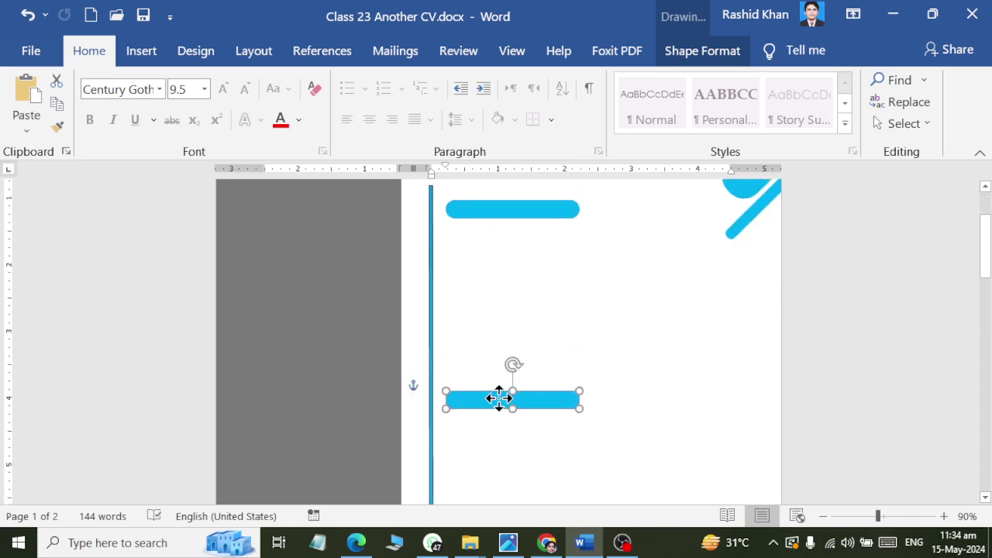
{"action": "scroll", "coordinate": [504, 381], "scroll_direction": "down", "scroll_amount": 3}
{"action": "scroll", "coordinate": [504, 380], "scroll_direction": "up", "scroll_amount": 1}
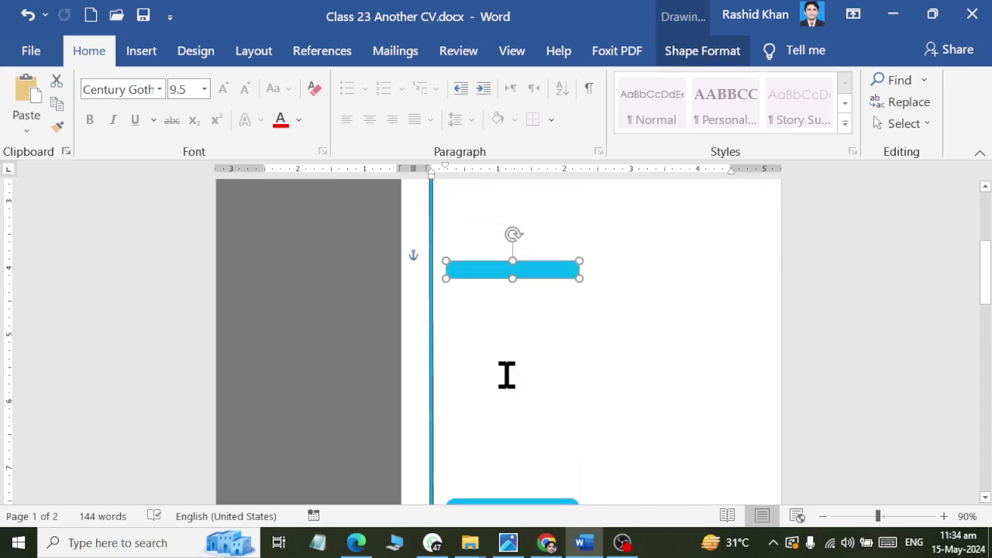
{"action": "left_click_drag", "start_coordinate": [488, 276], "coordinate": [485, 255]}
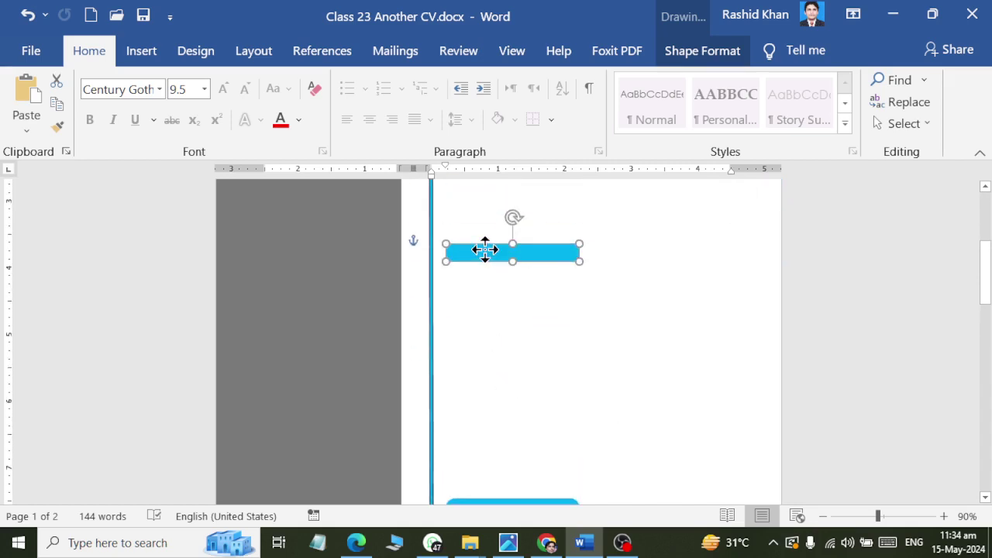
{"action": "scroll", "coordinate": [484, 256], "scroll_direction": "up", "scroll_amount": 3}
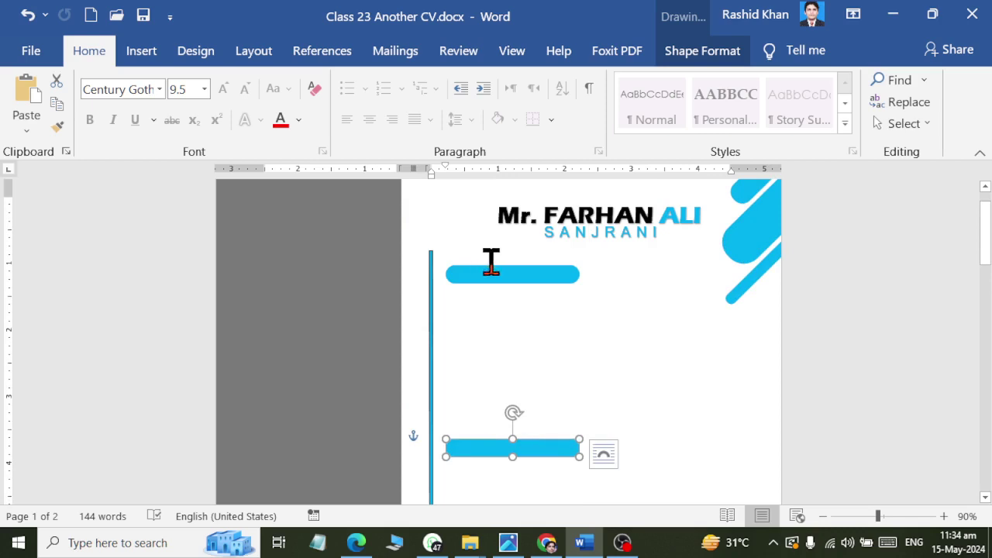
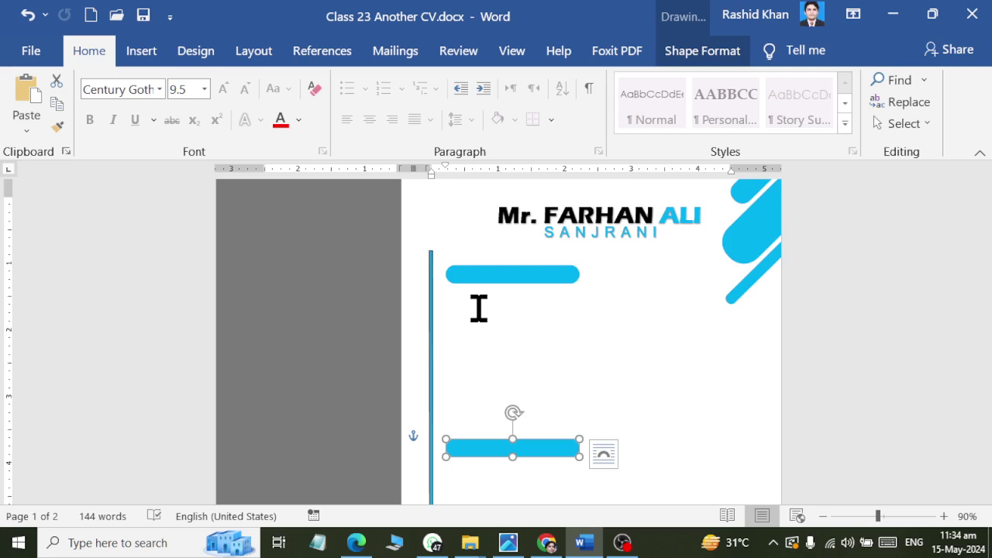
Select the upper and lower blue bars and look over the shape's alignment options.
{"action": "left_click", "coordinate": [499, 275]}
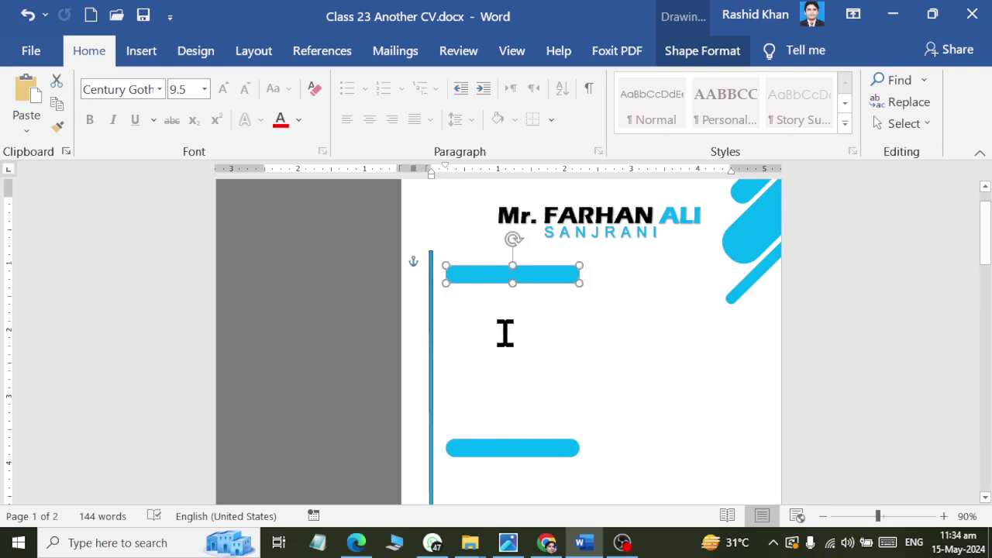
{"action": "scroll", "coordinate": [502, 342], "scroll_direction": "down", "scroll_amount": 2}
{"action": "left_click", "coordinate": [496, 383]}
{"action": "scroll", "coordinate": [494, 390], "scroll_direction": "down", "scroll_amount": 1}
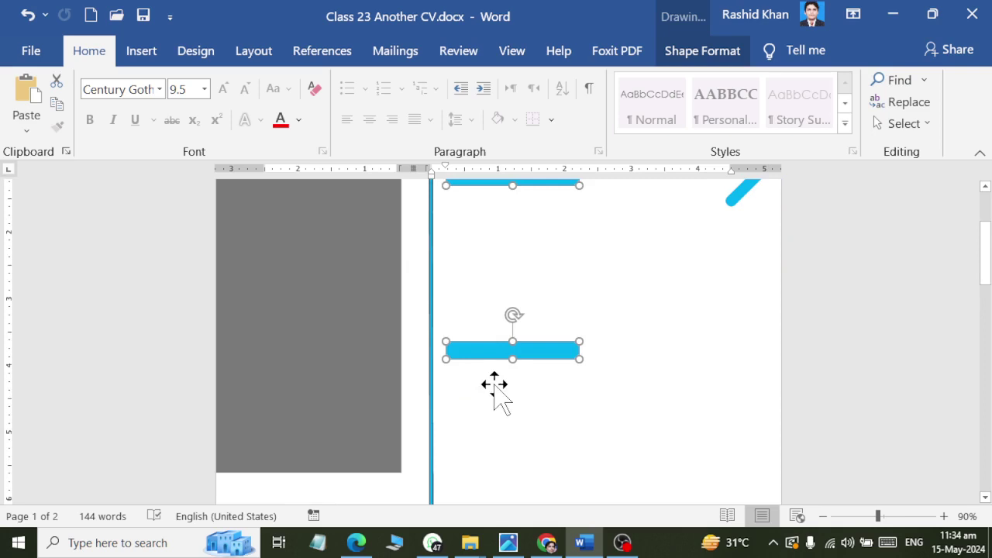
{"action": "scroll", "coordinate": [512, 411], "scroll_direction": "down", "scroll_amount": 10}
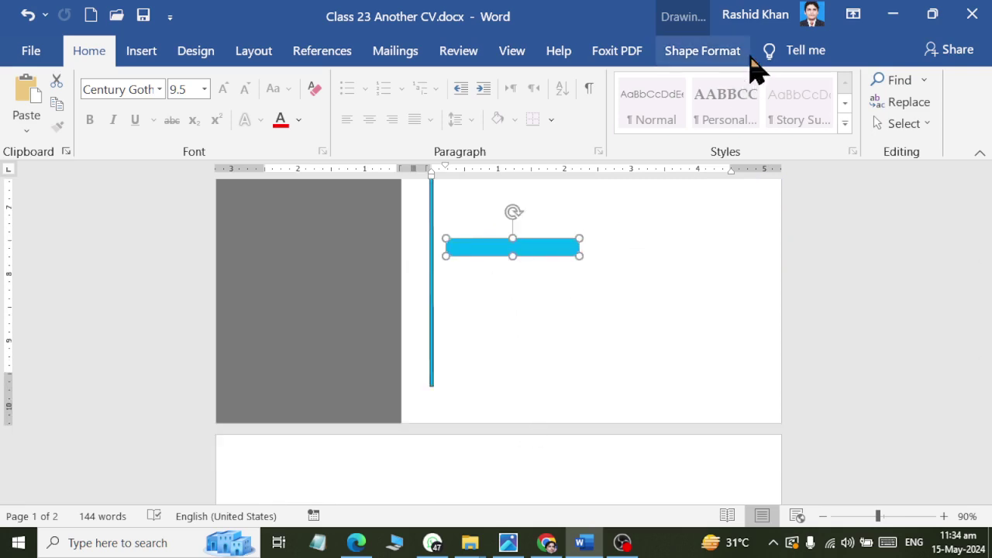
{"action": "left_click", "coordinate": [725, 54]}
{"action": "left_click", "coordinate": [787, 125]}
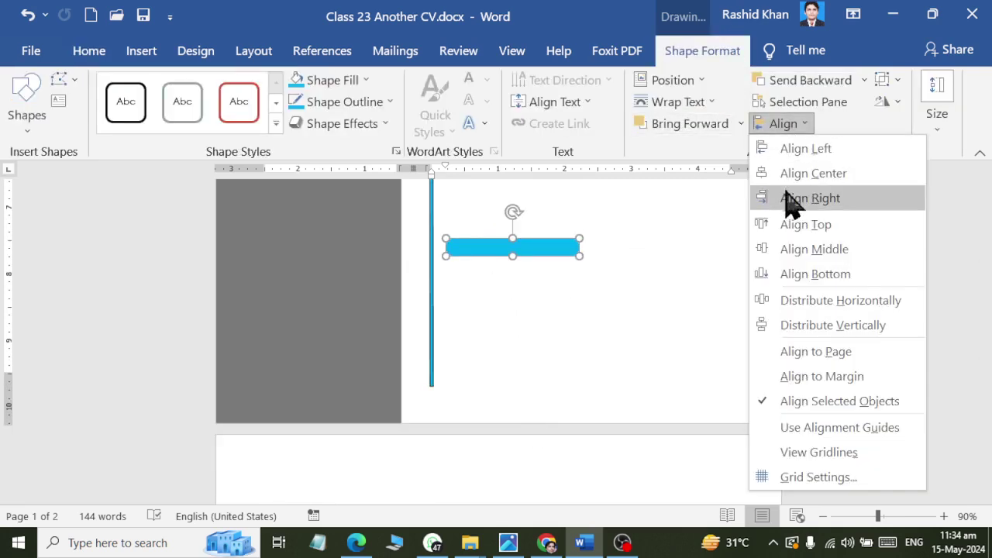
{"action": "left_click", "coordinate": [798, 153]}
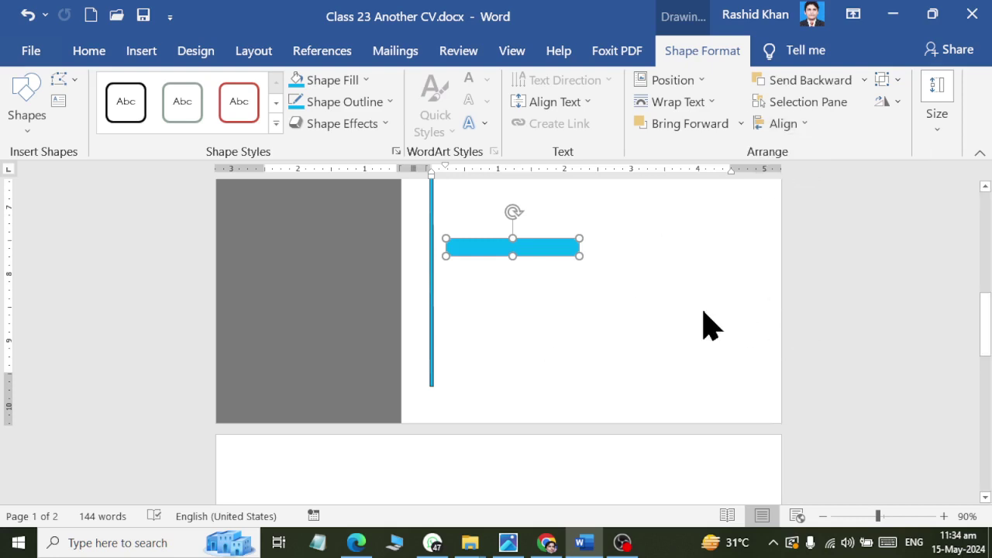
{"action": "scroll", "coordinate": [545, 287], "scroll_direction": "up", "scroll_amount": 5}
{"action": "left_click", "coordinate": [558, 291]}
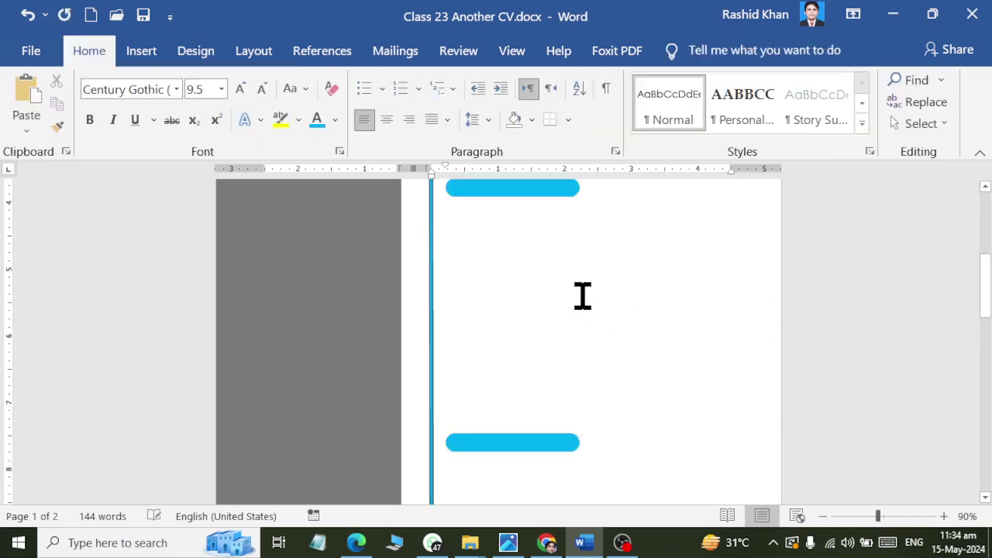
Reselect the top blue bar and compare the page with the reference CV.
{"action": "scroll", "coordinate": [582, 295], "scroll_direction": "up", "scroll_amount": 1}
{"action": "scroll", "coordinate": [543, 288], "scroll_direction": "up", "scroll_amount": 2}
{"action": "left_click", "coordinate": [535, 325]}
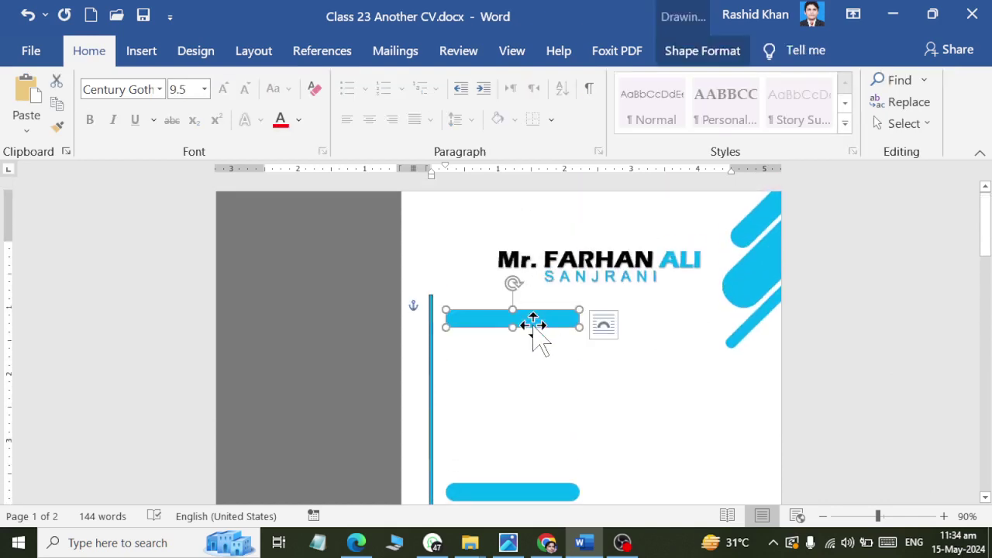
{"action": "left_click", "coordinate": [596, 359]}
{"action": "scroll", "coordinate": [629, 365], "scroll_direction": "down", "scroll_amount": 3}
{"action": "scroll", "coordinate": [628, 365], "scroll_direction": "up", "scroll_amount": 3}
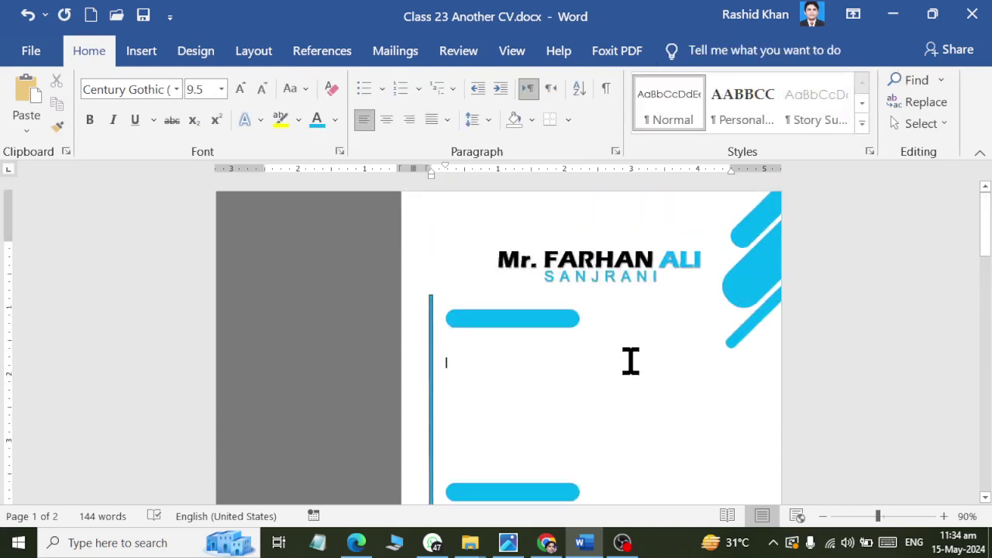
{"action": "key", "text": "alt+Tab"}
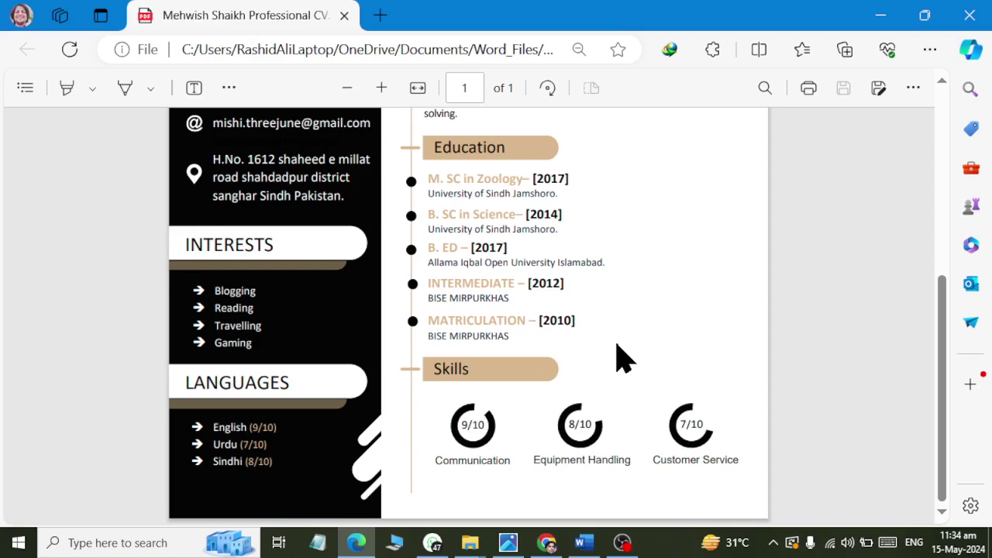
{"action": "key", "text": "alt+Tab"}
Add text to the top pill and set its Align Text to Middle.
{"action": "left_click", "coordinate": [484, 321]}
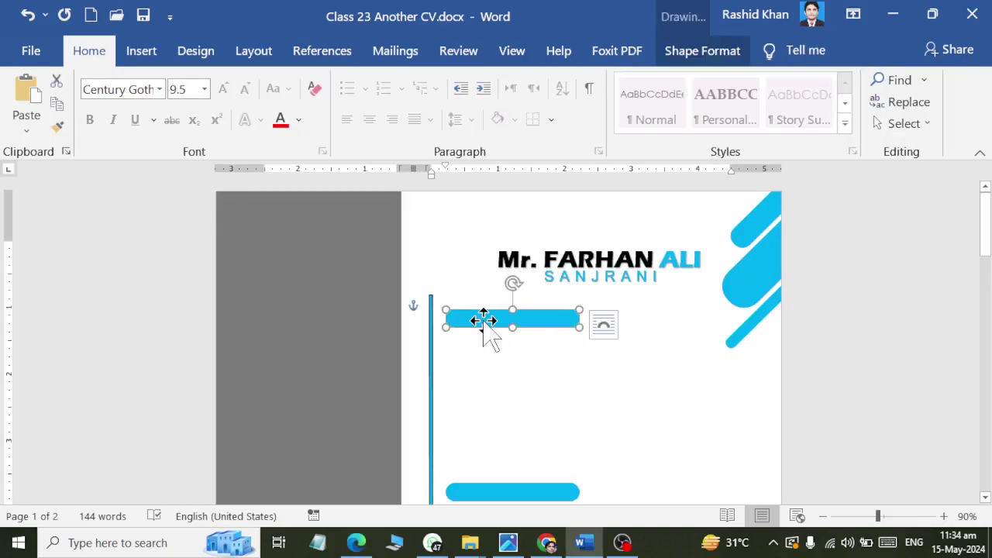
{"action": "right_click", "coordinate": [484, 320]}
{"action": "left_click", "coordinate": [530, 232]}
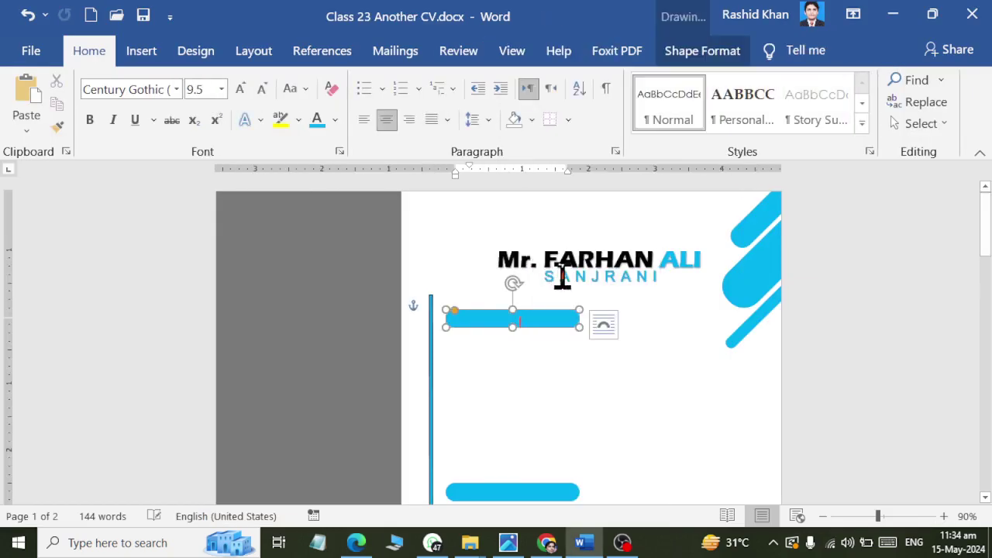
{"action": "scroll", "coordinate": [553, 299], "scroll_direction": "up", "scroll_amount": 4, "text": "ctrl"}
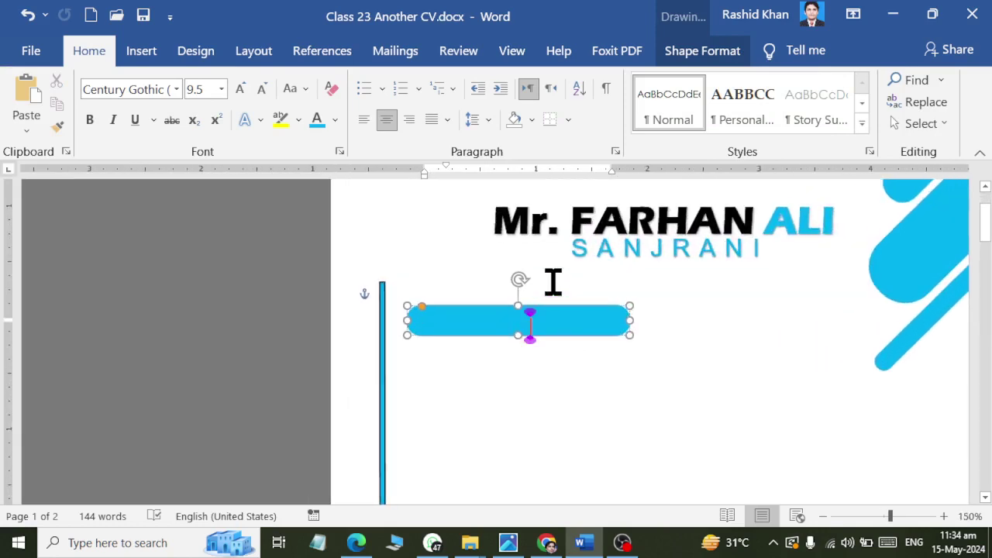
{"action": "scroll", "coordinate": [553, 298], "scroll_direction": "up", "scroll_amount": 5, "text": "ctrl"}
{"action": "left_click", "coordinate": [703, 51]}
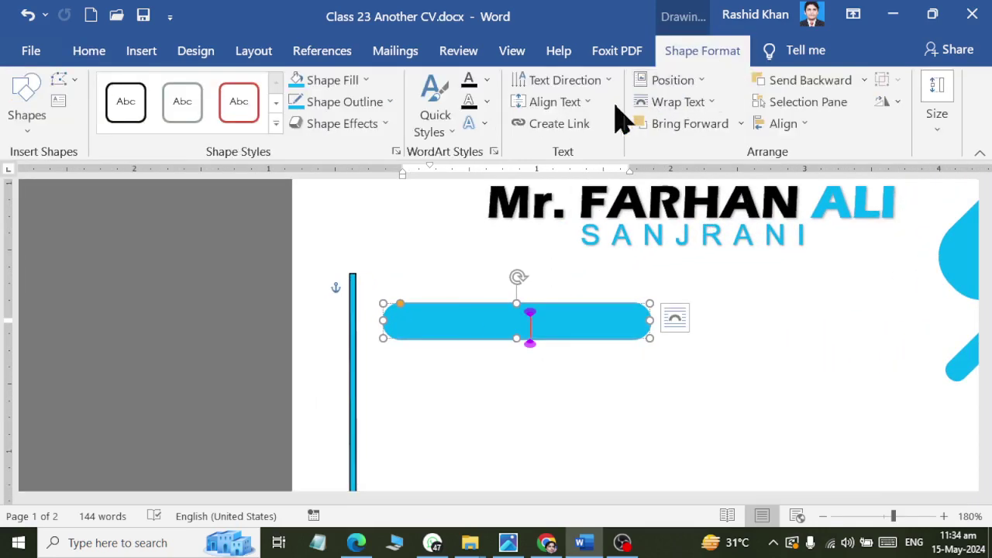
{"action": "left_click", "coordinate": [555, 102]}
{"action": "left_click", "coordinate": [575, 218]}
Check the line spacing options, then view the Design and Layout tabs.
{"action": "left_click", "coordinate": [92, 52]}
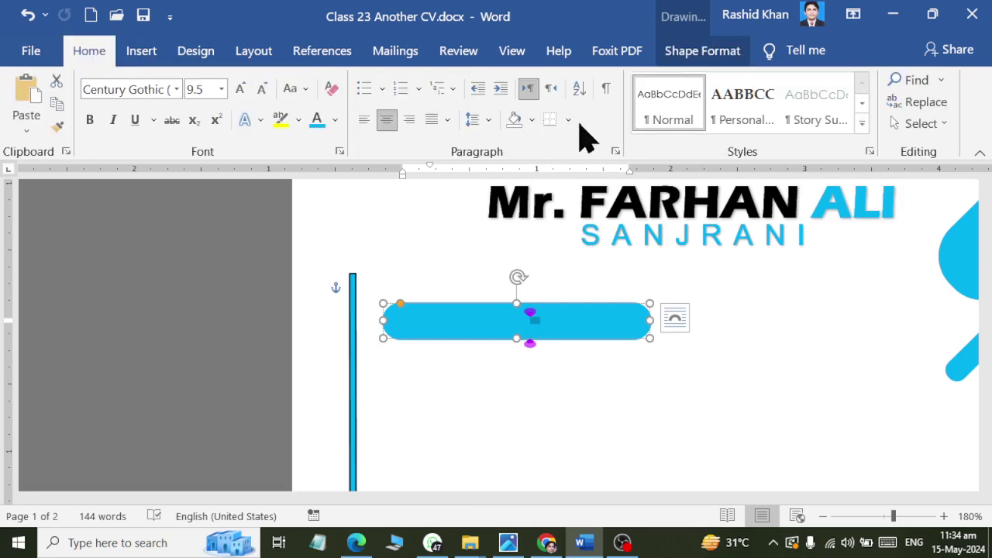
{"action": "left_click", "coordinate": [477, 120]}
{"action": "left_click", "coordinate": [496, 145]}
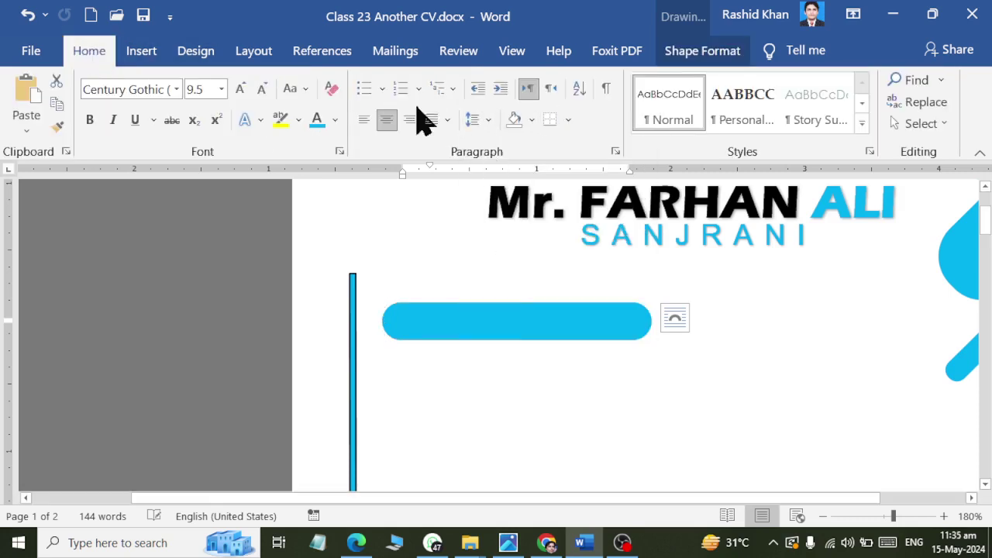
{"action": "left_click", "coordinate": [195, 50]}
{"action": "left_click", "coordinate": [256, 53]}
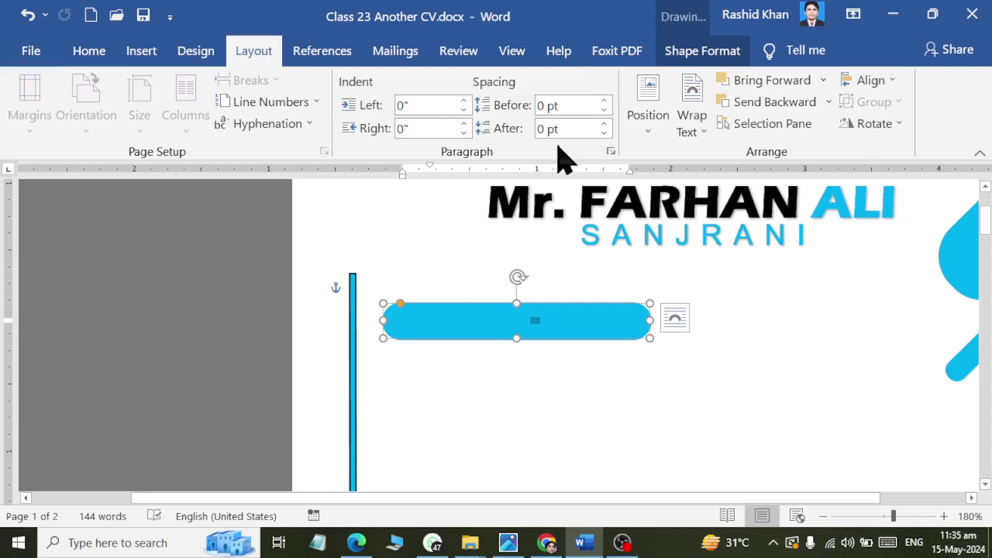
Set the top pill's Text Box left, right, top and bottom margins to 0" in Format Shape.
{"action": "right_click", "coordinate": [545, 326]}
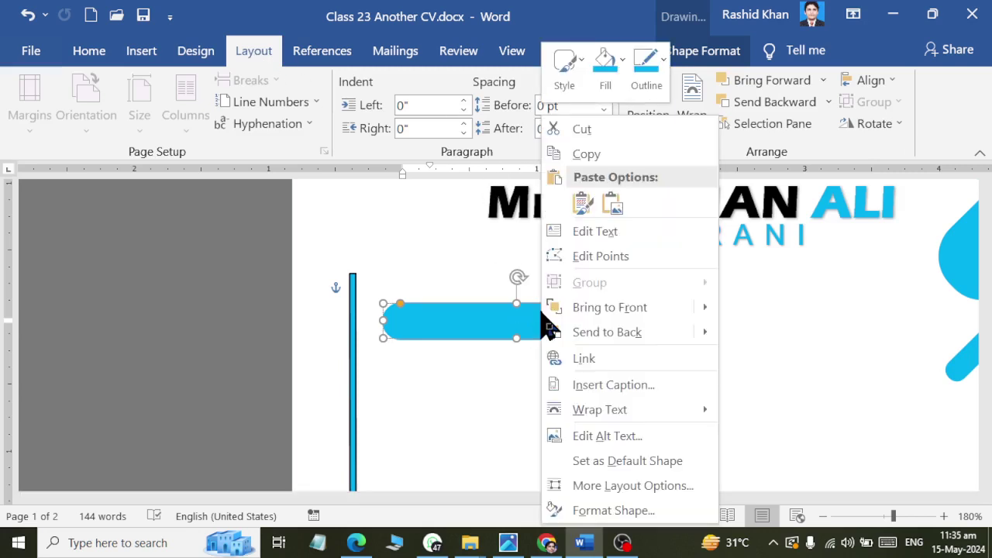
{"action": "left_click", "coordinate": [610, 510]}
{"action": "left_click", "coordinate": [872, 242]}
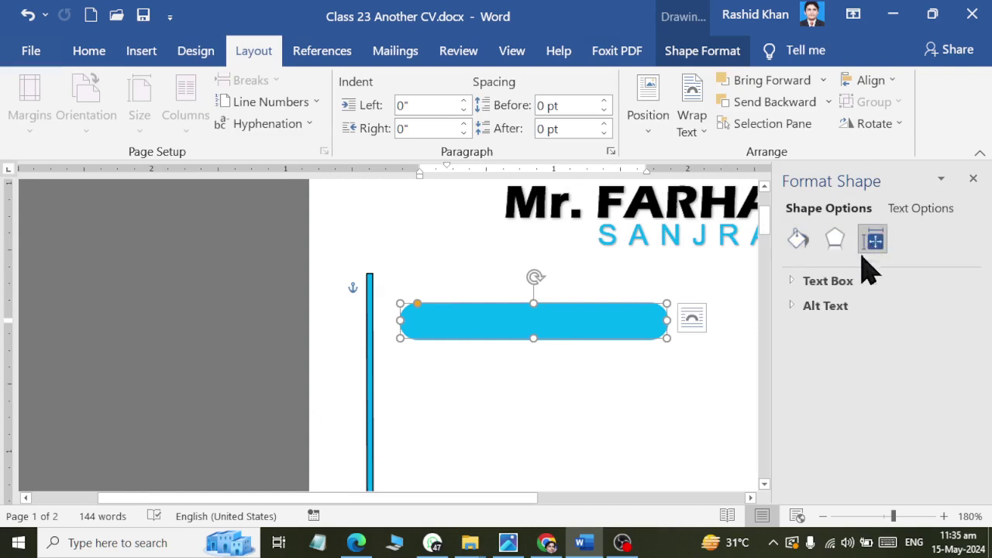
{"action": "left_click", "coordinate": [798, 283]}
{"action": "scroll", "coordinate": [822, 372], "scroll_direction": "down", "scroll_amount": 1}
{"action": "left_click_drag", "start_coordinate": [837, 485], "coordinate": [873, 486]}
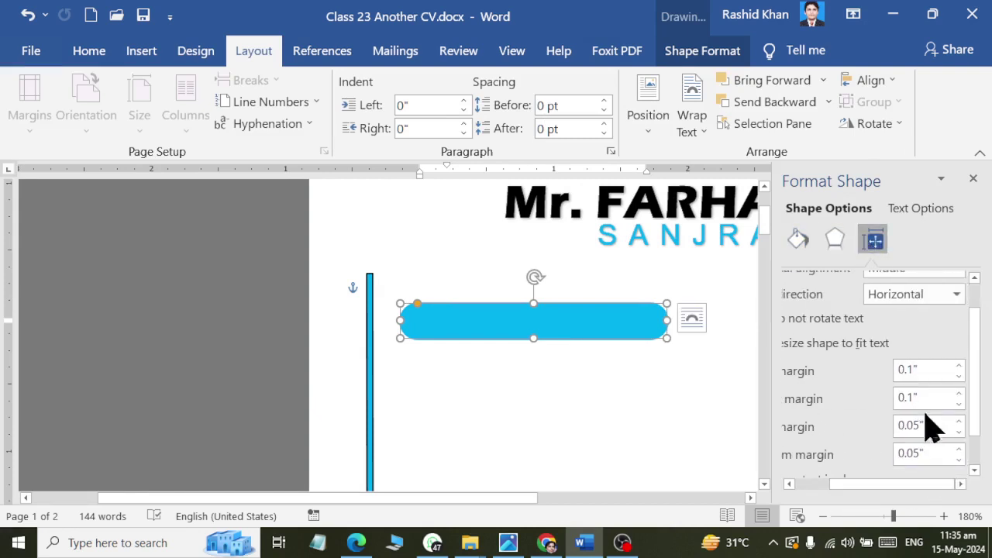
{"action": "double_click", "coordinate": [924, 370]}
{"action": "type", "text": "0"}
{"action": "key", "text": "Tab"}
{"action": "type", "text": "0"}
{"action": "key", "text": "Tab"}
{"action": "type", "text": "0"}
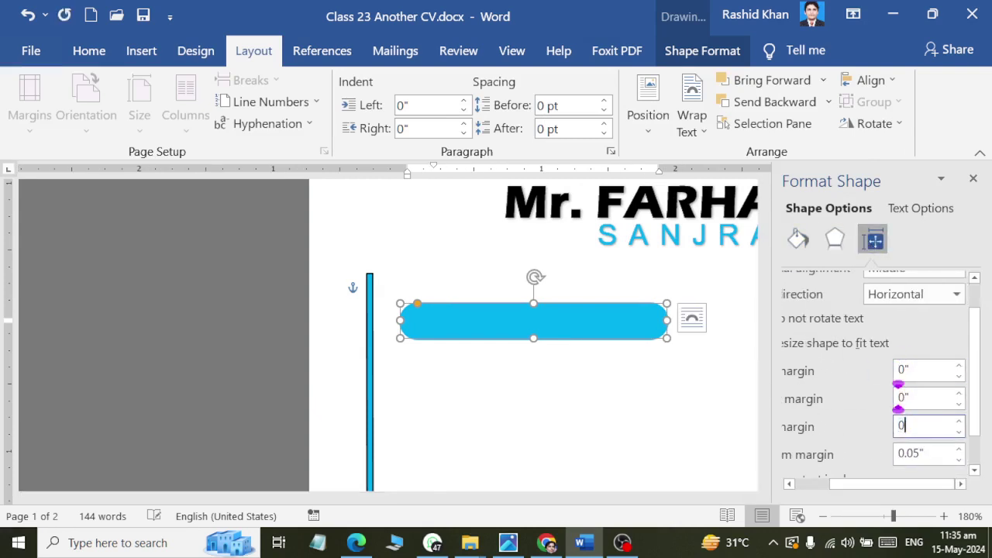
{"action": "key", "text": "Tab"}
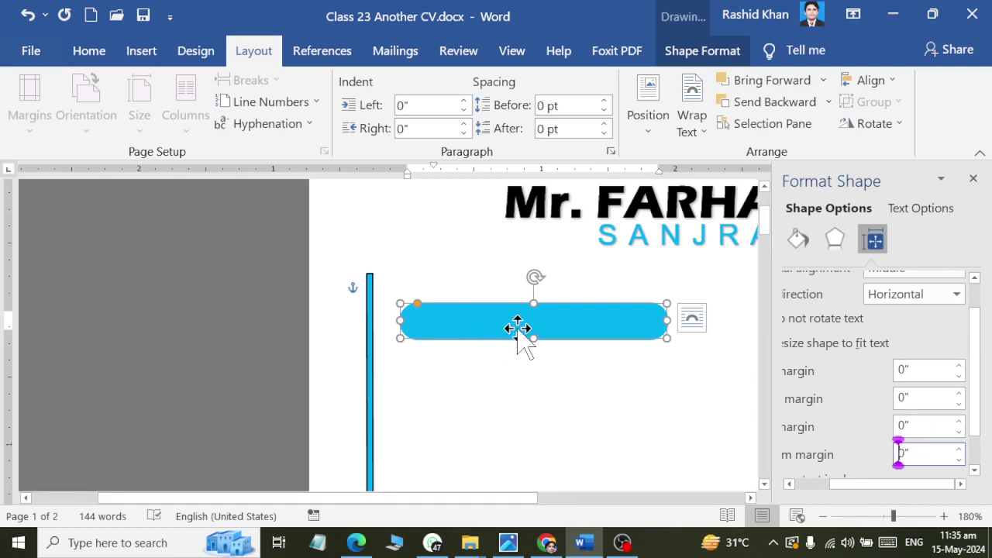
{"action": "left_click", "coordinate": [518, 332]}
{"action": "left_click", "coordinate": [89, 50]}
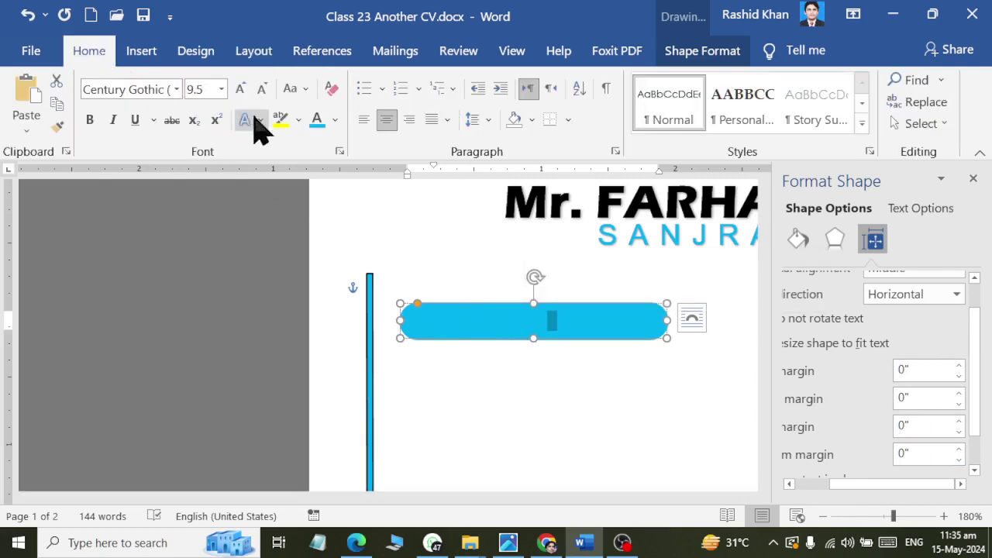
Compare the Word document against the reference CV window.
{"action": "left_click", "coordinate": [364, 120]}
{"action": "key", "text": "alt+Tab"}
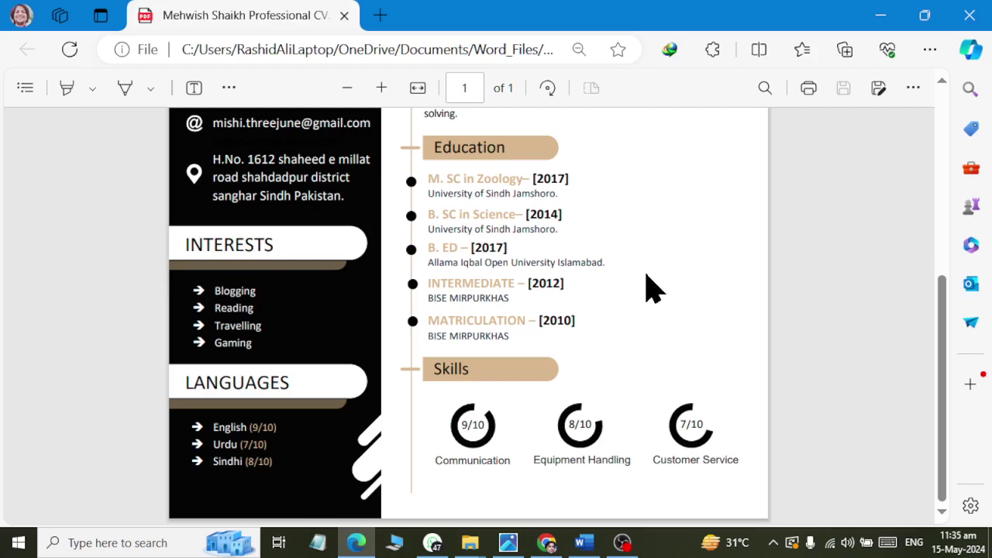
{"action": "key", "text": "alt+Tab"}
{"action": "scroll", "coordinate": [474, 284], "scroll_direction": "up", "scroll_amount": 1}
{"action": "key", "text": "alt+Tab"}
{"action": "scroll", "coordinate": [474, 281], "scroll_direction": "up", "scroll_amount": 3}
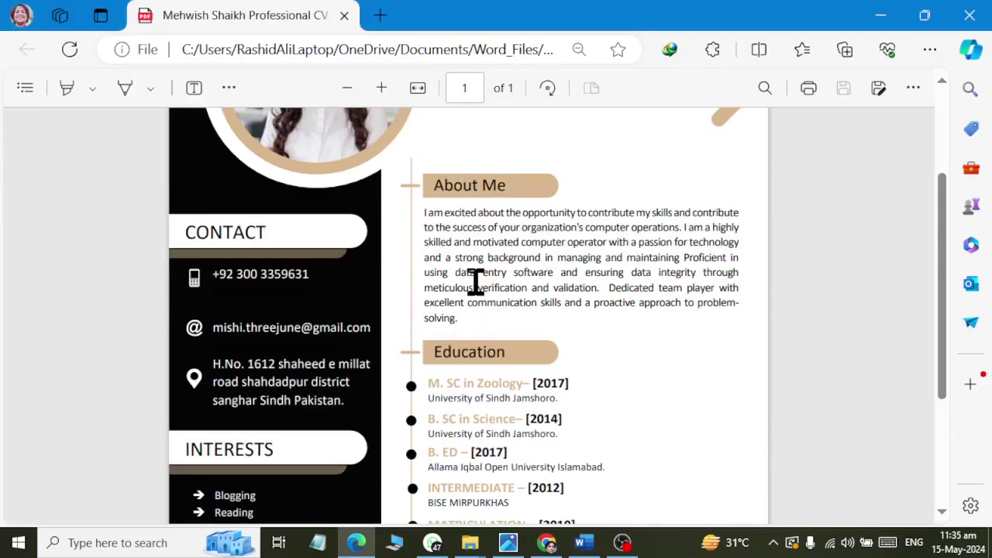
{"action": "key", "text": "alt+Tab"}
Type 'About Me' in the pill, undo the stray paste, and grow it to 14 pt.
{"action": "type", "text": "aB"}
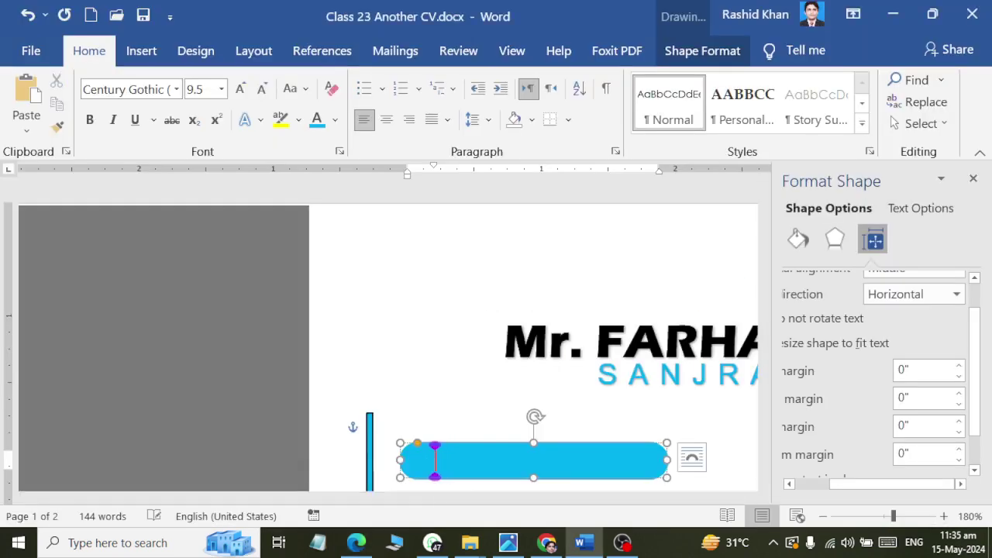
{"action": "key", "text": "ctrl+v"}
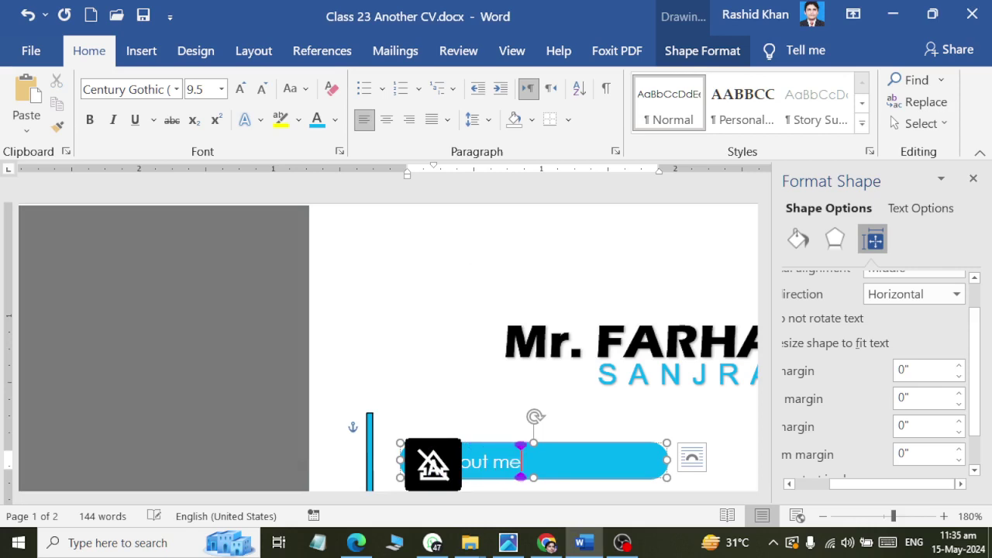
{"action": "key", "text": "ctrl+z"}
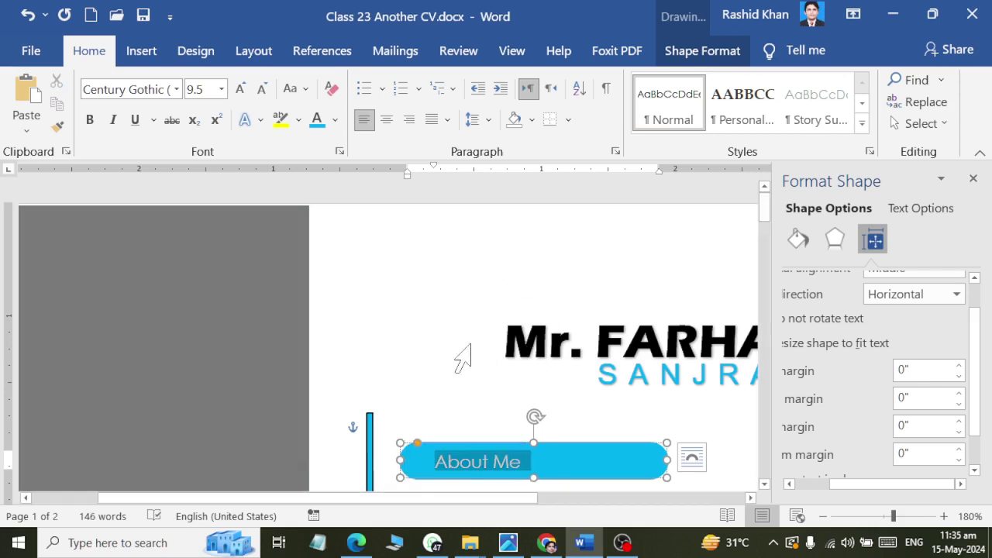
{"action": "left_click", "coordinate": [241, 91]}
{"action": "left_click", "coordinate": [241, 92]}
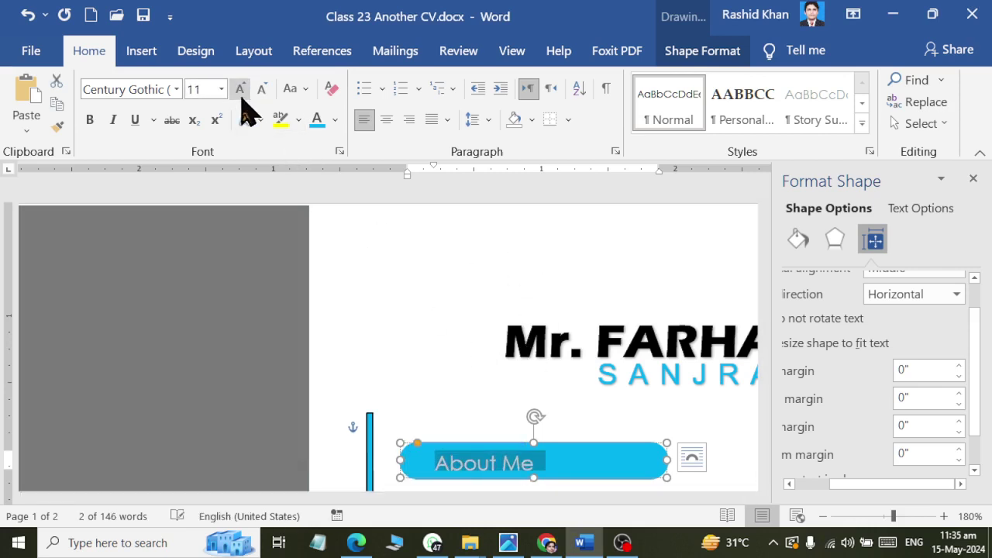
{"action": "left_click", "coordinate": [241, 91]}
{"action": "left_click", "coordinate": [241, 91]}
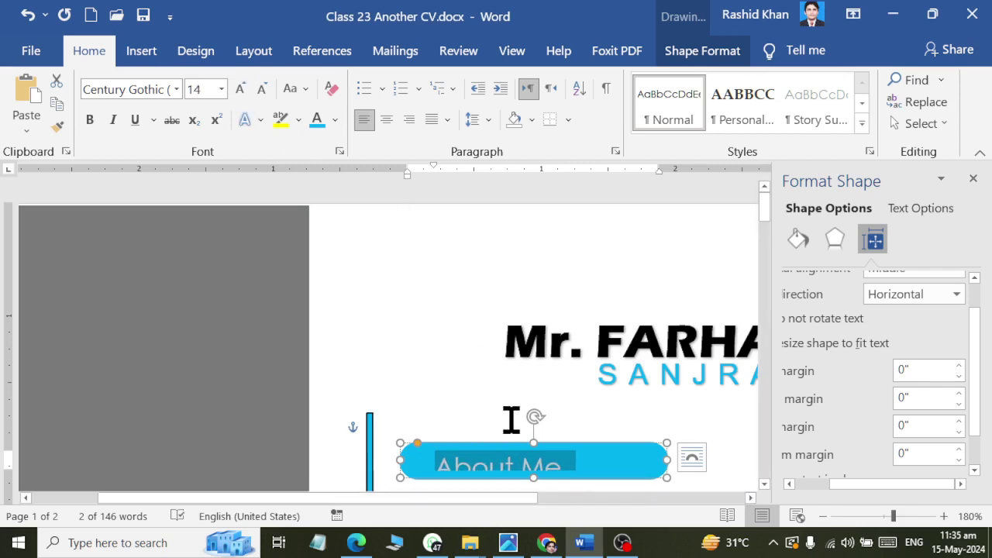
{"action": "scroll", "coordinate": [512, 411], "scroll_direction": "down", "scroll_amount": 3}
{"action": "left_click_drag", "start_coordinate": [575, 267], "coordinate": [434, 266]}
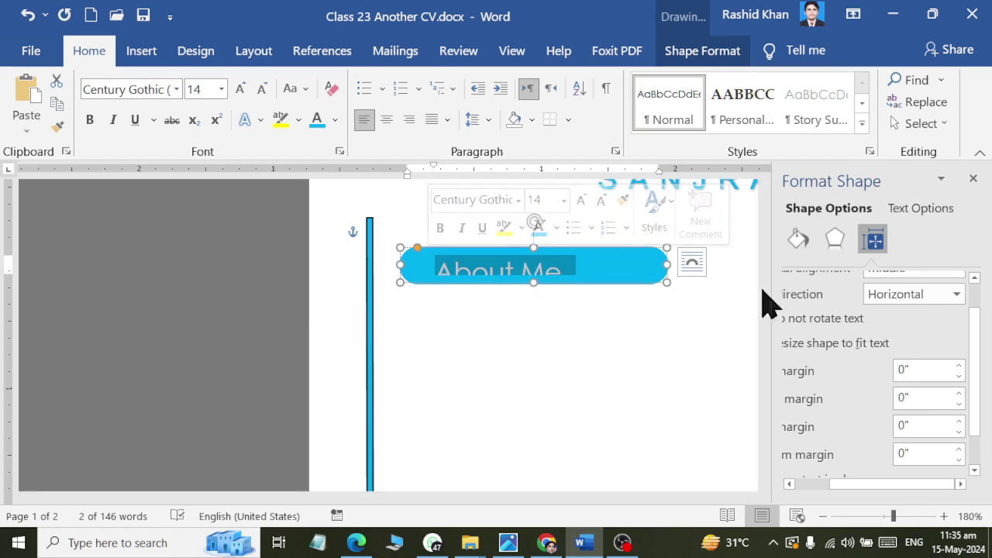
Set the About Me text's vertical alignment to Top and turn off Wrap text.
{"action": "scroll", "coordinate": [879, 388], "scroll_direction": "down", "scroll_amount": 2}
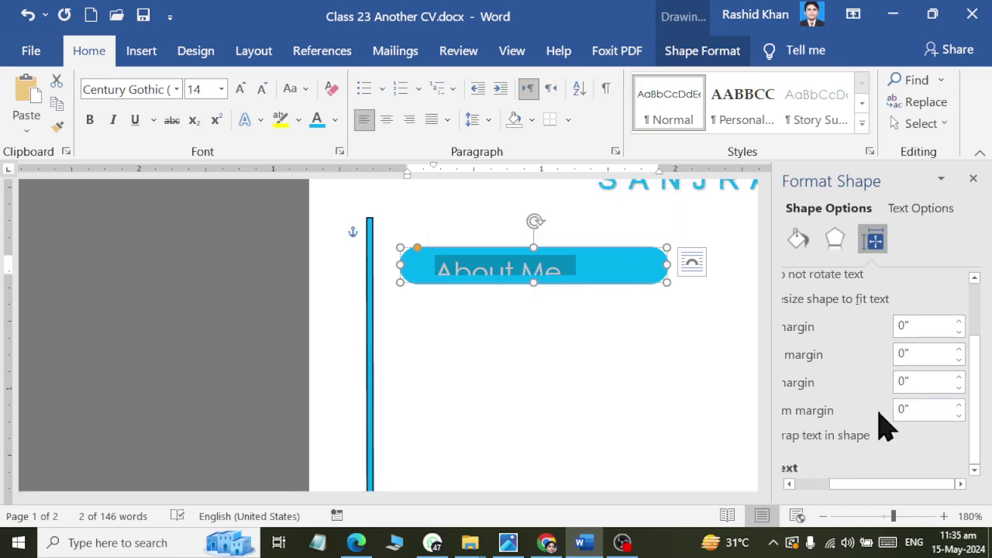
{"action": "scroll", "coordinate": [986, 364], "scroll_direction": "up", "scroll_amount": 4}
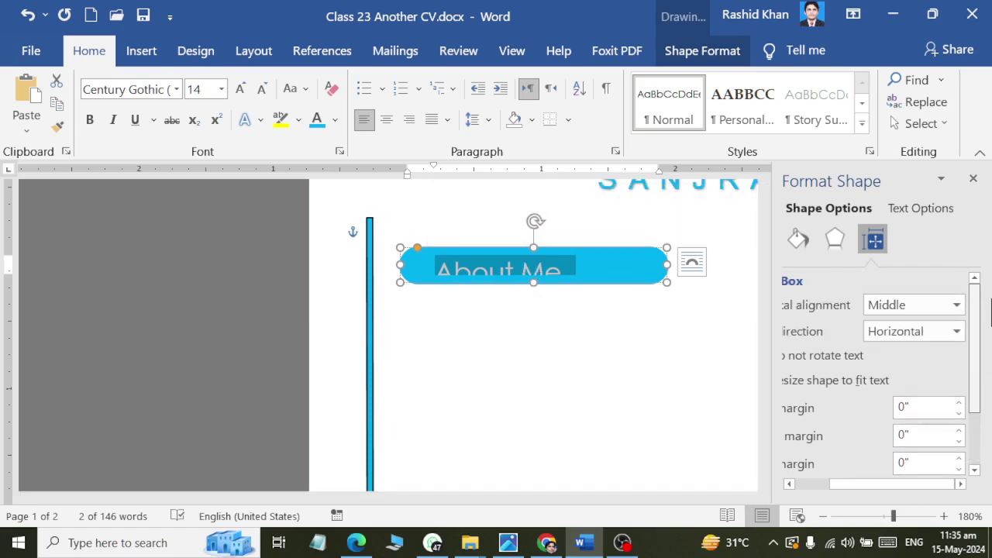
{"action": "left_click", "coordinate": [957, 305]}
{"action": "left_click", "coordinate": [950, 341]}
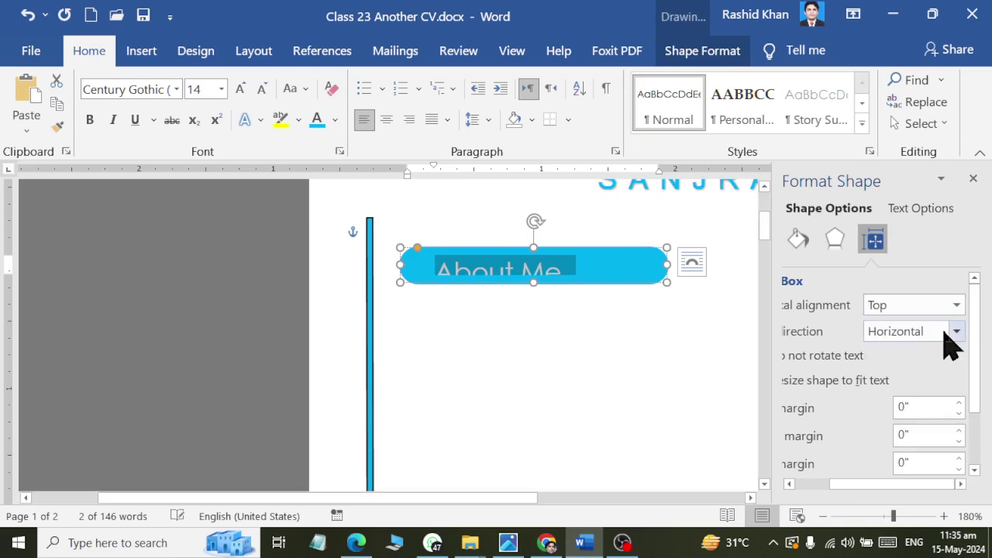
{"action": "left_click_drag", "start_coordinate": [837, 485], "coordinate": [798, 438]}
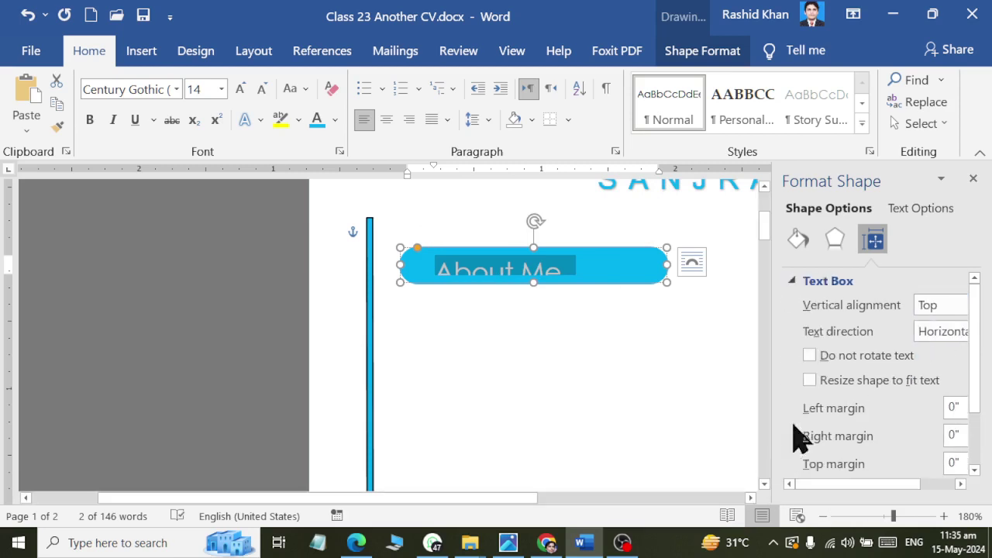
{"action": "scroll", "coordinate": [818, 411], "scroll_direction": "down", "scroll_amount": 3}
{"action": "left_click", "coordinate": [810, 436]}
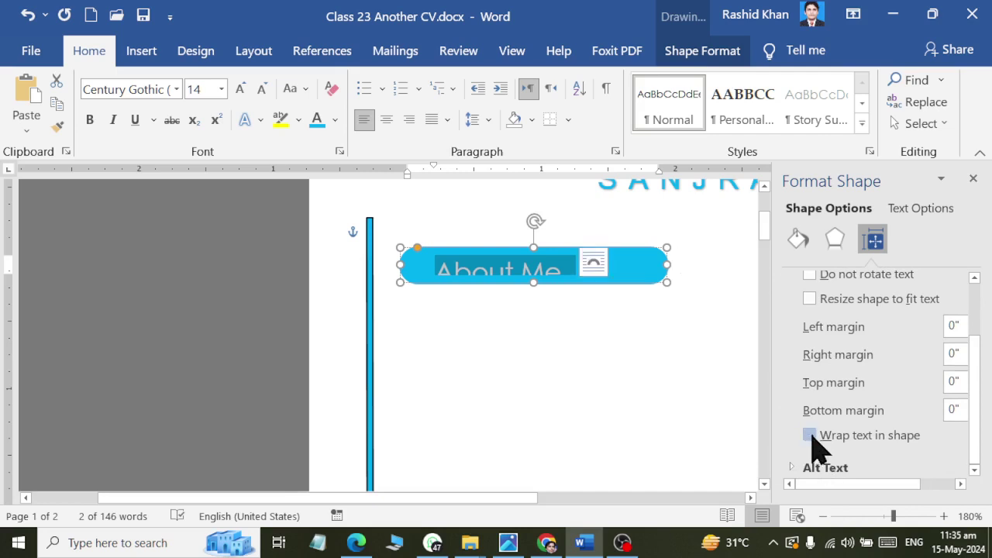
Enable 'Resize shape to fit text' for the About Me pill.
{"action": "scroll", "coordinate": [826, 419], "scroll_direction": "up", "scroll_amount": 2}
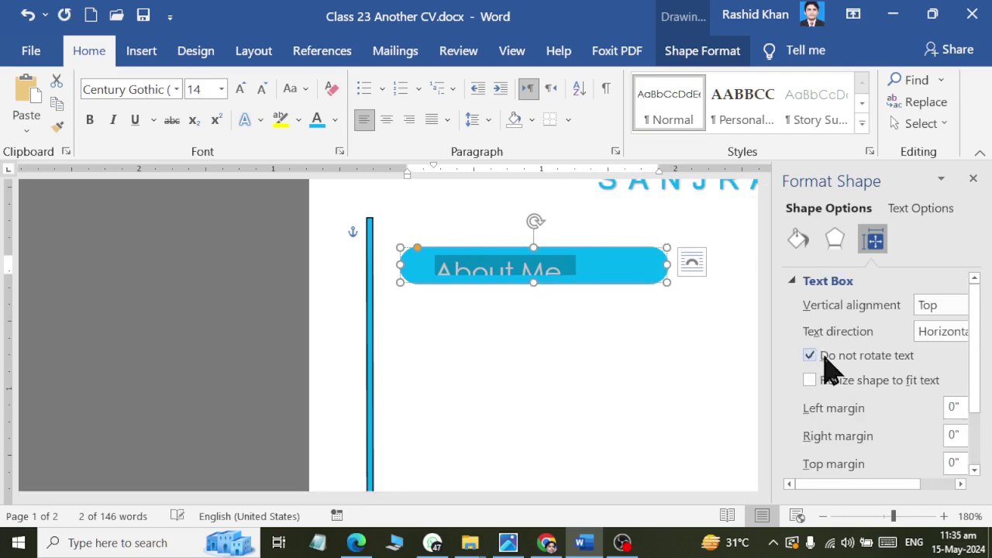
{"action": "left_click", "coordinate": [825, 359]}
{"action": "left_click", "coordinate": [824, 399]}
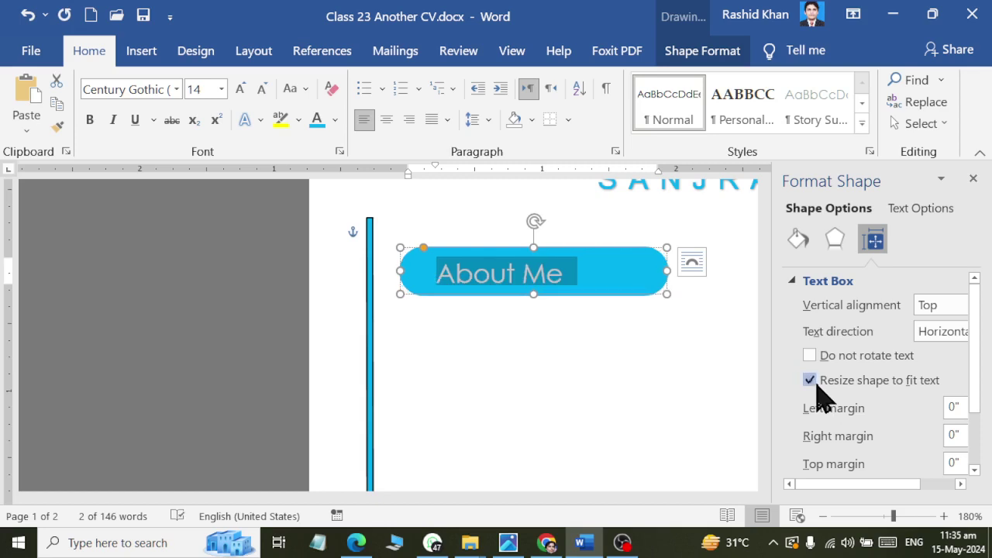
{"action": "left_click", "coordinate": [817, 386]}
{"action": "left_click", "coordinate": [818, 386]}
{"action": "left_click", "coordinate": [817, 386]}
{"action": "left_click", "coordinate": [817, 386]}
{"action": "left_click", "coordinate": [818, 388]}
{"action": "left_click", "coordinate": [817, 388]}
Bold the About Me text and copy the pill's formatting with Format Painter.
{"action": "left_click", "coordinate": [96, 123]}
{"action": "left_click", "coordinate": [632, 286]}
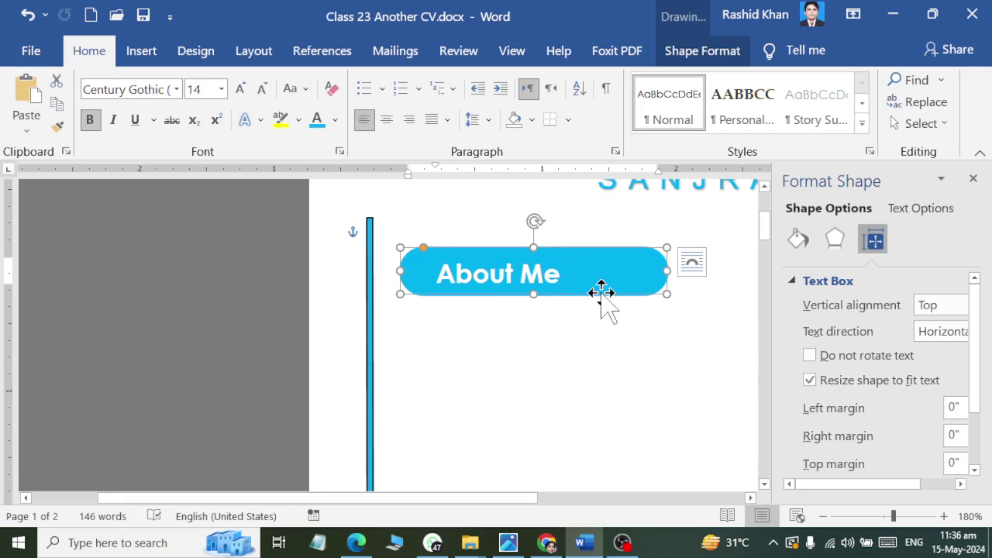
{"action": "left_click", "coordinate": [57, 127]}
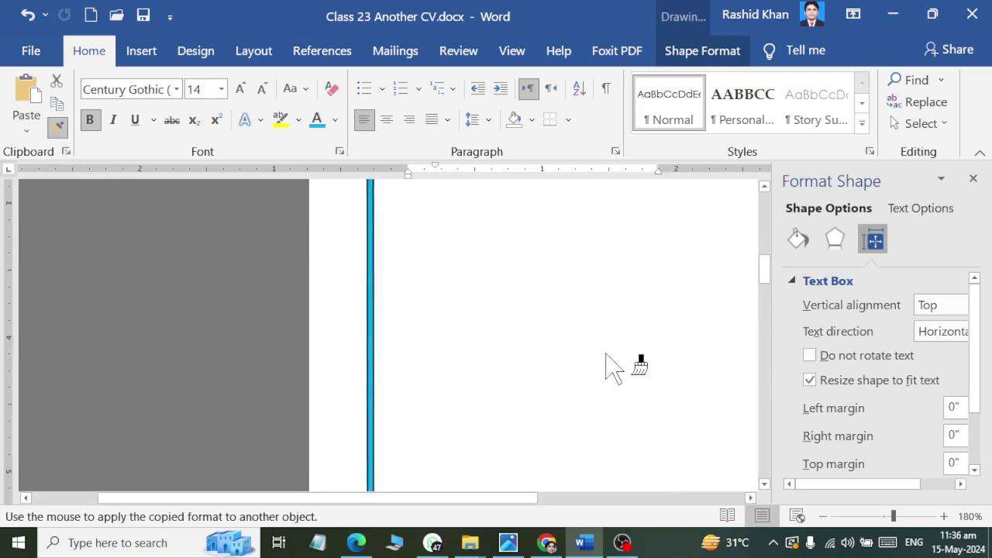
Apply the copied formatting to the lower pill and type 'EDUCATION' in it.
{"action": "left_click", "coordinate": [520, 295]}
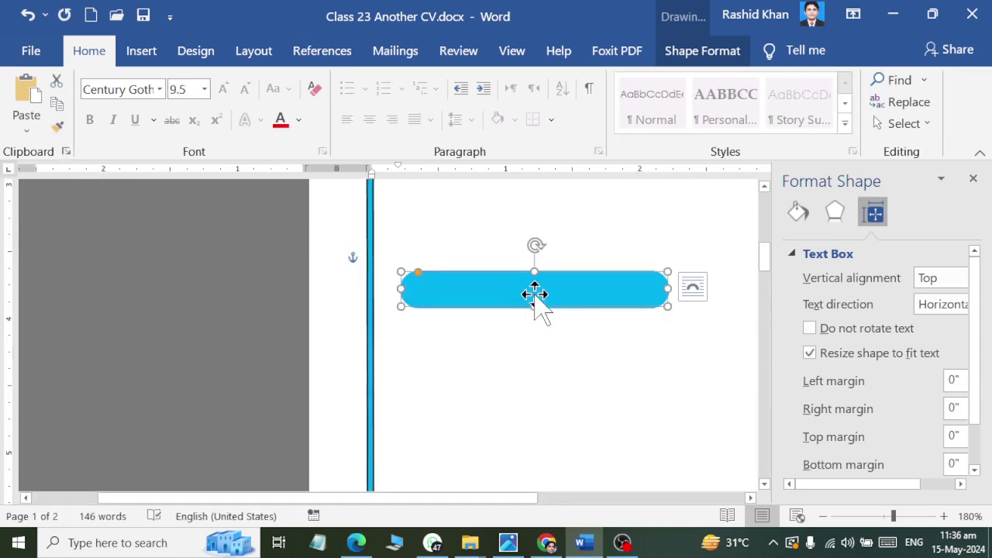
{"action": "right_click", "coordinate": [535, 296]}
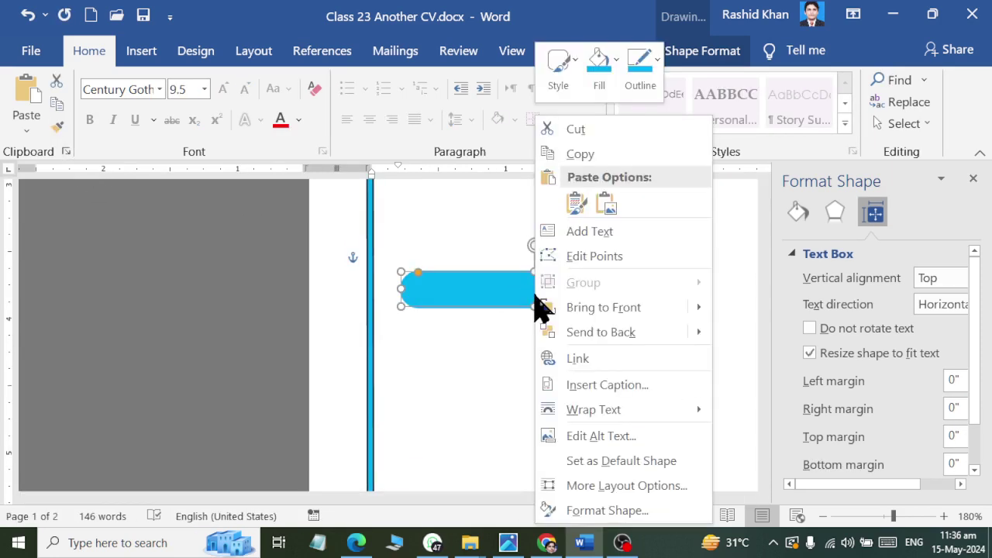
{"action": "left_click", "coordinate": [588, 236]}
{"action": "type", "text": "EDUCATIO"}
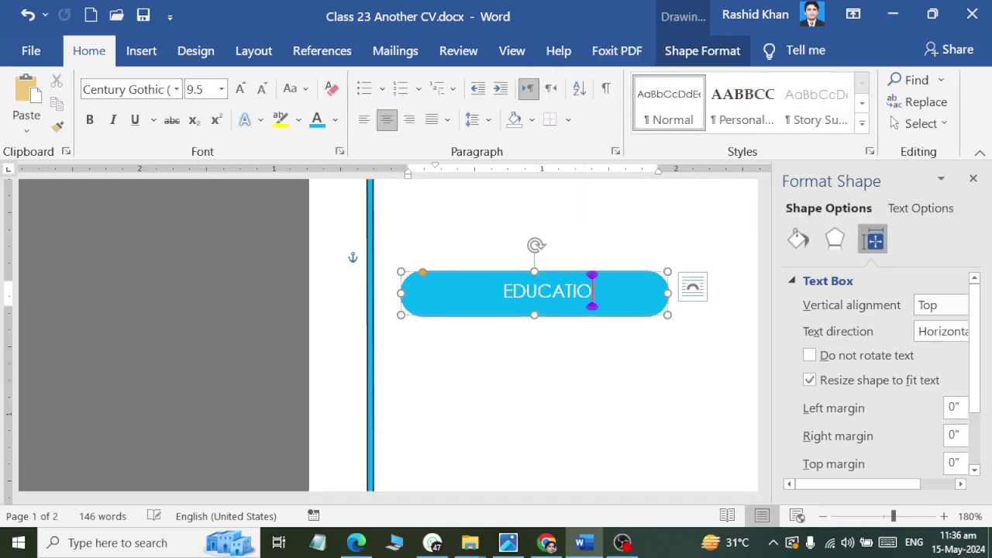
{"action": "type", "text": "N"}
Make EDUCATION 14 pt, bold and left-aligned.
{"action": "key", "text": "ctrl+a"}
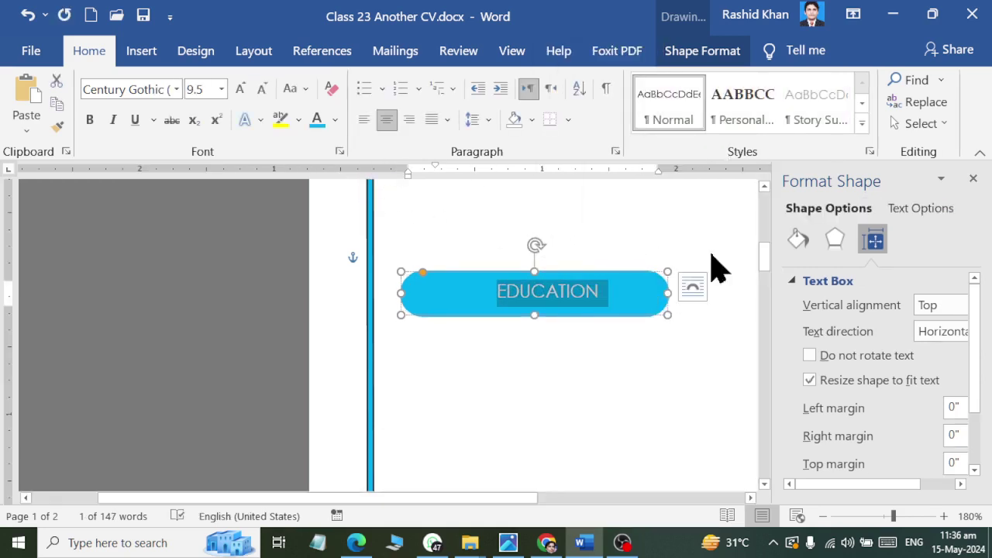
{"action": "scroll", "coordinate": [846, 422], "scroll_direction": "down", "scroll_amount": 1}
{"action": "scroll", "coordinate": [846, 422], "scroll_direction": "down", "scroll_amount": 1}
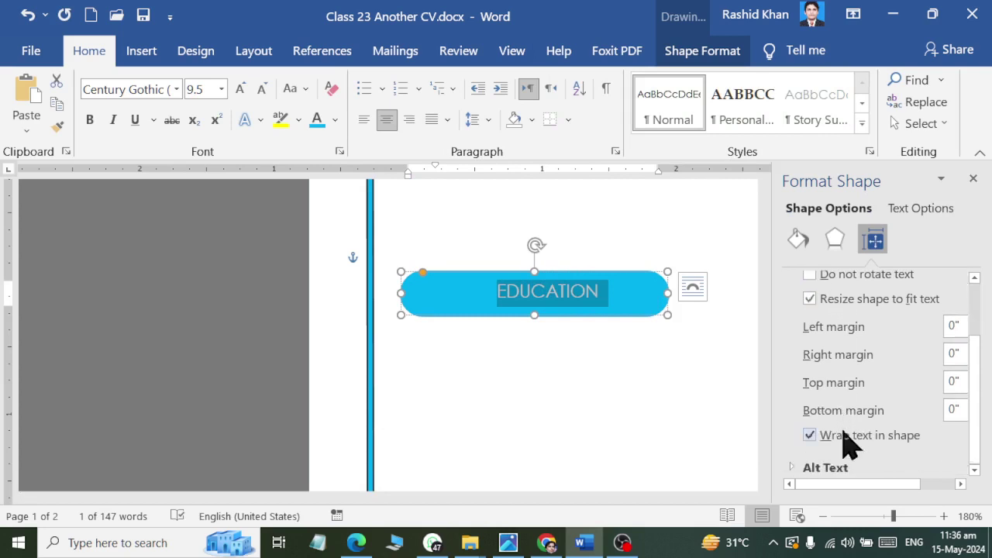
{"action": "scroll", "coordinate": [848, 438], "scroll_direction": "up", "scroll_amount": 2}
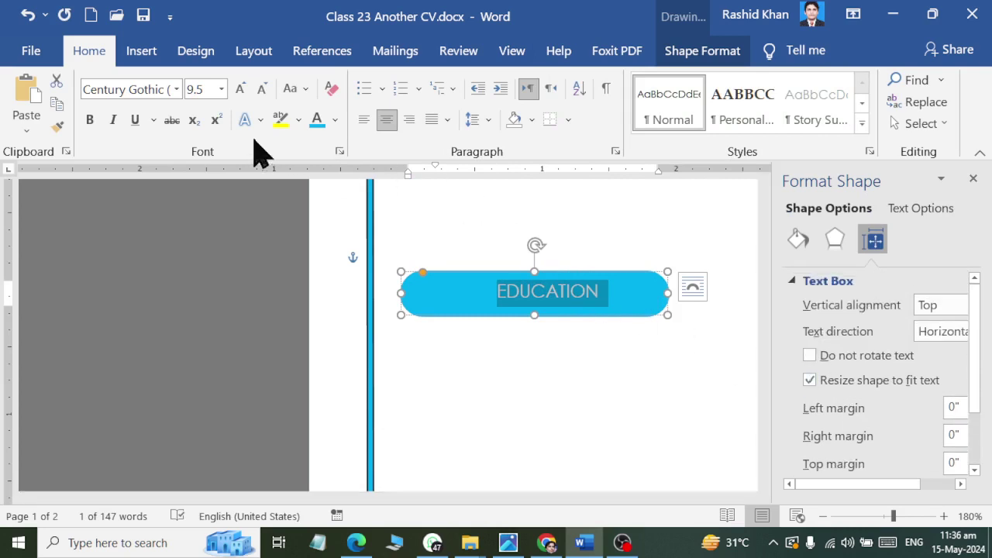
{"action": "left_click", "coordinate": [240, 91]}
{"action": "left_click", "coordinate": [240, 91]}
{"action": "left_click", "coordinate": [240, 91]}
{"action": "left_click", "coordinate": [240, 92]}
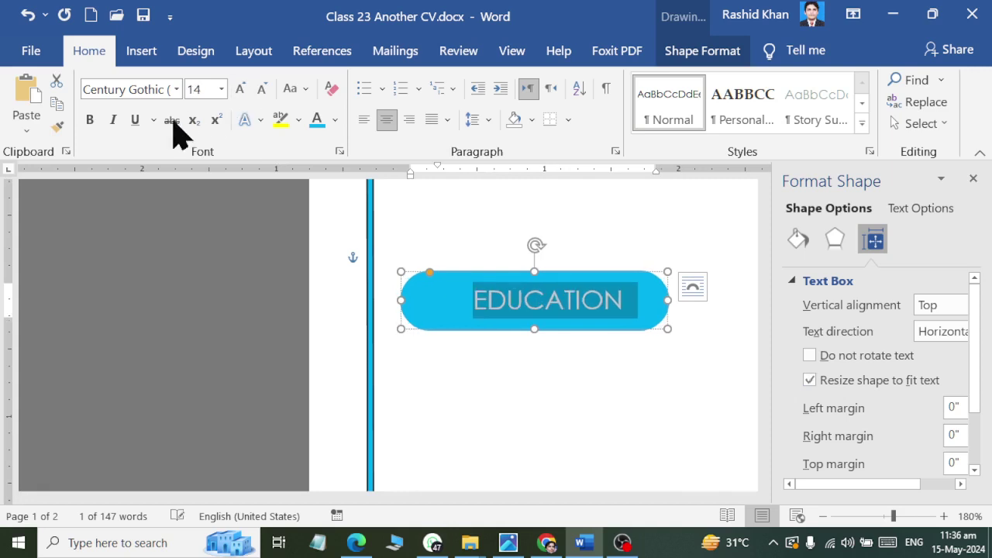
{"action": "left_click", "coordinate": [89, 120]}
{"action": "left_click", "coordinate": [363, 120]}
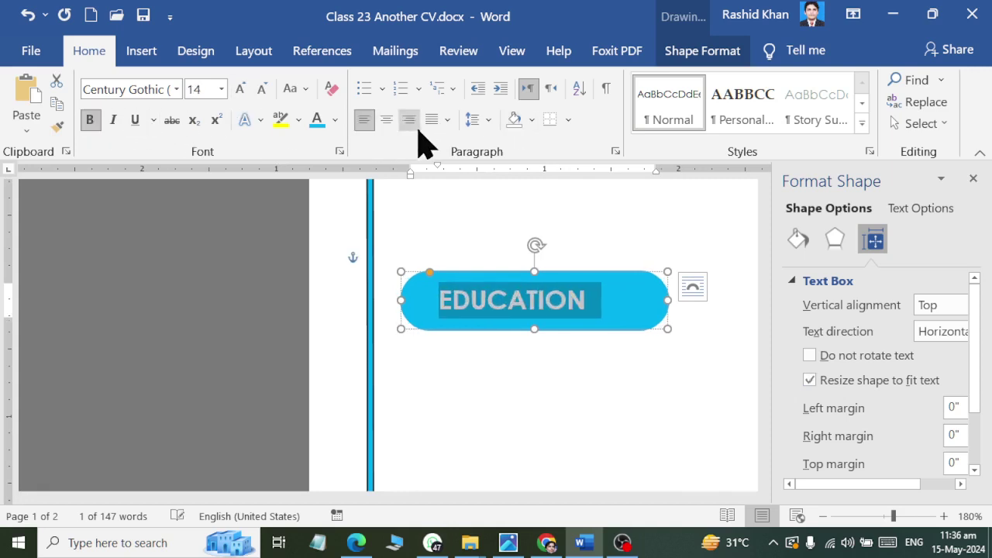
Copy the EDUCATION pill's formatting onto the empty pill further down the page.
{"action": "scroll", "coordinate": [632, 349], "scroll_direction": "down", "scroll_amount": 3}
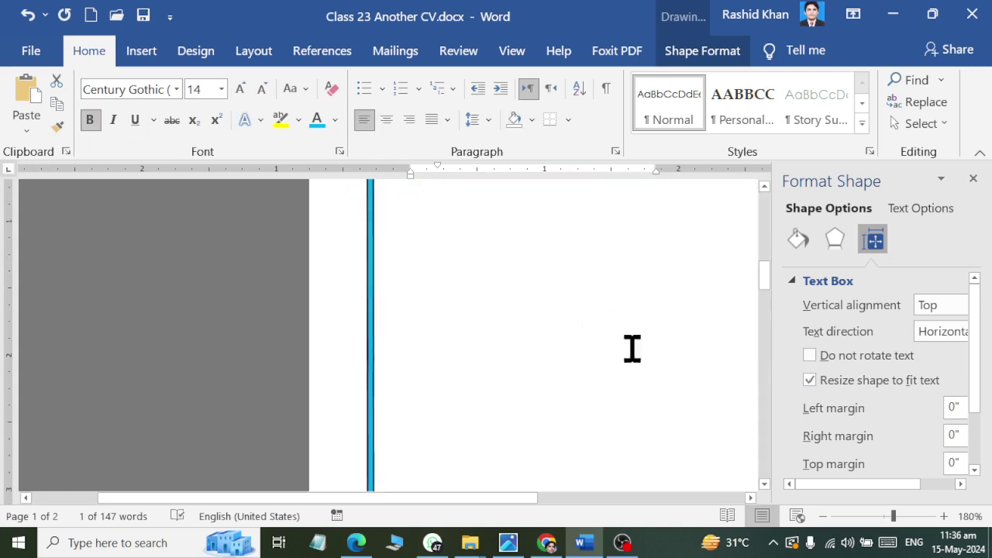
{"action": "scroll", "coordinate": [886, 461], "scroll_direction": "down", "scroll_amount": 1}
{"action": "scroll", "coordinate": [621, 373], "scroll_direction": "down", "scroll_amount": 3}
{"action": "scroll", "coordinate": [621, 373], "scroll_direction": "up", "scroll_amount": 3}
{"action": "scroll", "coordinate": [609, 349], "scroll_direction": "up", "scroll_amount": 2}
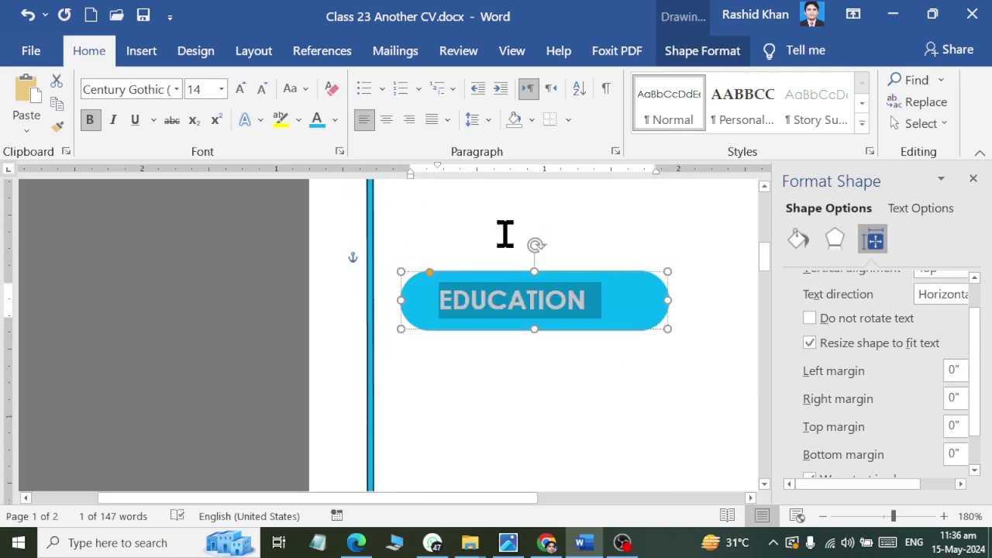
{"action": "left_click", "coordinate": [518, 276]}
{"action": "left_click", "coordinate": [58, 127]}
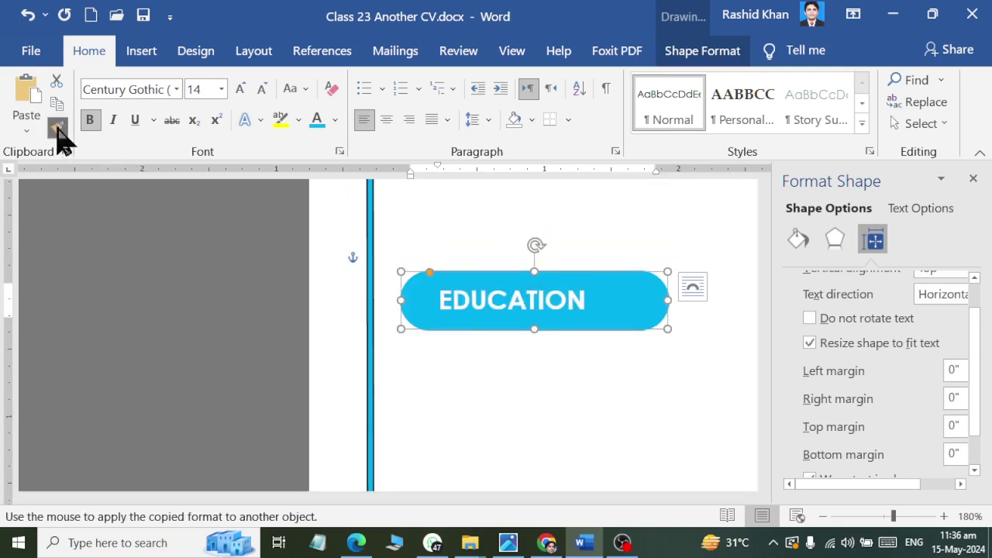
{"action": "scroll", "coordinate": [465, 326], "scroll_direction": "down", "scroll_amount": 2}
{"action": "scroll", "coordinate": [473, 387], "scroll_direction": "down", "scroll_amount": 1}
{"action": "left_click", "coordinate": [470, 407]}
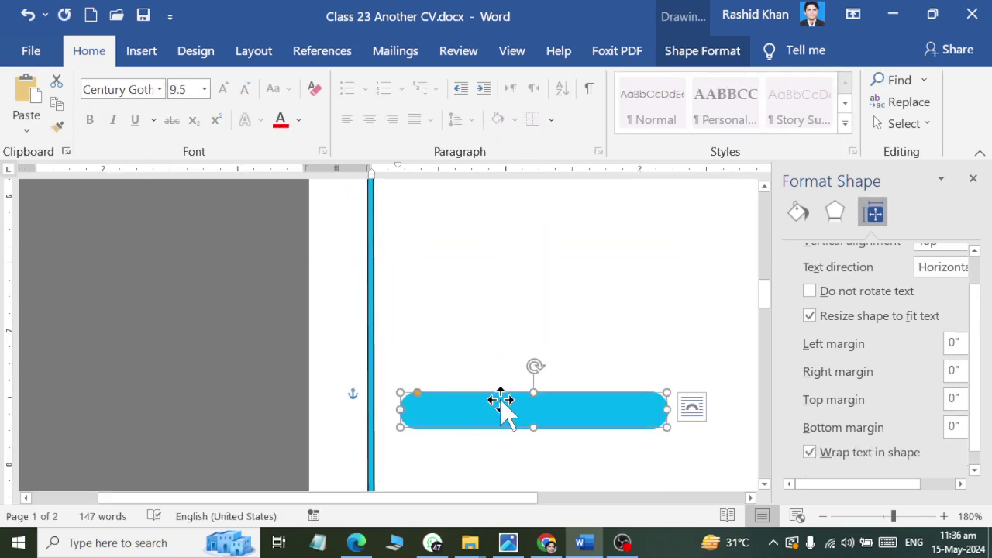
Add text to the lower pill, choose a text wrapping style, and type 'SKILLS'.
{"action": "right_click", "coordinate": [502, 406]}
{"action": "left_click", "coordinate": [548, 232]}
{"action": "key", "text": "alt+Tab"}
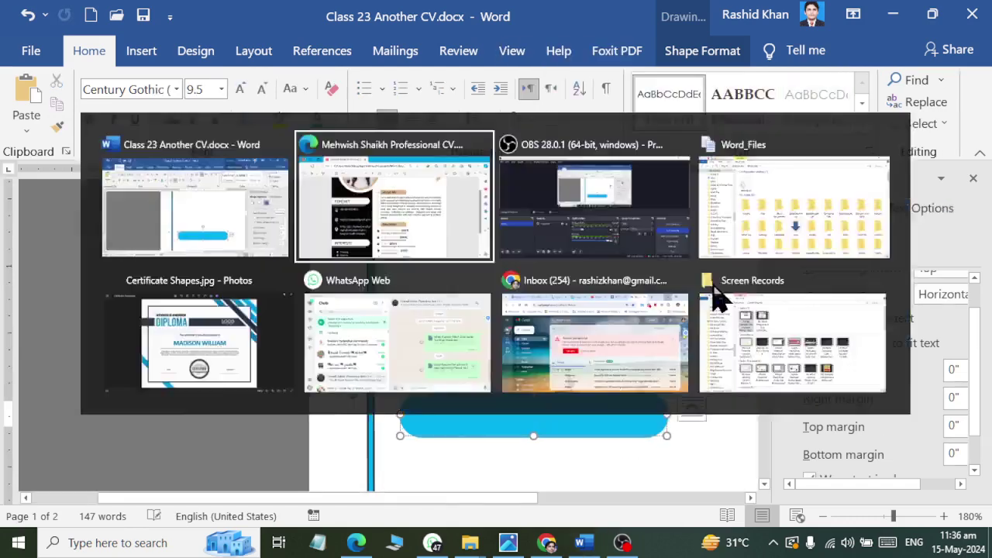
{"action": "key", "text": "alt+Tab"}
{"action": "type", "text": "S"}
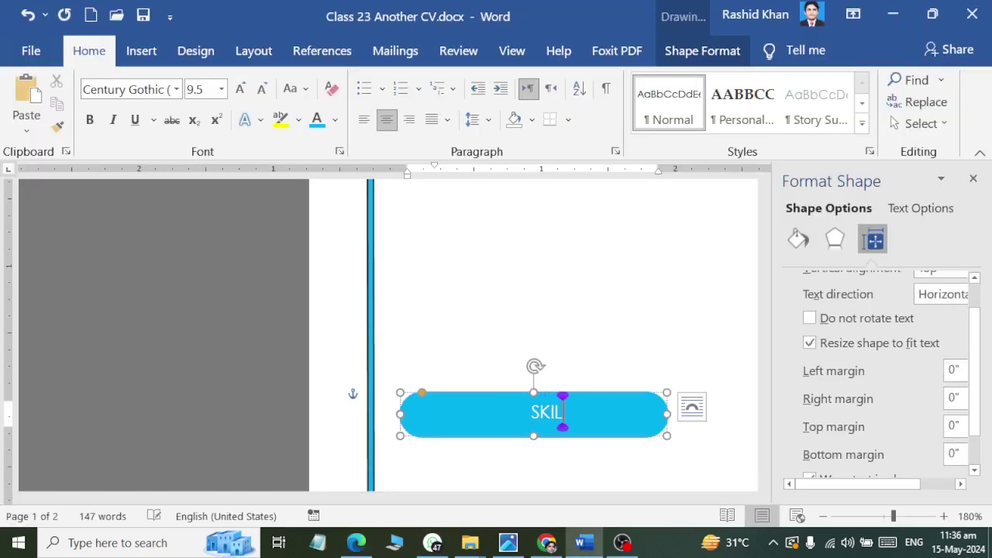
{"action": "left_click", "coordinate": [692, 407]}
{"action": "left_click", "coordinate": [740, 353]}
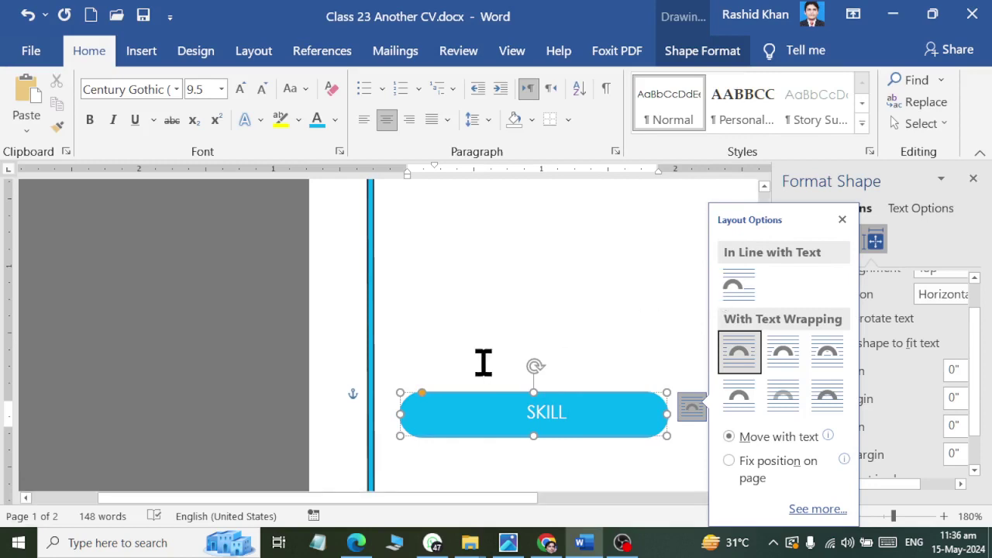
{"action": "type", "text": "S"}
Make SKILLS 14 pt, bold and left-aligned.
{"action": "key", "text": "ctrl+a"}
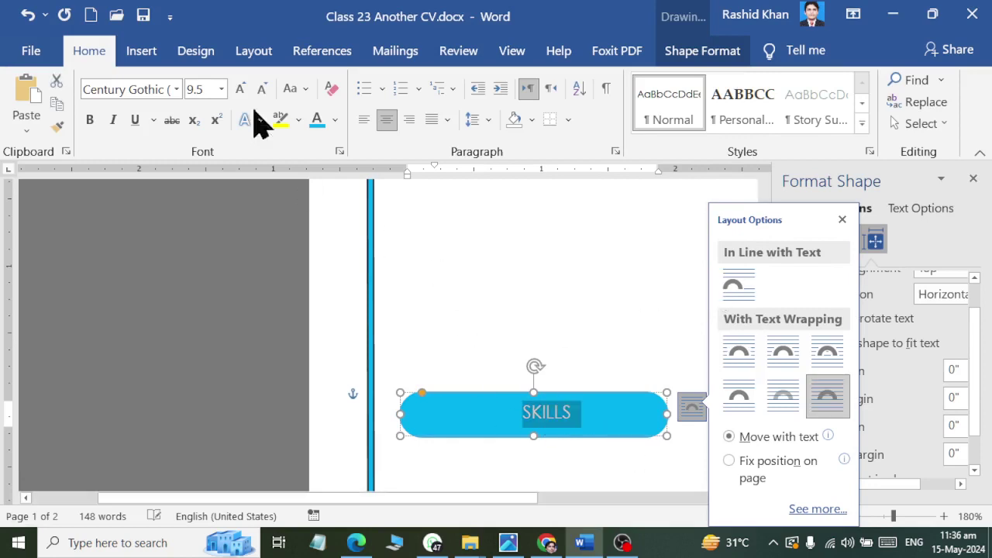
{"action": "left_click", "coordinate": [241, 89]}
{"action": "left_click", "coordinate": [240, 89]}
{"action": "left_click", "coordinate": [240, 89]}
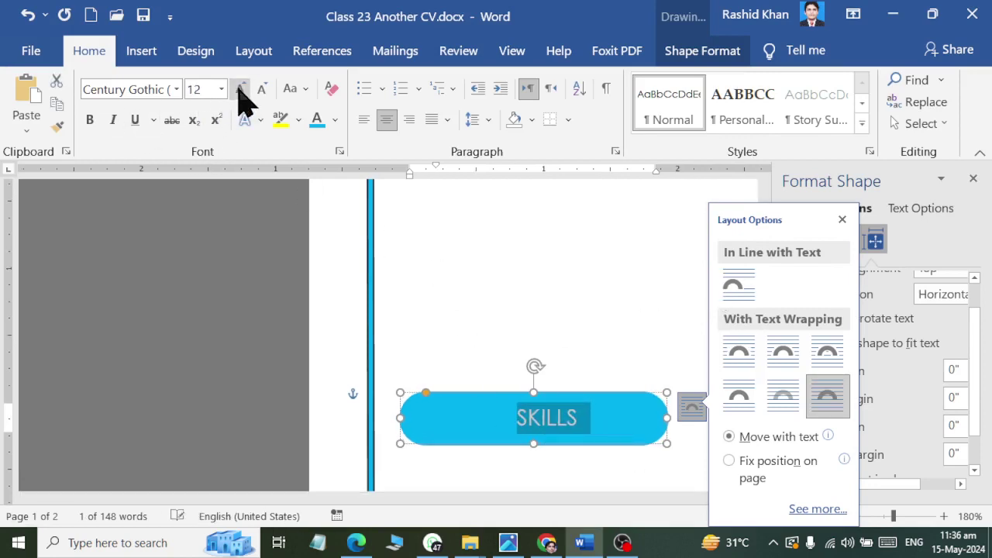
{"action": "left_click", "coordinate": [241, 89]}
{"action": "left_click", "coordinate": [89, 120]}
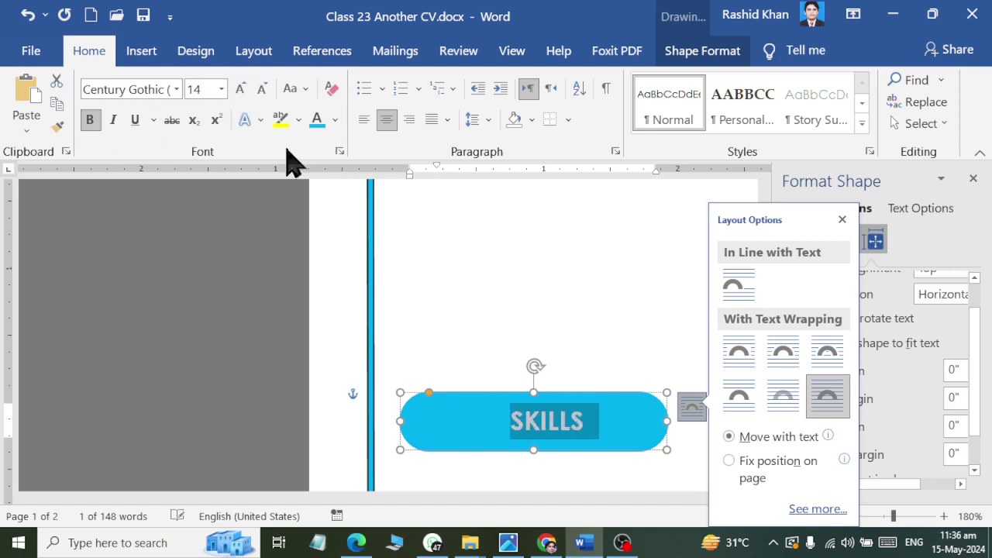
{"action": "left_click", "coordinate": [364, 119]}
{"action": "scroll", "coordinate": [454, 342], "scroll_direction": "down", "scroll_amount": 5}
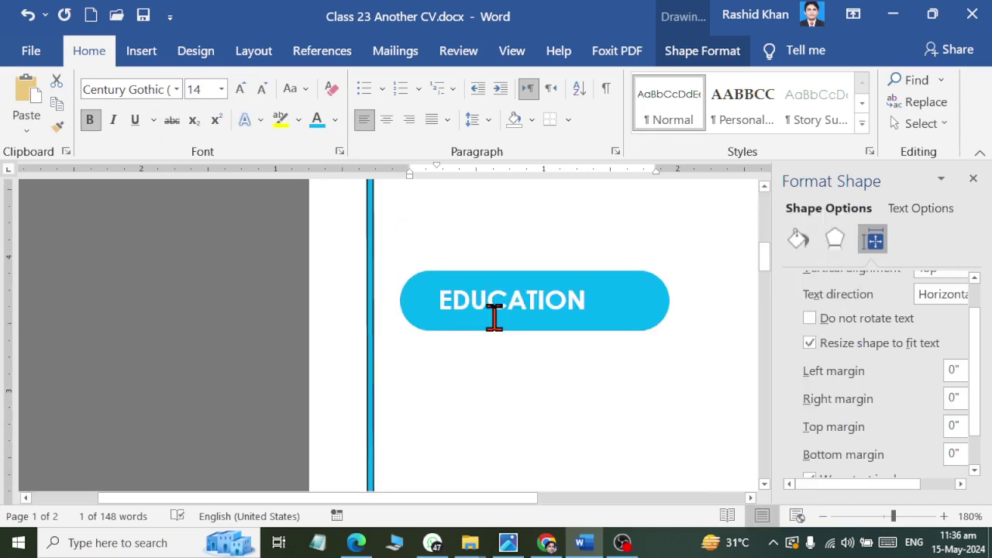
Compare the EDUCATION and About Me pill headings, leaving the caret on the empty line under About Me.
{"action": "left_click", "coordinate": [492, 320]}
{"action": "scroll", "coordinate": [495, 324], "scroll_direction": "up", "scroll_amount": 5}
{"action": "left_click", "coordinate": [496, 328]}
{"action": "scroll", "coordinate": [496, 328], "scroll_direction": "down", "scroll_amount": 4, "text": "ctrl"}
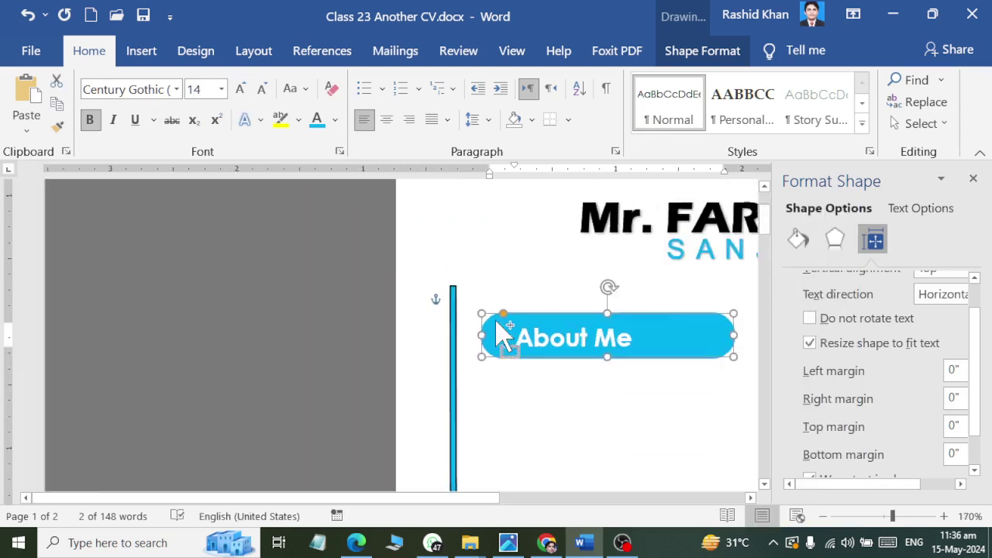
{"action": "scroll", "coordinate": [492, 319], "scroll_direction": "down", "scroll_amount": 3}
{"action": "scroll", "coordinate": [491, 319], "scroll_direction": "down", "scroll_amount": 3, "text": "ctrl"}
{"action": "scroll", "coordinate": [492, 318], "scroll_direction": "down", "scroll_amount": 1, "text": "ctrl"}
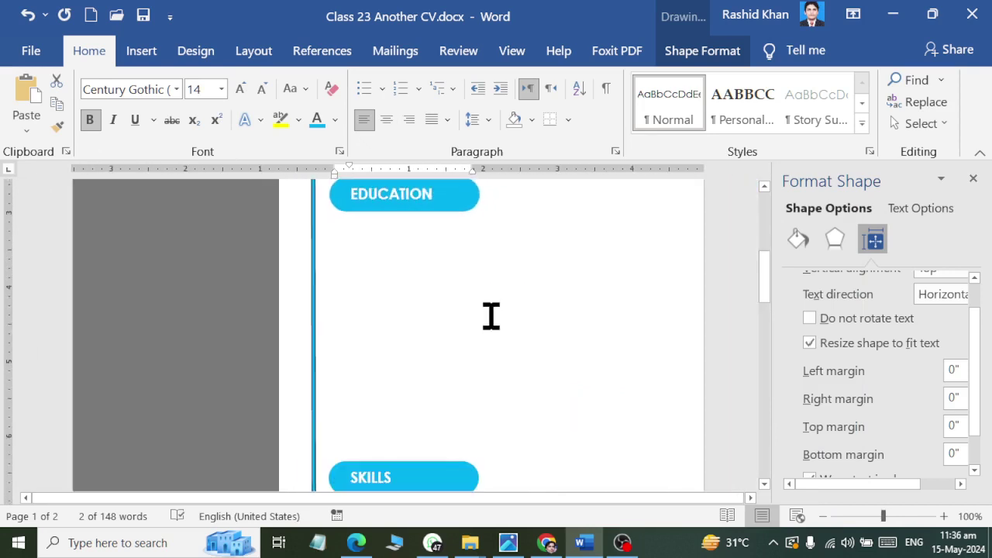
{"action": "scroll", "coordinate": [484, 314], "scroll_direction": "down", "scroll_amount": 3}
{"action": "scroll", "coordinate": [476, 317], "scroll_direction": "down", "scroll_amount": 2}
{"action": "scroll", "coordinate": [477, 317], "scroll_direction": "up", "scroll_amount": 5}
{"action": "scroll", "coordinate": [476, 317], "scroll_direction": "up", "scroll_amount": 5}
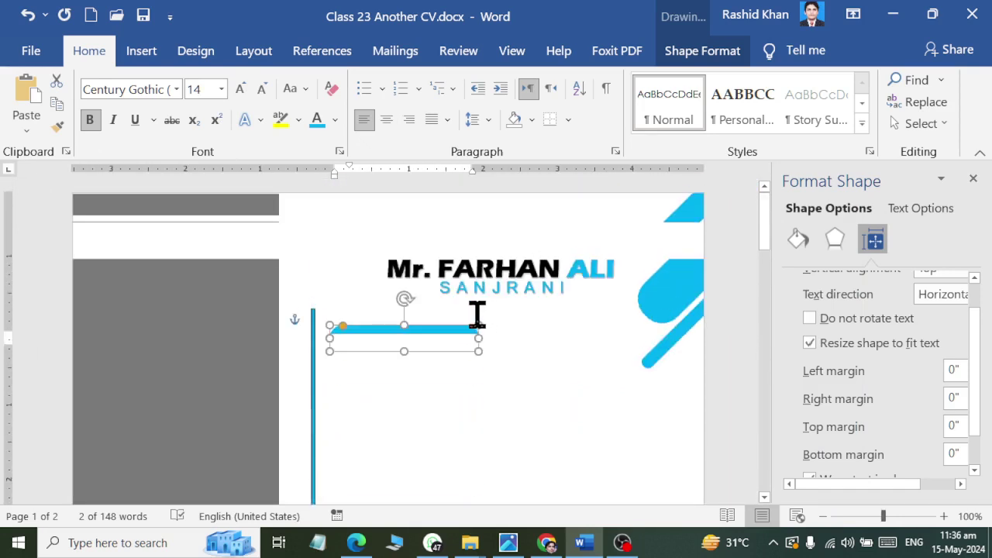
{"action": "left_click", "coordinate": [508, 376]}
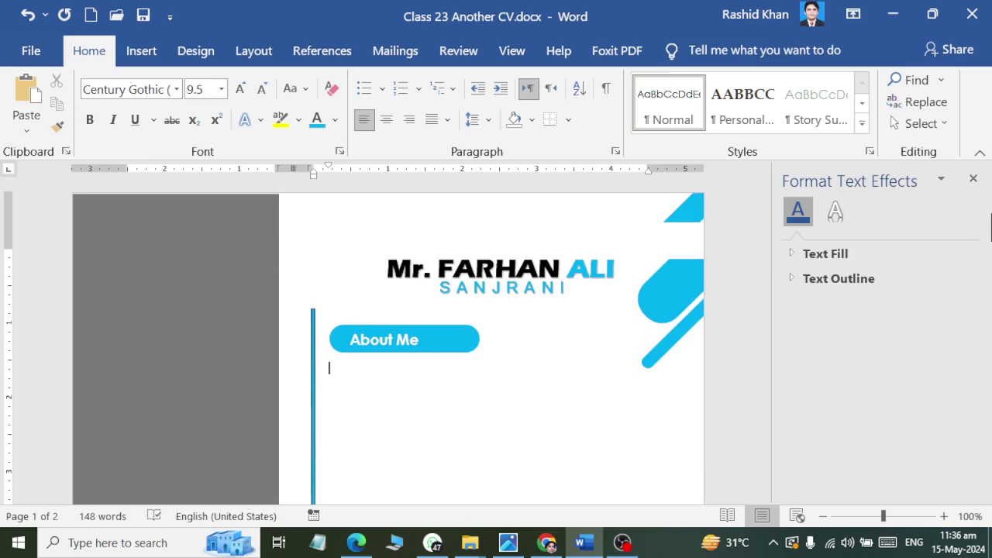
Close the text effects pane and review the three cyan headings on the now single-page CV.
{"action": "left_click", "coordinate": [974, 179]}
{"action": "scroll", "coordinate": [683, 302], "scroll_direction": "down", "scroll_amount": 4}
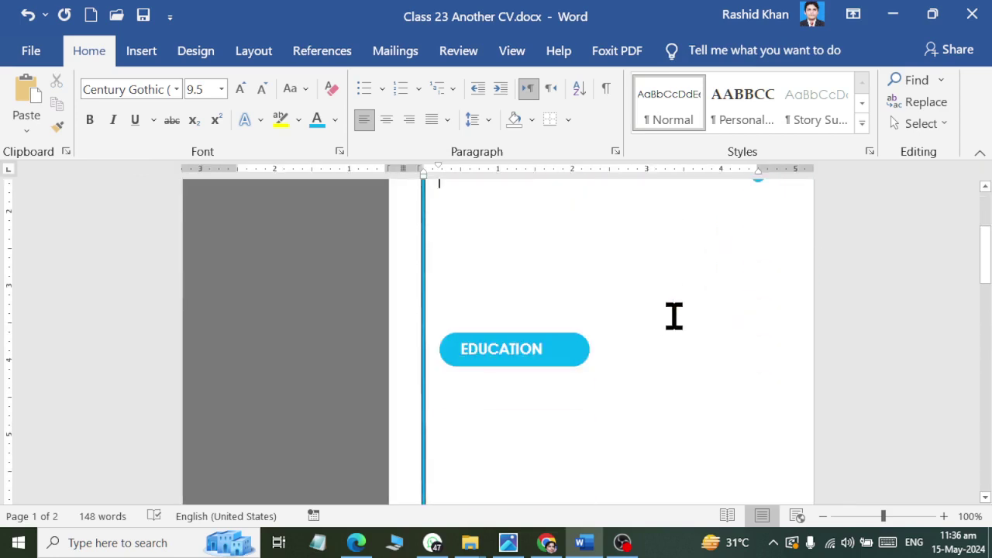
{"action": "scroll", "coordinate": [674, 316], "scroll_direction": "down", "scroll_amount": 1, "text": "ctrl"}
{"action": "scroll", "coordinate": [675, 316], "scroll_direction": "down", "scroll_amount": 1, "text": "ctrl"}
{"action": "scroll", "coordinate": [675, 315], "scroll_direction": "down", "scroll_amount": 1, "text": "ctrl"}
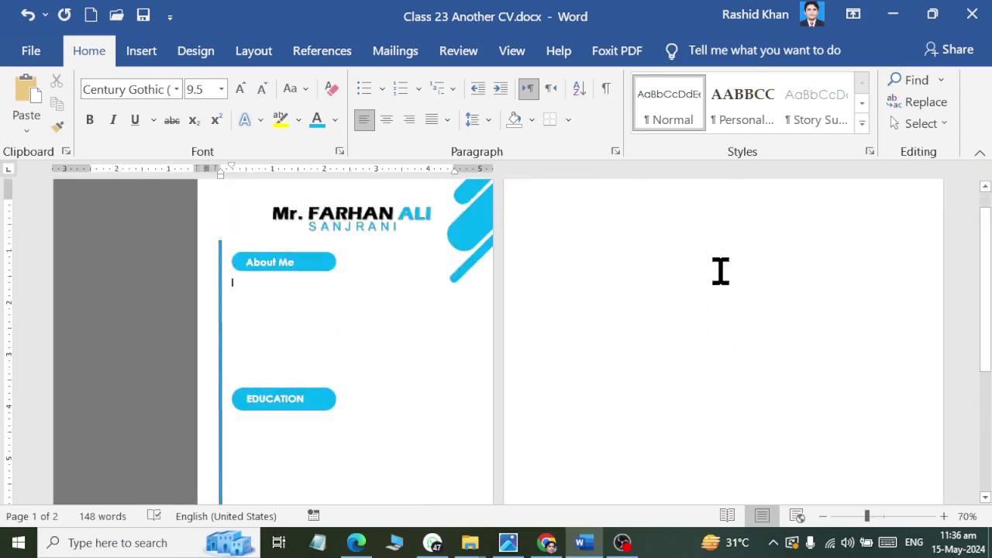
{"action": "scroll", "coordinate": [721, 271], "scroll_direction": "up", "scroll_amount": 1}
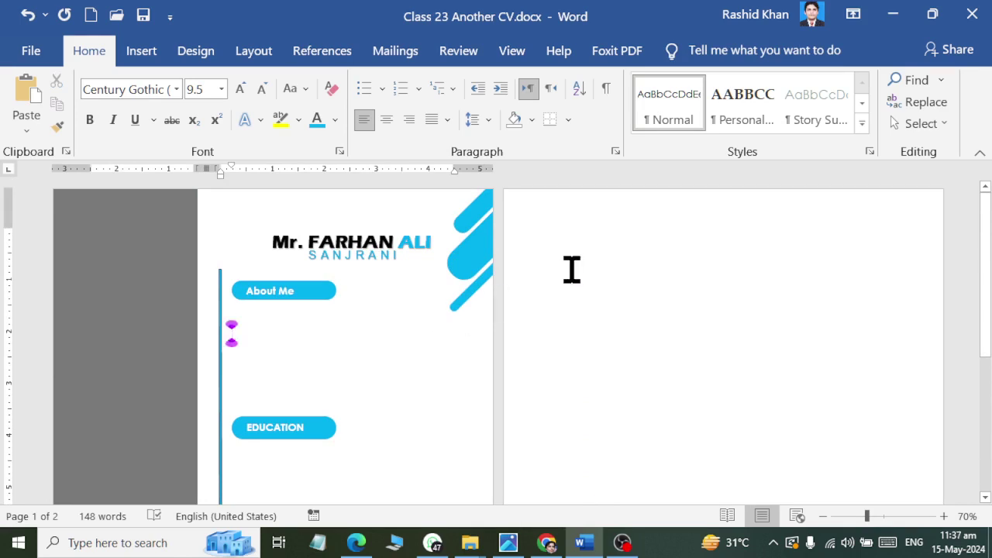
{"action": "scroll", "coordinate": [571, 270], "scroll_direction": "down", "scroll_amount": 4}
{"action": "scroll", "coordinate": [538, 310], "scroll_direction": "down", "scroll_amount": 3}
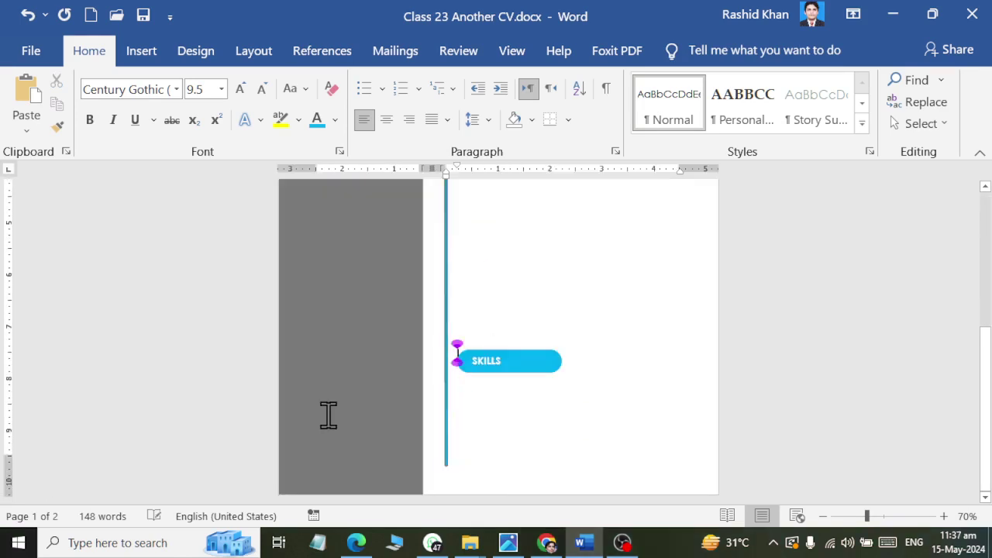
{"action": "scroll", "coordinate": [457, 268], "scroll_direction": "up", "scroll_amount": 4}
{"action": "scroll", "coordinate": [476, 281], "scroll_direction": "up", "scroll_amount": 2}
{"action": "scroll", "coordinate": [576, 381], "scroll_direction": "down", "scroll_amount": 3}
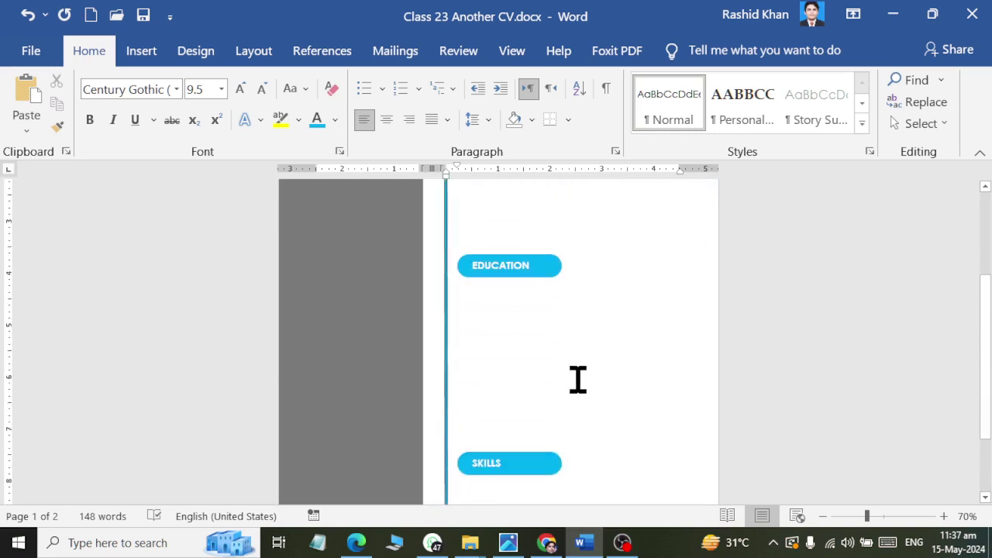
Return to the top of the CV and bring up the Insert Shapes gallery.
{"action": "scroll", "coordinate": [501, 343], "scroll_direction": "up", "scroll_amount": 1}
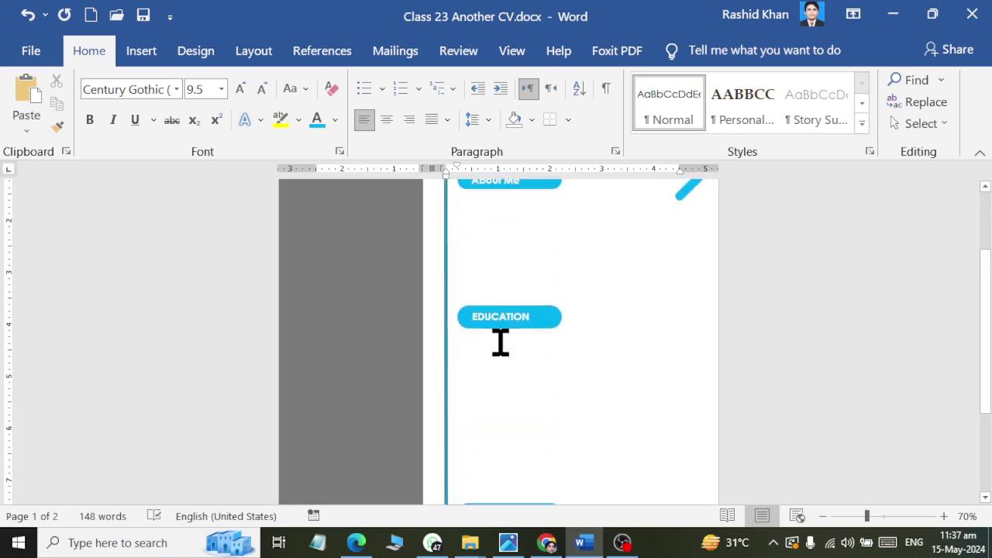
{"action": "scroll", "coordinate": [504, 312], "scroll_direction": "up", "scroll_amount": 1}
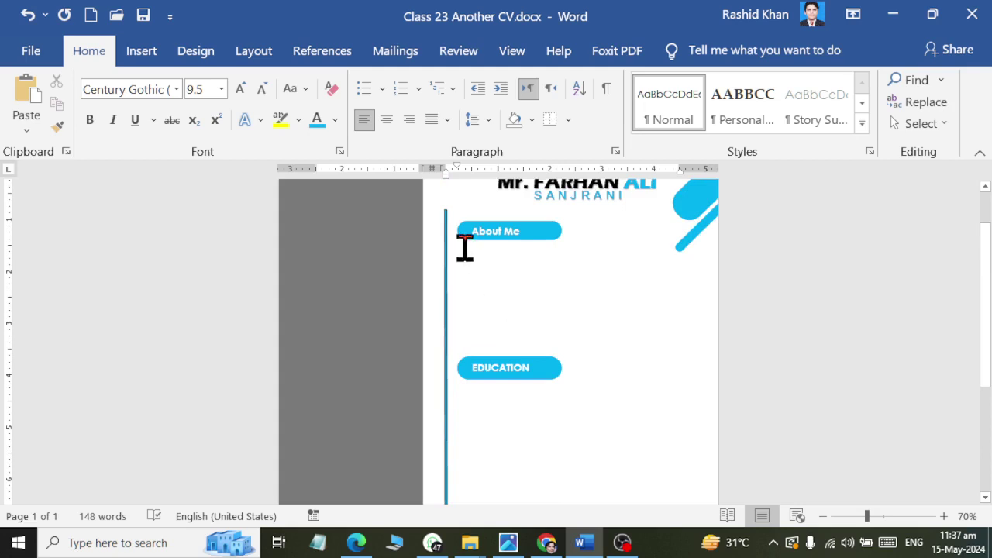
{"action": "scroll", "coordinate": [455, 225], "scroll_direction": "up", "scroll_amount": 5, "text": "ctrl"}
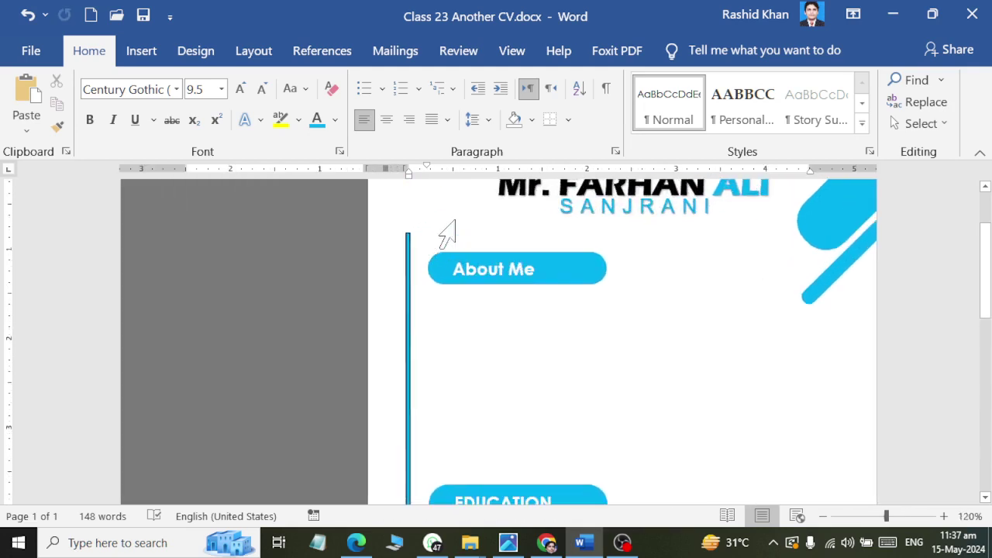
{"action": "left_click", "coordinate": [141, 50]}
{"action": "left_click", "coordinate": [203, 81]}
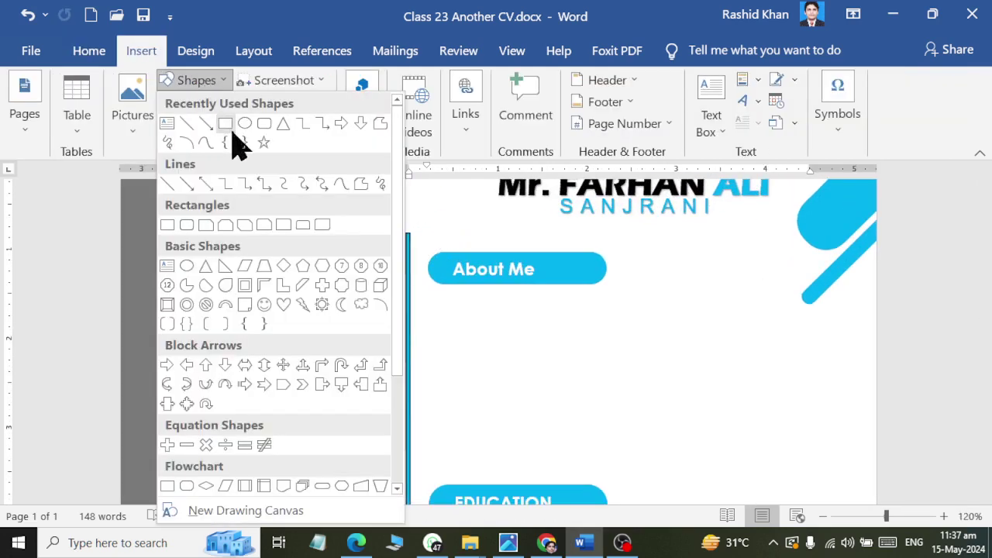
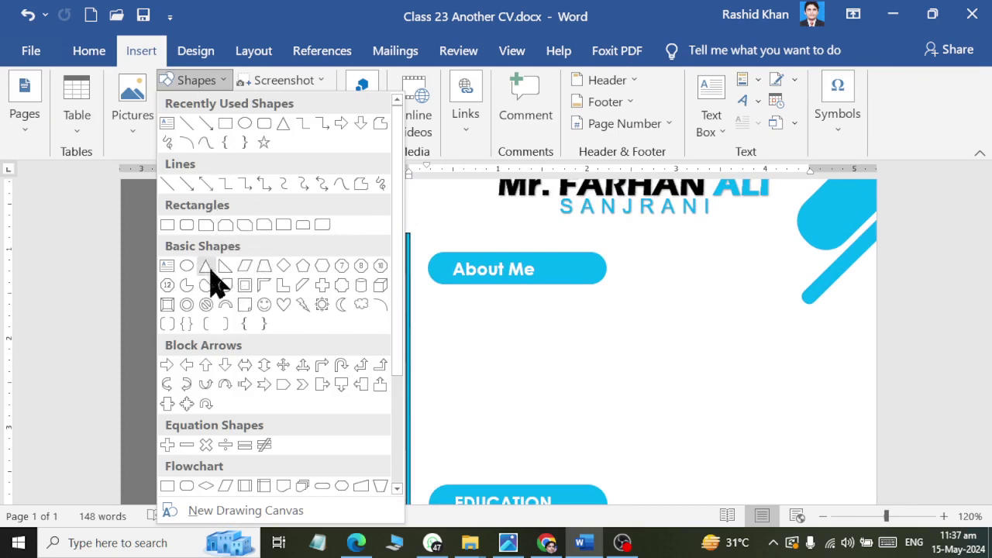
Draw a small oval under About Me and give it a light-blue fill and outline.
{"action": "left_click", "coordinate": [186, 265]}
{"action": "left_click_drag", "start_coordinate": [428, 346], "coordinate": [464, 350]}
{"action": "left_click", "coordinate": [345, 79]}
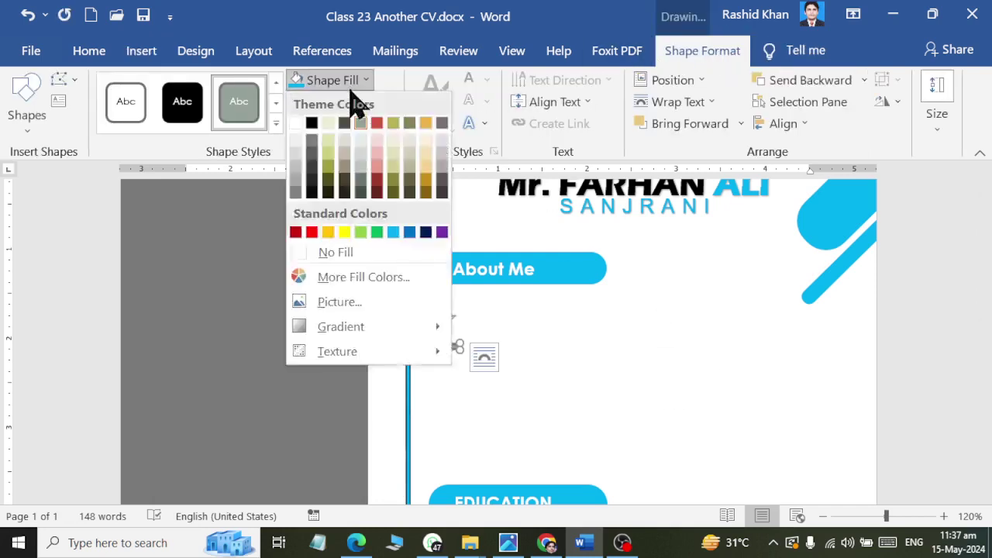
{"action": "left_click", "coordinate": [393, 232]}
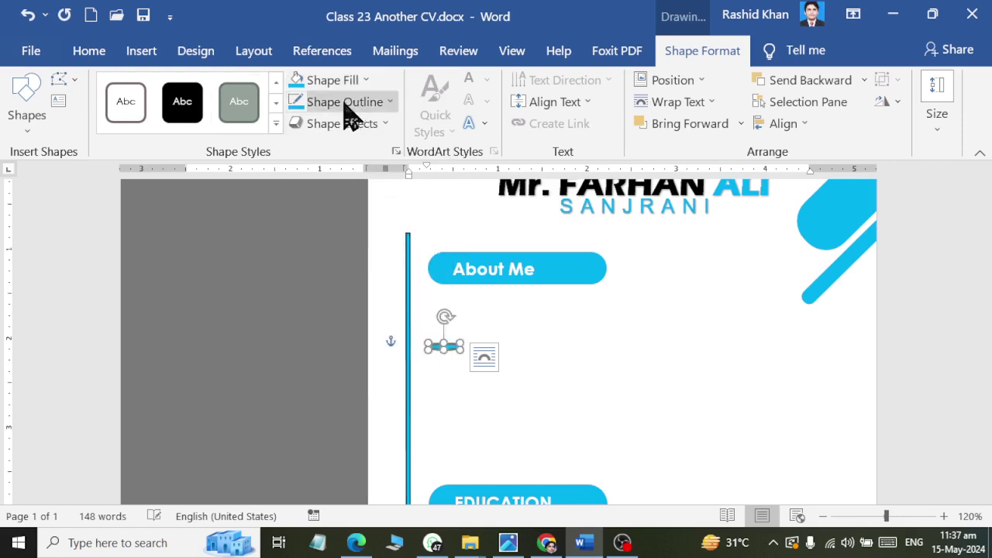
{"action": "left_click", "coordinate": [345, 101]}
{"action": "left_click", "coordinate": [395, 255]}
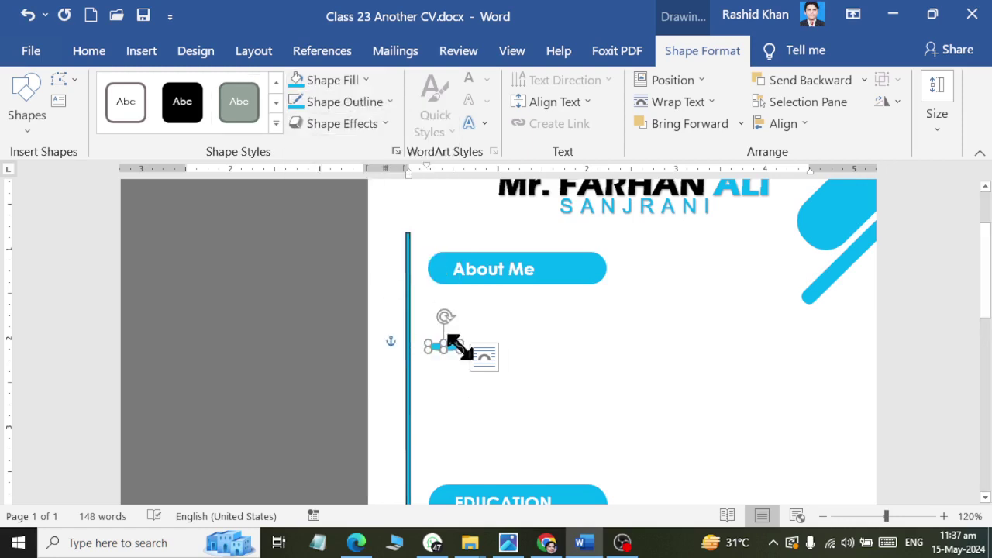
{"action": "scroll", "coordinate": [460, 348], "scroll_direction": "up", "scroll_amount": 2}
{"action": "scroll", "coordinate": [443, 328], "scroll_direction": "up", "scroll_amount": 2}
{"action": "scroll", "coordinate": [442, 328], "scroll_direction": "up", "scroll_amount": 2}
{"action": "scroll", "coordinate": [450, 350], "scroll_direction": "up", "scroll_amount": 2}
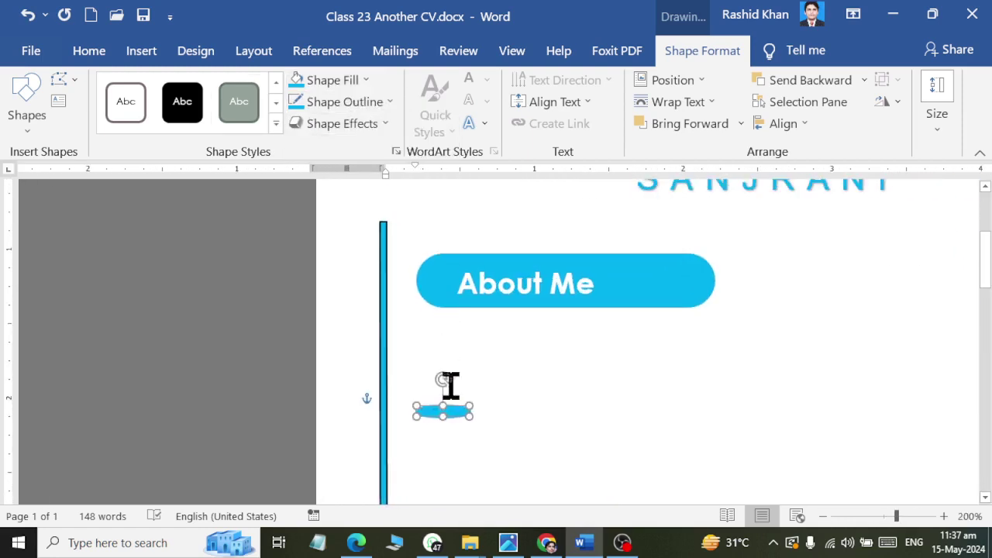
Put the oval on the timeline beside About Me and a Ctrl+D copy beside EDUCATION.
{"action": "left_click_drag", "start_coordinate": [453, 410], "coordinate": [394, 281]}
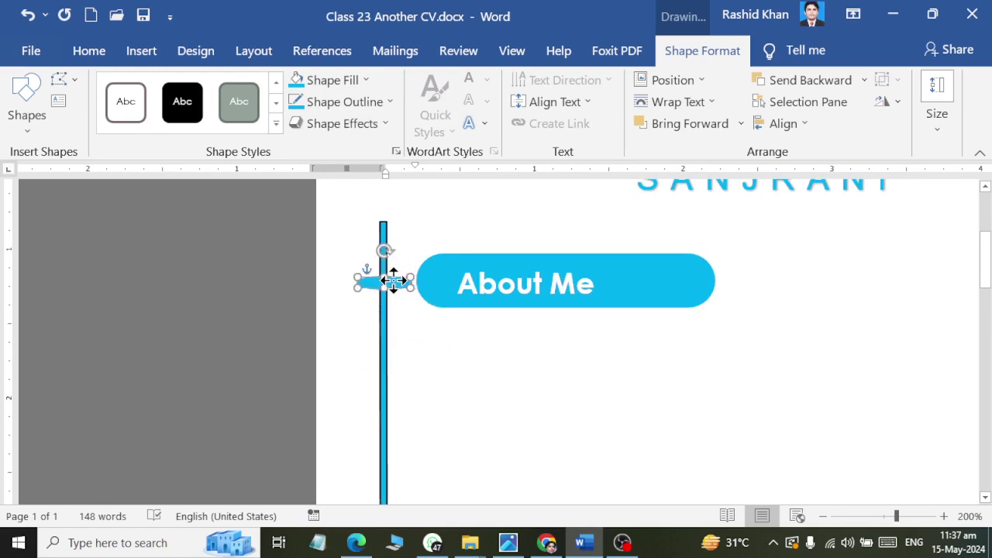
{"action": "key", "text": "ctrl+d"}
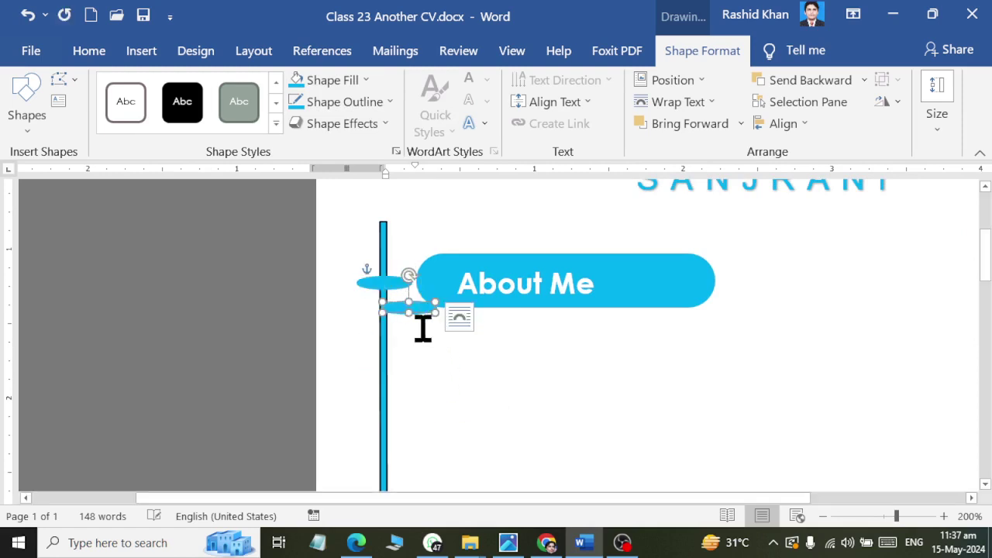
{"action": "left_click_drag", "start_coordinate": [420, 310], "coordinate": [418, 458]}
{"action": "scroll", "coordinate": [427, 392], "scroll_direction": "down", "scroll_amount": 1}
{"action": "scroll", "coordinate": [403, 317], "scroll_direction": "down", "scroll_amount": 5}
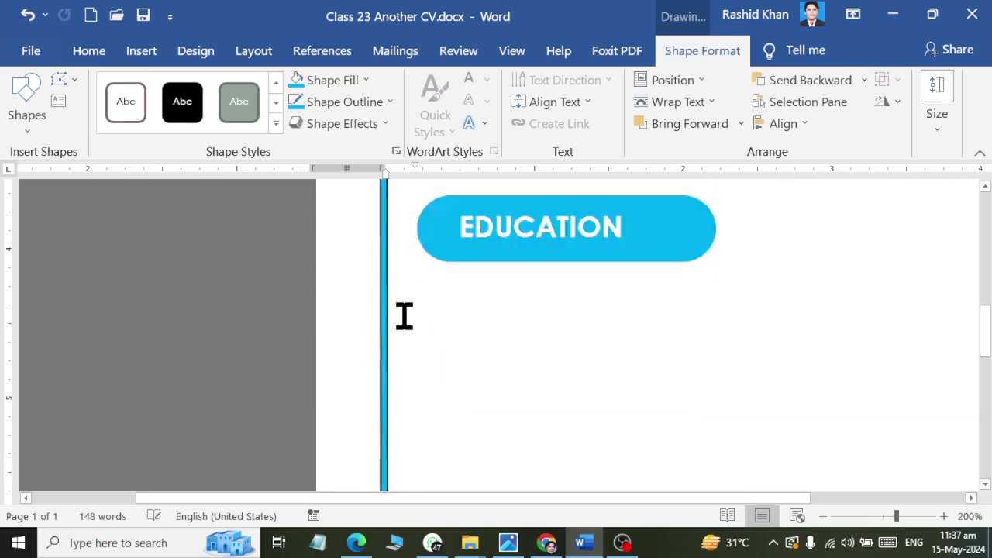
{"action": "scroll", "coordinate": [404, 314], "scroll_direction": "up", "scroll_amount": 3}
{"action": "mouse_move", "coordinate": [413, 230]}
{"action": "left_mouse_down"}
{"action": "mouse_move", "coordinate": [385, 445]}
{"action": "mouse_move", "coordinate": [395, 447]}
{"action": "left_mouse_up"}
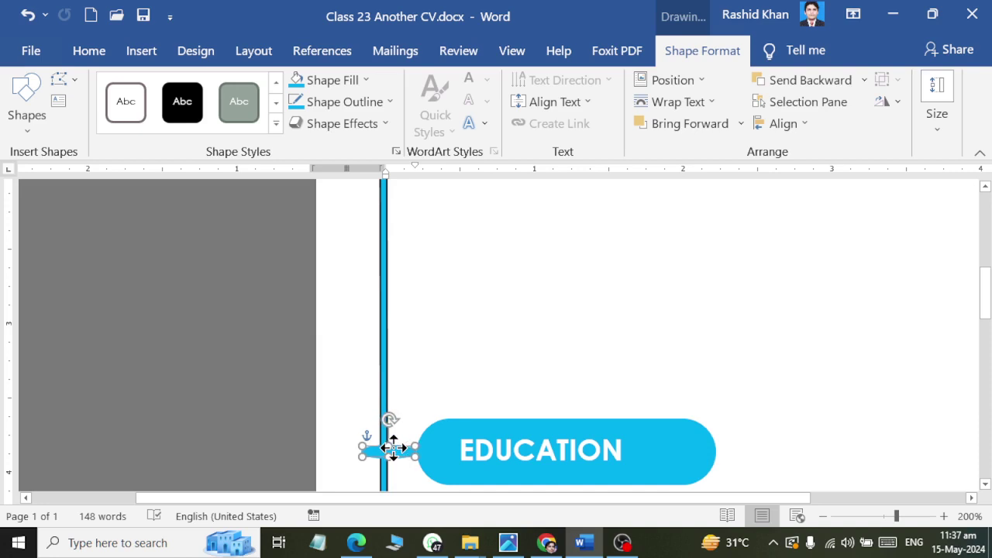
Drag an oval down the timeline so it sits beside the SKILLS heading.
{"action": "scroll", "coordinate": [398, 416], "scroll_direction": "down", "scroll_amount": 3}
{"action": "scroll", "coordinate": [396, 420], "scroll_direction": "down", "scroll_amount": 3}
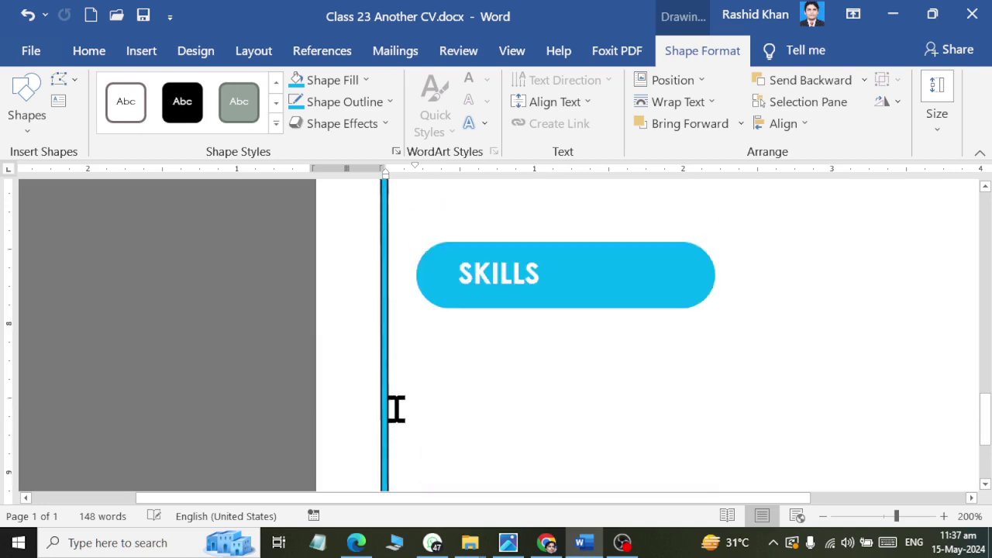
{"action": "scroll", "coordinate": [397, 410], "scroll_direction": "up", "scroll_amount": 3}
{"action": "scroll", "coordinate": [421, 374], "scroll_direction": "down", "scroll_amount": 2}
{"action": "scroll", "coordinate": [406, 290], "scroll_direction": "up", "scroll_amount": 1}
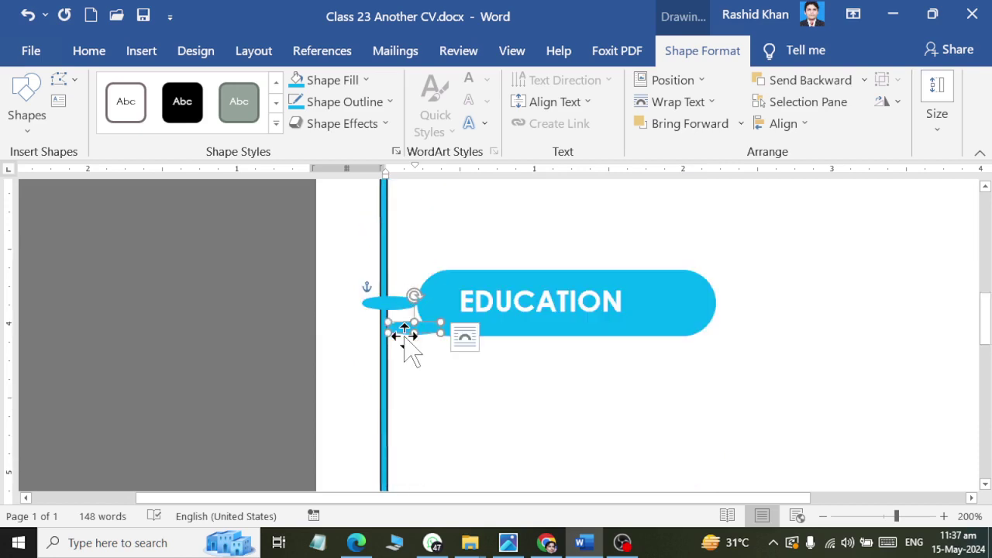
{"action": "scroll", "coordinate": [405, 397], "scroll_direction": "down", "scroll_amount": 1}
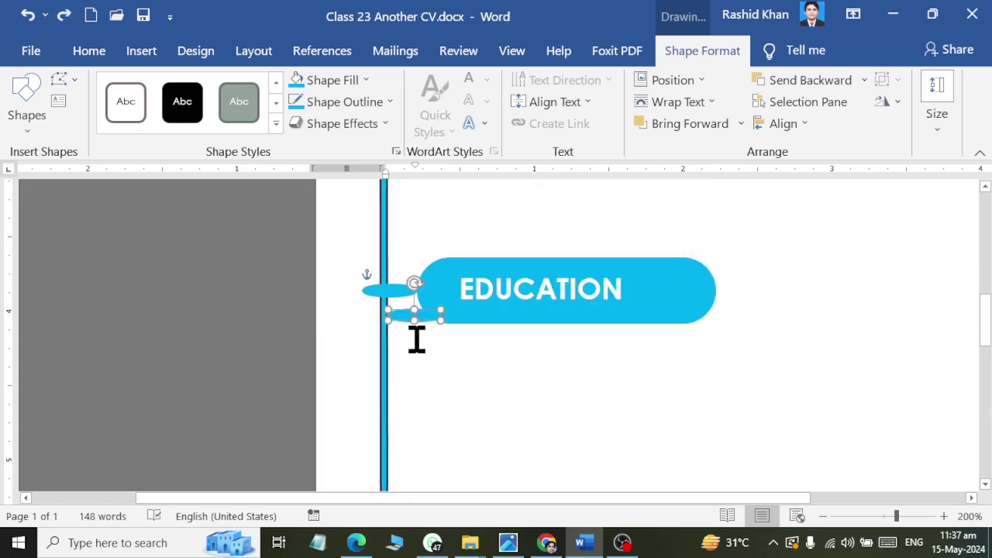
{"action": "left_click_drag", "start_coordinate": [407, 316], "coordinate": [407, 475]}
{"action": "scroll", "coordinate": [419, 403], "scroll_direction": "down", "scroll_amount": 3}
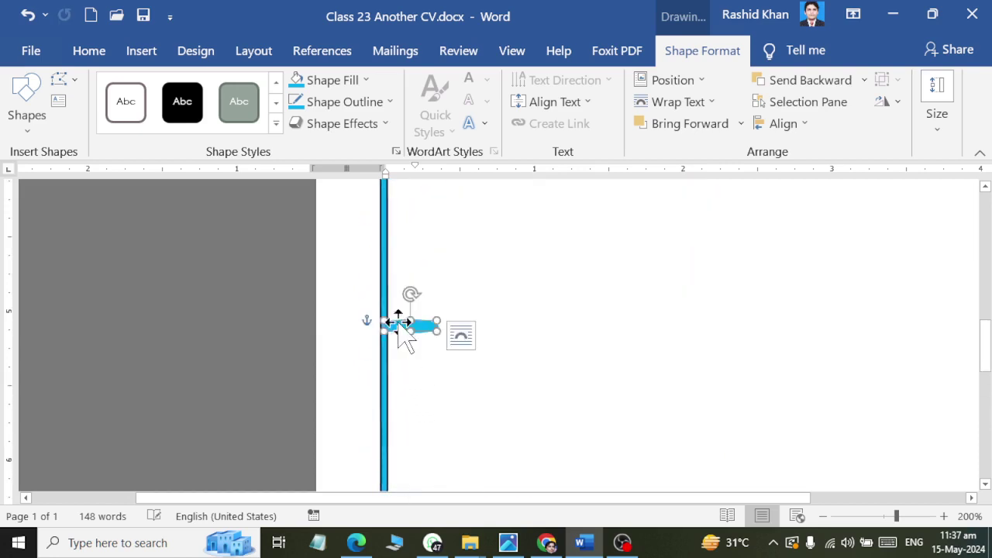
{"action": "left_click_drag", "start_coordinate": [408, 338], "coordinate": [399, 466]}
{"action": "scroll", "coordinate": [410, 398], "scroll_direction": "down", "scroll_amount": 3}
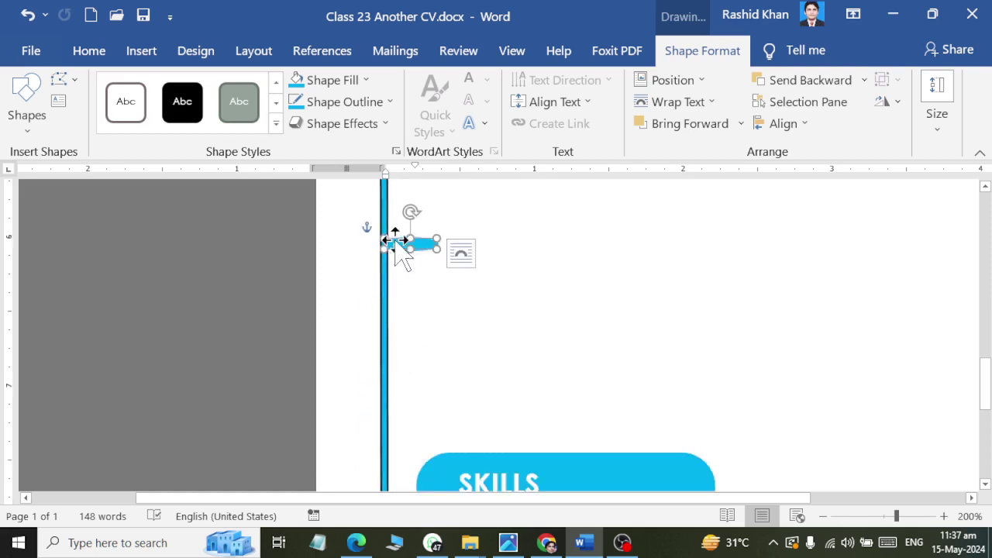
{"action": "left_click_drag", "start_coordinate": [398, 246], "coordinate": [367, 481]}
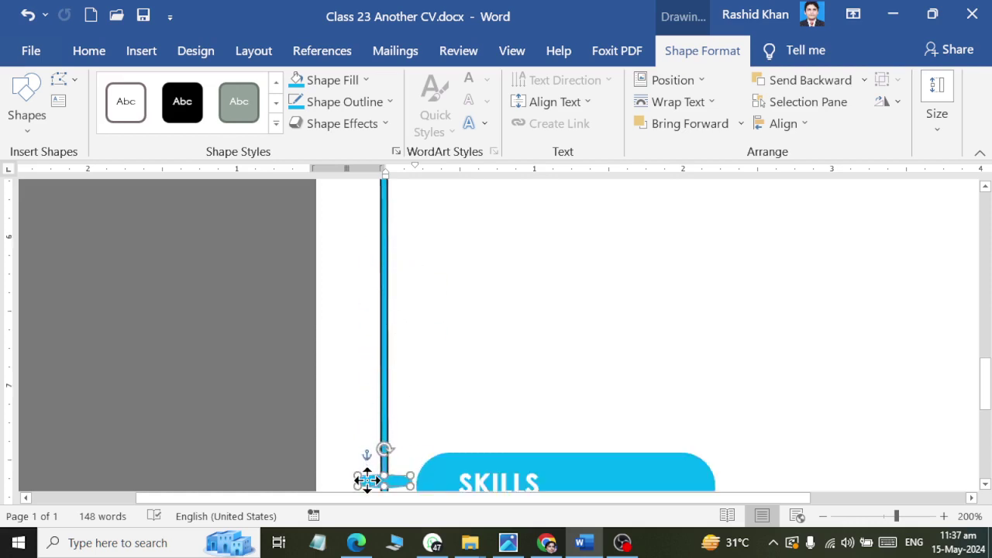
{"action": "left_click_drag", "start_coordinate": [368, 480], "coordinate": [369, 448]}
Nudge the About Me oval one step right so it centres on the timeline line.
{"action": "scroll", "coordinate": [414, 380], "scroll_direction": "up", "scroll_amount": 7}
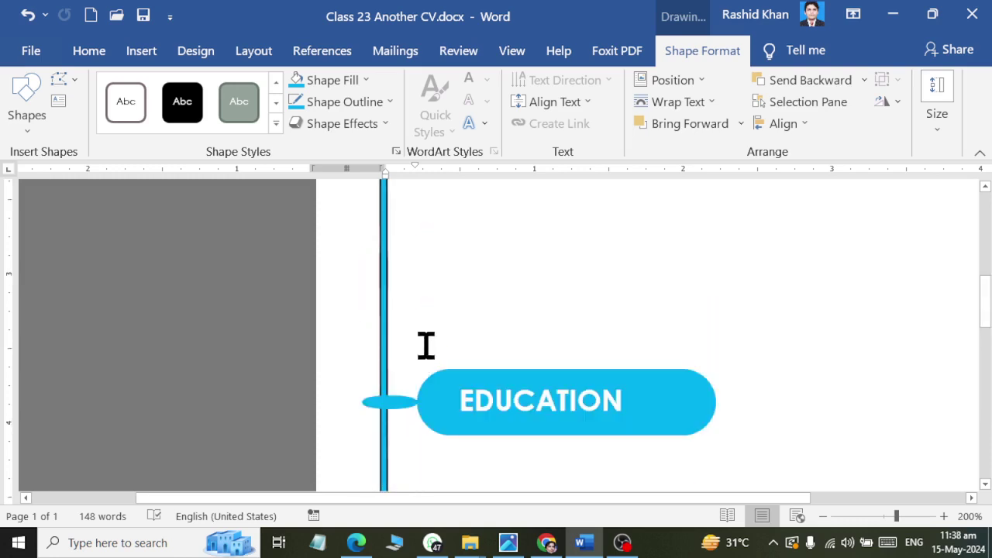
{"action": "left_click", "coordinate": [404, 440]}
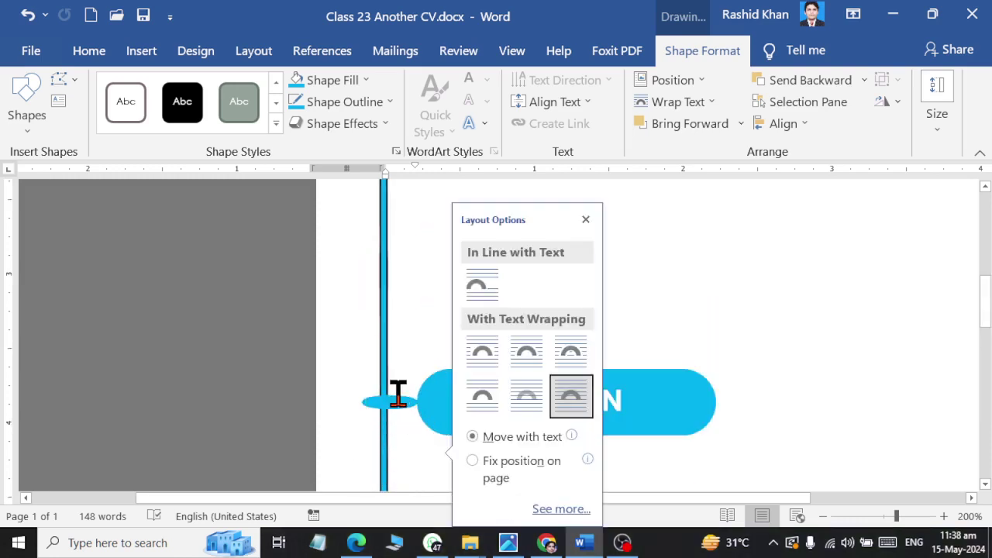
{"action": "left_click", "coordinate": [396, 401]}
{"action": "scroll", "coordinate": [415, 357], "scroll_direction": "up", "scroll_amount": 2}
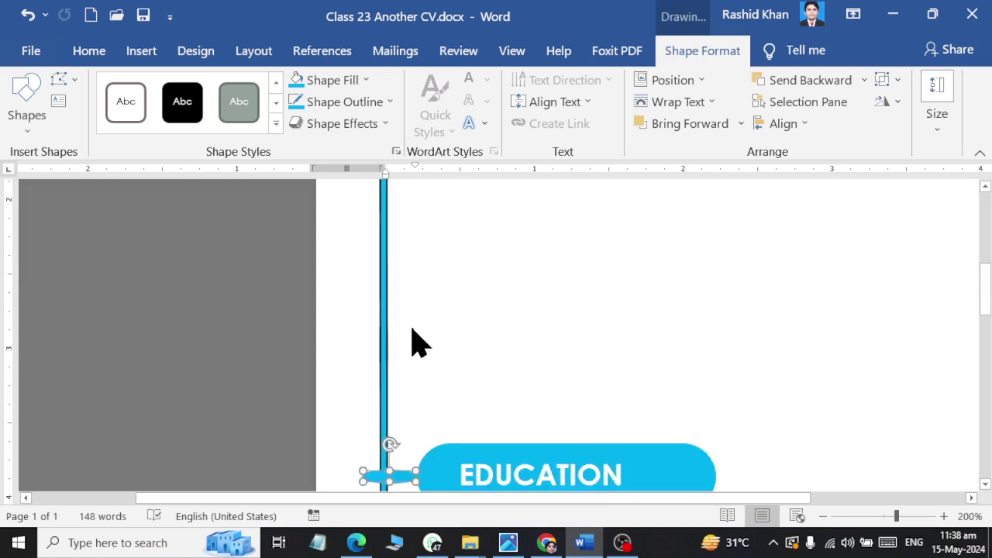
{"action": "scroll", "coordinate": [434, 294], "scroll_direction": "up", "scroll_amount": 6}
{"action": "scroll", "coordinate": [434, 310], "scroll_direction": "down", "scroll_amount": 3}
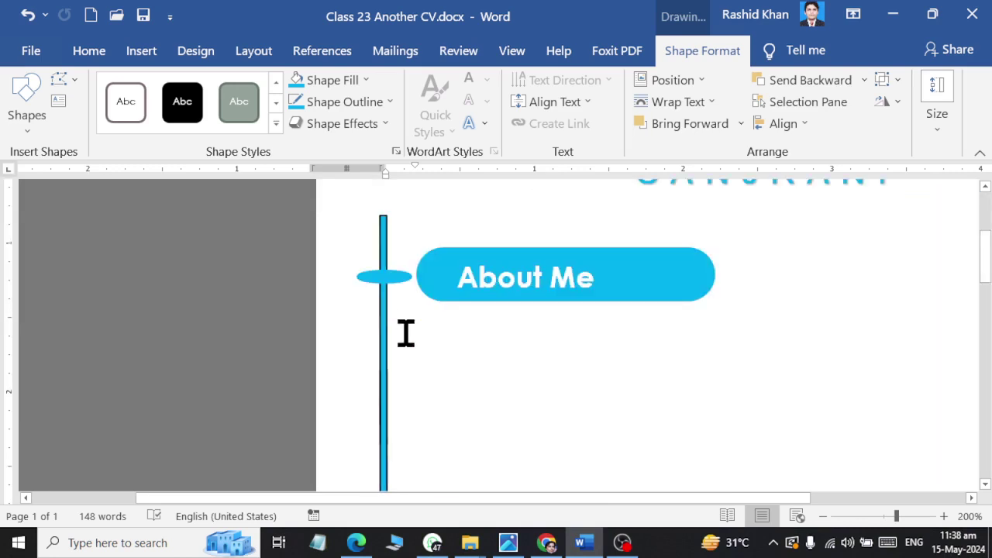
{"action": "left_click", "coordinate": [386, 276]}
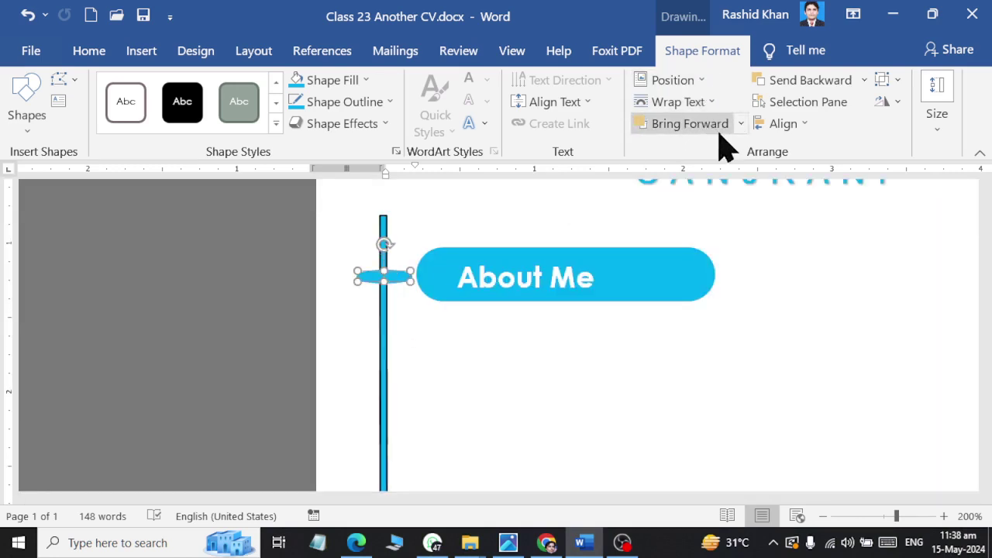
{"action": "left_click", "coordinate": [781, 123]}
{"action": "left_click", "coordinate": [787, 223]}
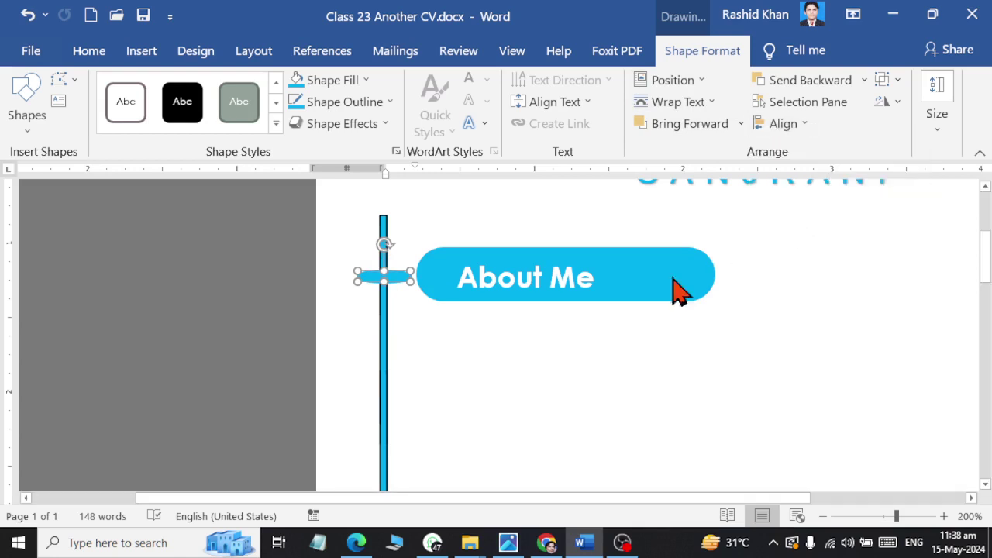
{"action": "key", "text": "Right"}
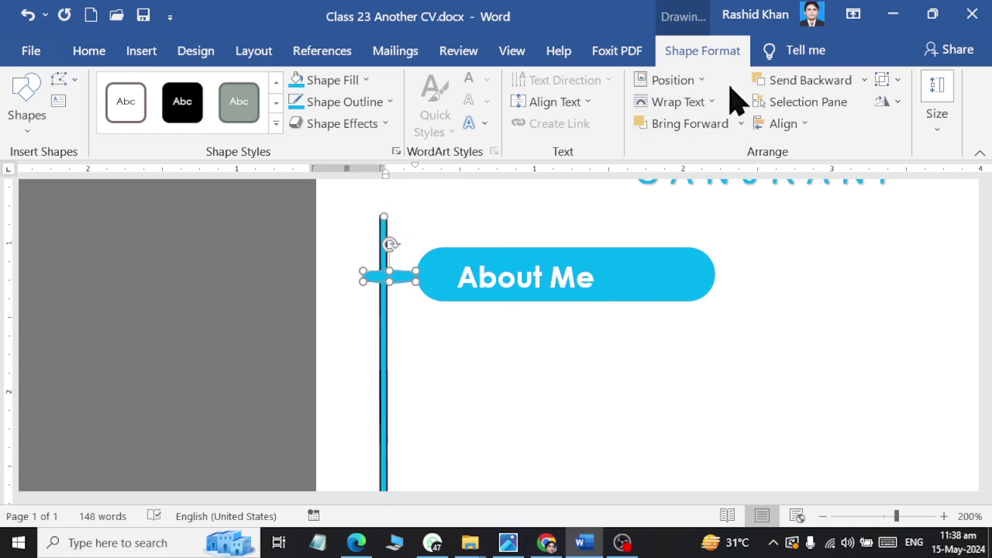
Group the oval with the vertical timeline bar and the About Me heading.
{"action": "left_click", "coordinate": [885, 81]}
{"action": "left_click", "coordinate": [899, 104]}
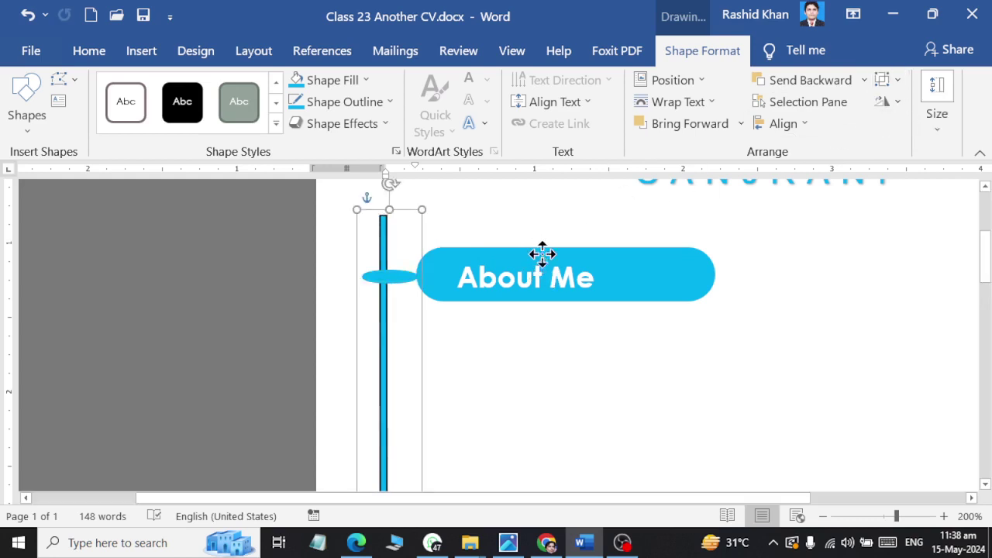
{"action": "left_click", "coordinate": [543, 256], "text": "shift"}
{"action": "left_click", "coordinate": [887, 82]}
{"action": "left_click", "coordinate": [899, 106]}
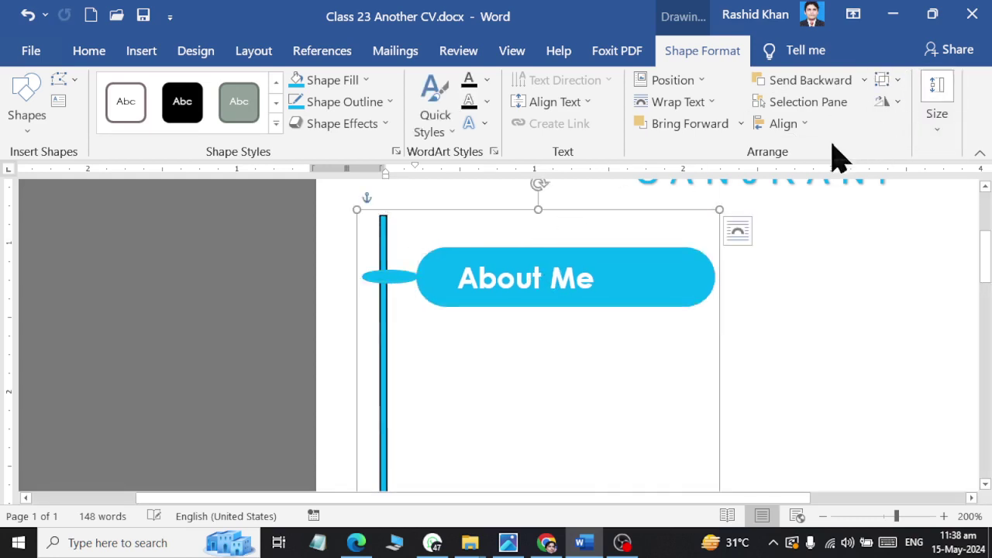
{"action": "scroll", "coordinate": [773, 207], "scroll_direction": "down", "scroll_amount": 1}
{"action": "scroll", "coordinate": [719, 297], "scroll_direction": "down", "scroll_amount": 3}
{"action": "scroll", "coordinate": [720, 296], "scroll_direction": "down", "scroll_amount": 1}
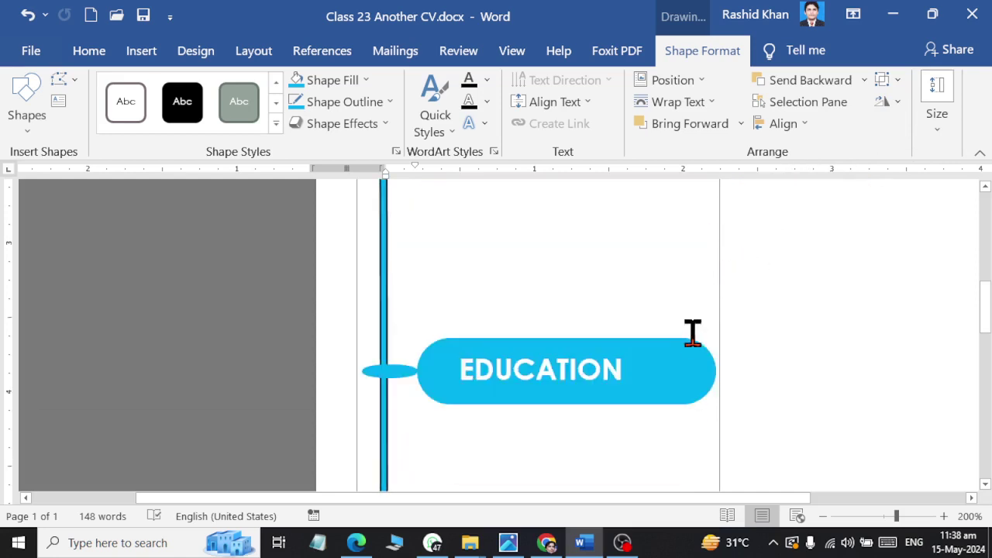
Group the EDUCATION and SKILLS heading pill shapes, then return to the text.
{"action": "left_click", "coordinate": [682, 357], "text": "shift"}
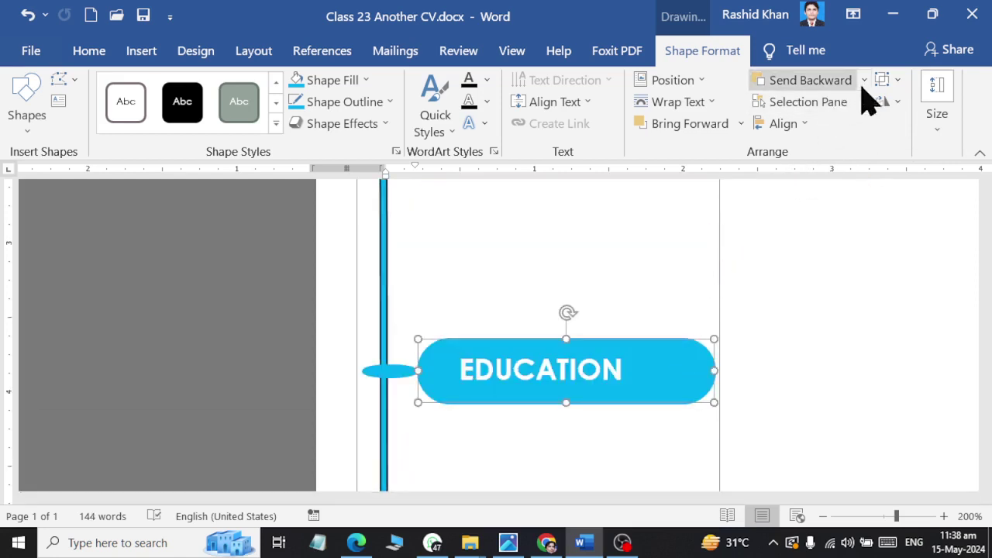
{"action": "left_click", "coordinate": [885, 82]}
{"action": "left_click", "coordinate": [903, 104]}
{"action": "scroll", "coordinate": [709, 310], "scroll_direction": "down", "scroll_amount": 3}
{"action": "scroll", "coordinate": [682, 354], "scroll_direction": "down", "scroll_amount": 2}
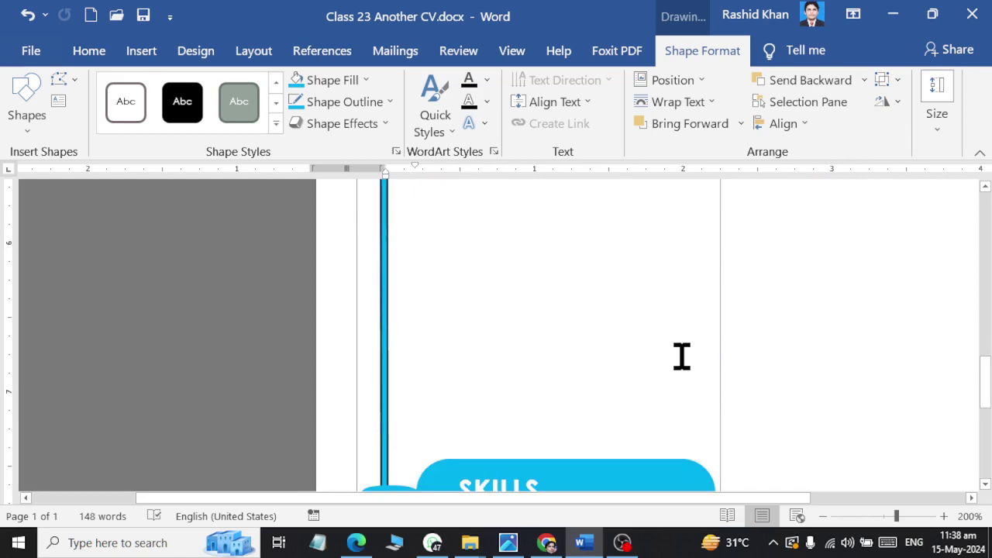
{"action": "scroll", "coordinate": [629, 452], "scroll_direction": "down", "scroll_amount": 2}
{"action": "left_click", "coordinate": [662, 321], "text": "shift"}
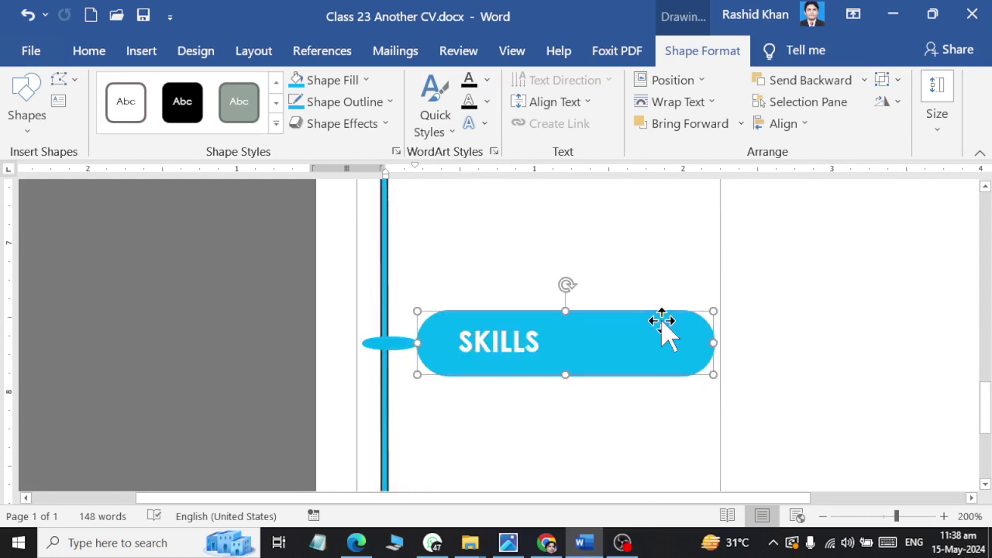
{"action": "left_click", "coordinate": [897, 84]}
{"action": "left_click", "coordinate": [903, 104]}
{"action": "scroll", "coordinate": [656, 300], "scroll_direction": "up", "scroll_amount": 3}
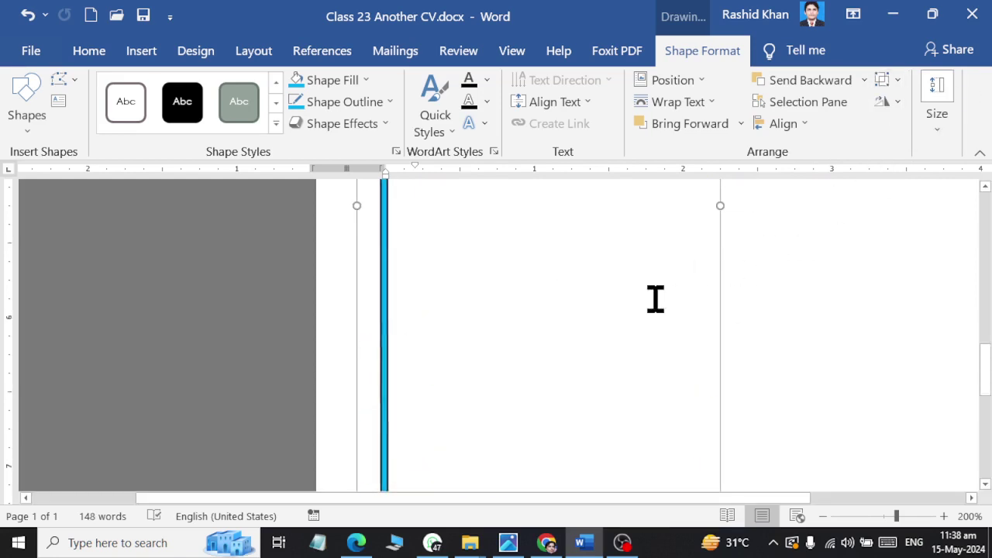
{"action": "left_click", "coordinate": [648, 270]}
Shorten the SKILLS heading pill slightly by dragging its bottom edge up.
{"action": "scroll", "coordinate": [648, 270], "scroll_direction": "down", "scroll_amount": 5, "text": "ctrl"}
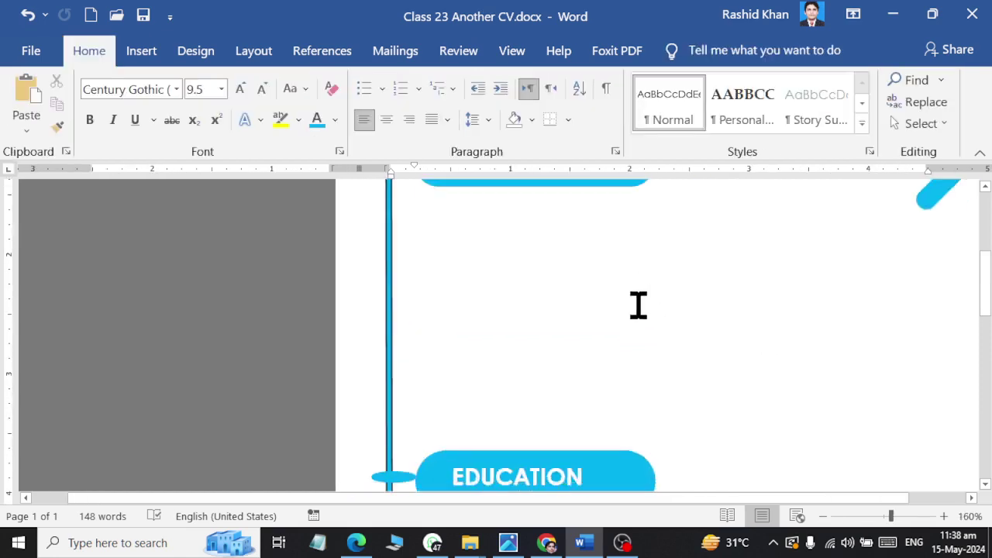
{"action": "scroll", "coordinate": [638, 305], "scroll_direction": "down", "scroll_amount": 2, "text": "ctrl"}
{"action": "scroll", "coordinate": [638, 321], "scroll_direction": "down", "scroll_amount": 6, "text": "ctrl"}
{"action": "scroll", "coordinate": [638, 325], "scroll_direction": "down", "scroll_amount": 1, "text": "ctrl"}
{"action": "scroll", "coordinate": [638, 329], "scroll_direction": "down", "scroll_amount": 1, "text": "ctrl"}
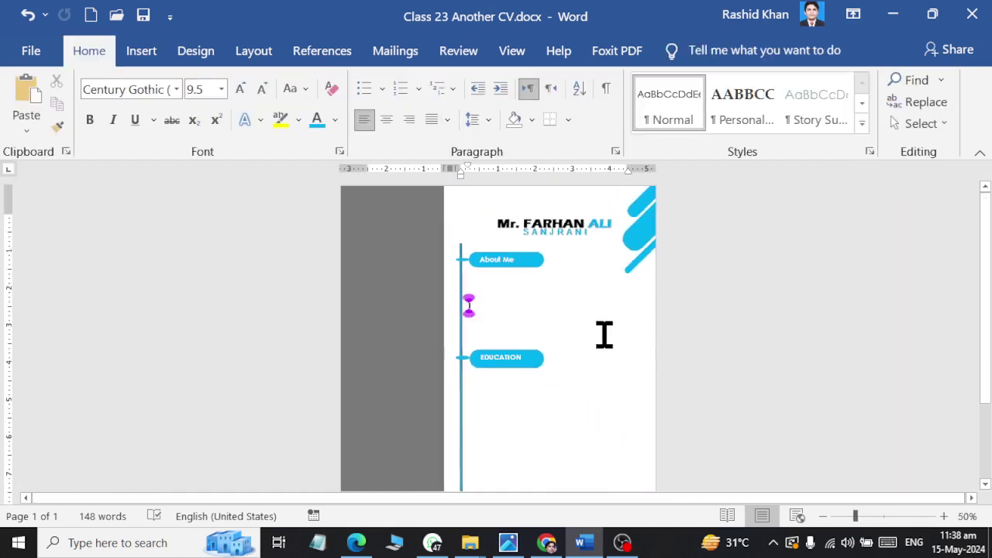
{"action": "scroll", "coordinate": [489, 362], "scroll_direction": "down", "scroll_amount": 2}
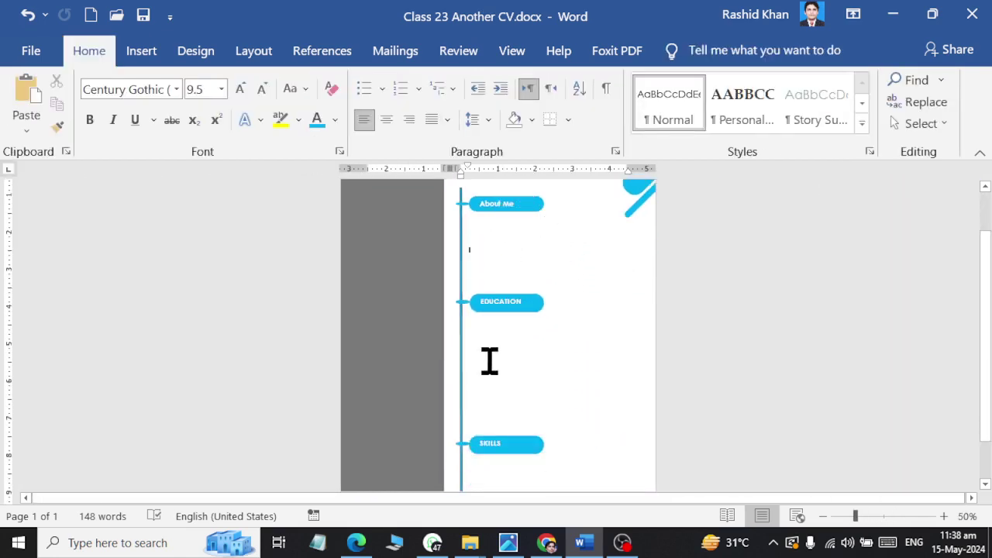
{"action": "scroll", "coordinate": [489, 341], "scroll_direction": "up", "scroll_amount": 1, "text": "ctrl"}
{"action": "scroll", "coordinate": [503, 350], "scroll_direction": "up", "scroll_amount": 4, "text": "ctrl"}
{"action": "scroll", "coordinate": [507, 385], "scroll_direction": "up", "scroll_amount": 3, "text": "ctrl"}
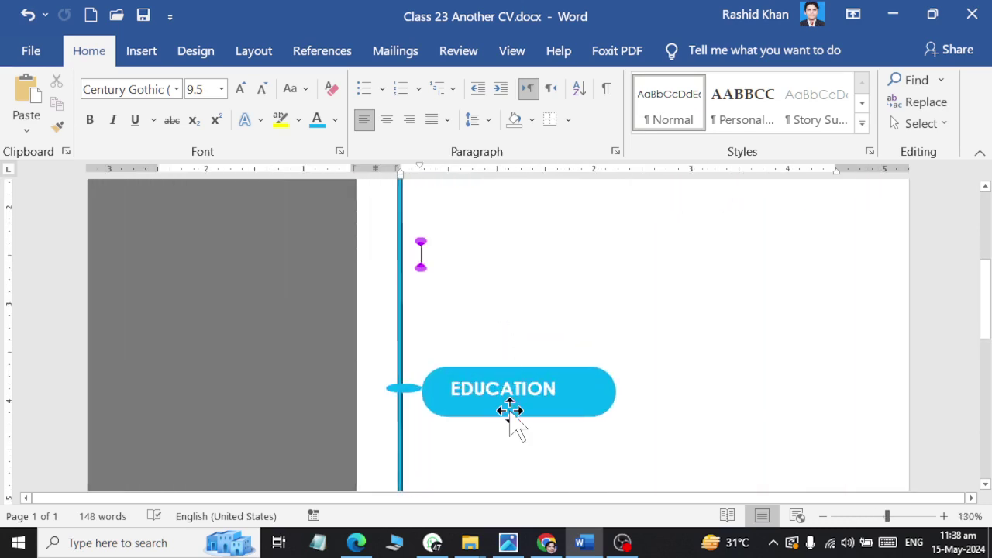
{"action": "left_click", "coordinate": [510, 411]}
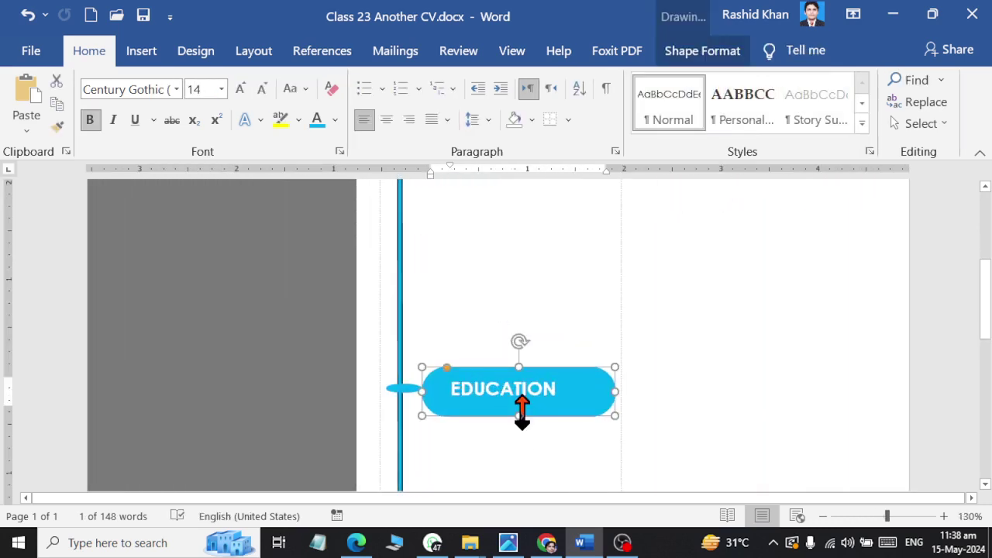
{"action": "left_click", "coordinate": [522, 411]}
{"action": "scroll", "coordinate": [551, 377], "scroll_direction": "down", "scroll_amount": 3}
{"action": "scroll", "coordinate": [513, 407], "scroll_direction": "down", "scroll_amount": 3}
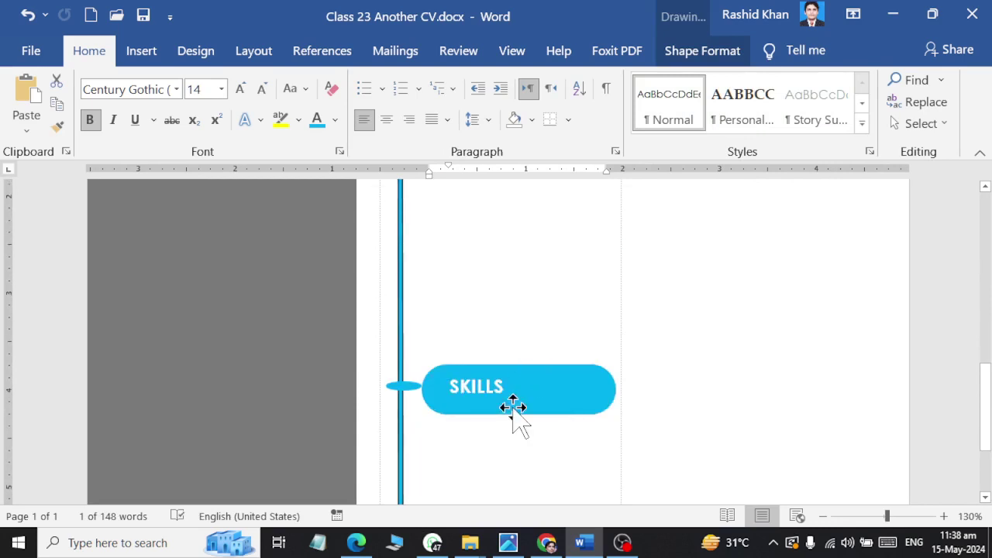
{"action": "left_click", "coordinate": [513, 407]}
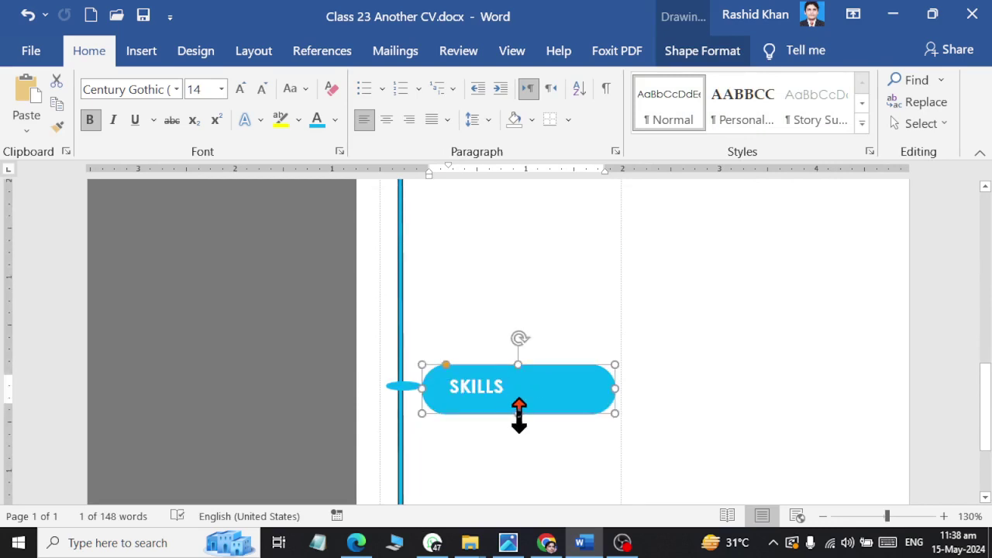
{"action": "left_click_drag", "start_coordinate": [519, 416], "coordinate": [519, 409]}
{"action": "left_click", "coordinate": [704, 345]}
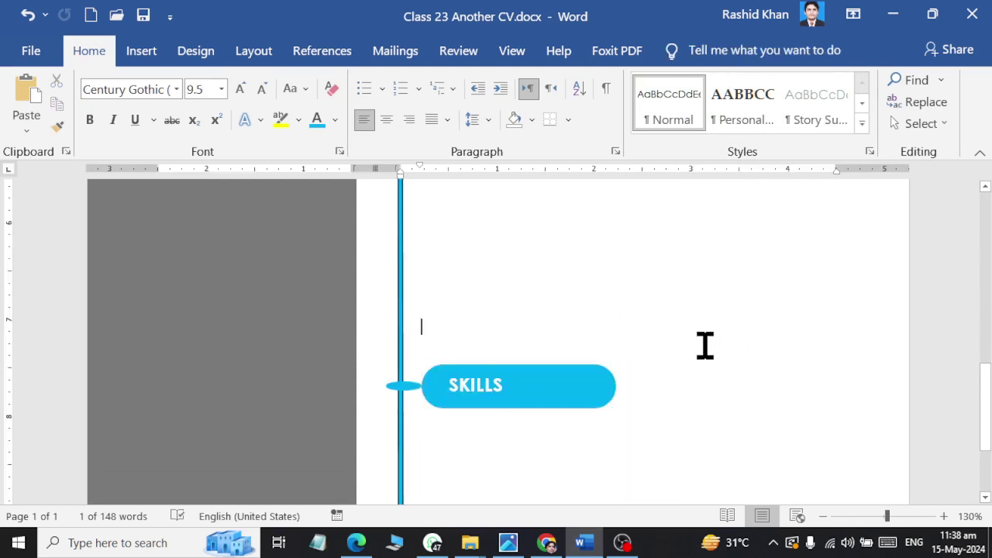
Save the CV document.
{"action": "scroll", "coordinate": [705, 346], "scroll_direction": "down", "scroll_amount": 3, "text": "ctrl"}
{"action": "scroll", "coordinate": [693, 344], "scroll_direction": "down", "scroll_amount": 2, "text": "ctrl"}
{"action": "scroll", "coordinate": [687, 349], "scroll_direction": "down", "scroll_amount": 1, "text": "ctrl"}
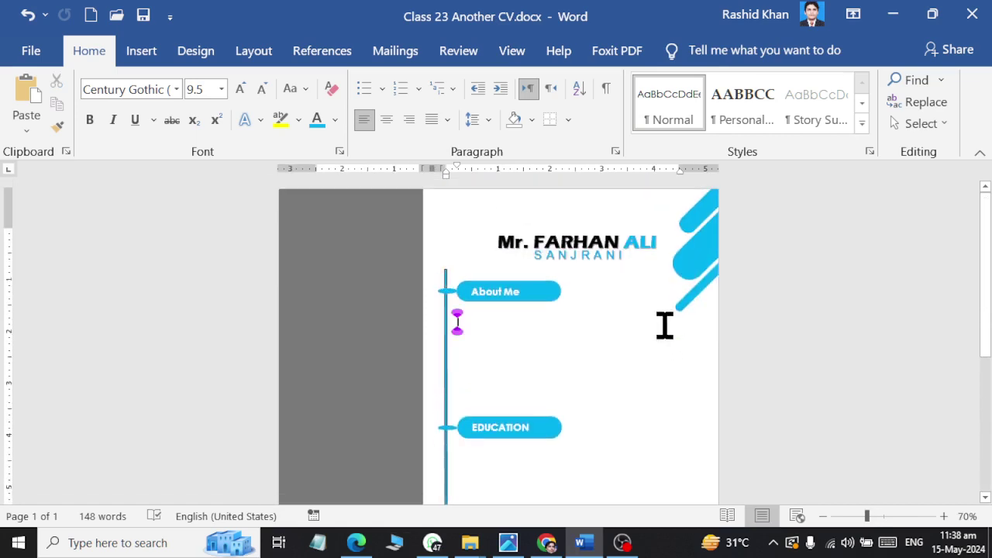
{"action": "key", "text": "ctrl+s"}
In the reference CV in Edge, select the About Me paragraph.
{"action": "scroll", "coordinate": [680, 377], "scroll_direction": "down", "scroll_amount": 3}
{"action": "scroll", "coordinate": [675, 362], "scroll_direction": "up", "scroll_amount": 3}
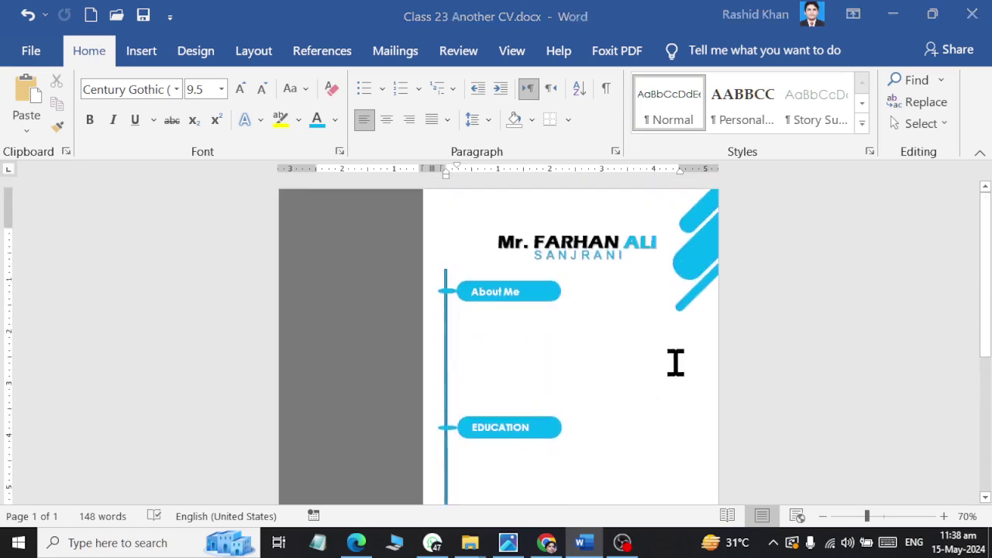
{"action": "key", "text": "alt+Tab"}
{"action": "left_click_drag", "start_coordinate": [431, 214], "coordinate": [620, 321]}
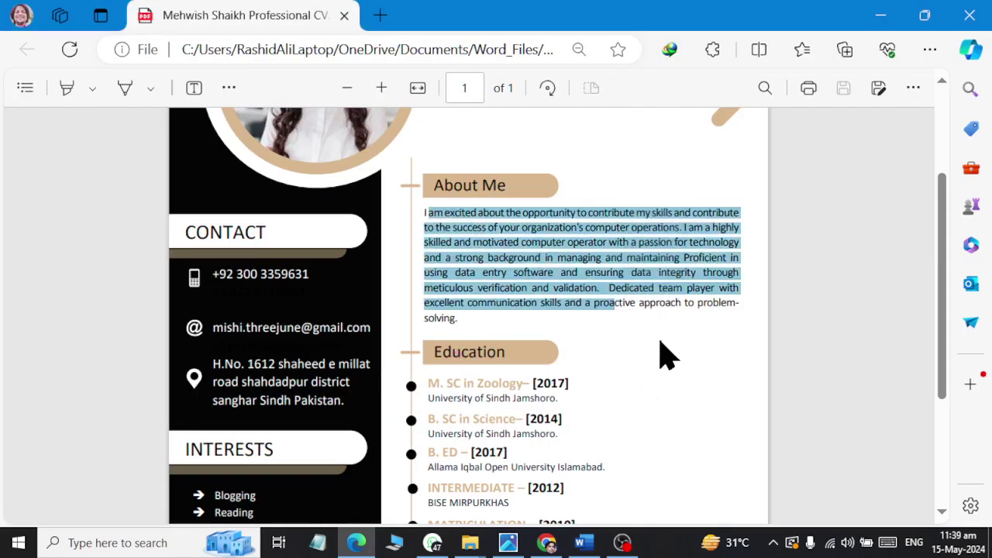
Back in Word, insert a Moderate Pull Quote text box and then delete it.
{"action": "key", "text": "alt+Tab"}
{"action": "left_click", "coordinate": [151, 52]}
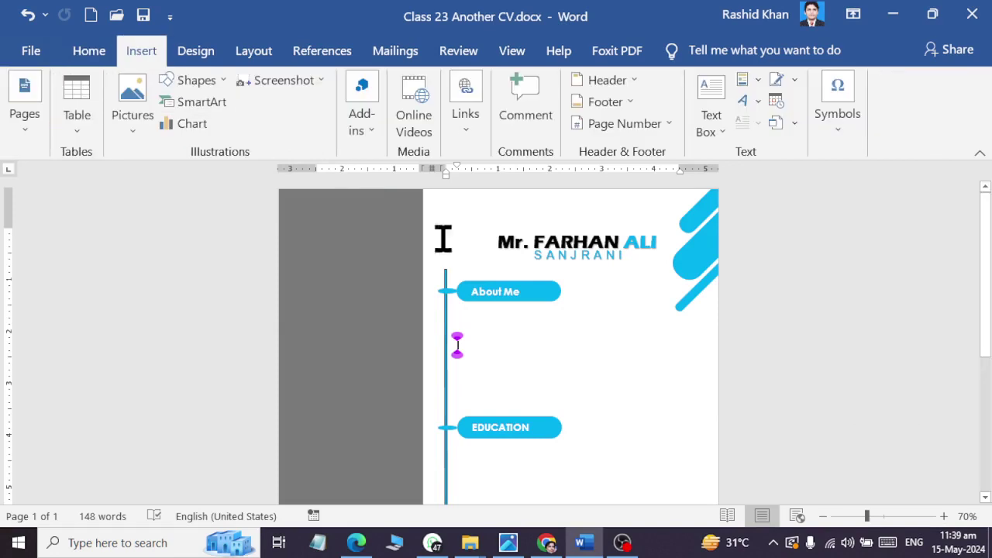
{"action": "left_click", "coordinate": [732, 128]}
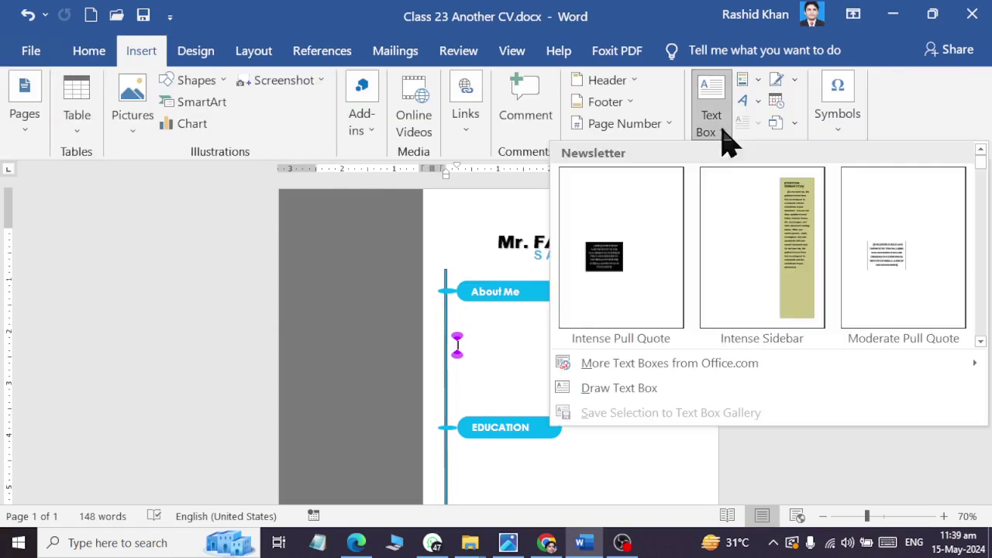
{"action": "left_click", "coordinate": [891, 270]}
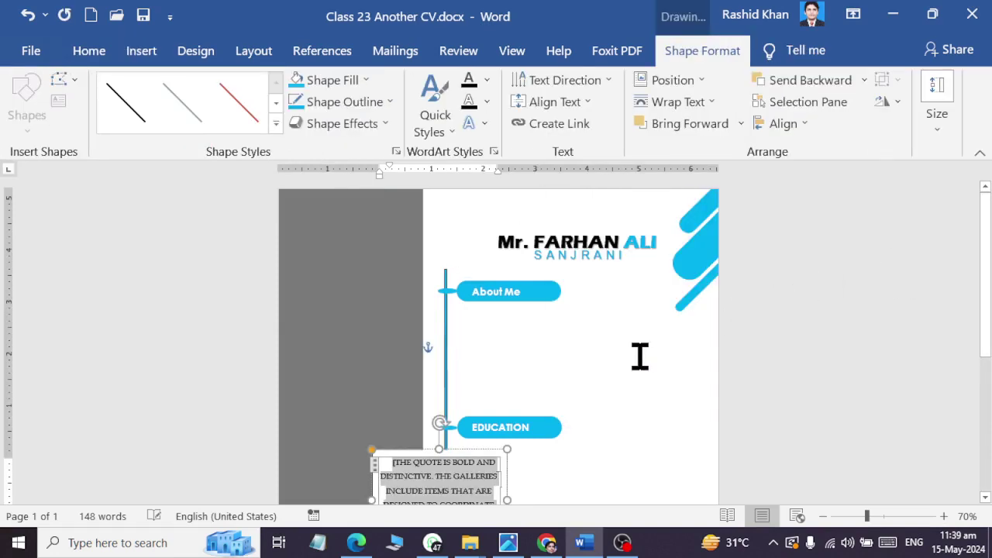
{"action": "key", "text": "Delete"}
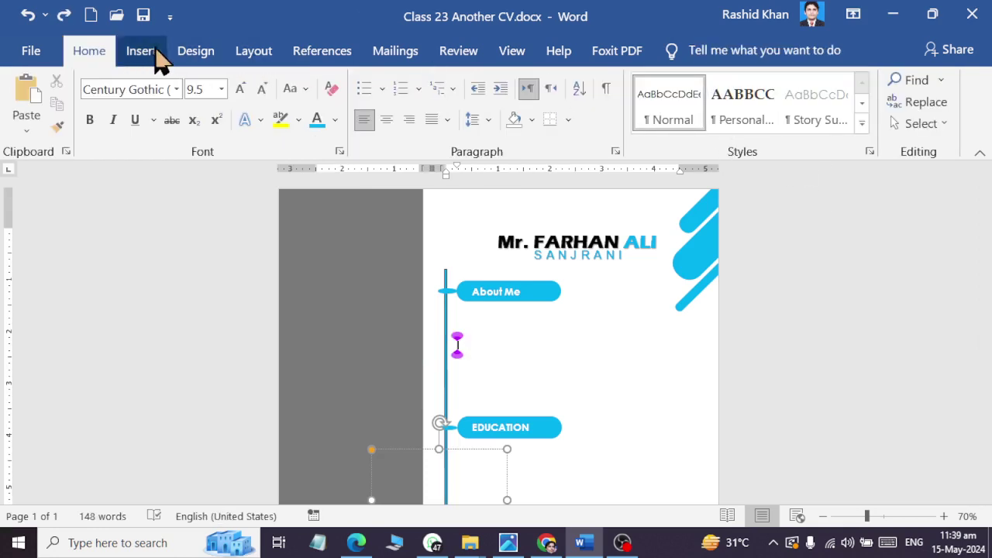
Insert a Simple Quote text box from the text box gallery instead.
{"action": "left_click", "coordinate": [149, 52]}
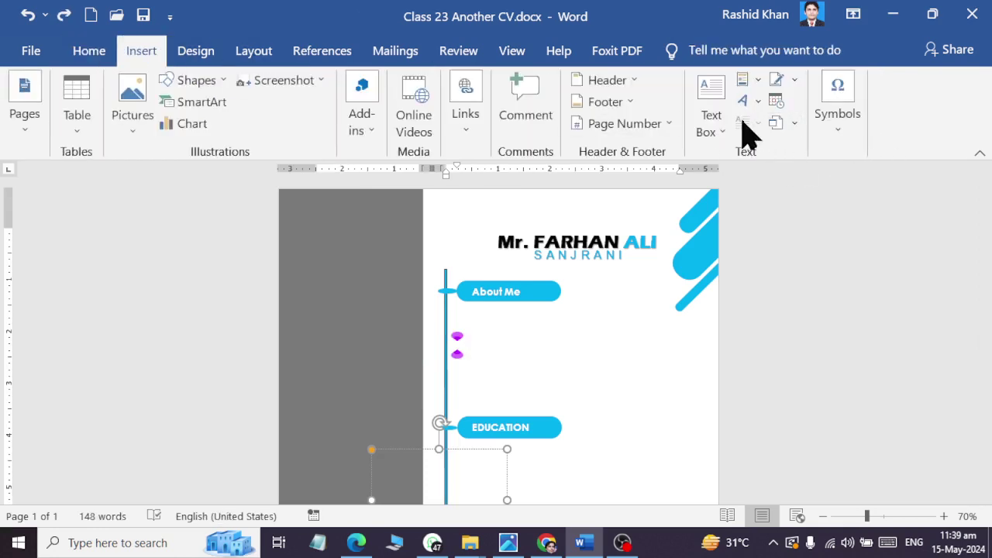
{"action": "left_click", "coordinate": [718, 128]}
{"action": "scroll", "coordinate": [752, 286], "scroll_direction": "down", "scroll_amount": 5}
{"action": "scroll", "coordinate": [753, 290], "scroll_direction": "up", "scroll_amount": 3}
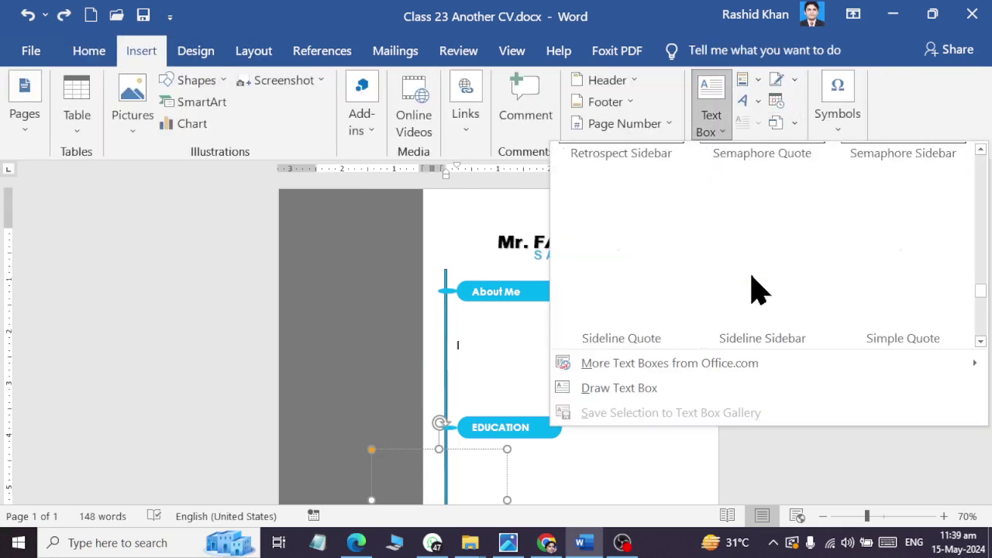
{"action": "scroll", "coordinate": [753, 290], "scroll_direction": "up", "scroll_amount": 2}
{"action": "scroll", "coordinate": [753, 291], "scroll_direction": "down", "scroll_amount": 2}
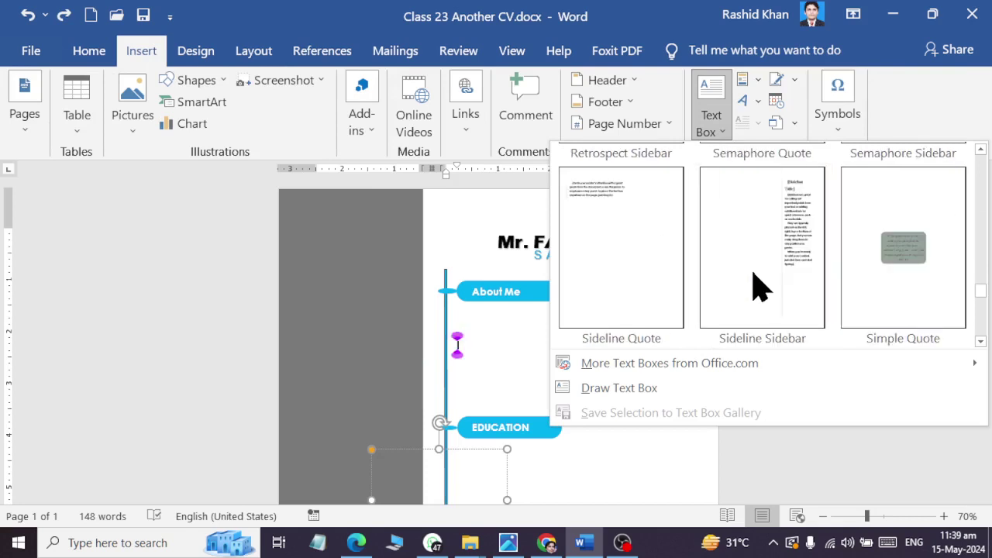
{"action": "left_click", "coordinate": [923, 266]}
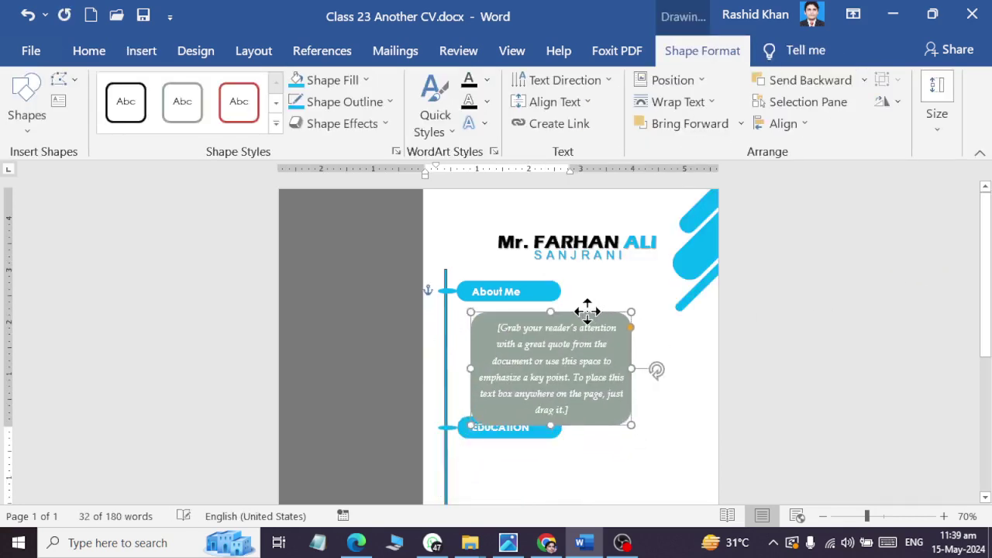
Position the quote box just below About Me and widen it to the right.
{"action": "left_click_drag", "start_coordinate": [567, 373], "coordinate": [577, 309]}
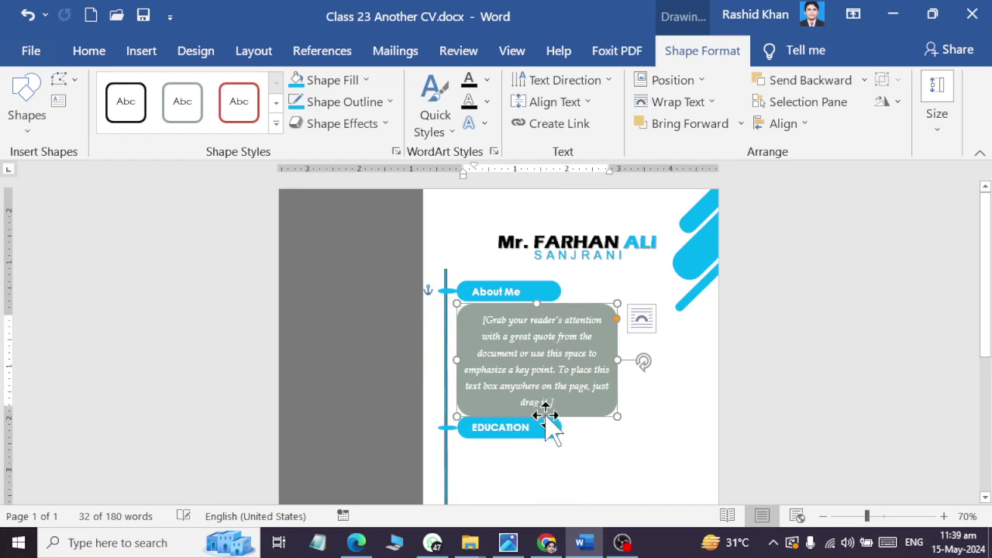
{"action": "left_click_drag", "start_coordinate": [539, 416], "coordinate": [538, 410]}
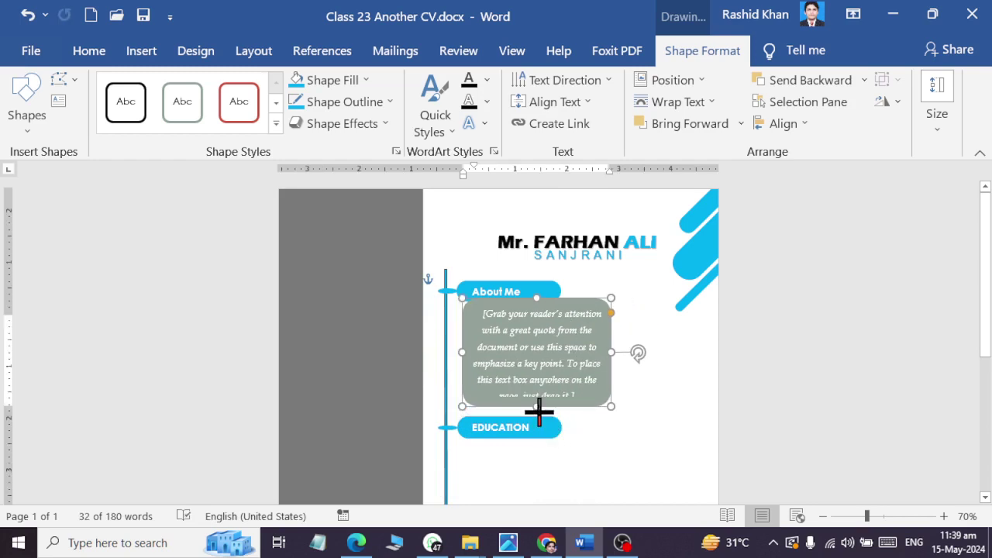
{"action": "mouse_move", "coordinate": [563, 306]}
{"action": "left_mouse_down"}
{"action": "mouse_move", "coordinate": [555, 298]}
{"action": "mouse_move", "coordinate": [569, 310]}
{"action": "left_mouse_up"}
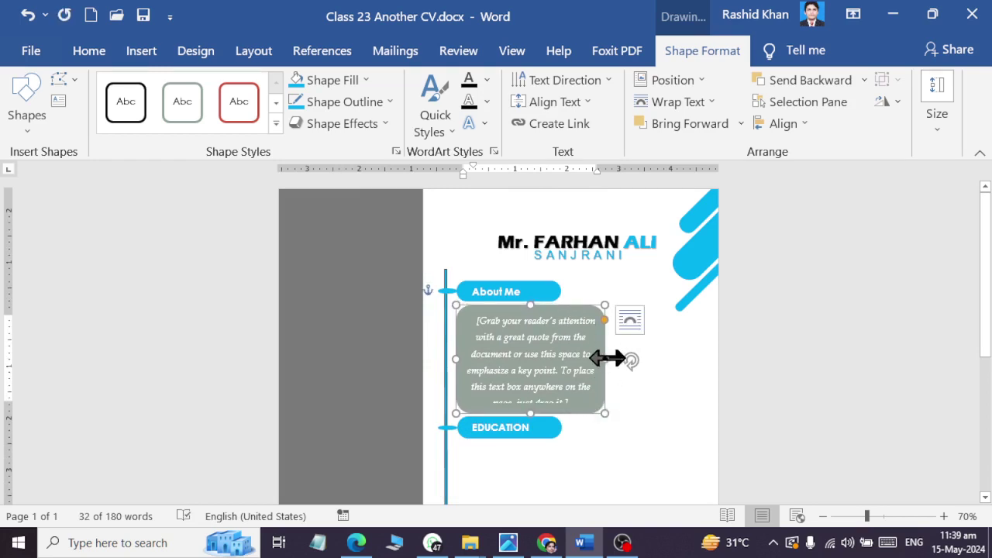
{"action": "left_click_drag", "start_coordinate": [606, 357], "coordinate": [670, 359]}
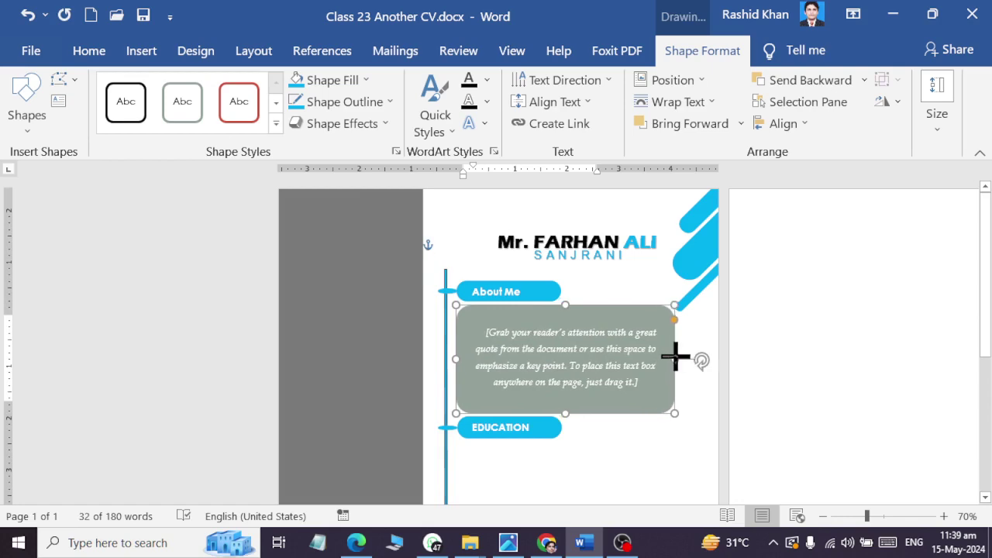
{"action": "scroll", "coordinate": [674, 354], "scroll_direction": "right", "scroll_amount": 3}
After checking the reference CV, widen the grey quote box further to the right.
{"action": "key", "text": "alt+Tab"}
{"action": "key", "text": "alt+Tab"}
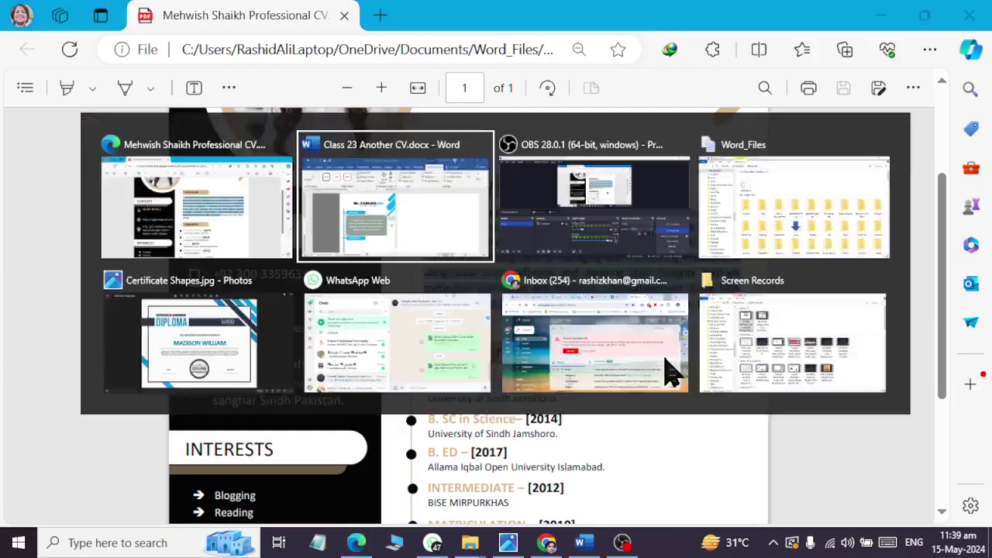
{"action": "key", "text": "alt+Tab"}
{"action": "key", "text": "alt+Tab"}
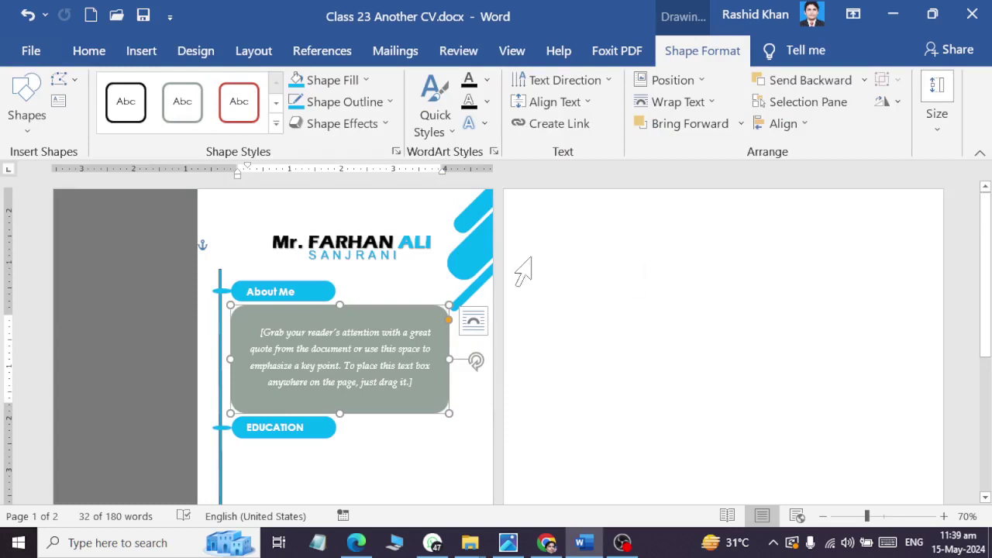
{"action": "left_click", "coordinate": [482, 240]}
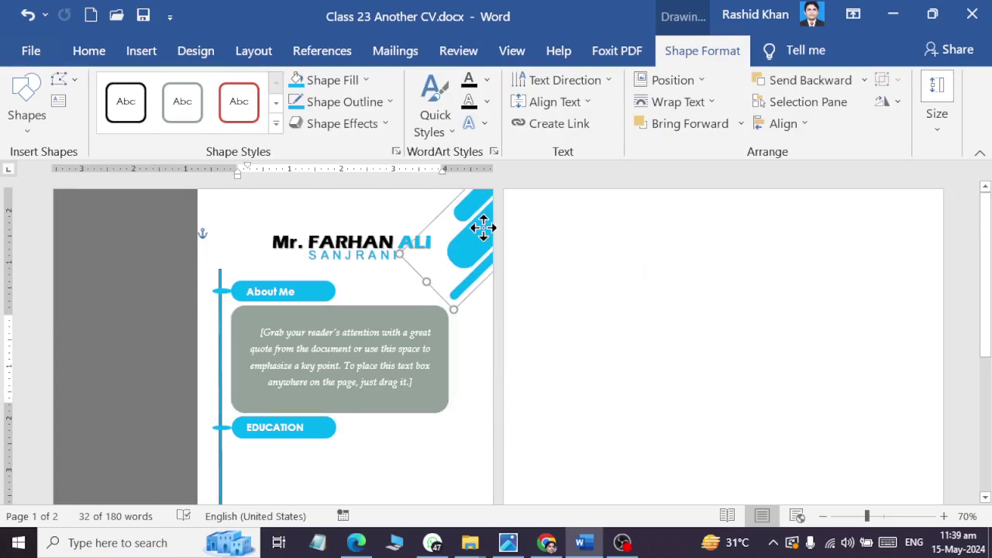
{"action": "left_click", "coordinate": [393, 308]}
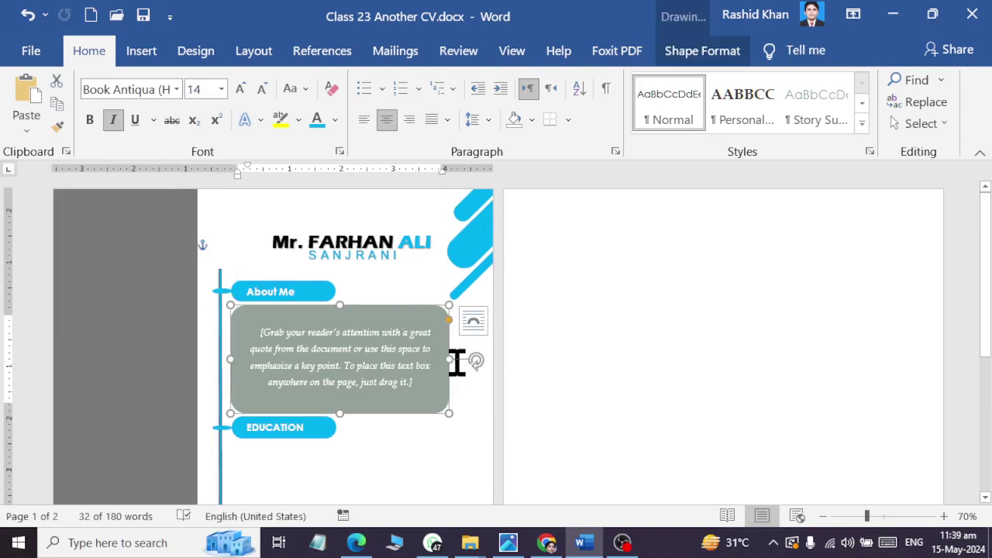
{"action": "left_click_drag", "start_coordinate": [448, 359], "coordinate": [473, 359]}
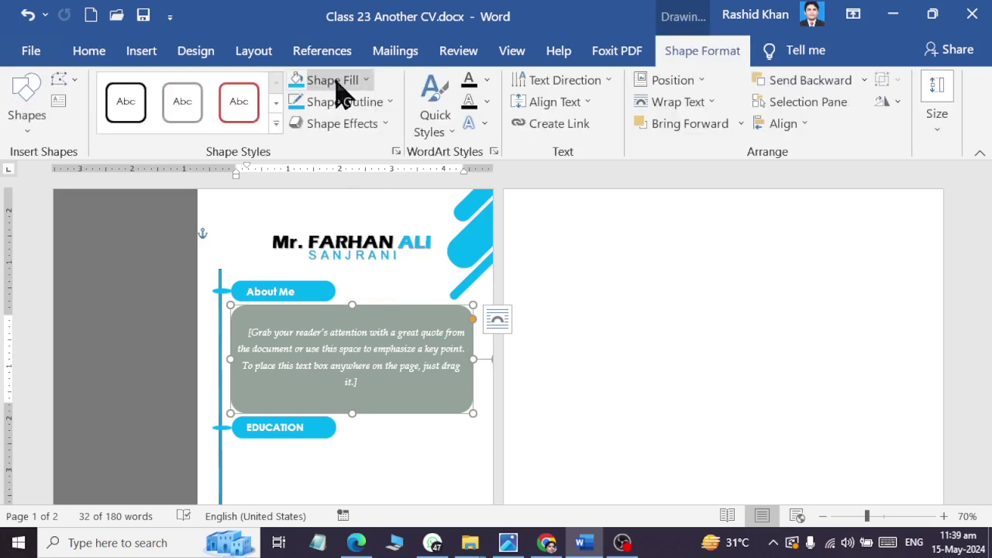
Remove the quote box's fill and make its text black and justified.
{"action": "left_click", "coordinate": [341, 82]}
{"action": "left_click", "coordinate": [332, 250]}
{"action": "key", "text": "ctrl+v"}
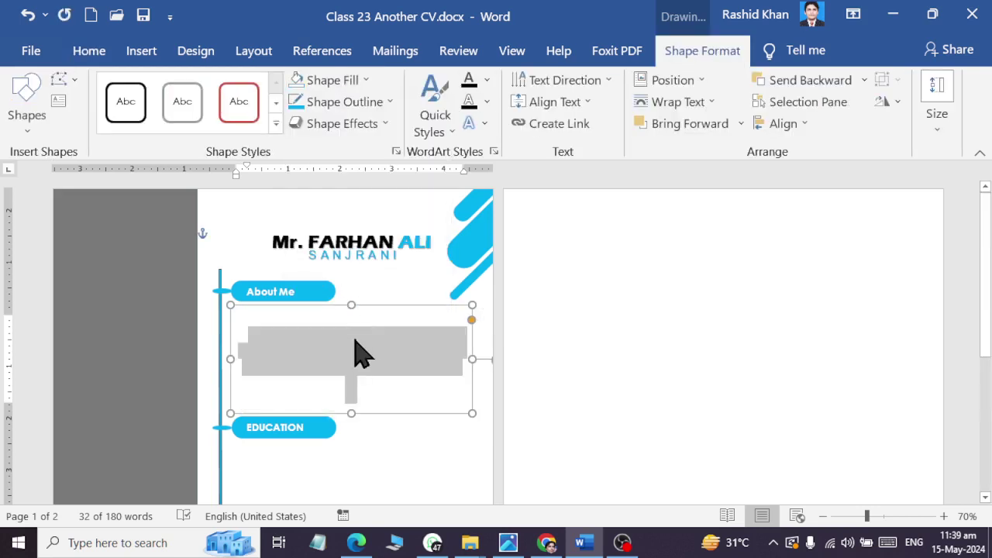
{"action": "left_click", "coordinate": [90, 51]}
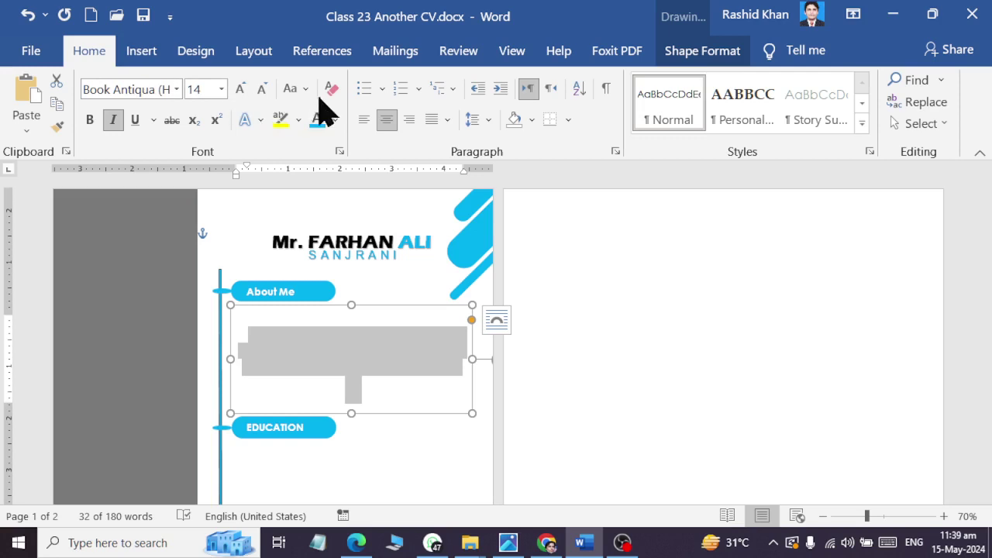
{"action": "left_click", "coordinate": [335, 120]}
{"action": "left_click", "coordinate": [332, 192]}
{"action": "key", "text": "ctrl+a"}
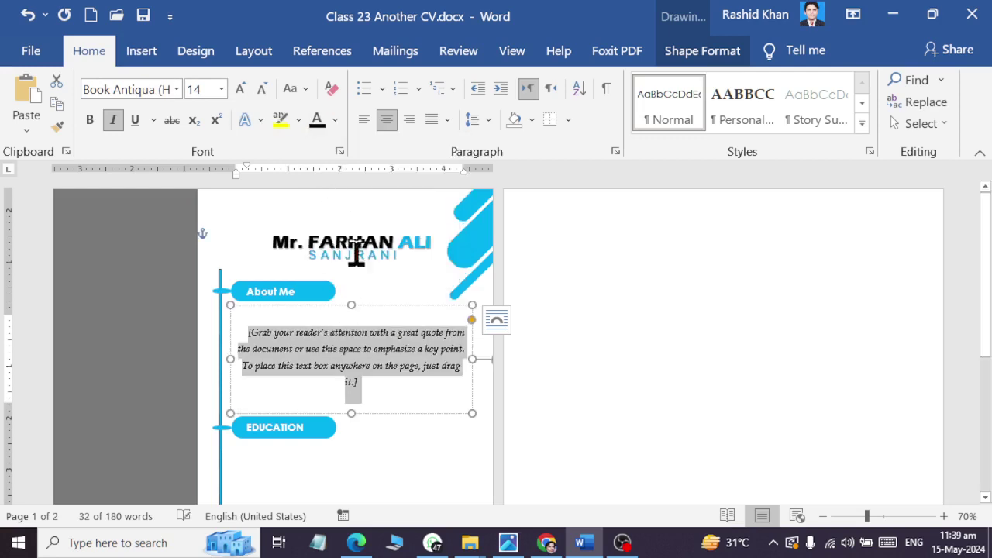
{"action": "left_click", "coordinate": [447, 119]}
{"action": "left_click", "coordinate": [466, 146]}
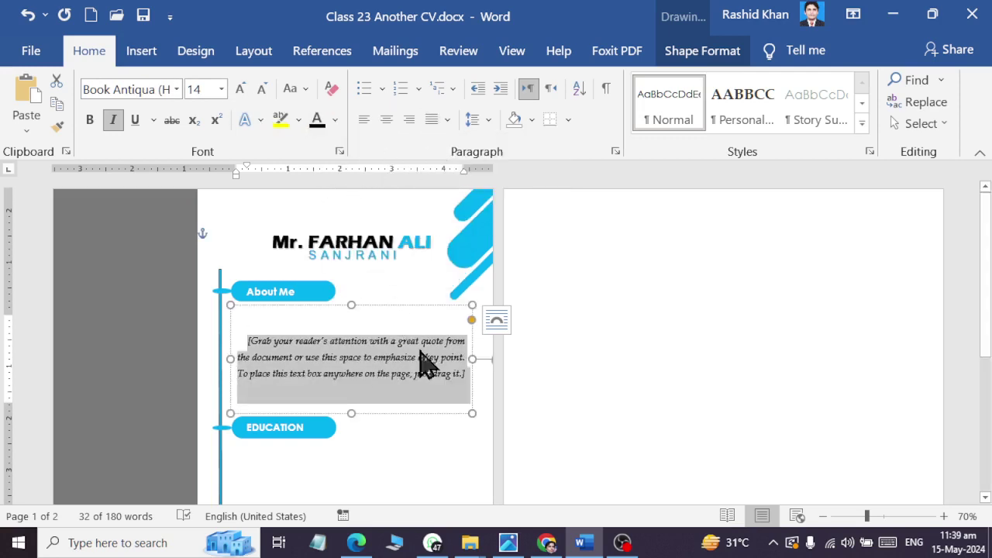
Replace the placeholder text with a sample paragraph generated by =rand(1).
{"action": "key", "text": "Delete"}
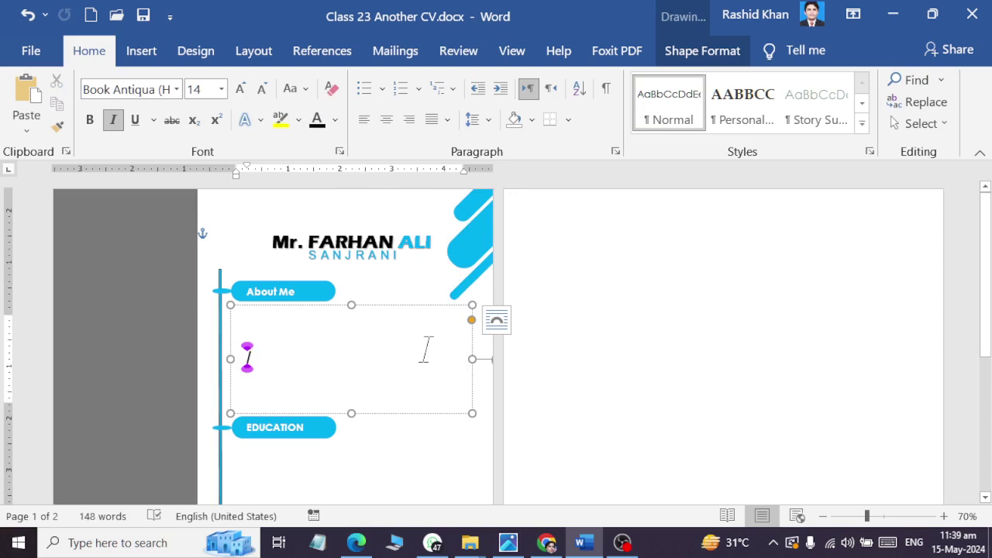
{"action": "type", "text": "=rand(1"}
{"action": "key", "text": "Return"}
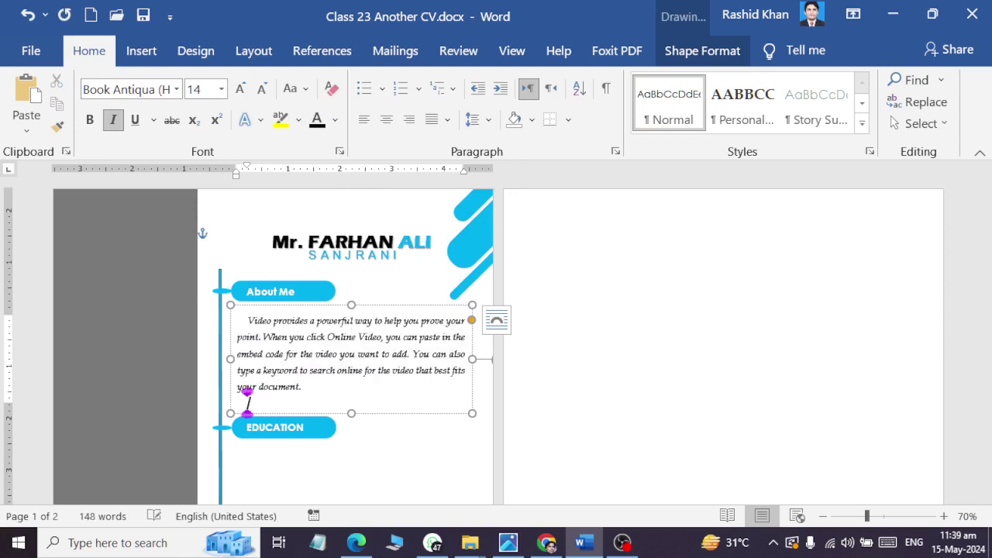
{"action": "left_click", "coordinate": [419, 465]}
Set all the About Me box text to 13 pt and turn off italic.
{"action": "scroll", "coordinate": [610, 372], "scroll_direction": "down", "scroll_amount": 3}
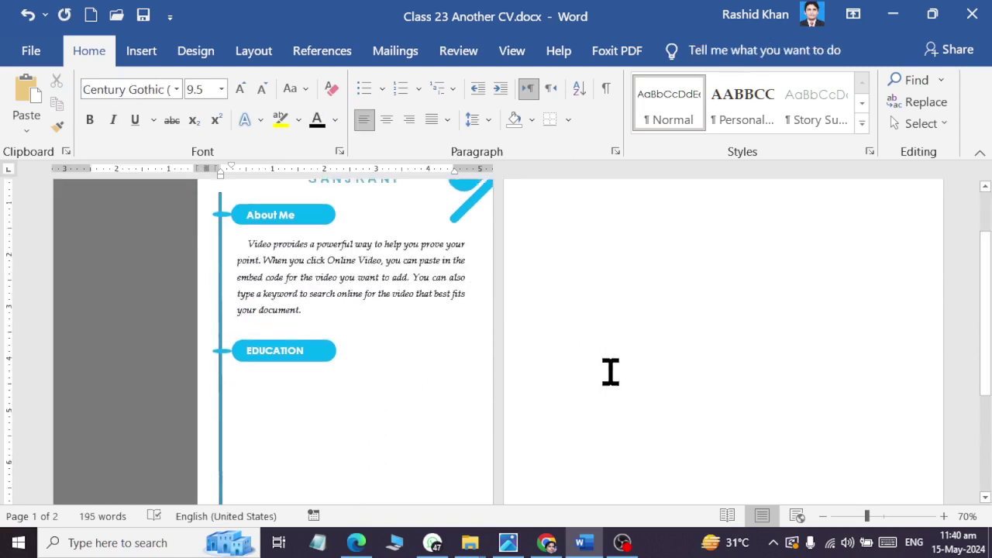
{"action": "scroll", "coordinate": [610, 368], "scroll_direction": "down", "scroll_amount": 2}
{"action": "left_click", "coordinate": [346, 224]}
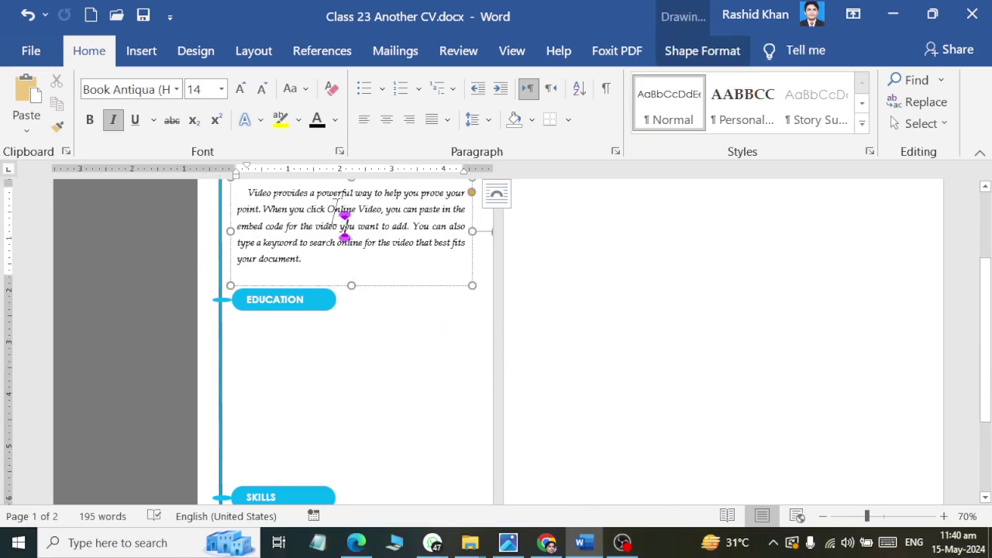
{"action": "key", "text": "ctrl+a"}
{"action": "left_click", "coordinate": [262, 88]}
{"action": "left_click", "coordinate": [262, 88]}
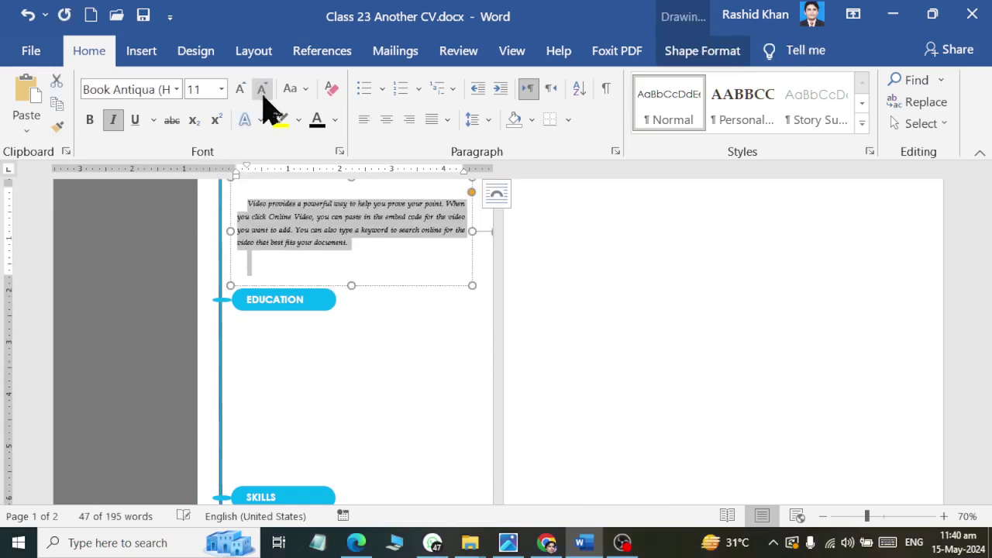
{"action": "left_click", "coordinate": [240, 89]}
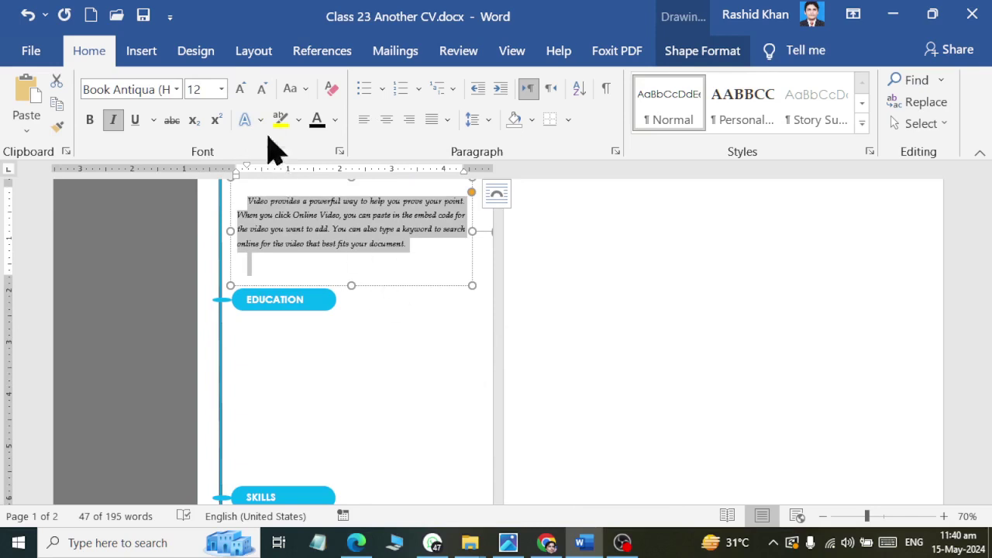
{"action": "left_click", "coordinate": [208, 89]}
{"action": "type", "text": "13"}
{"action": "key", "text": "Return"}
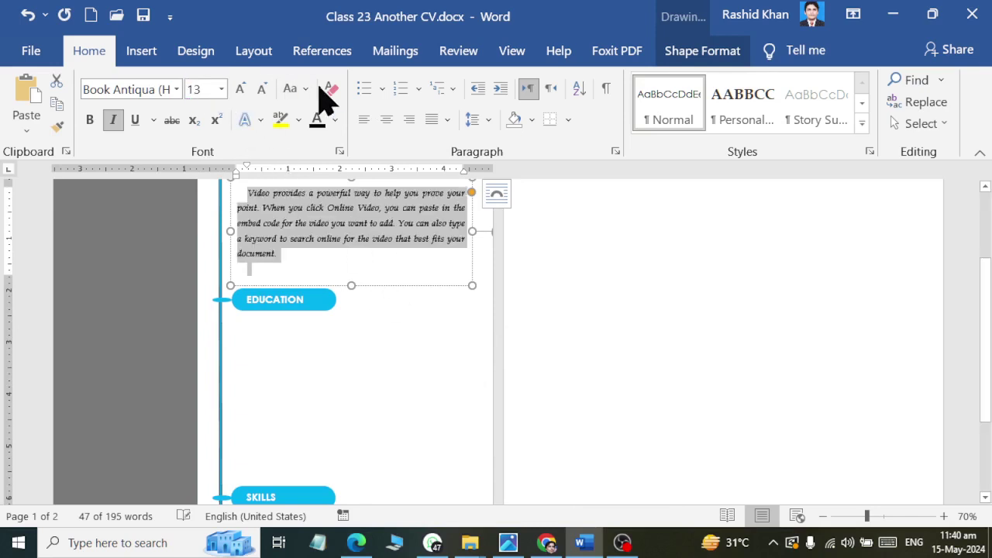
{"action": "left_click", "coordinate": [113, 120]}
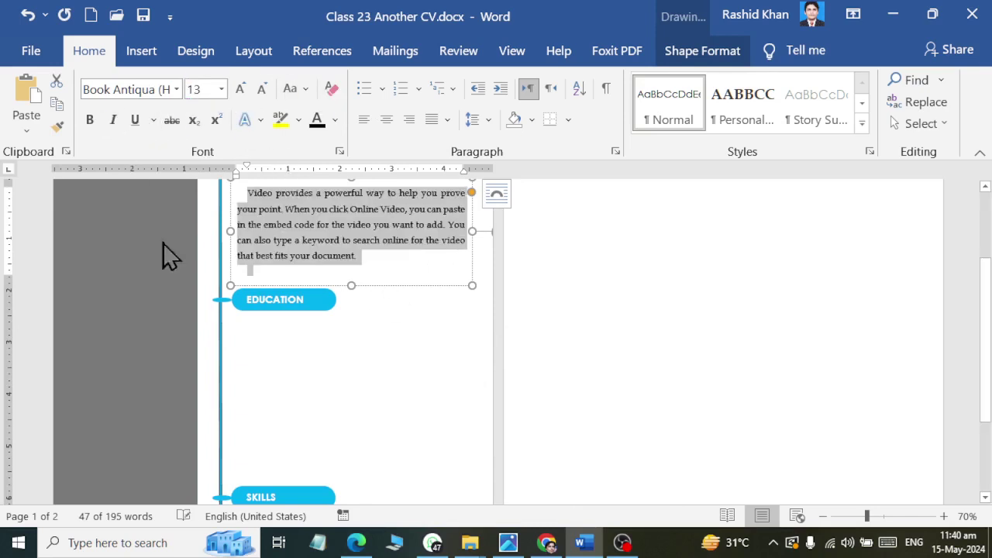
{"action": "left_click", "coordinate": [390, 372]}
{"action": "scroll", "coordinate": [490, 314], "scroll_direction": "up", "scroll_amount": 2}
{"action": "scroll", "coordinate": [457, 372], "scroll_direction": "down", "scroll_amount": 1}
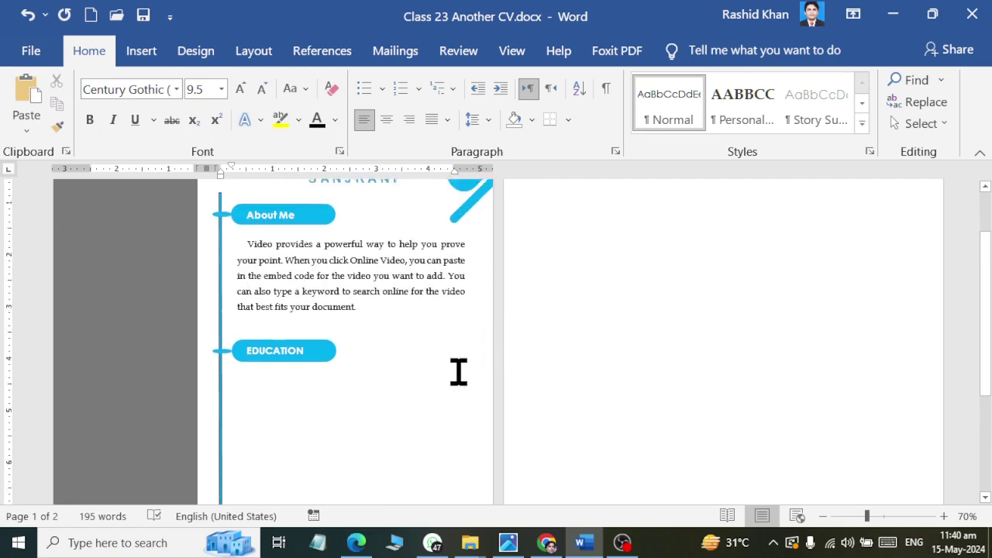
{"action": "scroll", "coordinate": [443, 372], "scroll_direction": "down", "scroll_amount": 2}
{"action": "scroll", "coordinate": [444, 372], "scroll_direction": "down", "scroll_amount": 3}
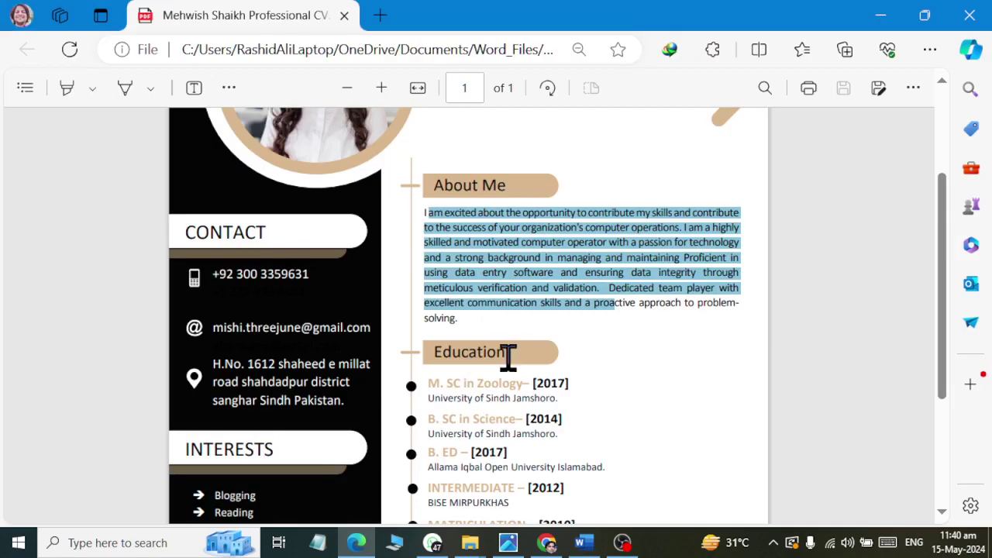
Scroll the reference PDF to Education and Skills, comparing it with the Word CV.
{"action": "scroll", "coordinate": [504, 356], "scroll_direction": "down", "scroll_amount": 2}
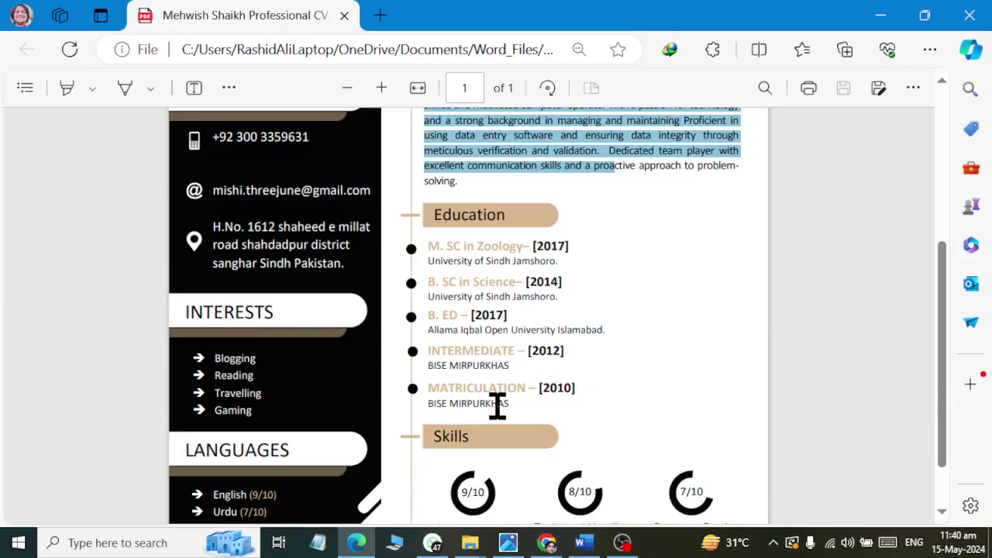
{"action": "scroll", "coordinate": [497, 395], "scroll_direction": "down", "scroll_amount": 1}
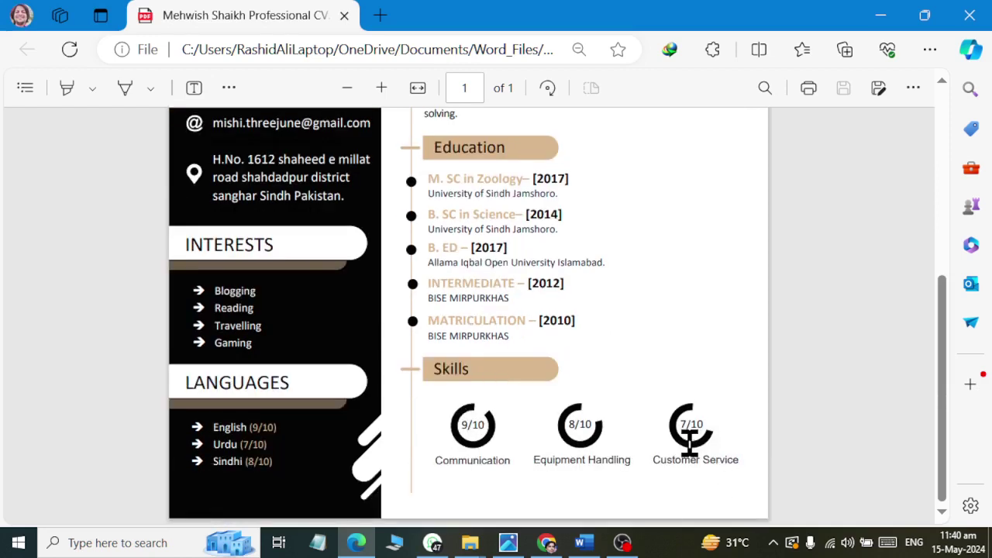
{"action": "key", "text": "alt+Tab"}
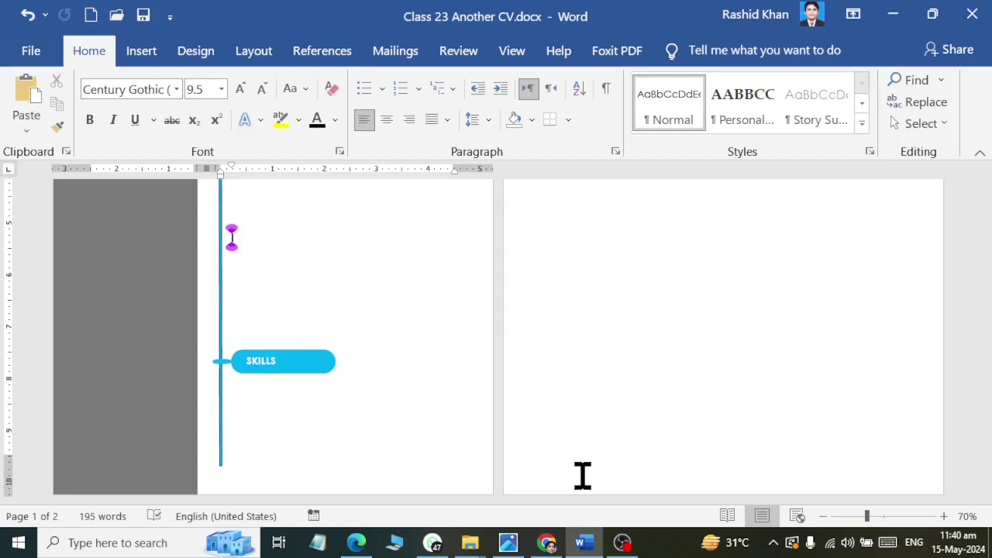
{"action": "key", "text": "alt+Tab"}
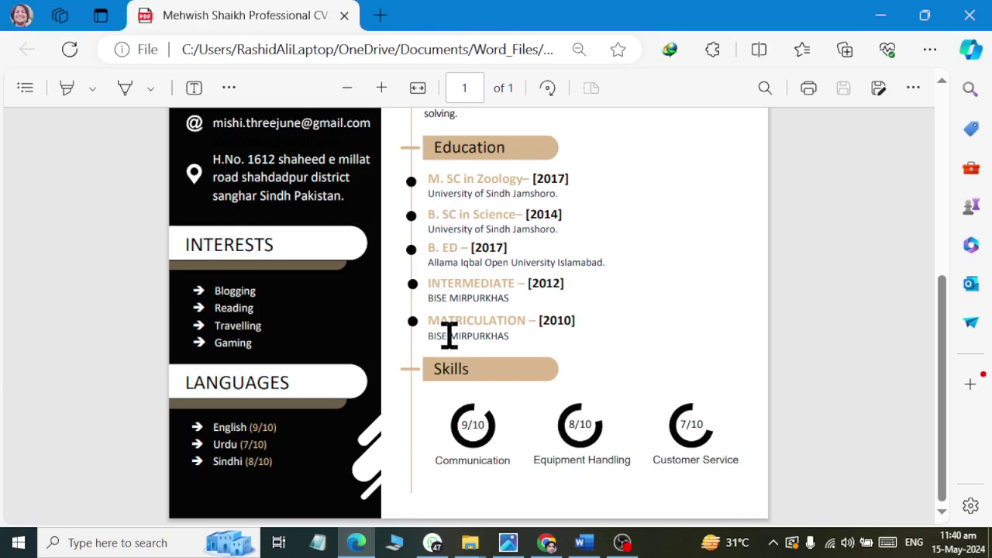
{"action": "key", "text": "alt+Tab"}
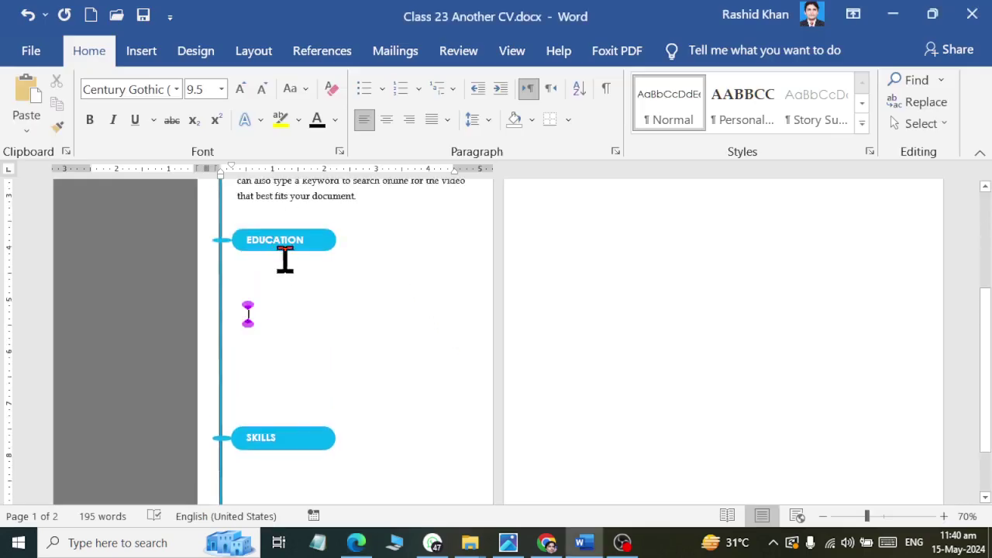
{"action": "scroll", "coordinate": [290, 271], "scroll_direction": "up", "scroll_amount": 1}
{"action": "key", "text": "alt+Tab"}
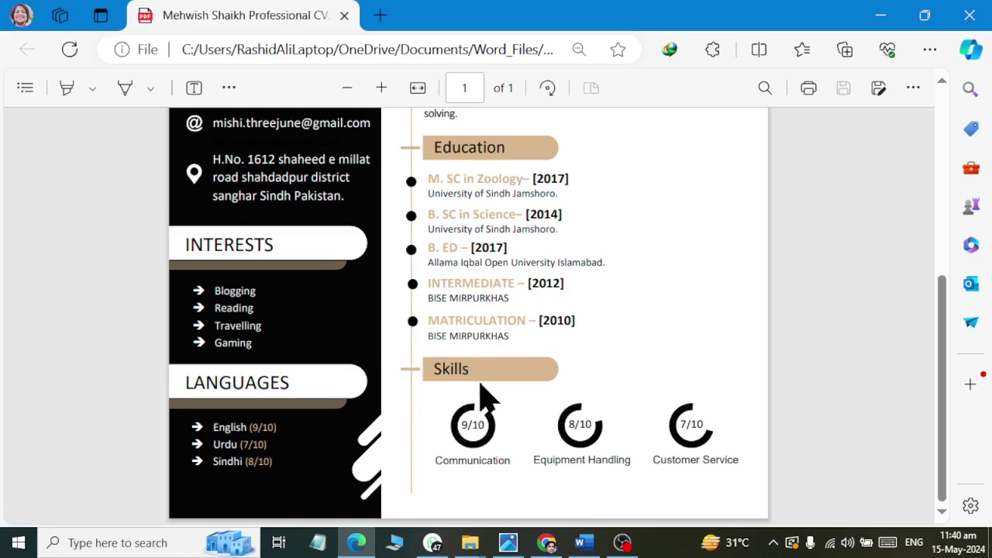